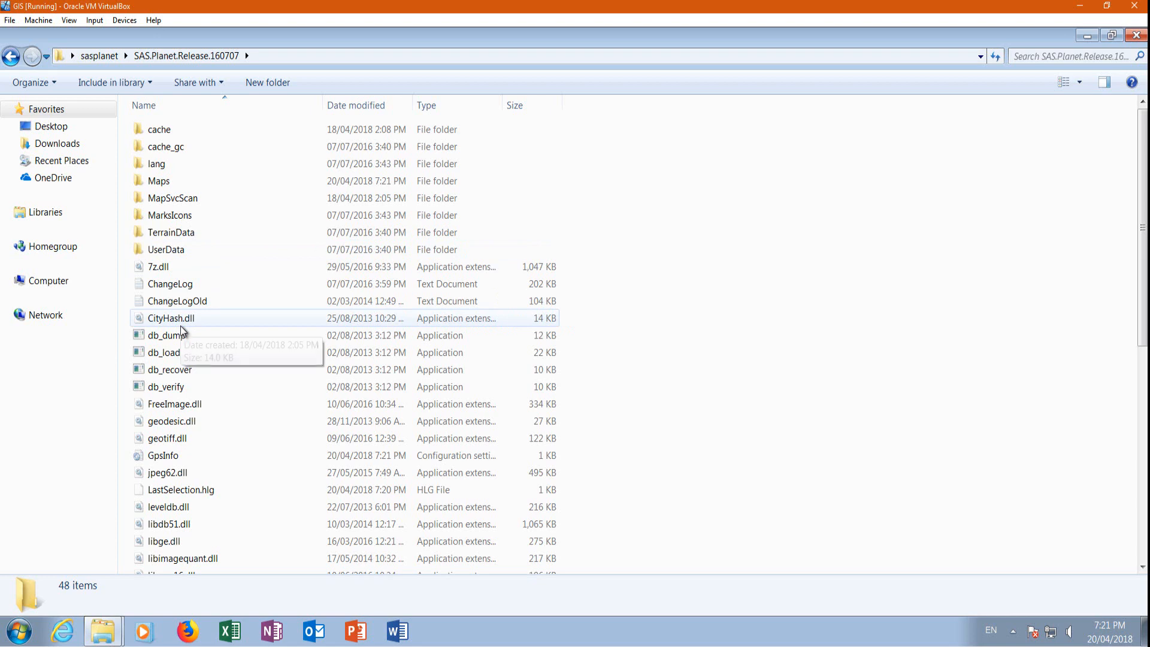
# Launch the SASPlanet application from the SAS.Planet.Release.160707 folder.
pyautogui.scroll(-5, 243, 258)
pyautogui.scroll(-2, 230, 267)
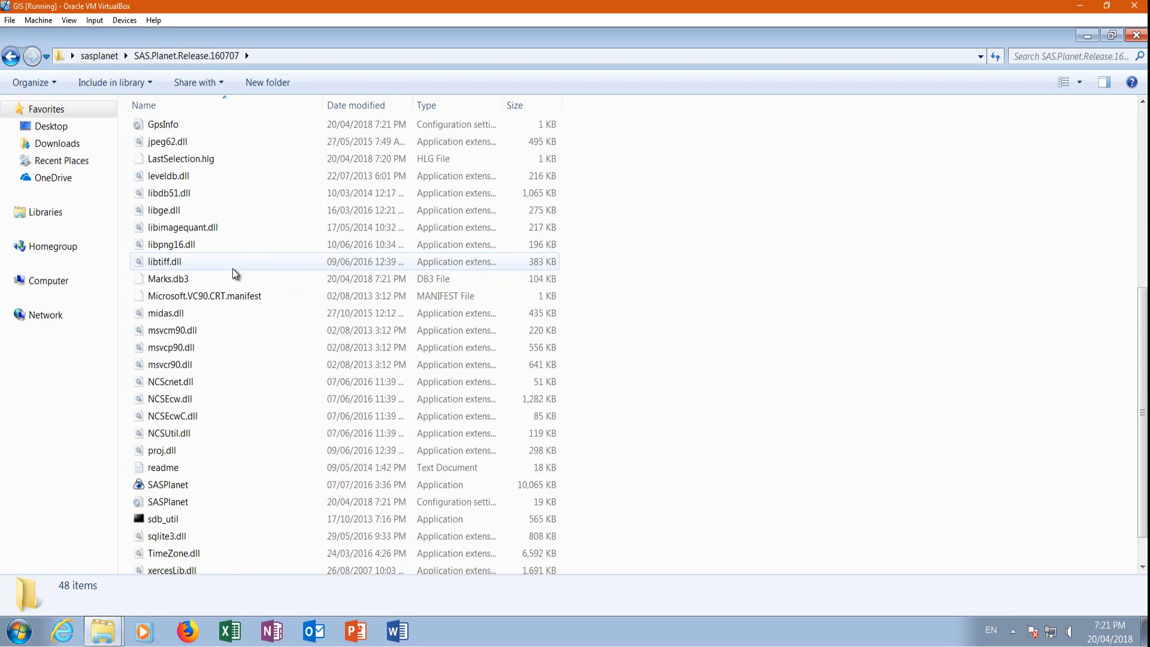
pyautogui.doubleClick(183, 489)
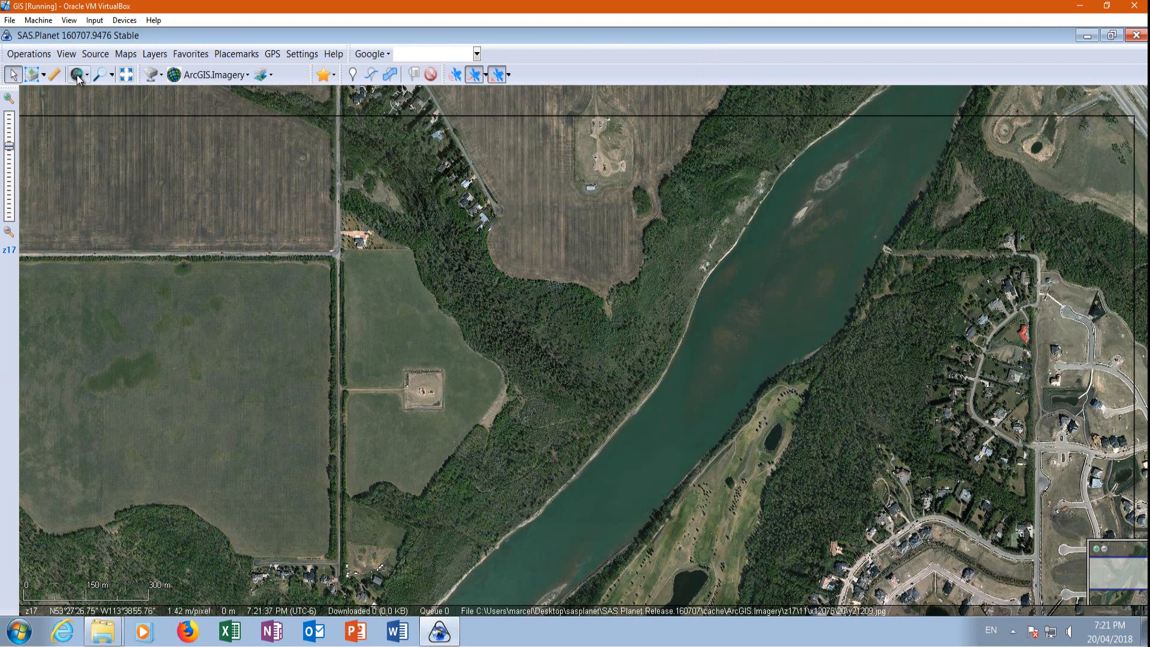
pyautogui.scroll(-1, 657, 275)
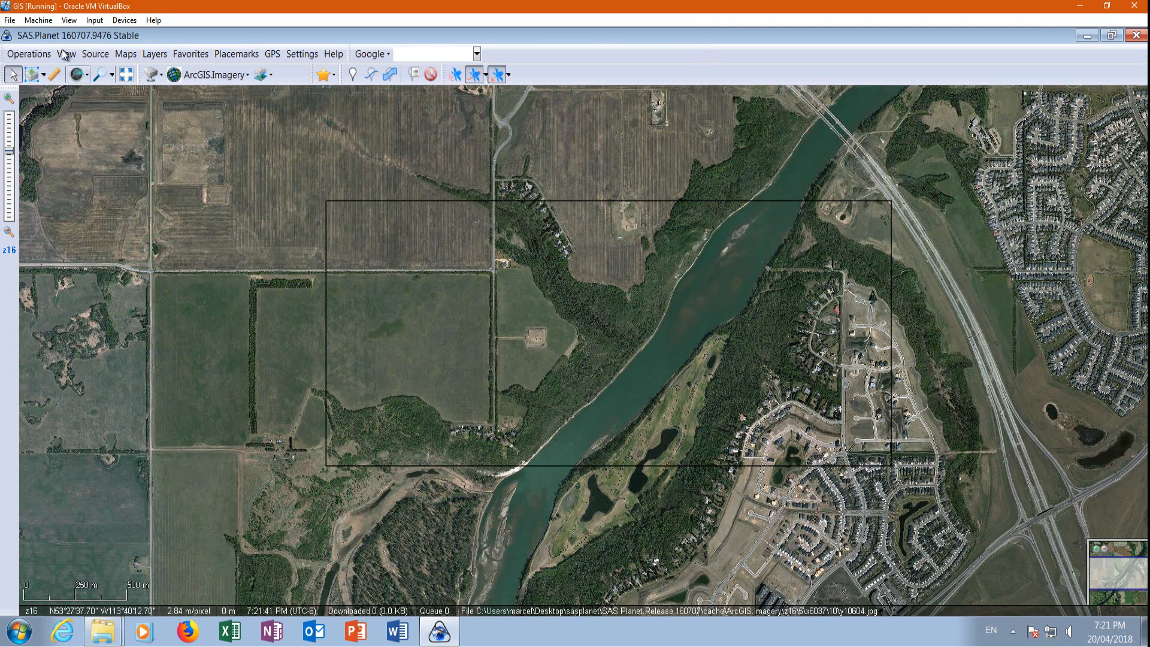
pyautogui.click(43, 76)
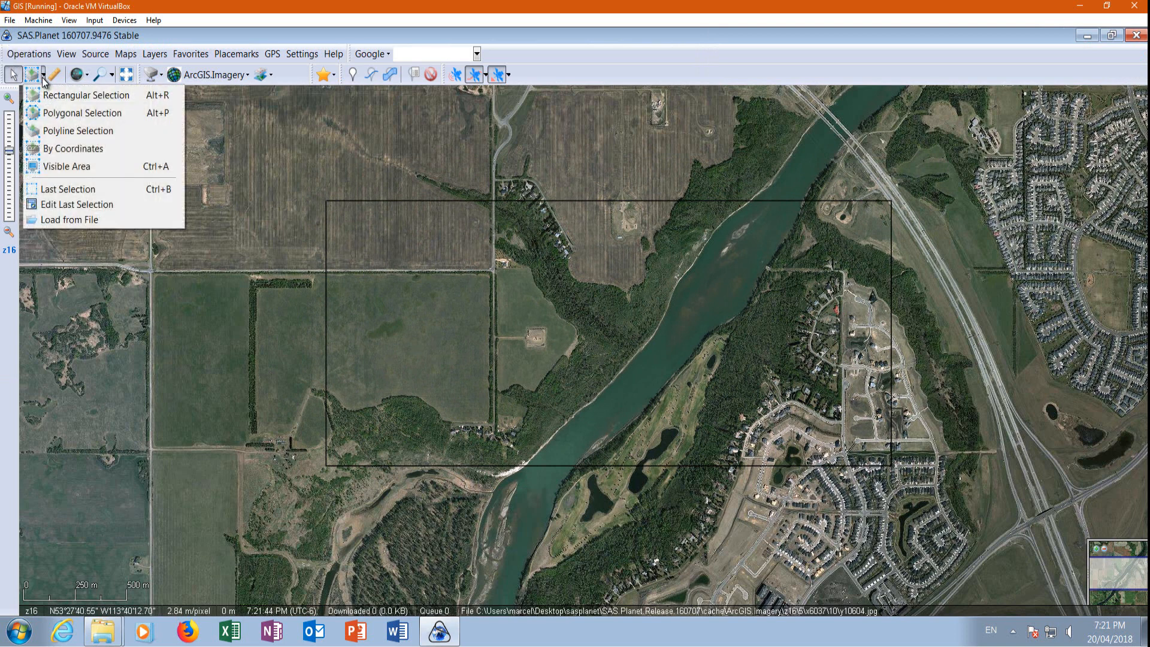
pyautogui.click(48, 97)
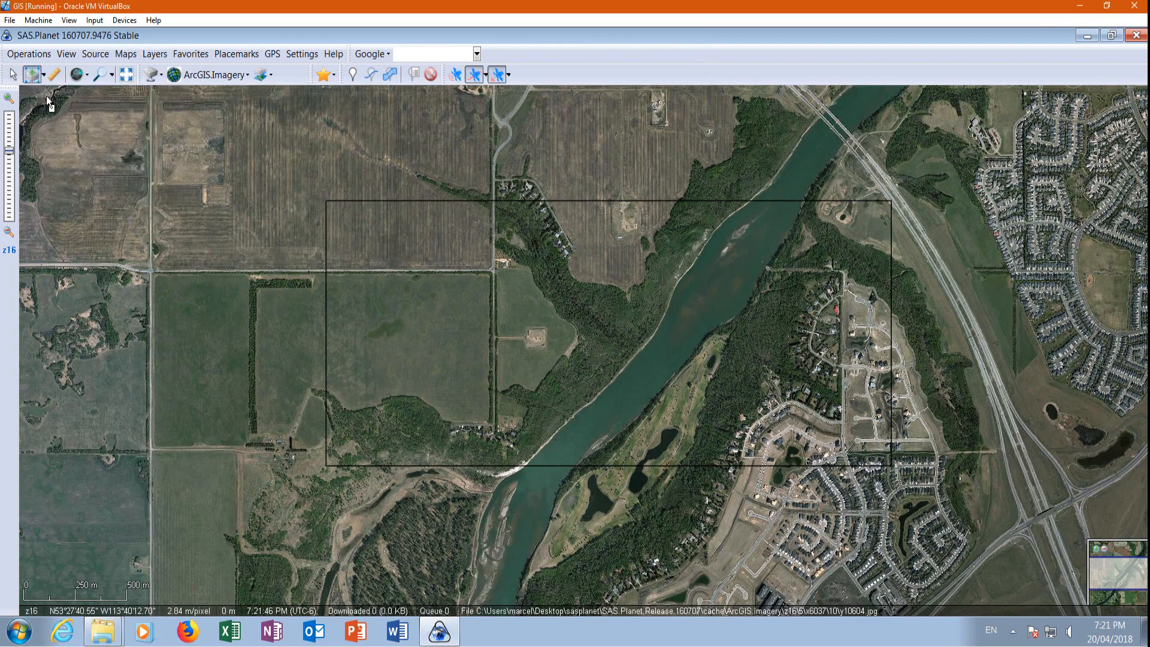
pyautogui.scroll(1, 588, 304)
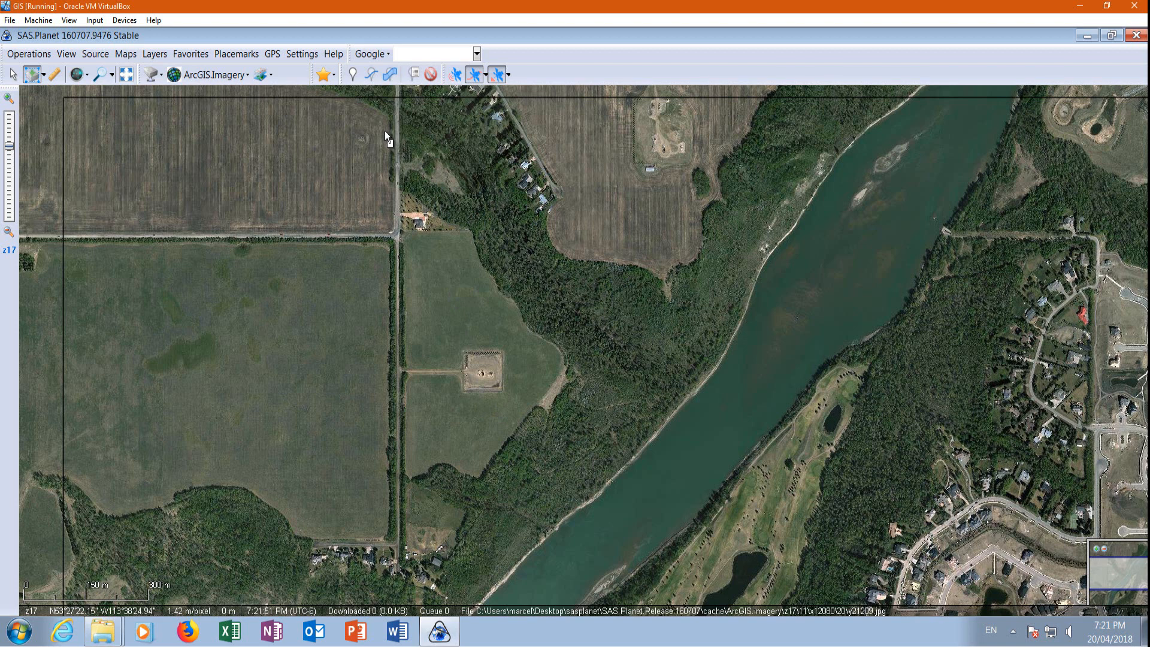
pyautogui.click(243, 164)
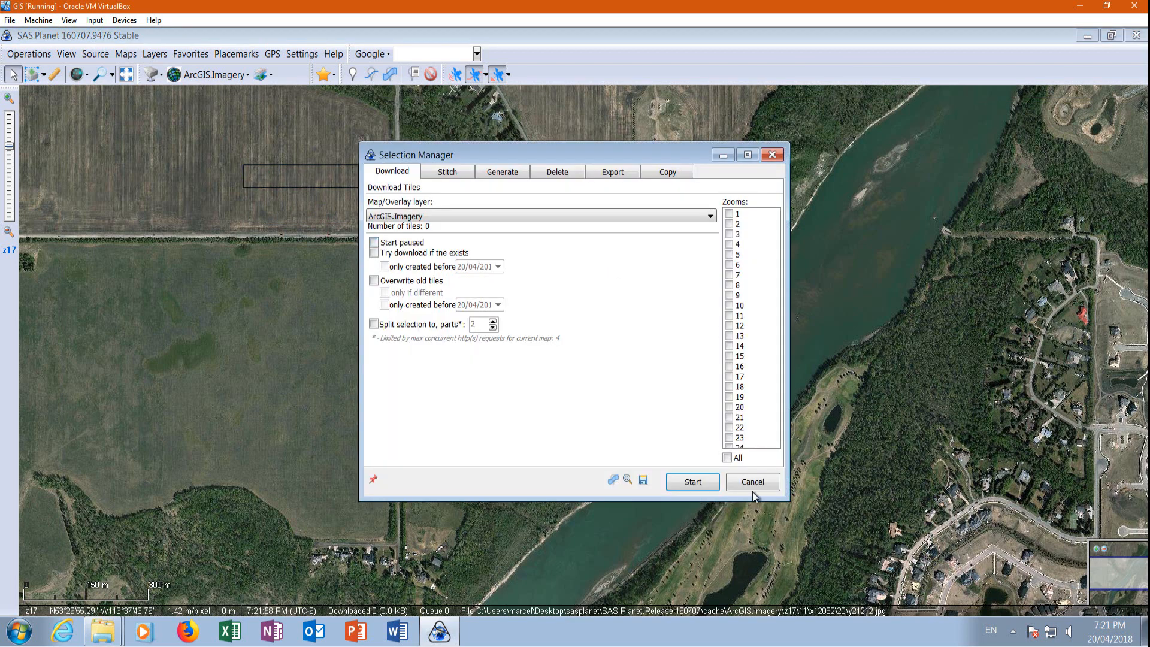
pyautogui.click(753, 481)
# Show the cached tiles map for z20 and load the imagery around the fenced well pad at zoom 20.
pyautogui.click(87, 76)
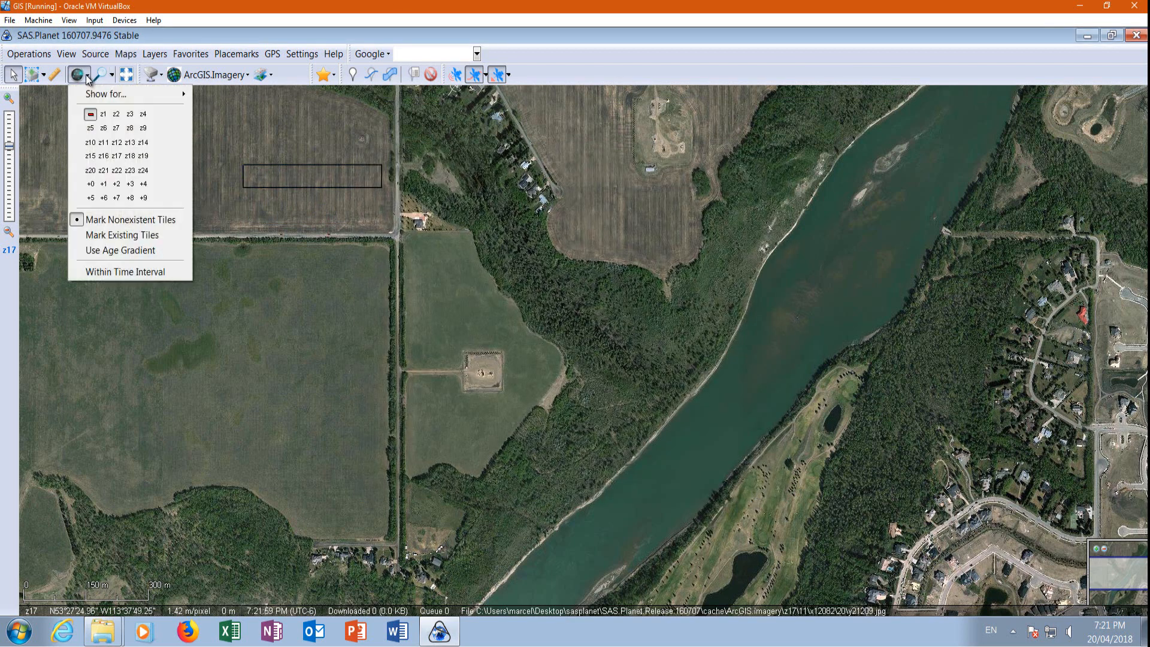
pyautogui.click(90, 171)
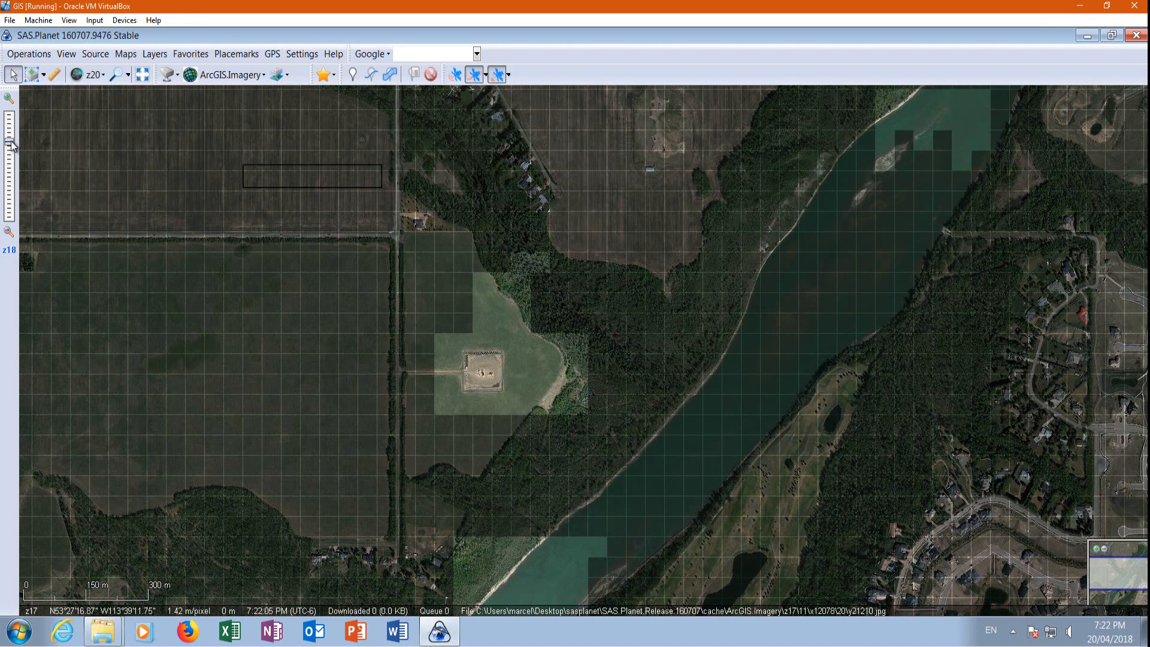
pyautogui.moveTo(13, 133); pyautogui.dragTo(13, 134)
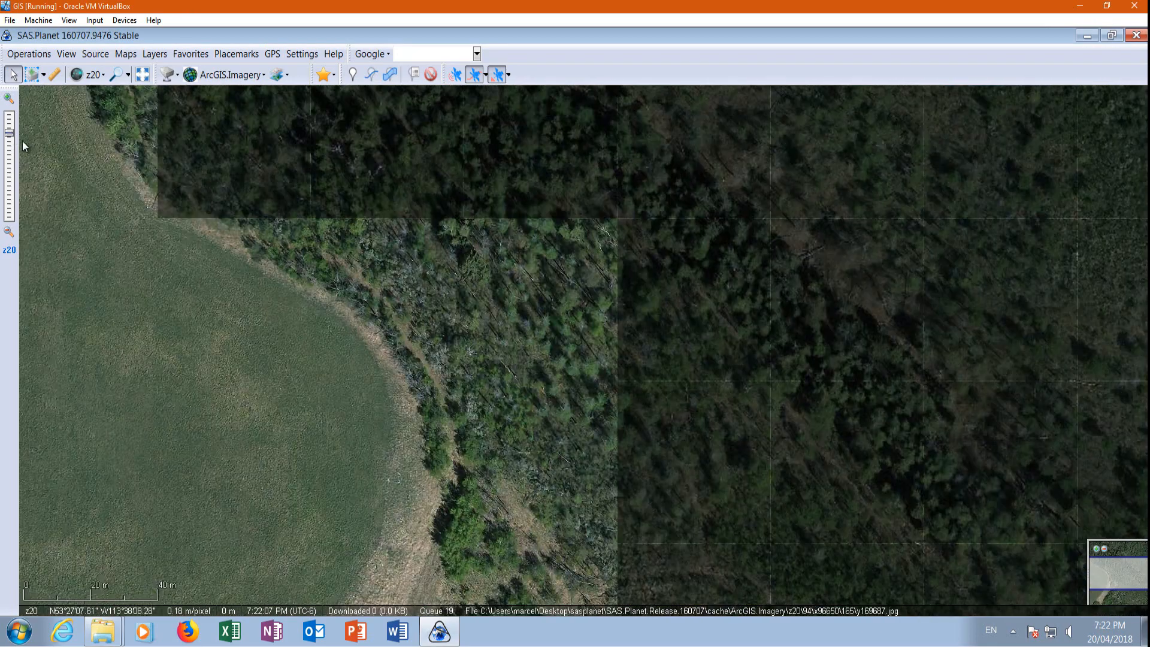
pyautogui.moveTo(474, 445); pyautogui.dragTo(818, 225)
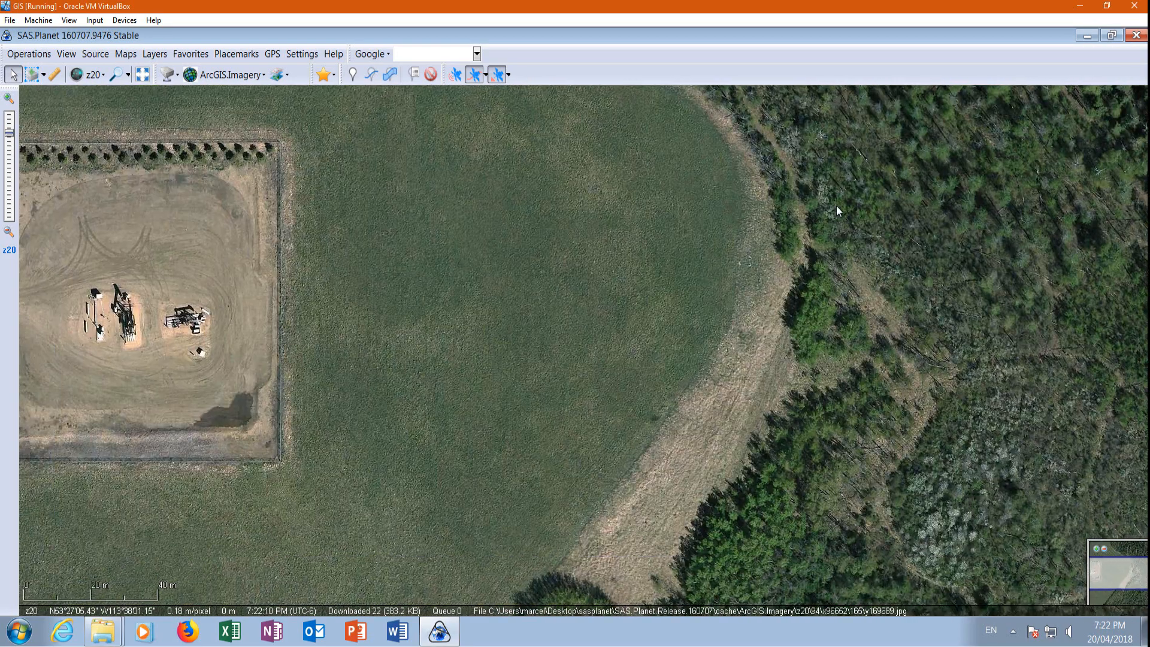
pyautogui.moveTo(327, 328); pyautogui.dragTo(663, 409)
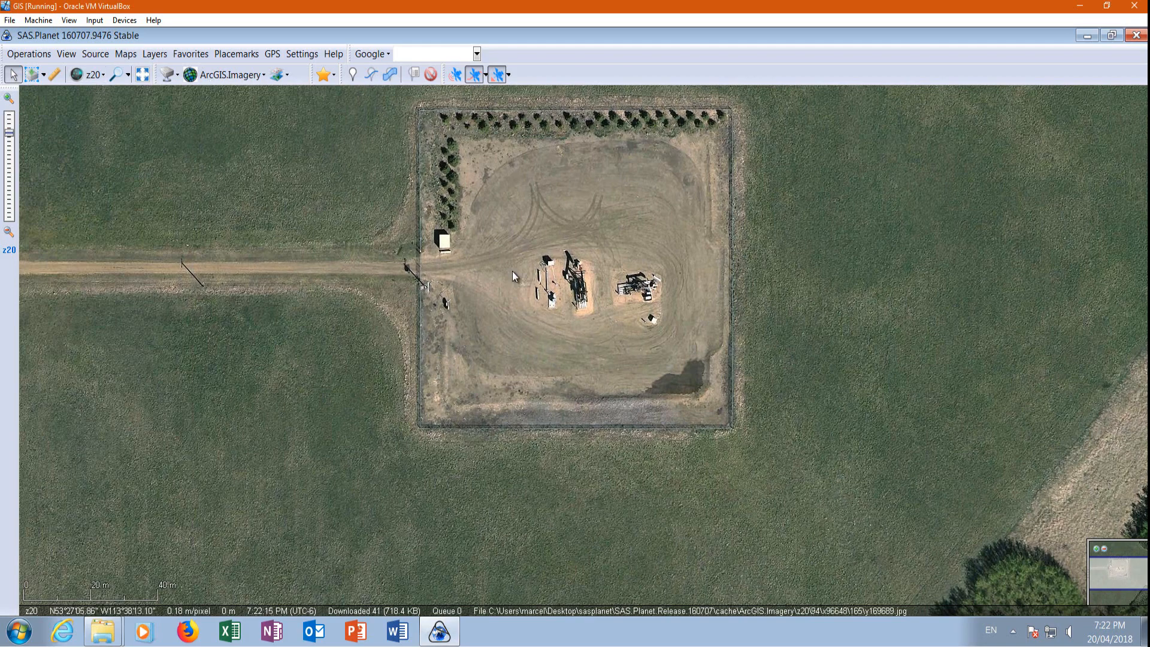
# Browse the fields, woods and river at varying zoom levels to cache the missing z20 tiles around the well pad.
pyautogui.scroll(-1, 480, 325)
pyautogui.scroll(-1, 448, 310)
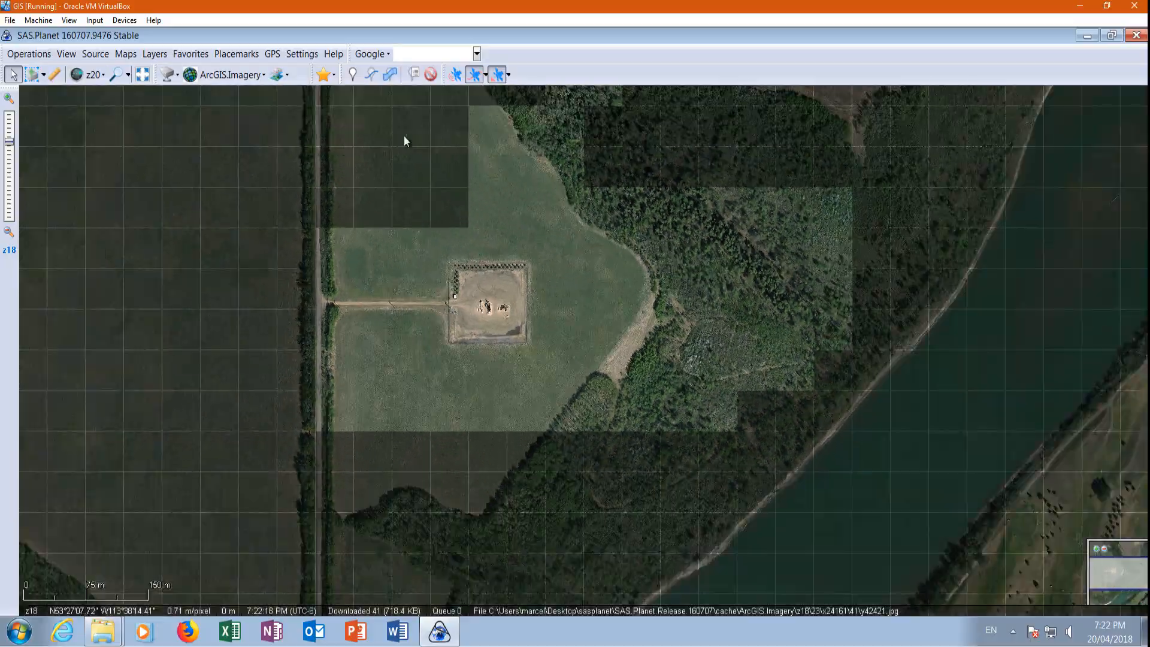
pyautogui.scroll(1, 323, 118)
pyautogui.scroll(1, 390, 234)
pyautogui.scroll(1, 485, 282)
pyautogui.scroll(-3, 497, 323)
pyautogui.scroll(3, 415, 235)
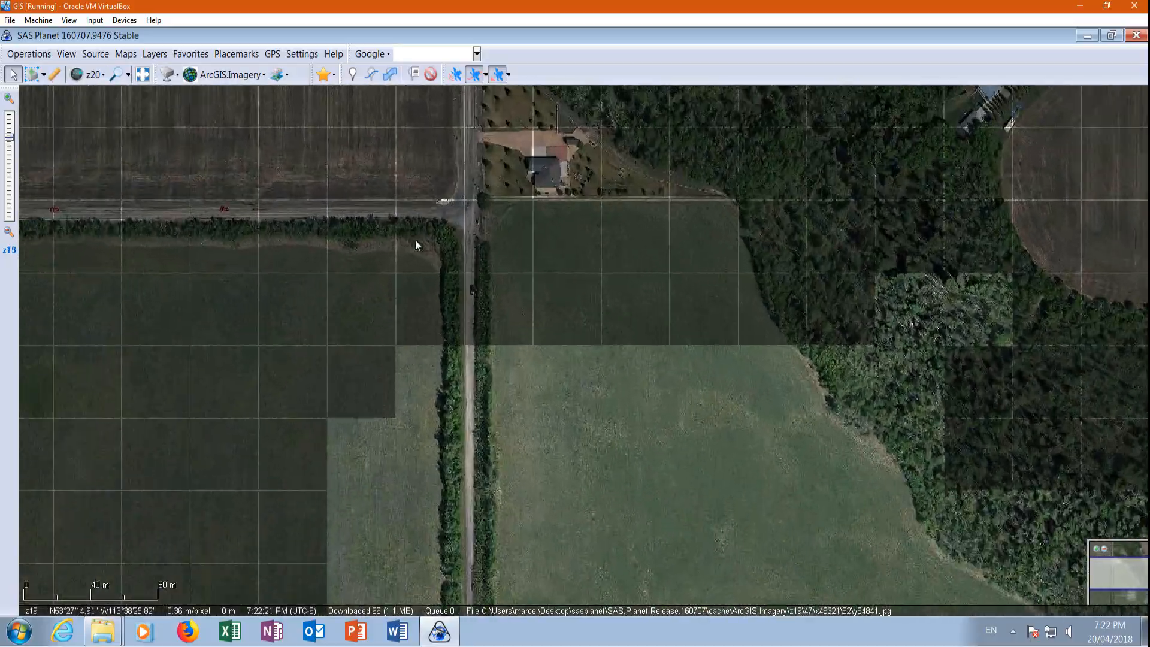
pyautogui.scroll(2, 432, 248)
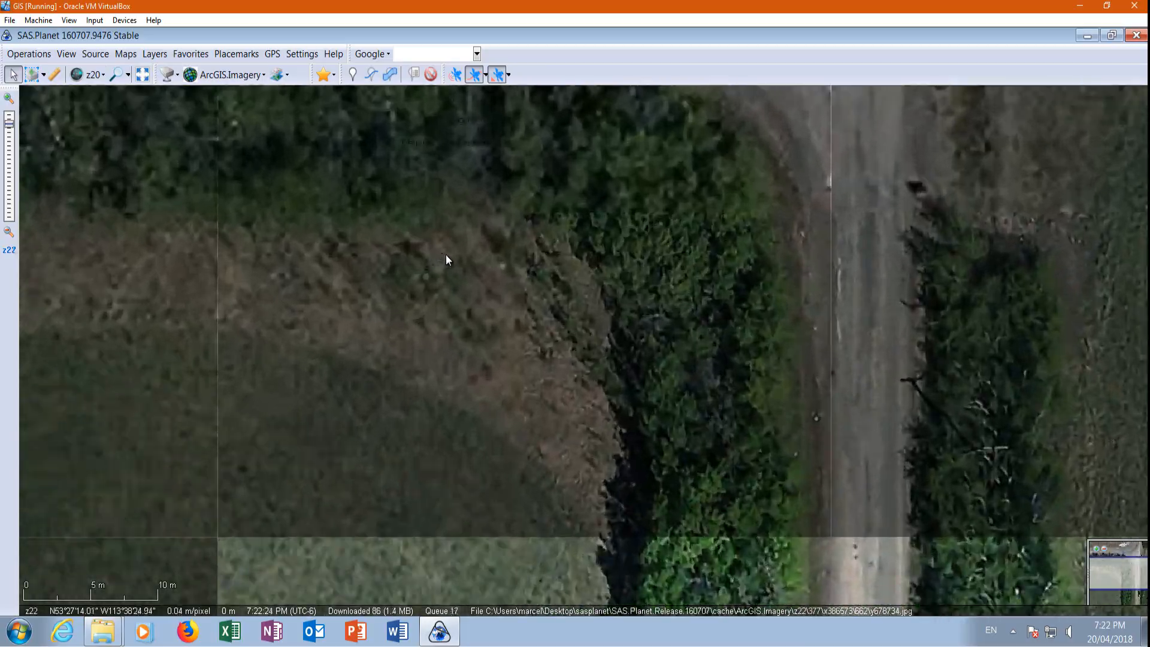
pyautogui.scroll(-3, 456, 371)
pyautogui.scroll(3, 479, 299)
pyautogui.scroll(-3, 469, 318)
pyautogui.scroll(3, 599, 240)
pyautogui.scroll(-3, 698, 280)
pyautogui.scroll(3, 1069, 273)
pyautogui.scroll(-2, 793, 407)
pyautogui.scroll(-2, 878, 419)
pyautogui.scroll(3, 515, 251)
pyautogui.scroll(-3, 515, 250)
pyautogui.scroll(3, 1018, 296)
pyautogui.scroll(-3, 1018, 296)
pyautogui.scroll(3, 670, 255)
pyautogui.scroll(-3, 670, 251)
pyautogui.scroll(2, 483, 438)
pyautogui.scroll(-2, 716, 401)
pyautogui.scroll(2, 451, 395)
pyautogui.scroll(-2, 523, 575)
pyautogui.scroll(-2, 451, 558)
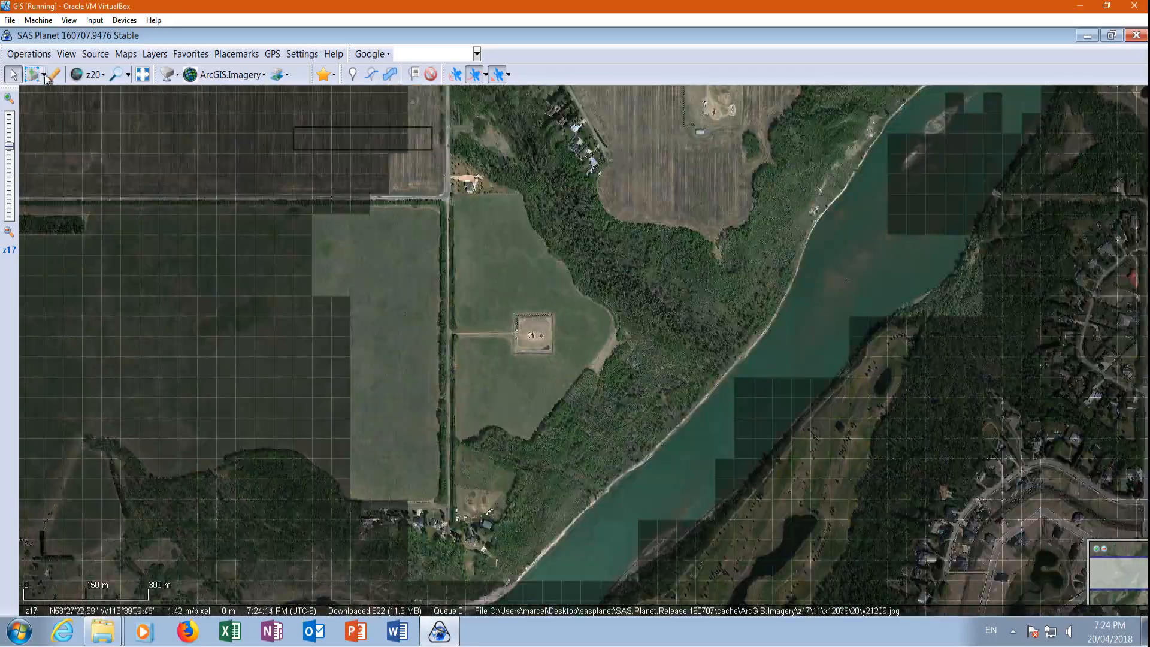
pyautogui.click(413, 98)
pyautogui.click(812, 551)
pyautogui.click(753, 482)
# Draw a rectangular selection around the well pad field, the adjoining woods and part of the river.
pyautogui.scroll(1, 441, 441)
pyautogui.scroll(-1, 642, 478)
pyautogui.scroll(2, 750, 321)
pyautogui.scroll(-2, 750, 322)
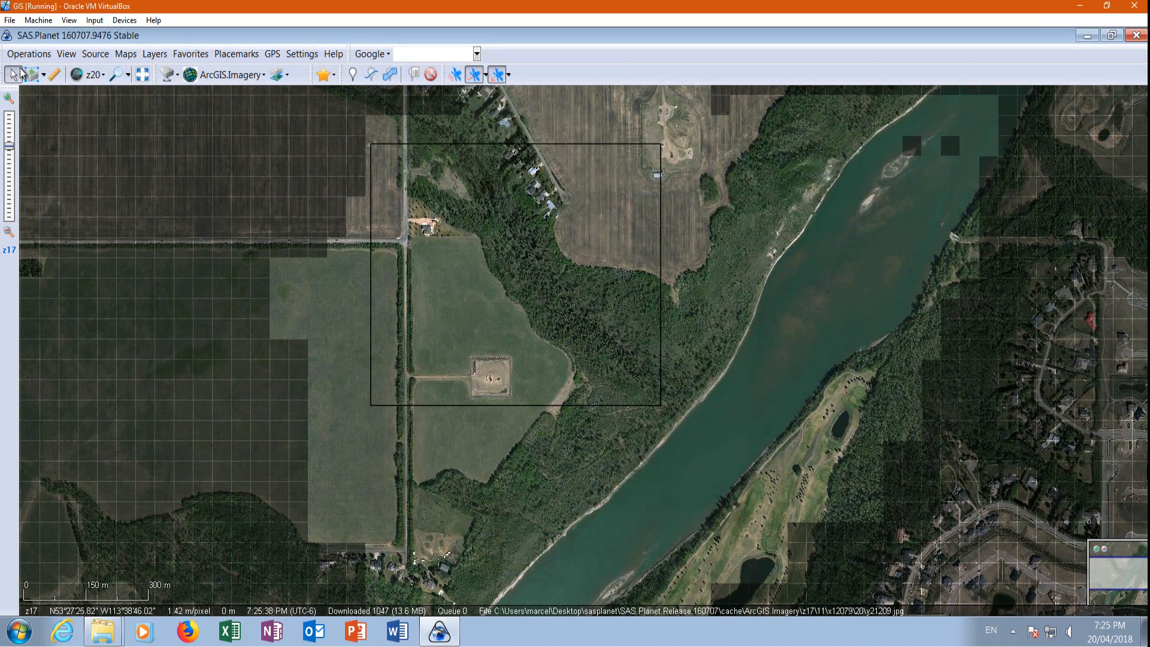
pyautogui.click(43, 75)
pyautogui.click(51, 97)
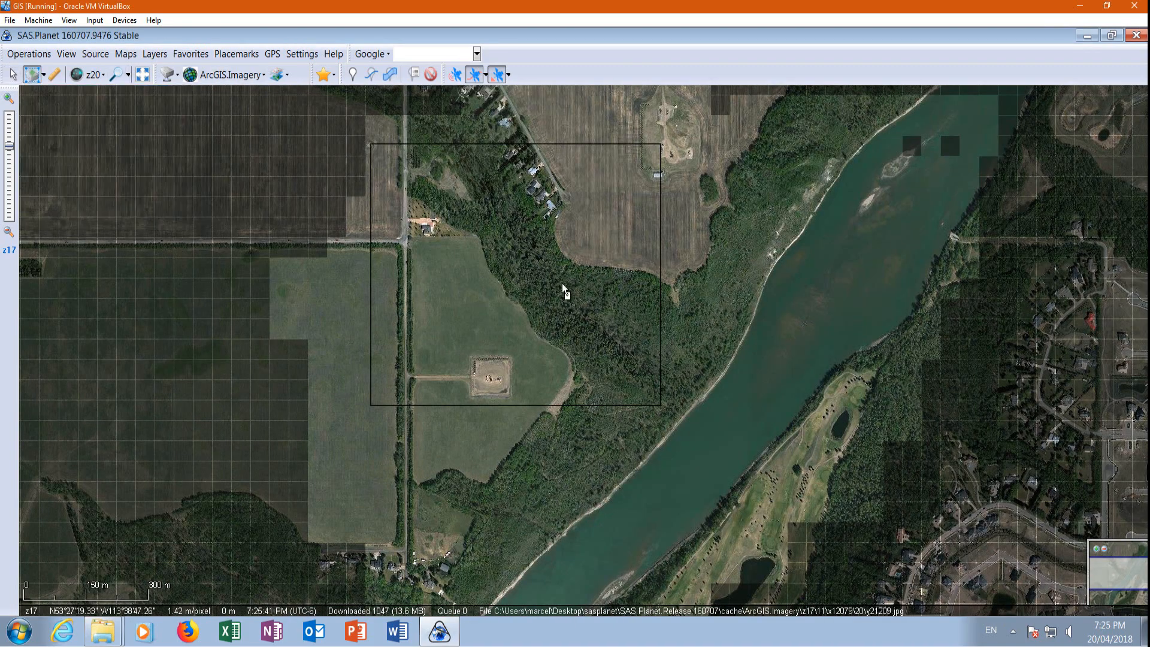
pyautogui.moveTo(373, 129); pyautogui.dragTo(736, 554)
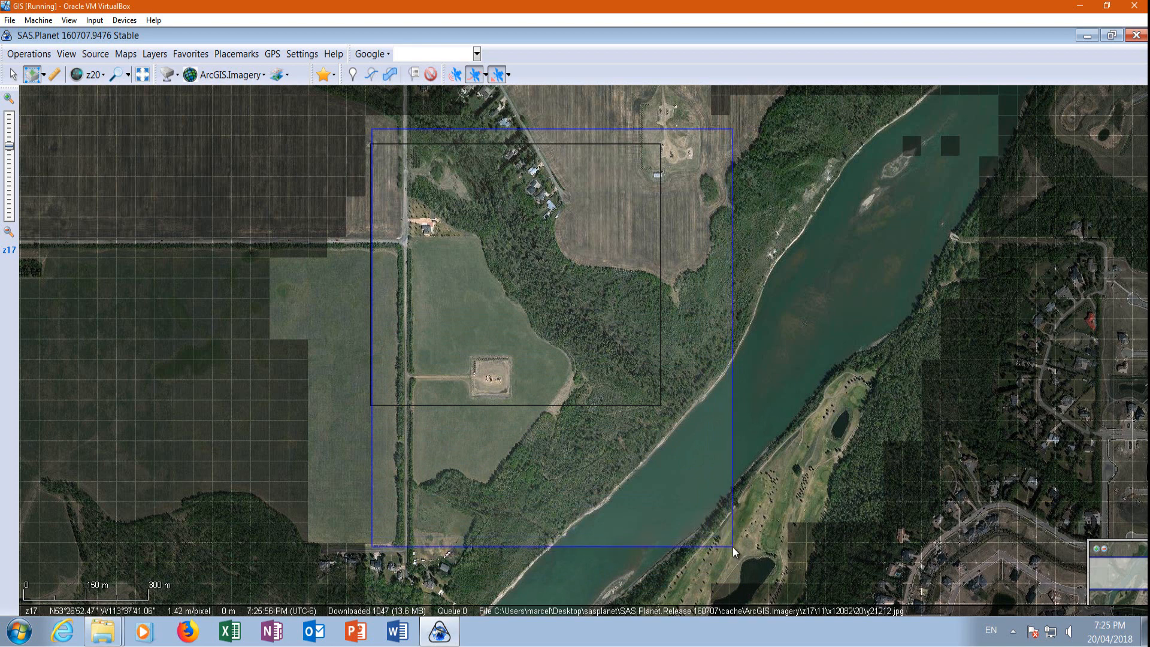
pyautogui.moveTo(735, 551); pyautogui.dragTo(736, 552)
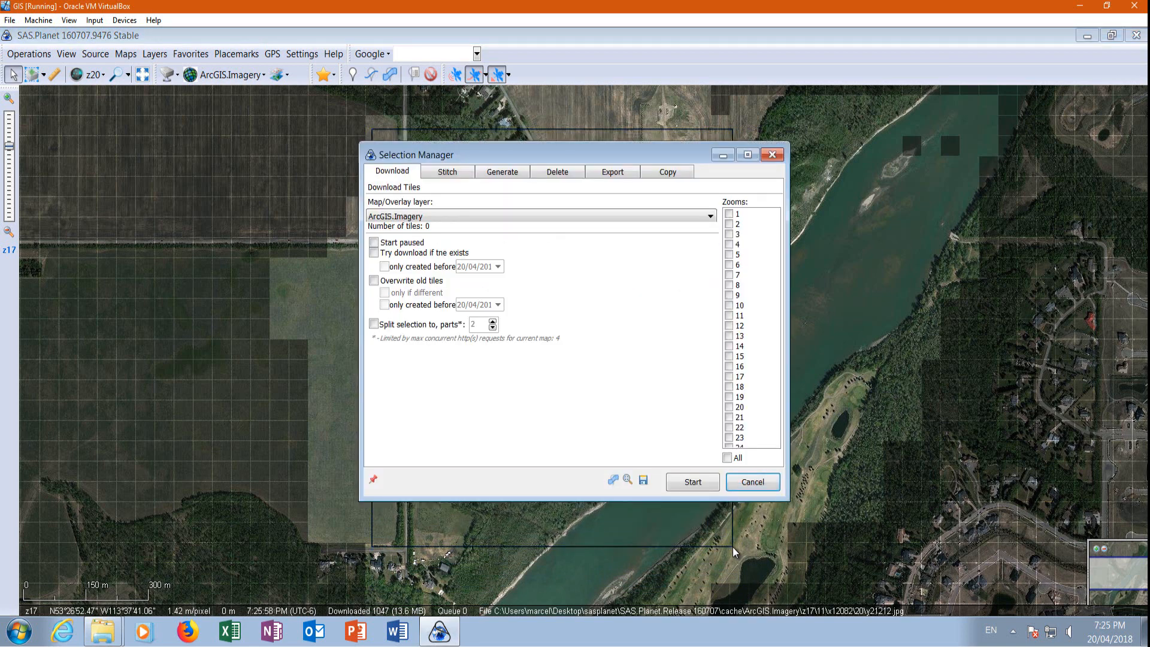
# Set zoom 20 for the selection's download and stitch, and choose GeoTIFF as the stitch output format.
pyautogui.click(735, 408)
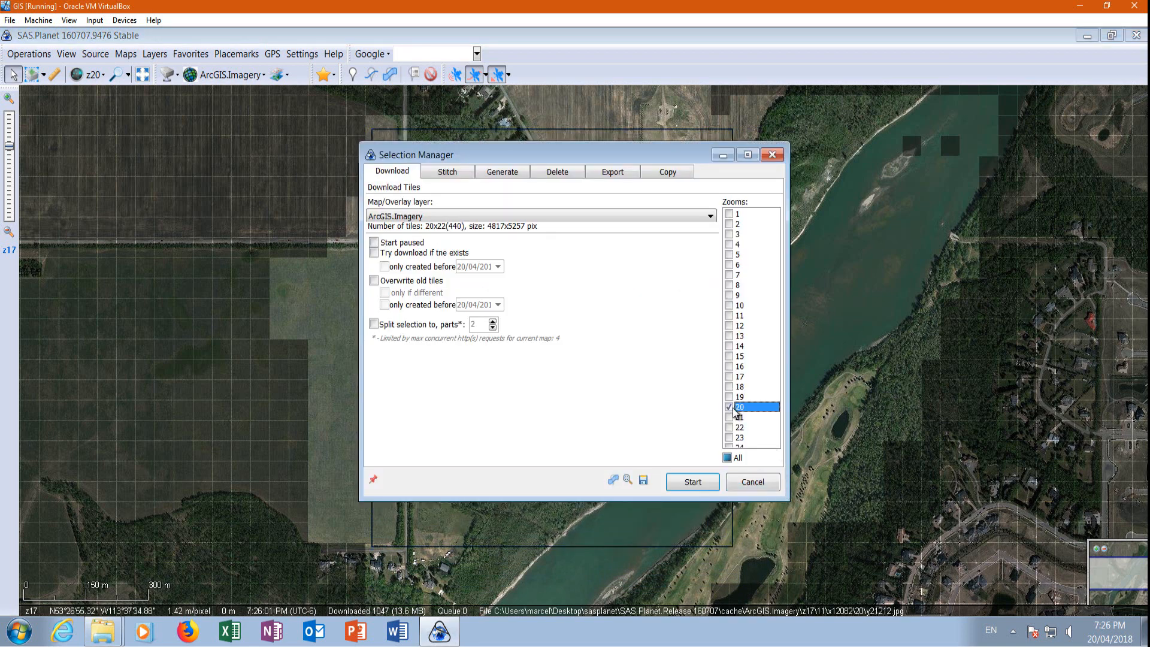
pyautogui.click(448, 171)
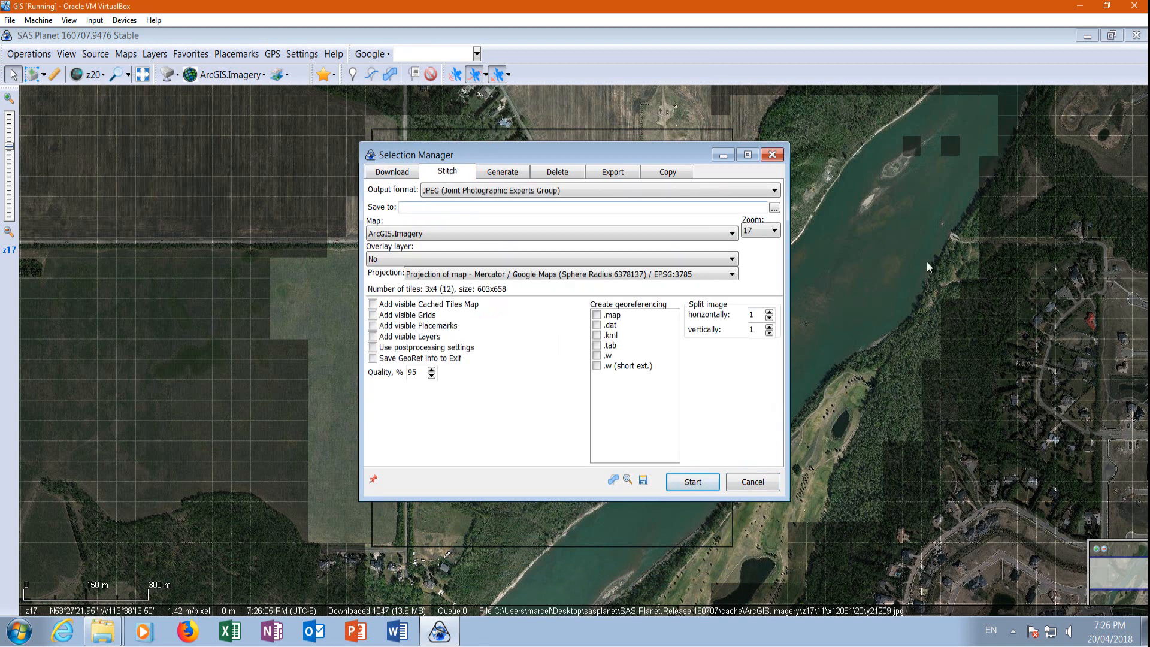
pyautogui.click(767, 232)
pyautogui.click(752, 274)
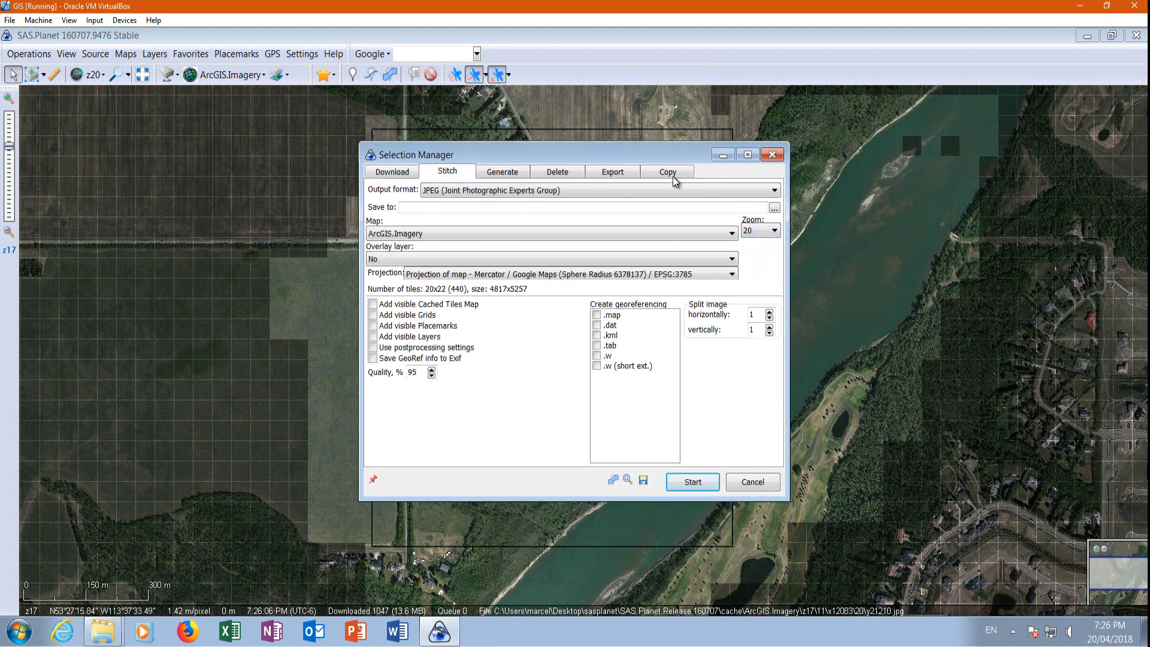
pyautogui.click(480, 190)
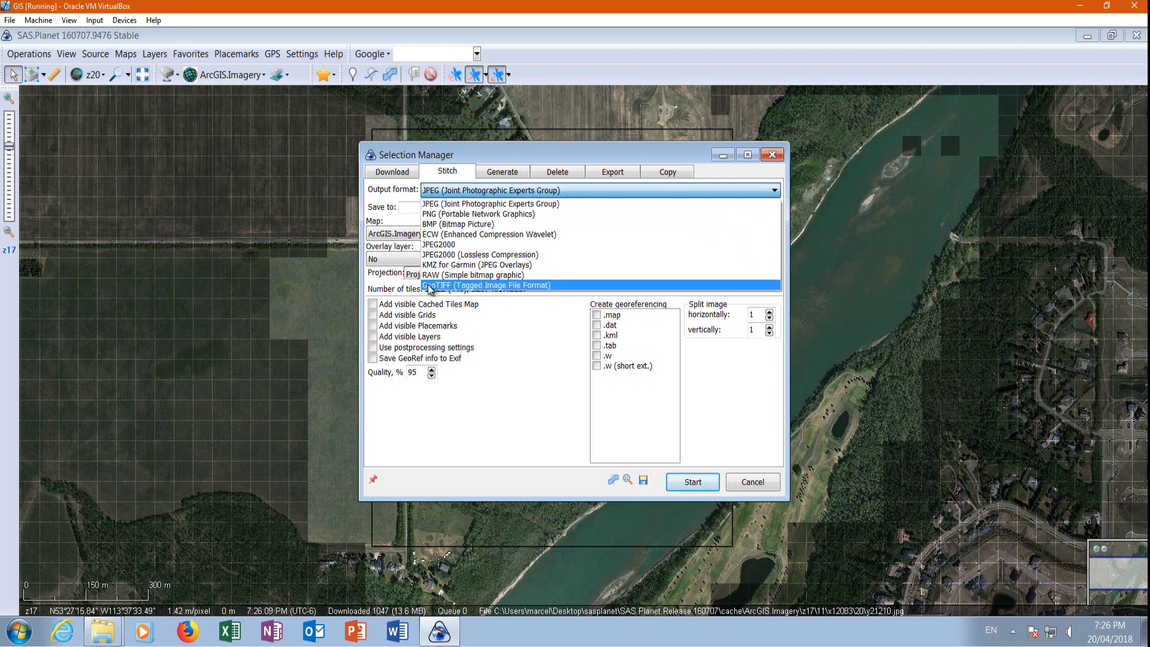
pyautogui.click(443, 280)
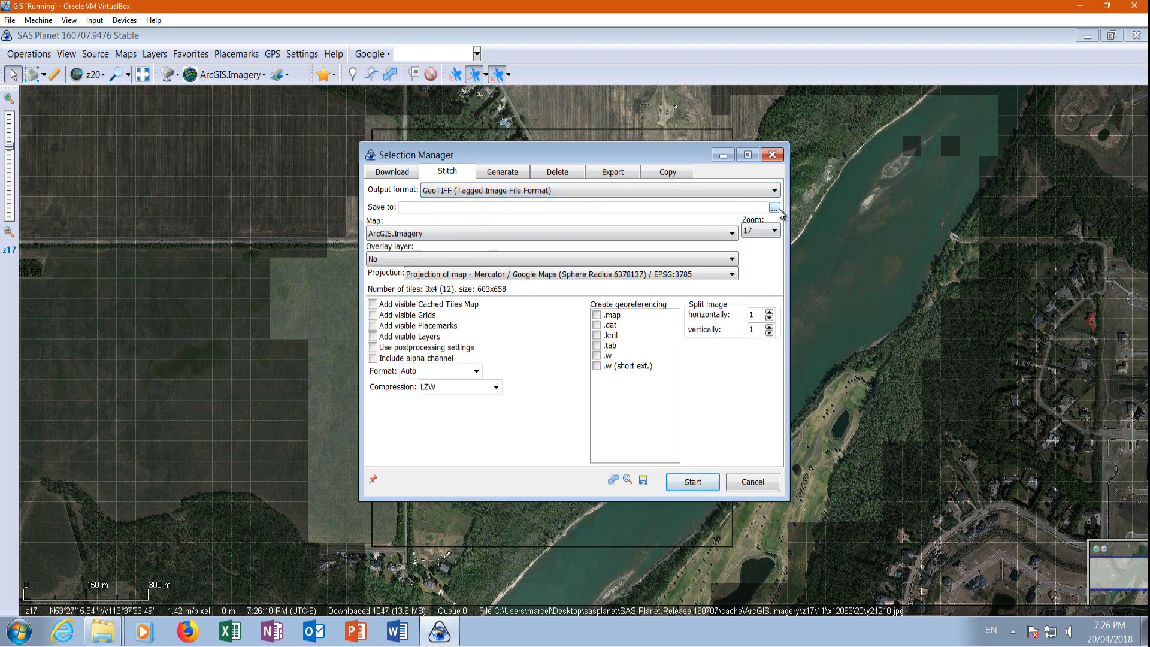
# Set the stitched image to save as Devon3 in the Lesson6 folder on the Desktop.
pyautogui.click(774, 208)
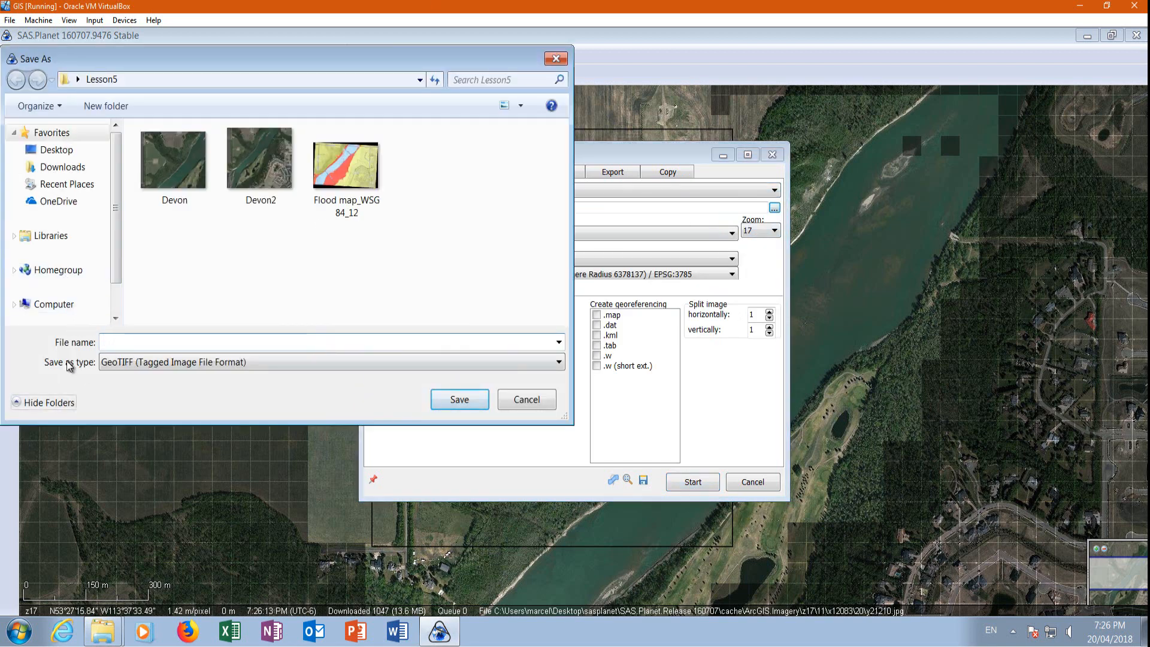
pyautogui.click(56, 150)
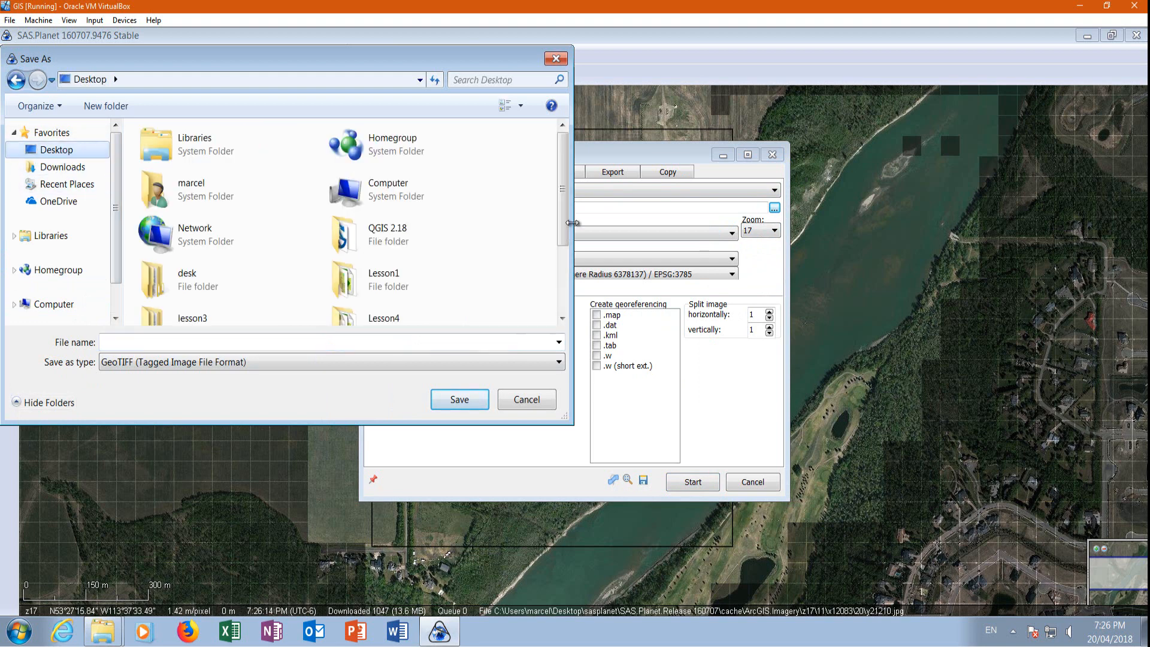
pyautogui.scroll(-2, 563, 225)
pyautogui.click(369, 273)
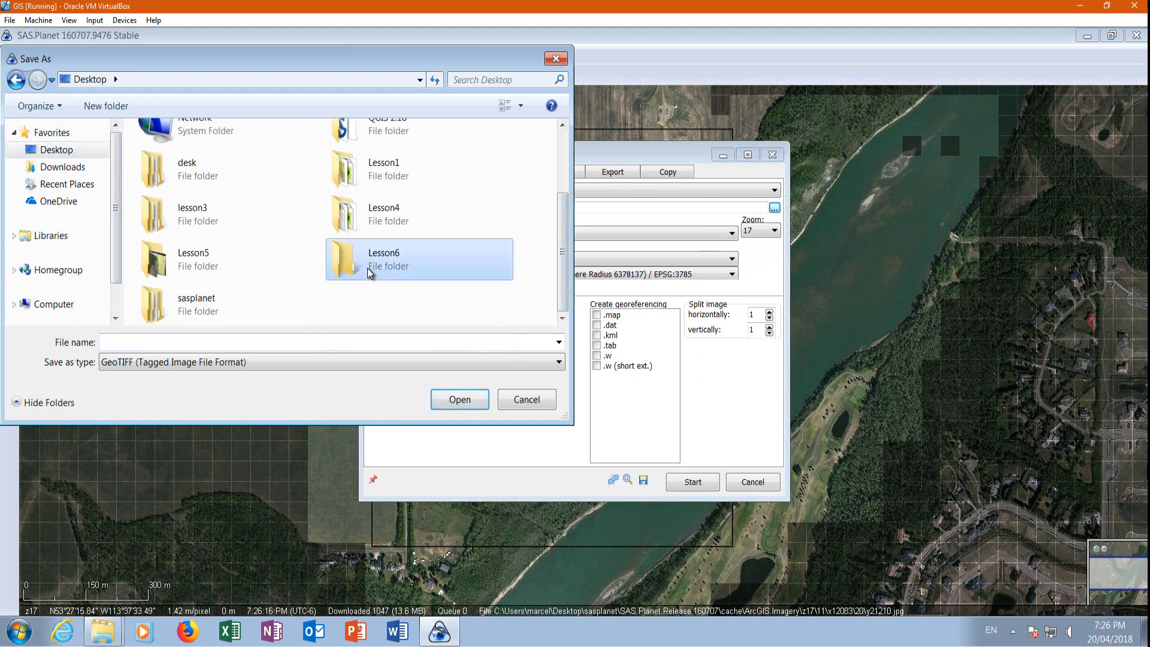
pyautogui.doubleClick(370, 273)
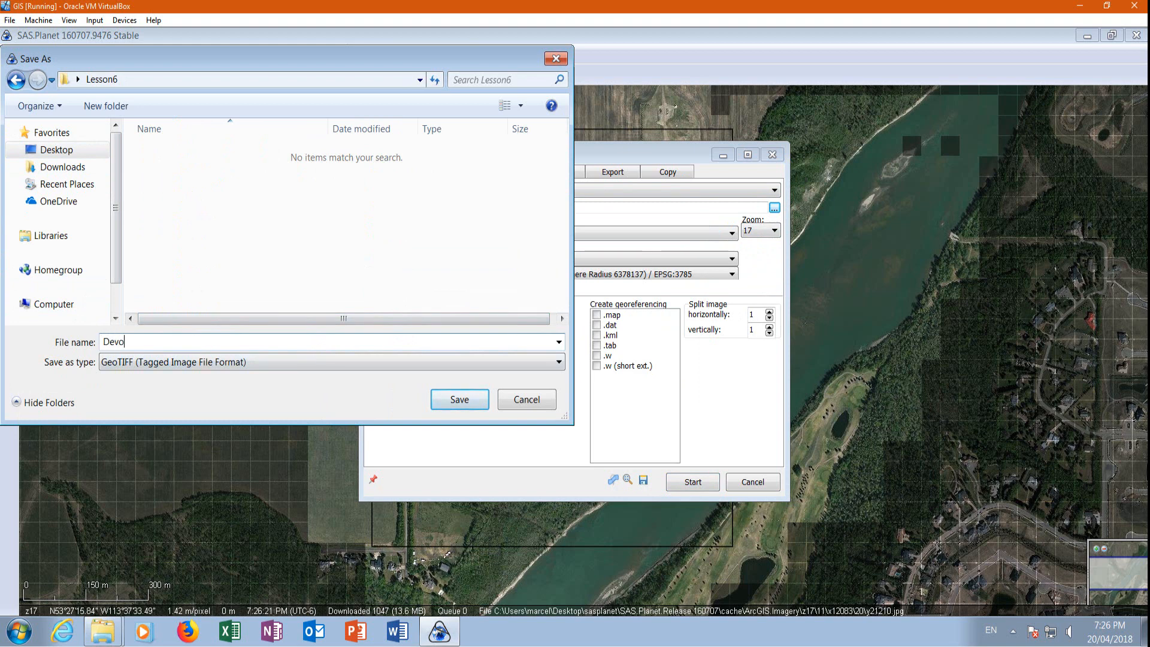
pyautogui.click(480, 406)
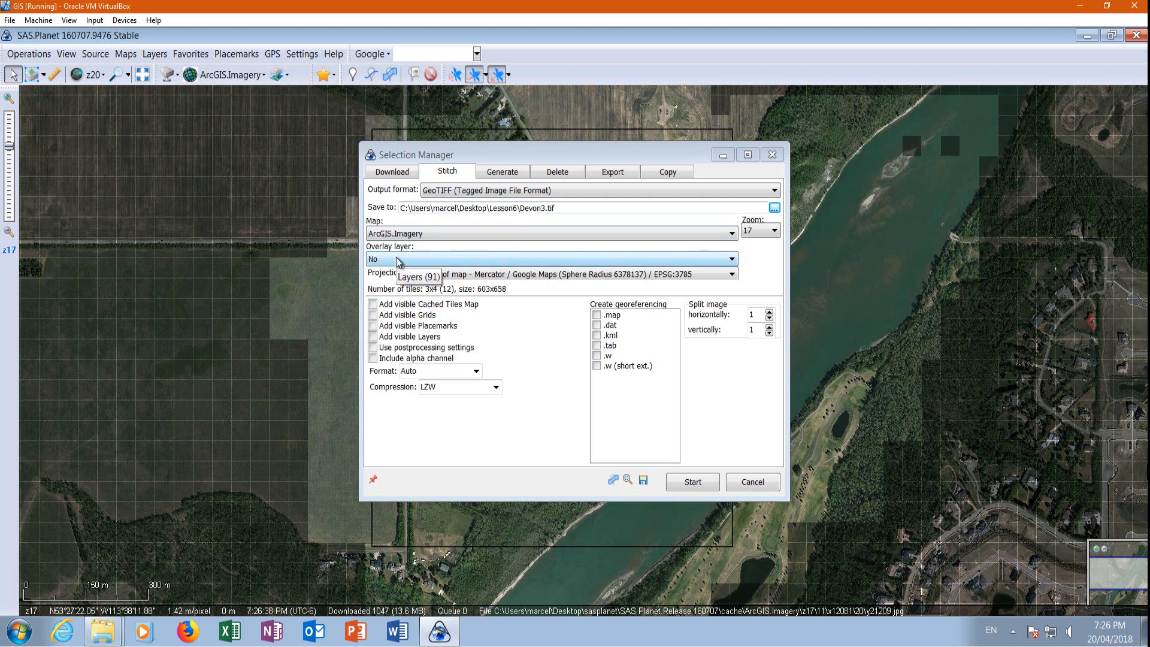
# Set the projection to Geographic (Latitude/Longitude) / WGS84 / EPSG:4326 and the zoom to 20, and start stitching.
pyautogui.click(477, 275)
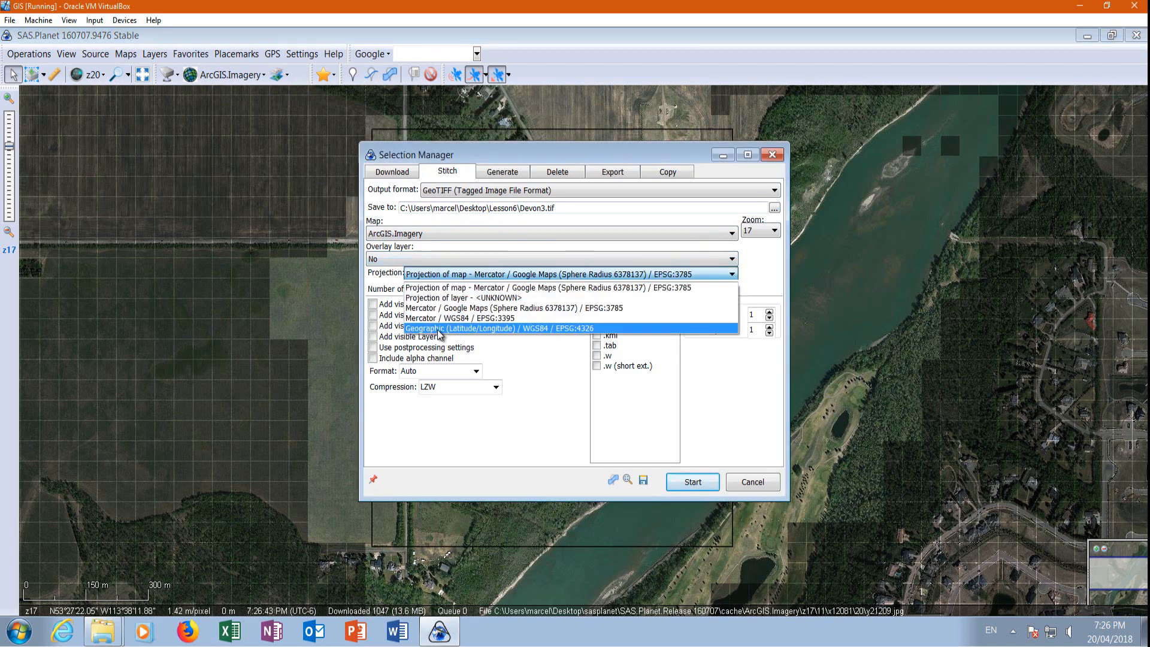
pyautogui.click(529, 329)
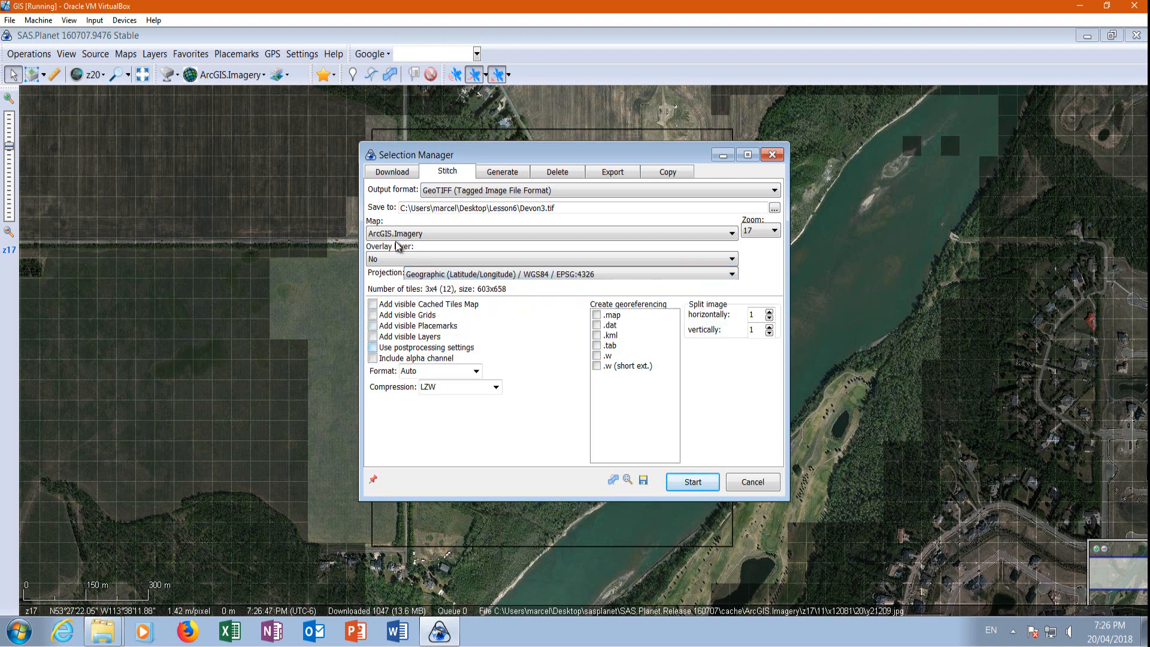
pyautogui.click(770, 231)
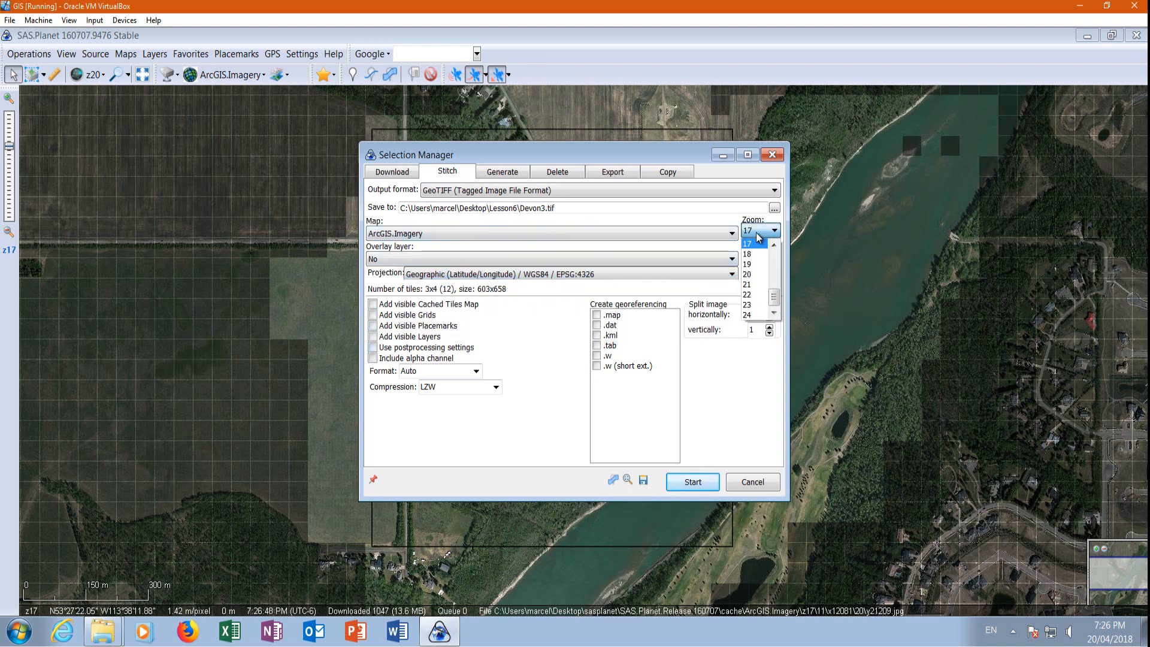
pyautogui.click(756, 272)
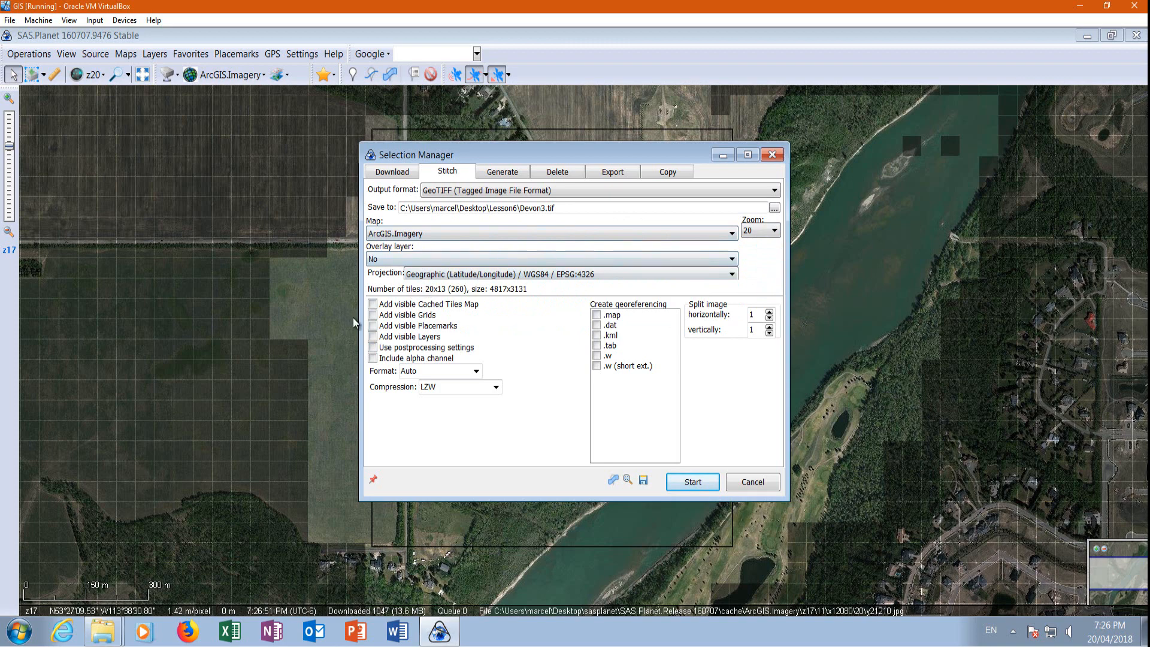
pyautogui.click(693, 482)
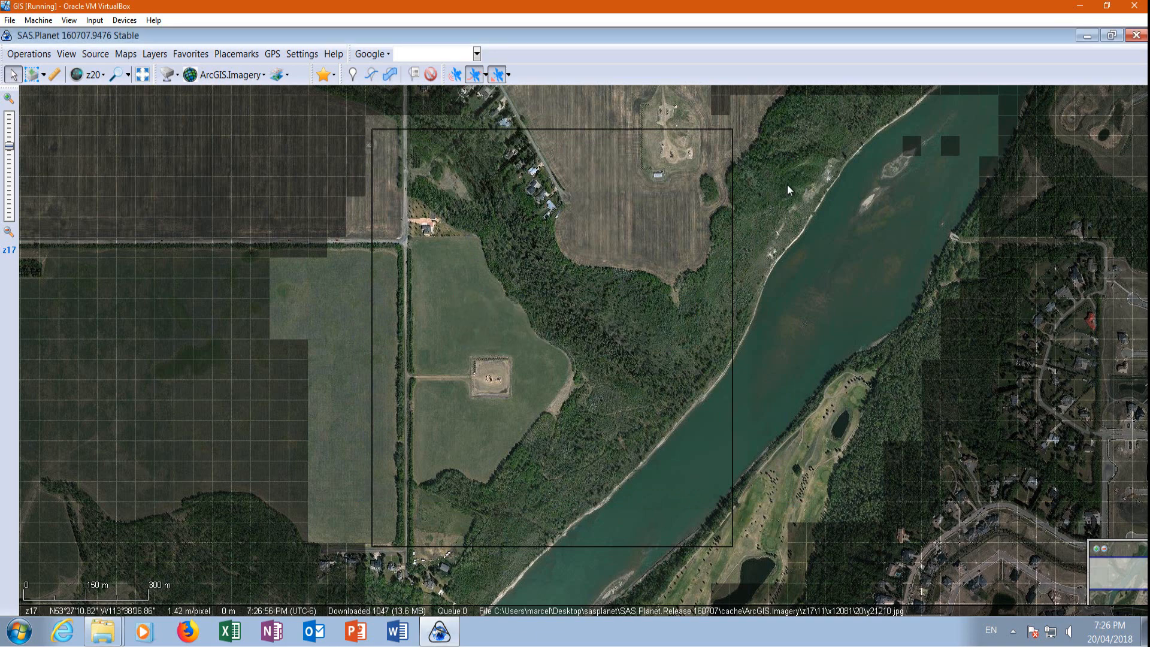
# Minimize the open windows and open the Lesson6 folder on the desktop to check the exported Devon3 image.
pyautogui.click(1087, 35)
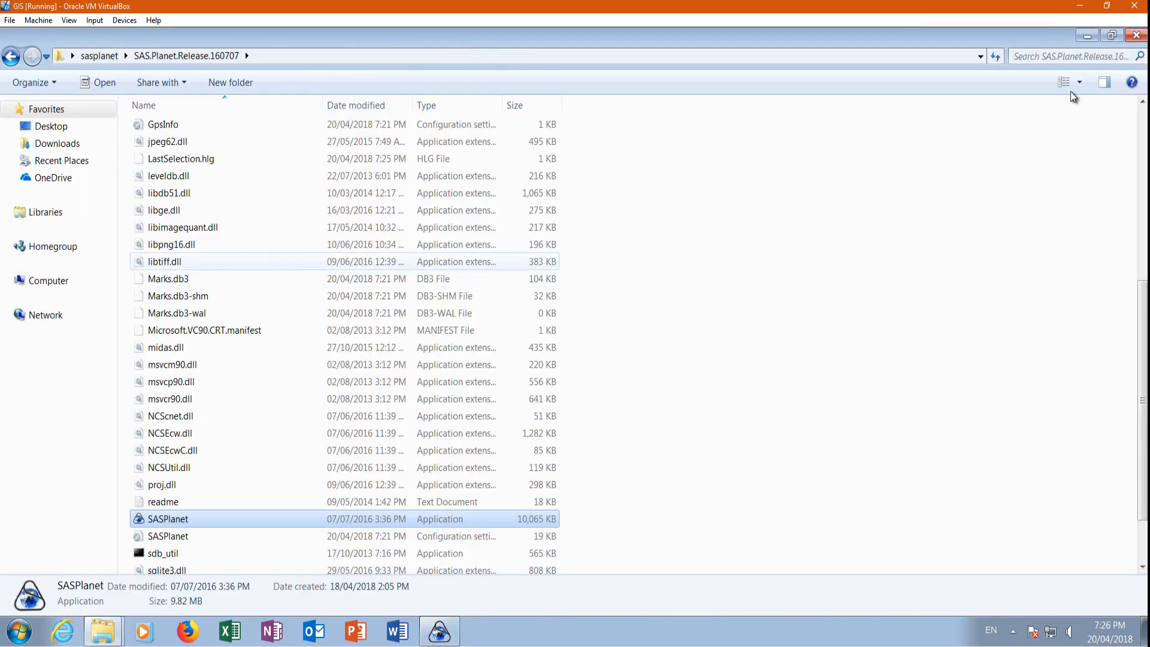
pyautogui.click(1087, 36)
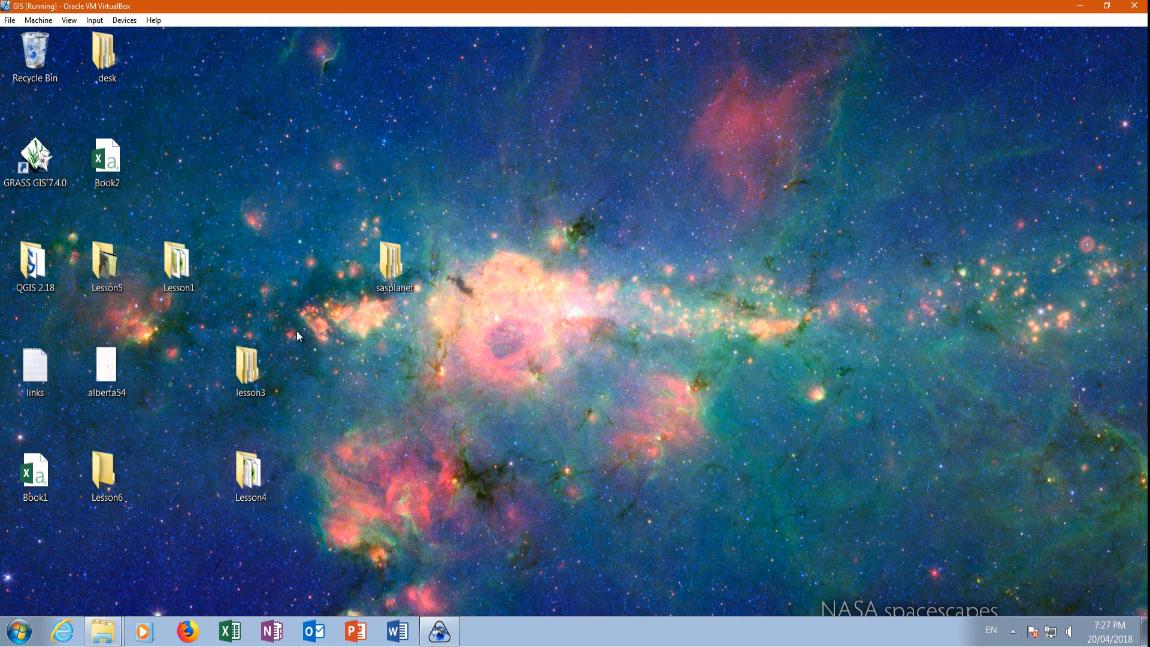
pyautogui.doubleClick(104, 473)
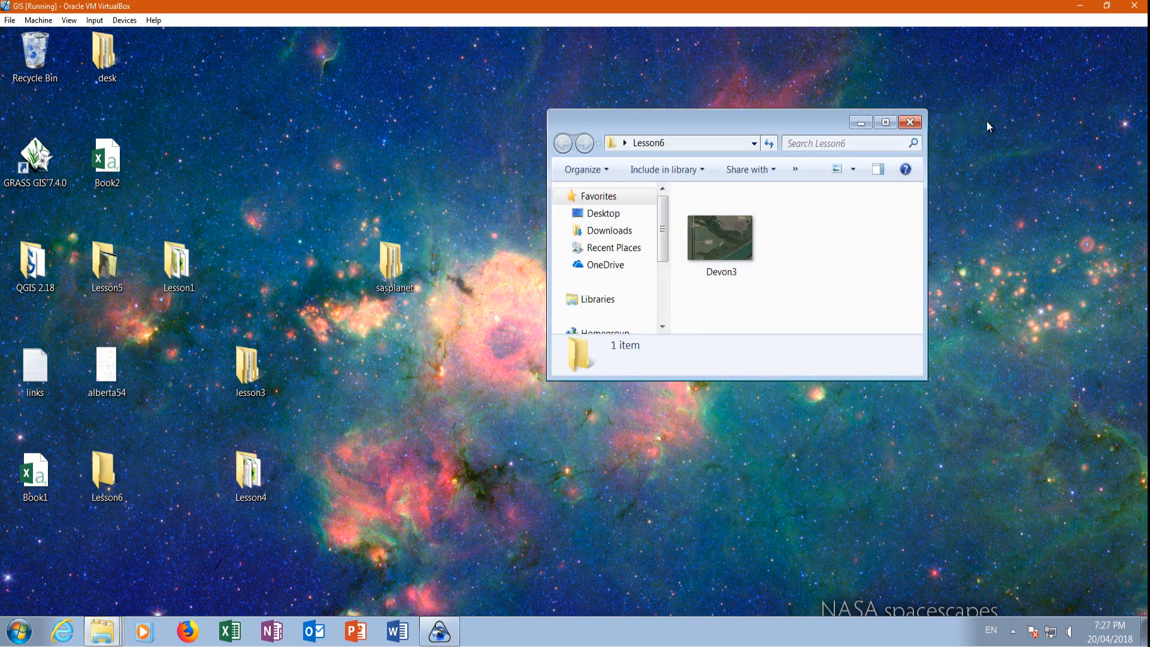
# Launch QGIS Desktop 2.18.18 with GRASS 7.4.0 from the desktop's QGIS 2.18 folder and dismiss the startup tip.
pyautogui.doubleClick(33, 264)
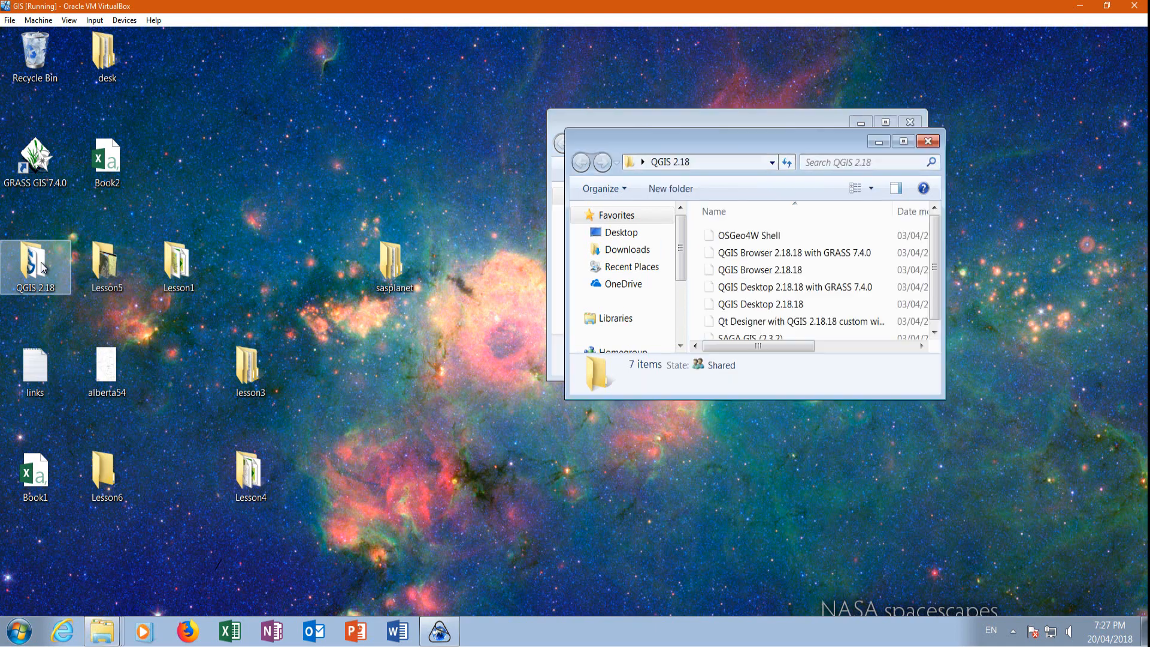
pyautogui.doubleClick(783, 289)
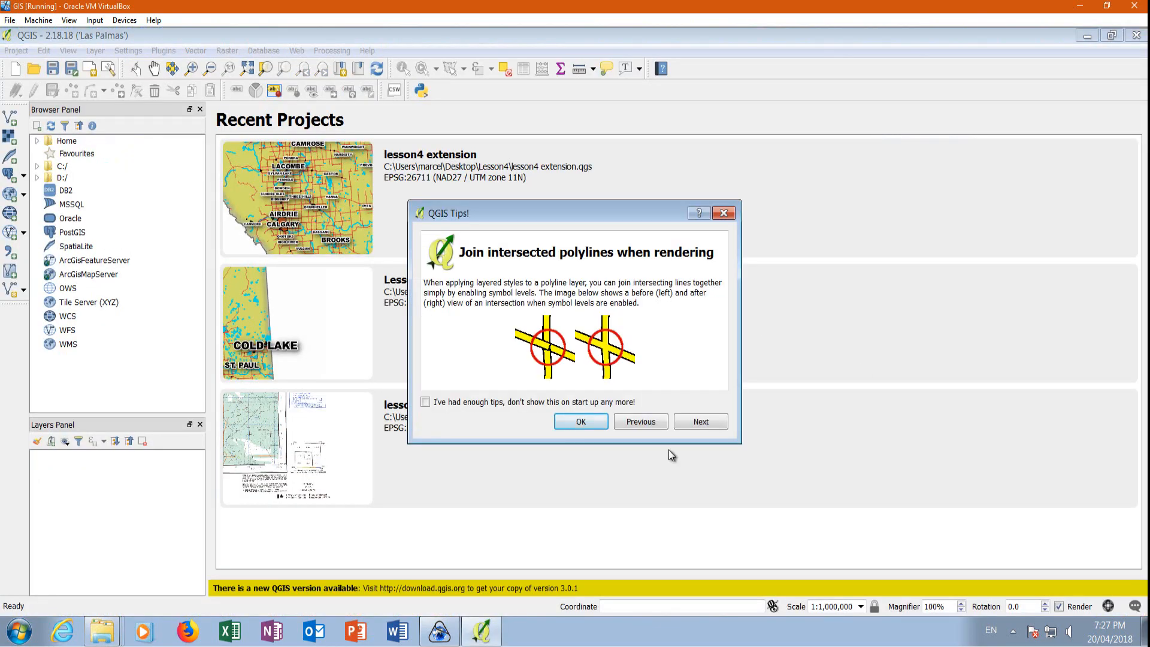
pyautogui.click(572, 429)
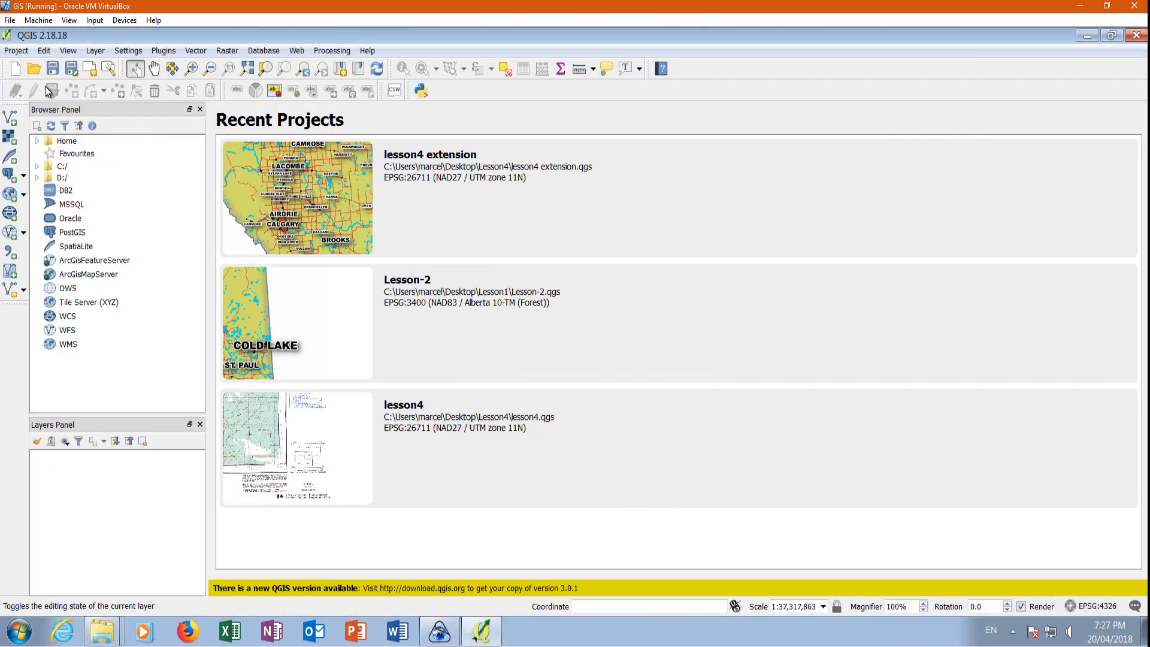
# Enable on-the-fly CRS transformation for the project and set its CRS to WGS 84 / UTM zone 12N (EPSG:32612).
pyautogui.click(17, 51)
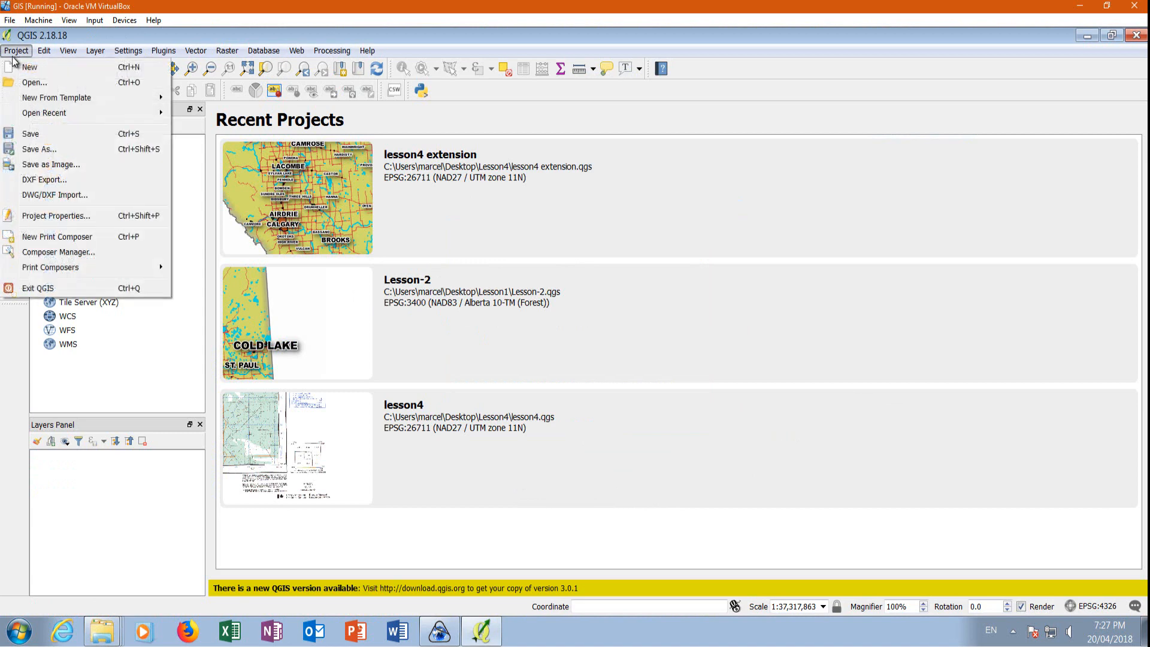
pyautogui.click(38, 219)
pyautogui.click(797, 72)
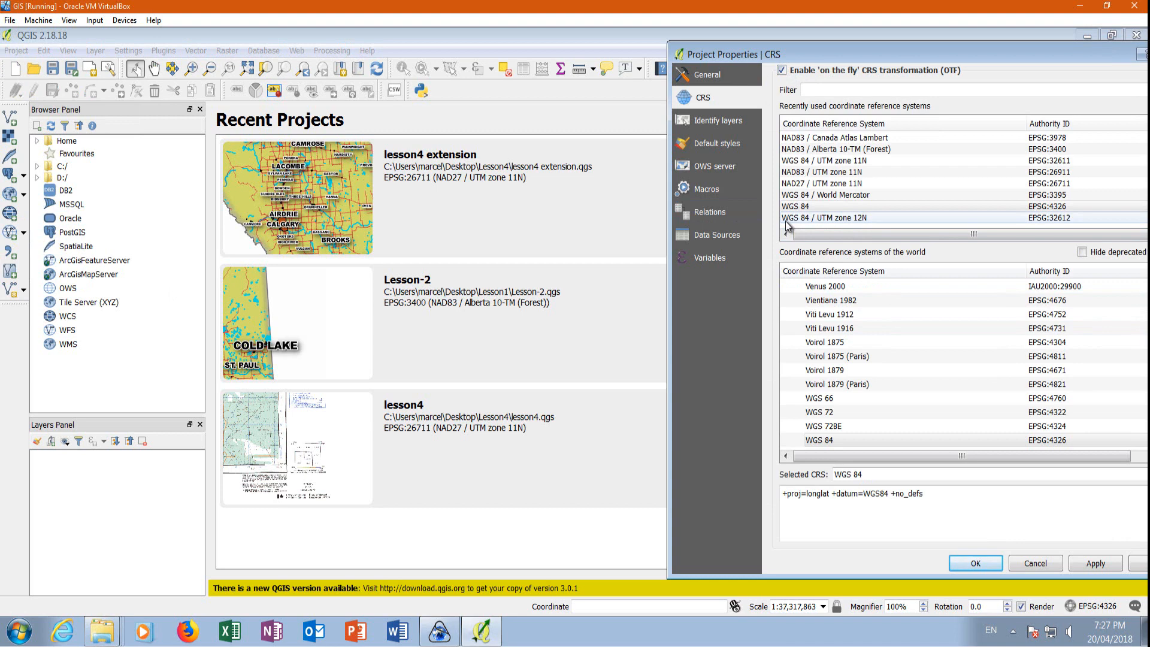
pyautogui.click(856, 218)
pyautogui.click(975, 564)
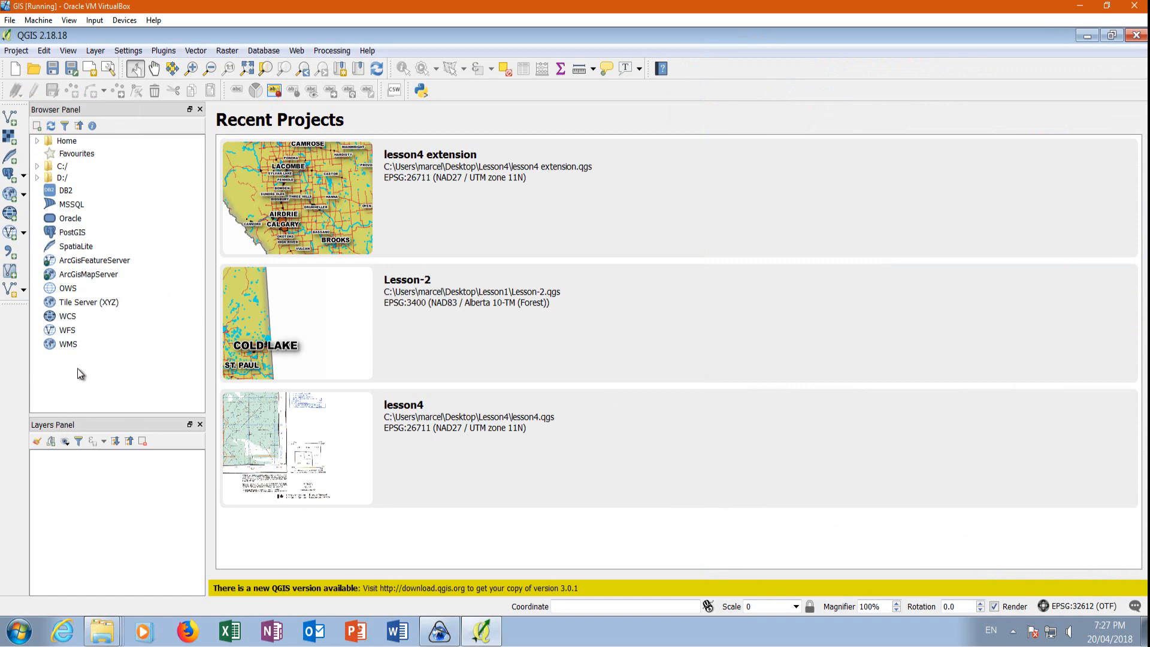
# Add the Devon3 image from the Desktop's Lesson6 folder as a raster layer and inspect its detail around the well pad.
pyautogui.click(10, 136)
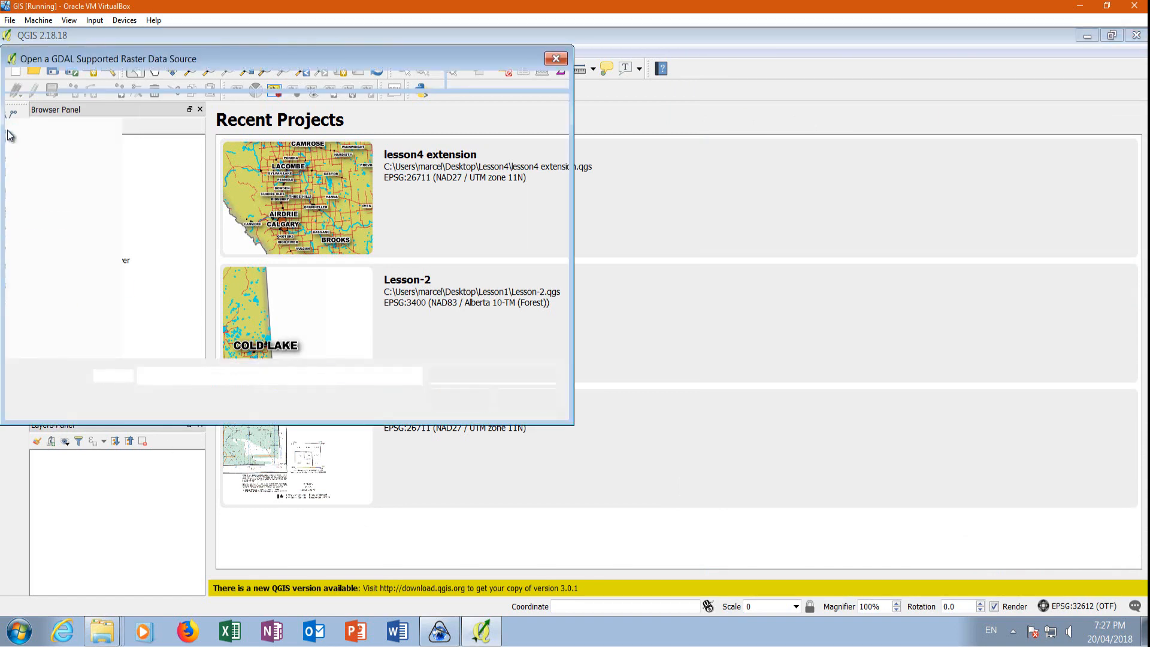
pyautogui.click(29, 152)
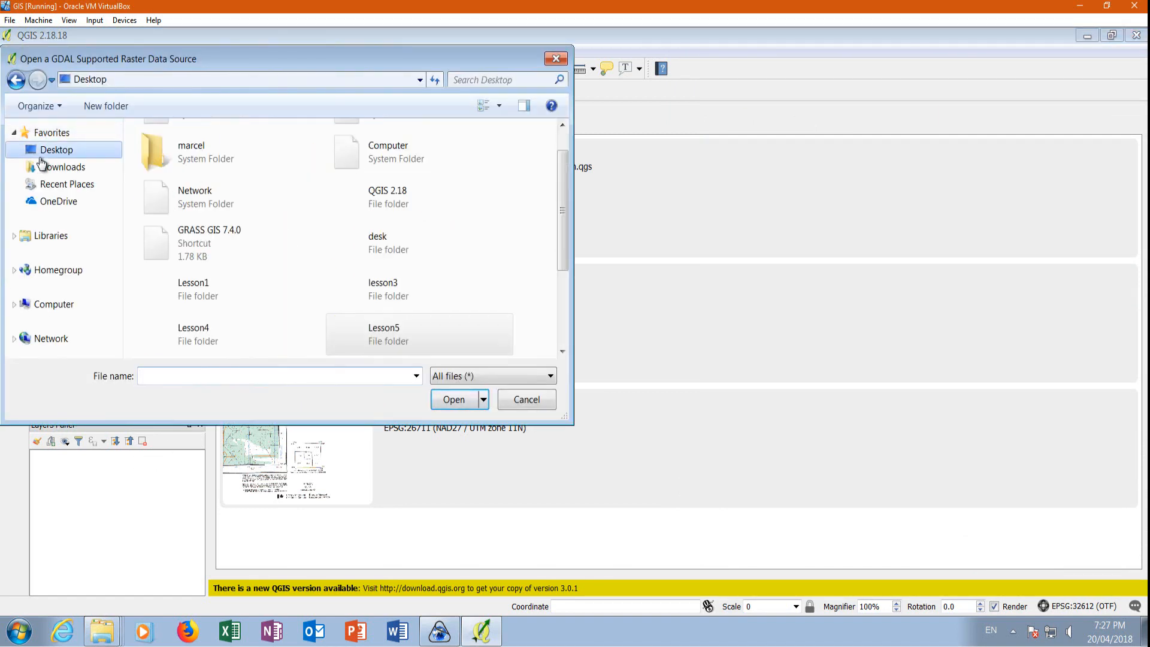
pyautogui.scroll(-1, 563, 273)
pyautogui.scroll(-1, 563, 272)
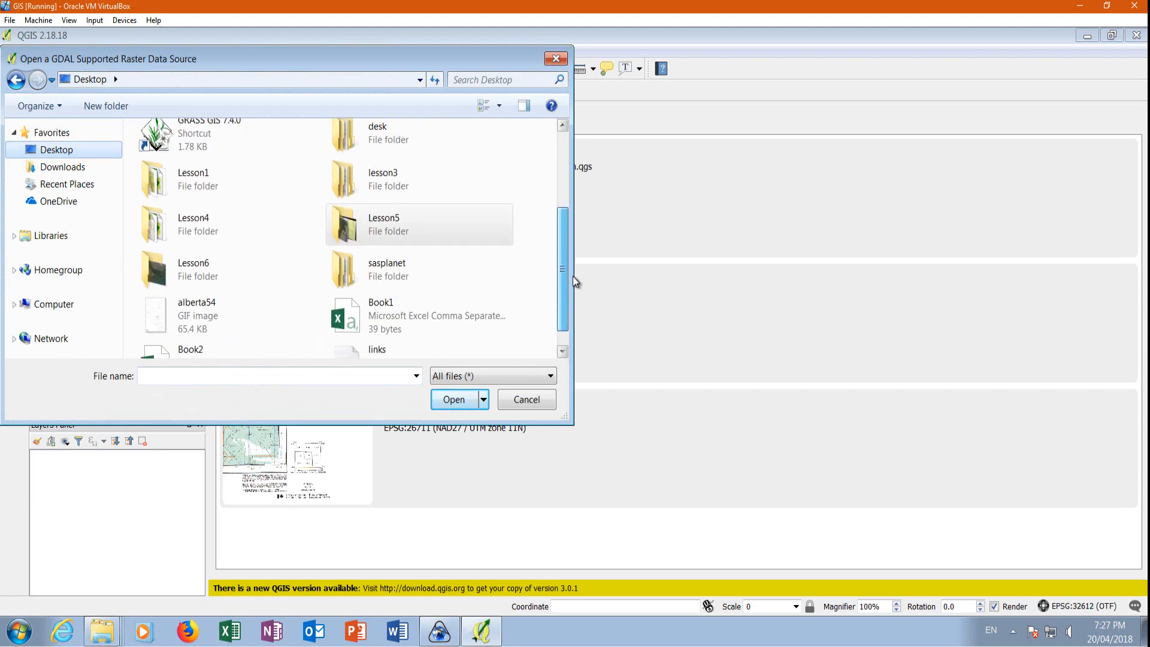
pyautogui.doubleClick(216, 271)
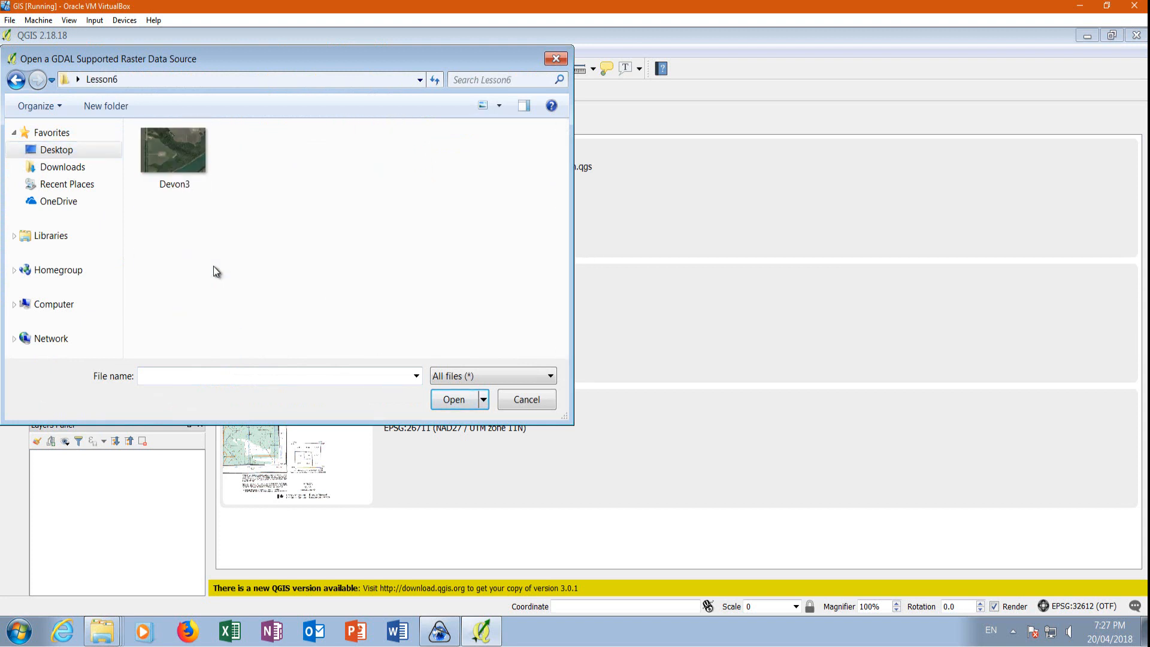
pyautogui.click(179, 187)
pyautogui.click(459, 405)
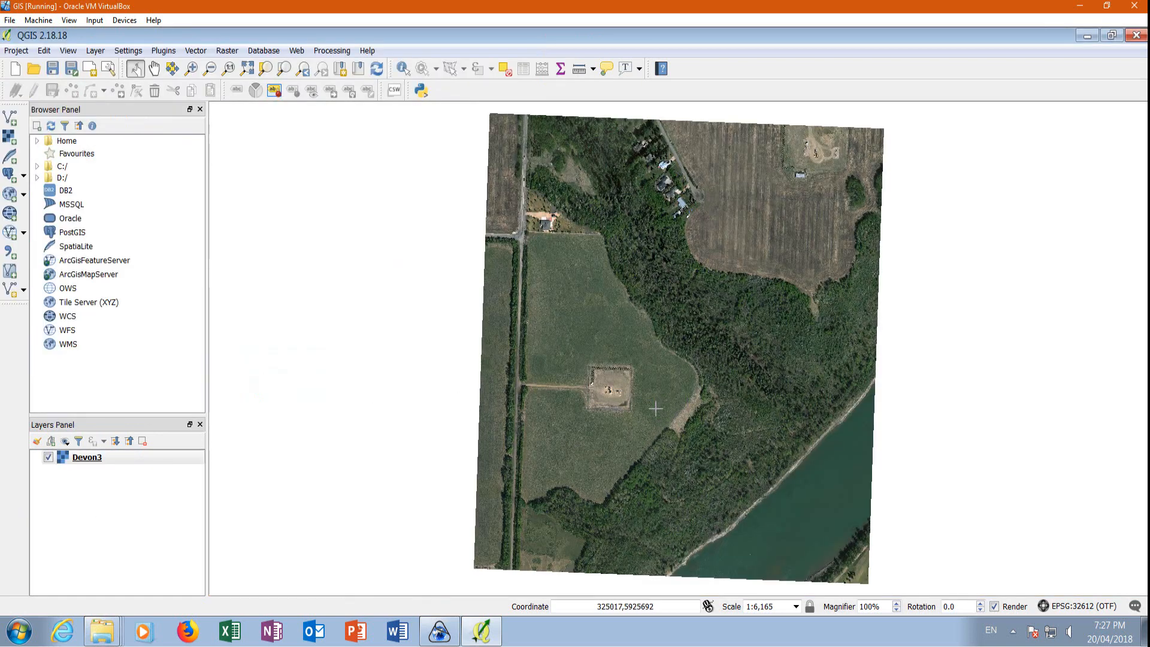
pyautogui.scroll(1, 655, 406)
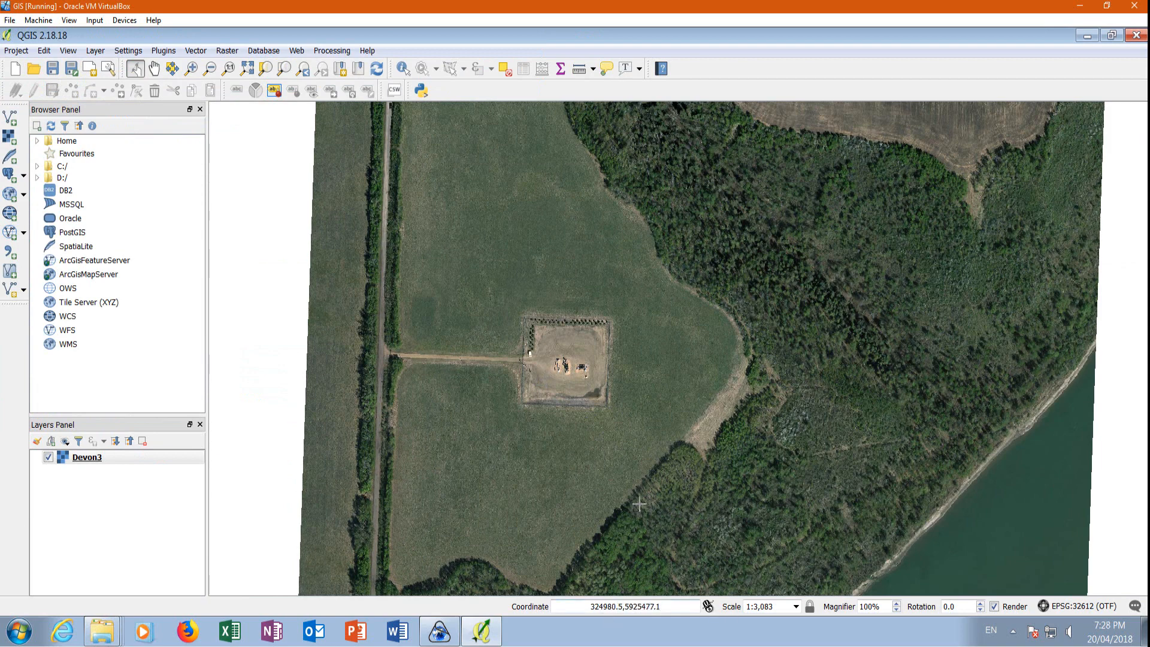
pyautogui.scroll(-1, 629, 385)
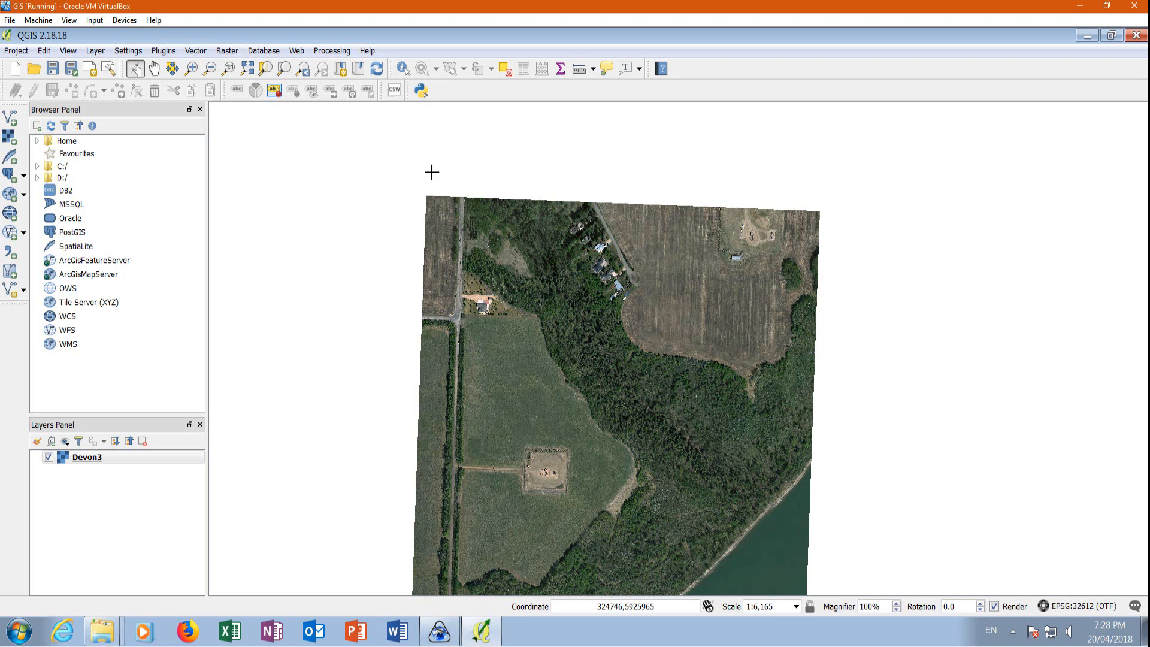
# Start a new polygon shapefile layer with its CRS set to WGS 84 / UTM zone 12N (EPSG:32612).
pyautogui.click(96, 51)
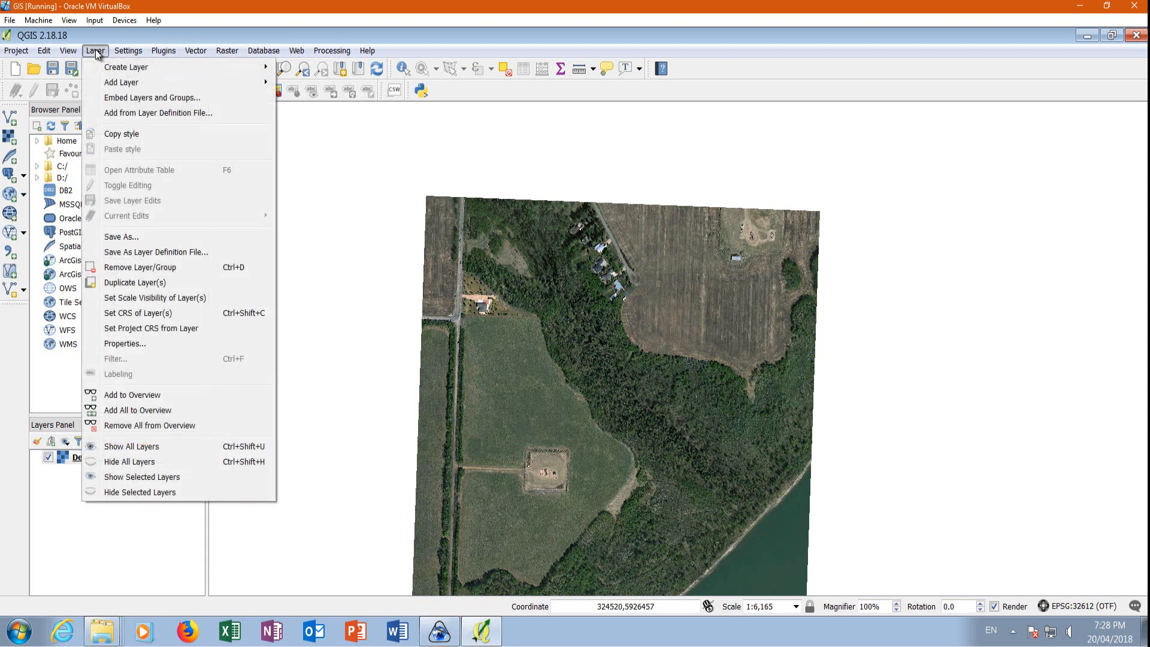
pyautogui.moveTo(112, 70)
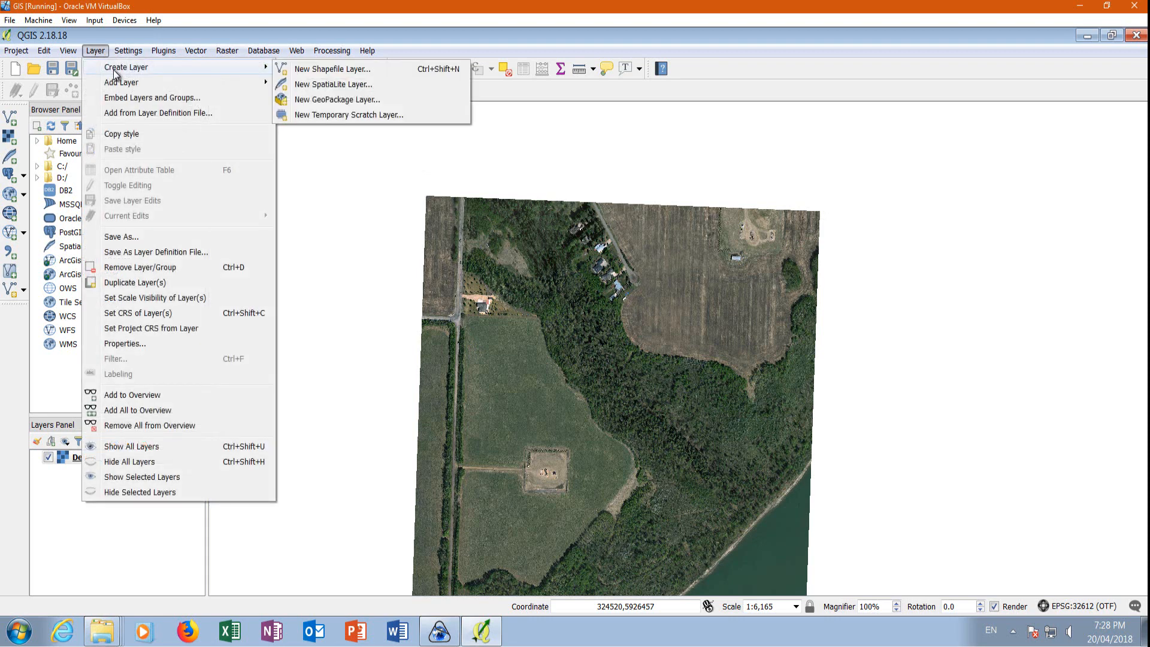
pyautogui.click(327, 69)
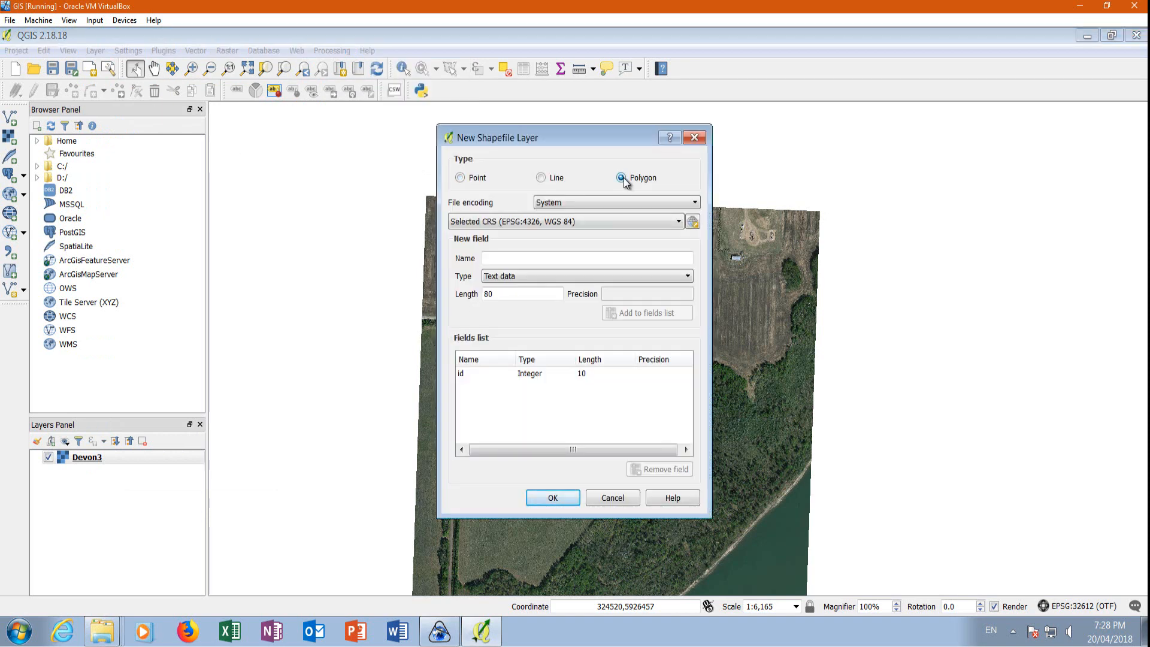
pyautogui.click(692, 222)
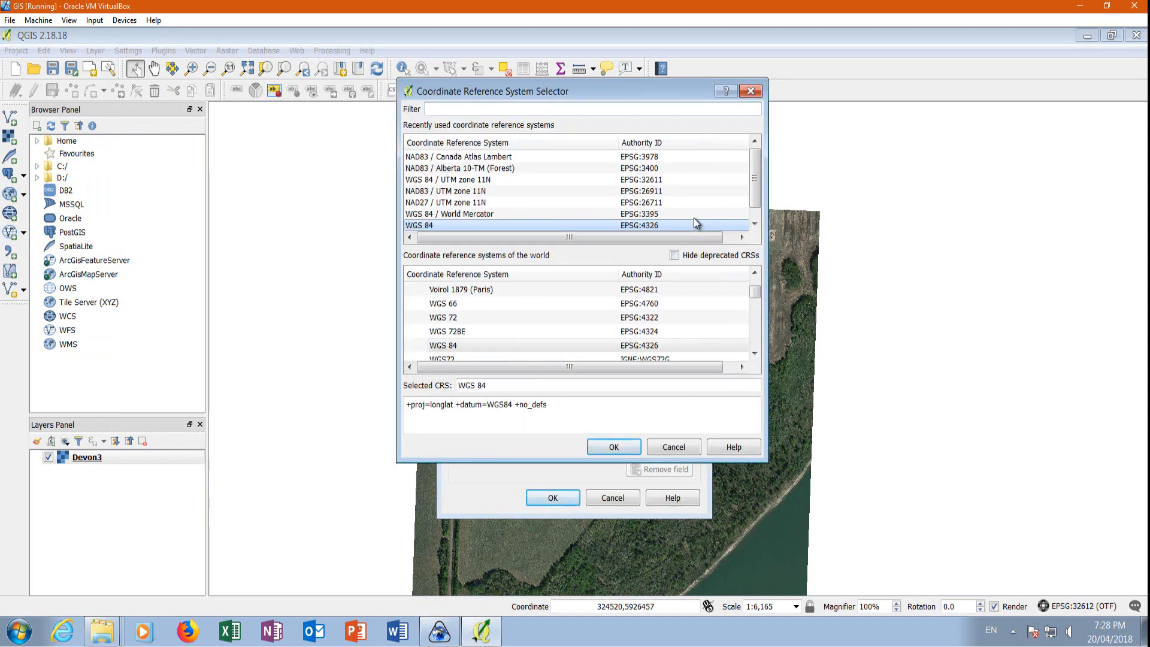
pyautogui.scroll(-1, 754, 204)
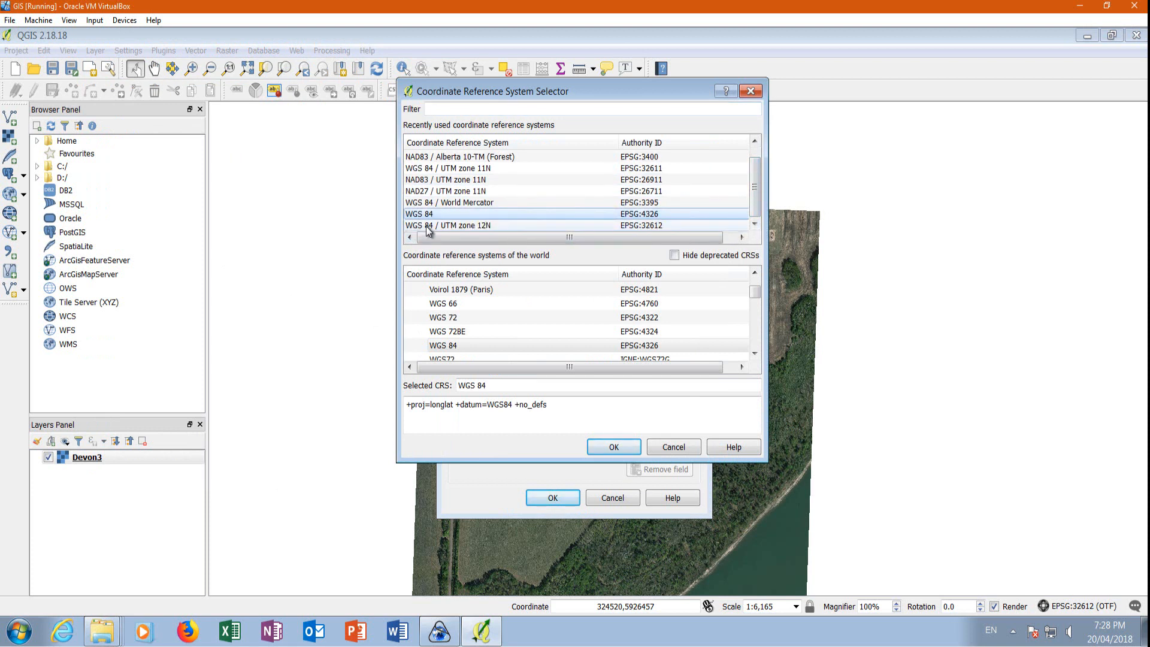
pyautogui.click(448, 225)
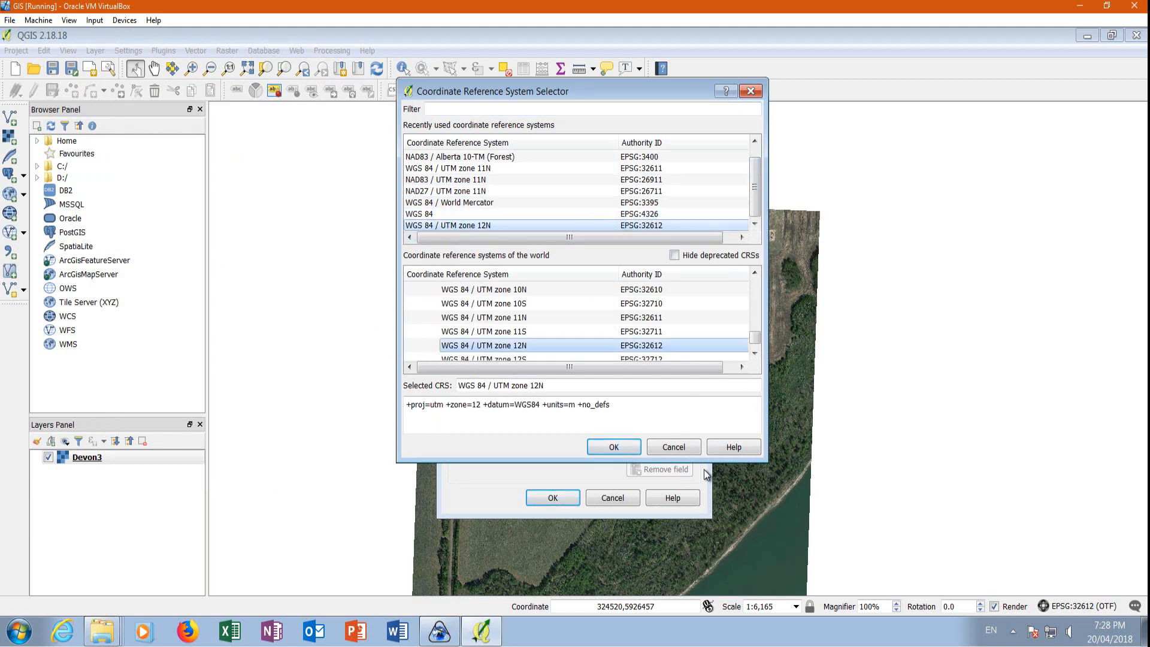
pyautogui.click(605, 445)
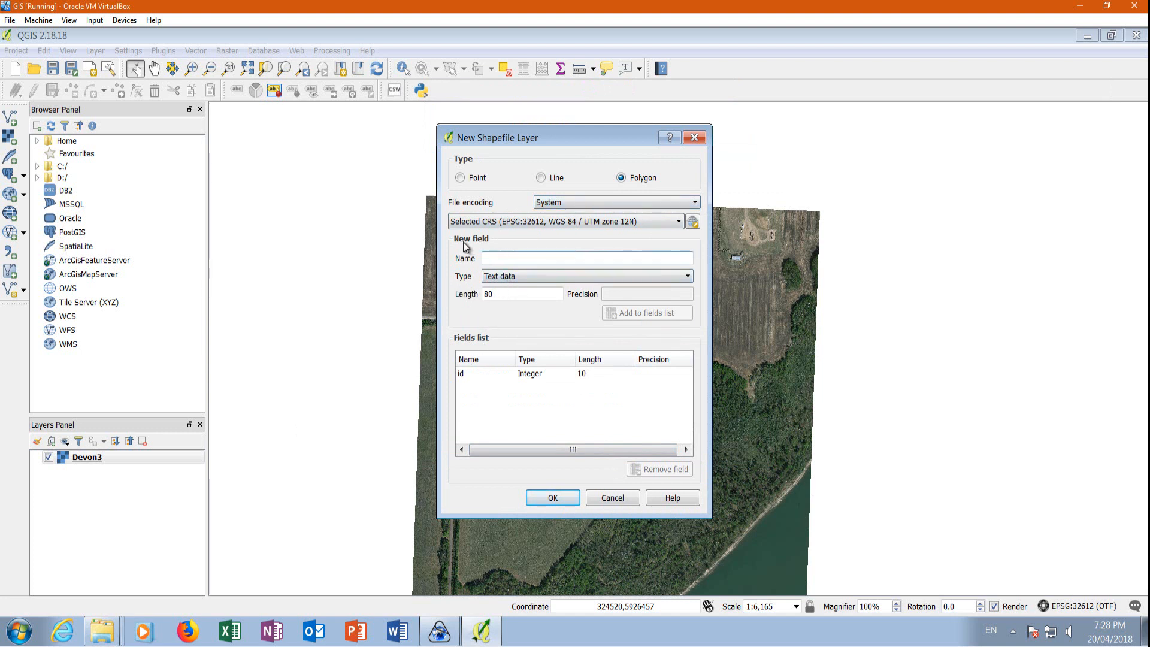
# Enter Soils as the new text field's name and accept the shapefile layer settings.
pyautogui.click(503, 262)
pyautogui.write('Soils')
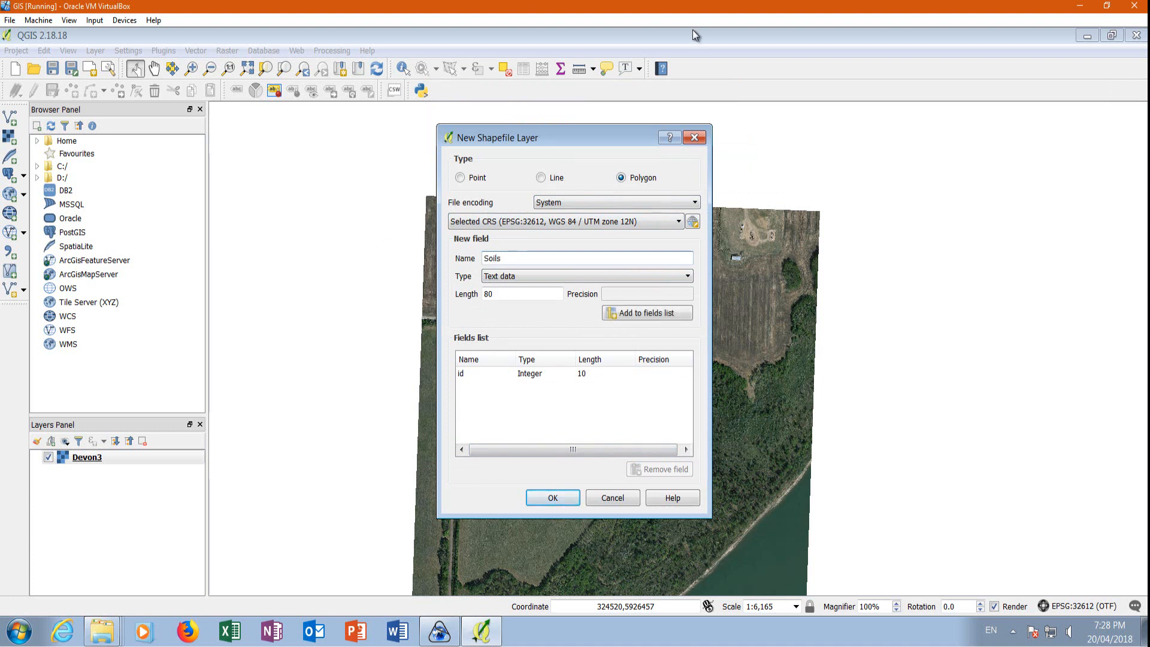
pyautogui.press('Tab')
pyautogui.click(559, 502)
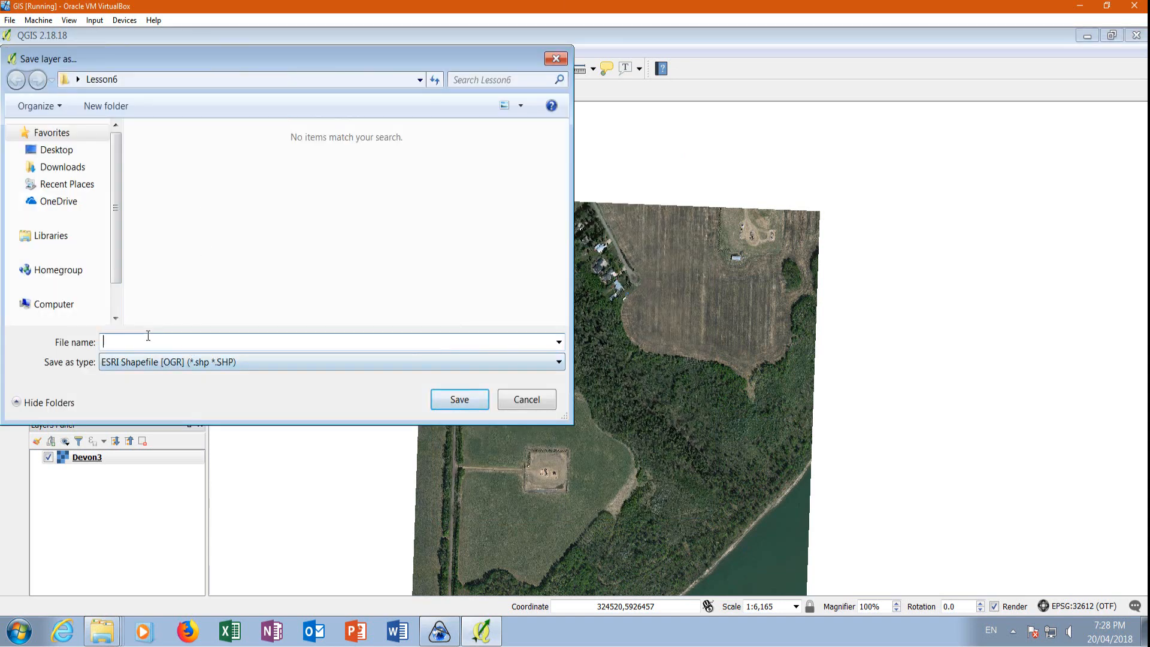
# Save the new shapefile as carto in the Lesson6 folder on the Desktop.
pyautogui.click(63, 150)
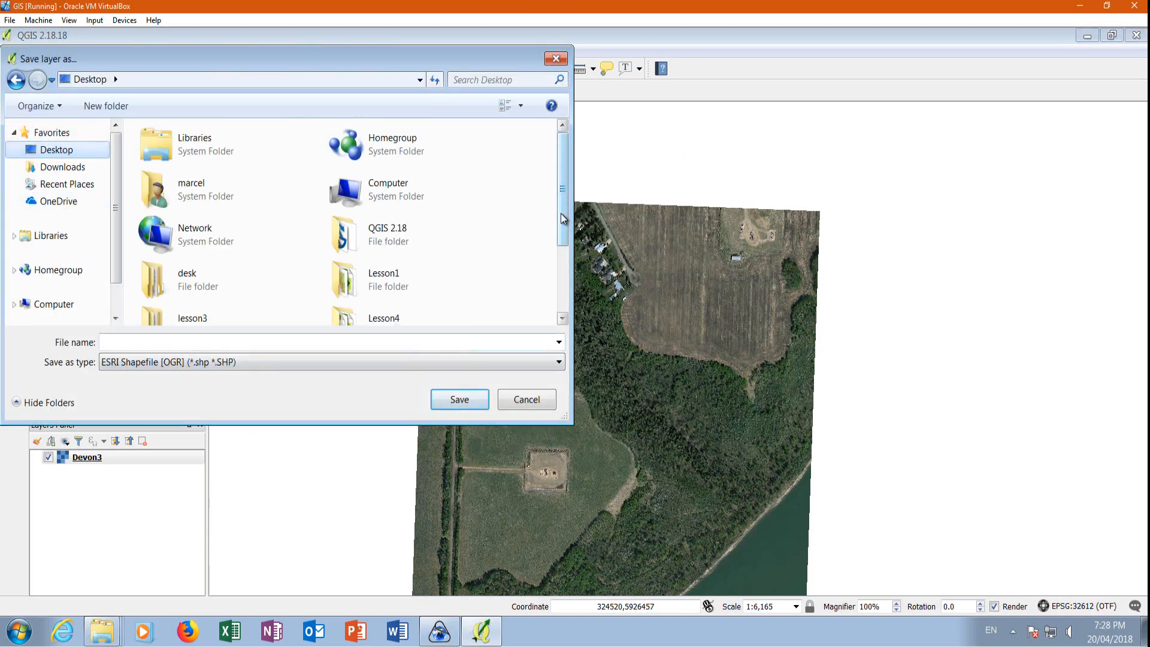
pyautogui.moveTo(563, 224); pyautogui.dragTo(563, 287)
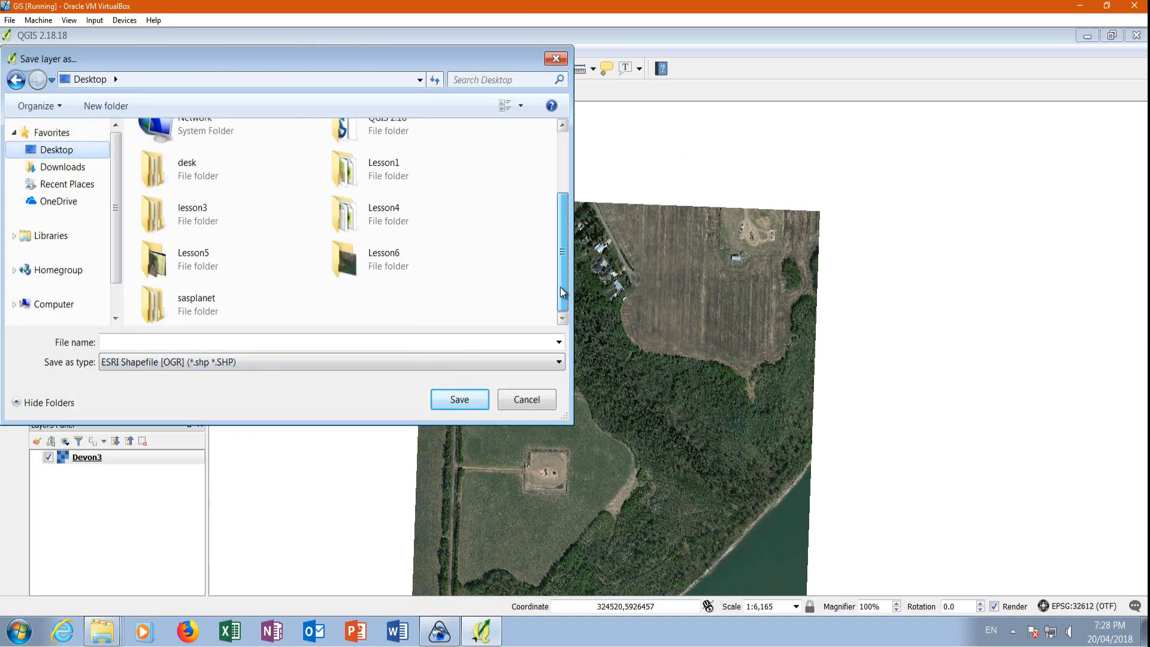
pyautogui.doubleClick(372, 258)
pyautogui.click(125, 346)
pyautogui.write('carto')
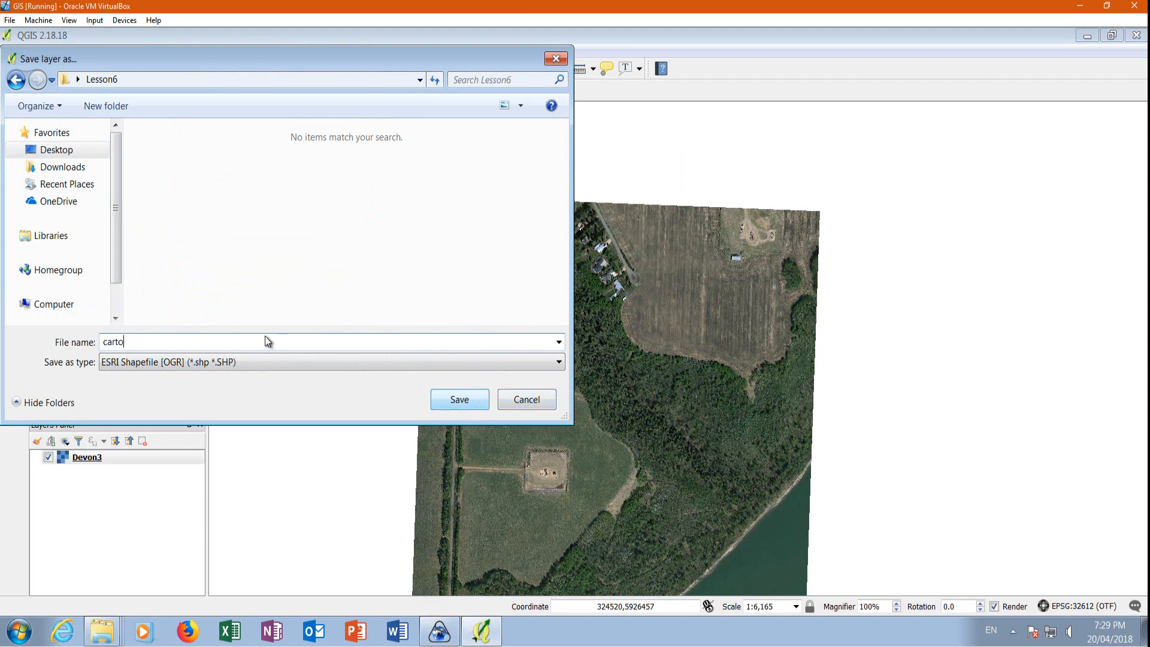
pyautogui.click(446, 404)
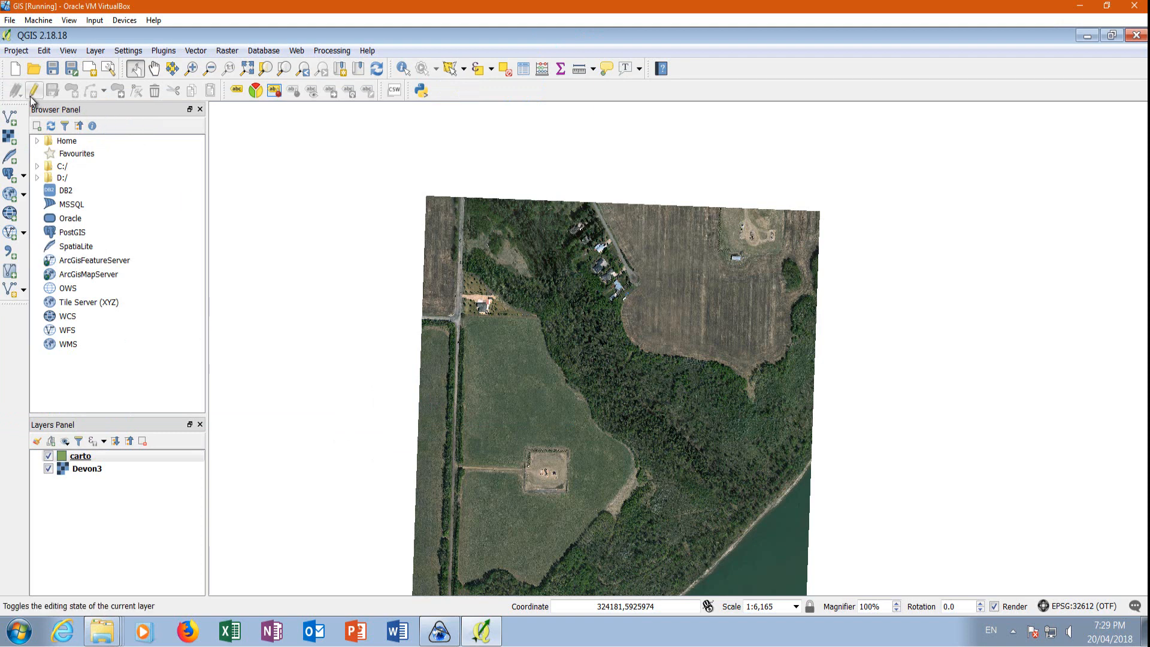
# Make the carto layer editable and enable its advanced snapping to vertex and segment with Avoid intersections on.
pyautogui.click(73, 457)
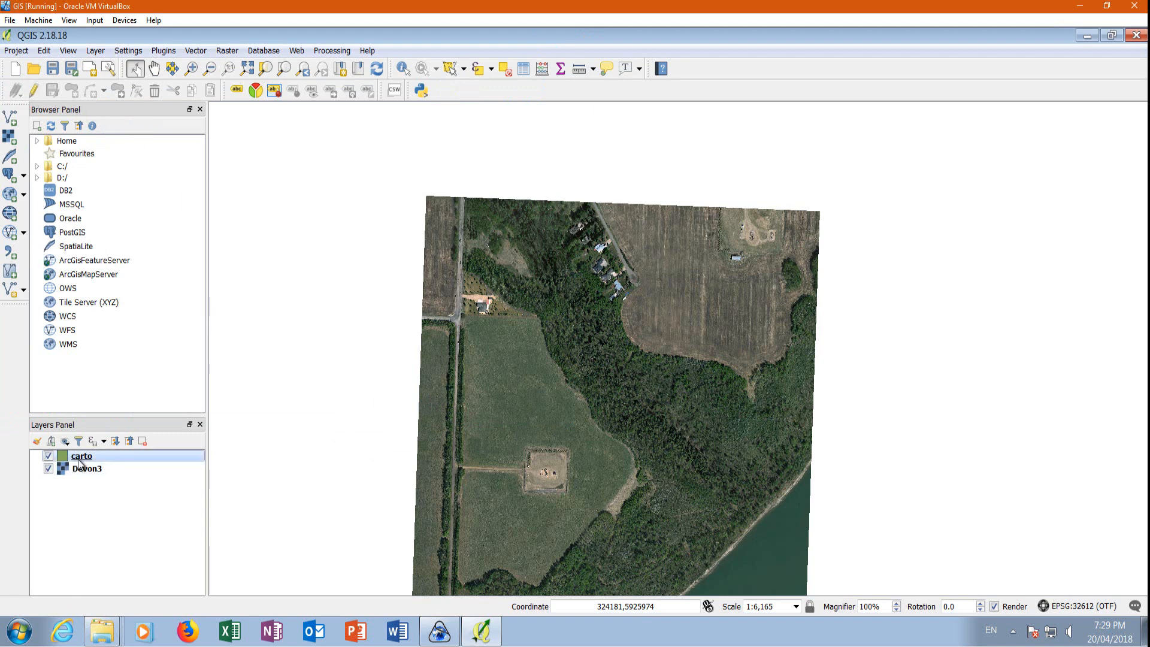
pyautogui.click(33, 96)
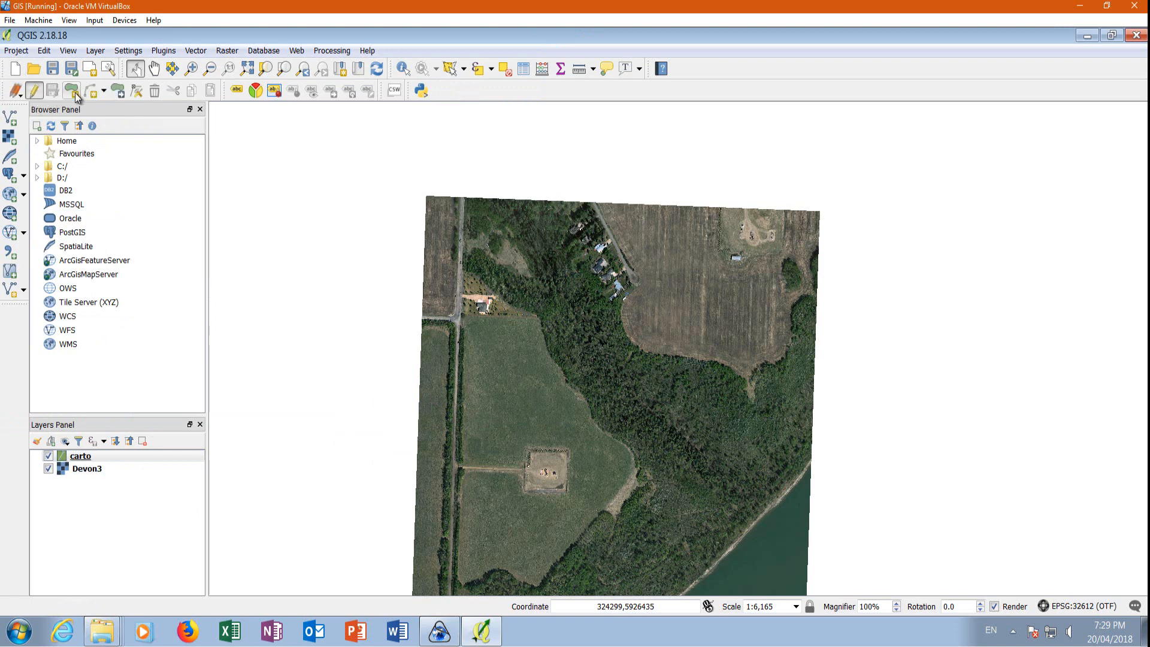
pyautogui.click(128, 52)
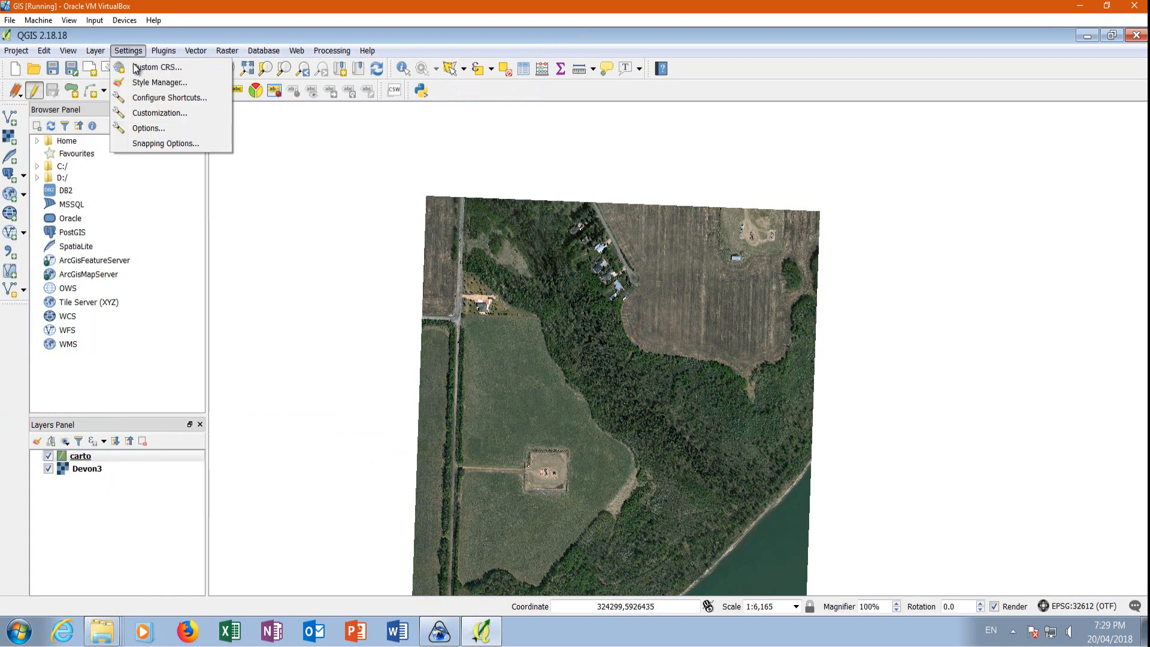
pyautogui.click(152, 144)
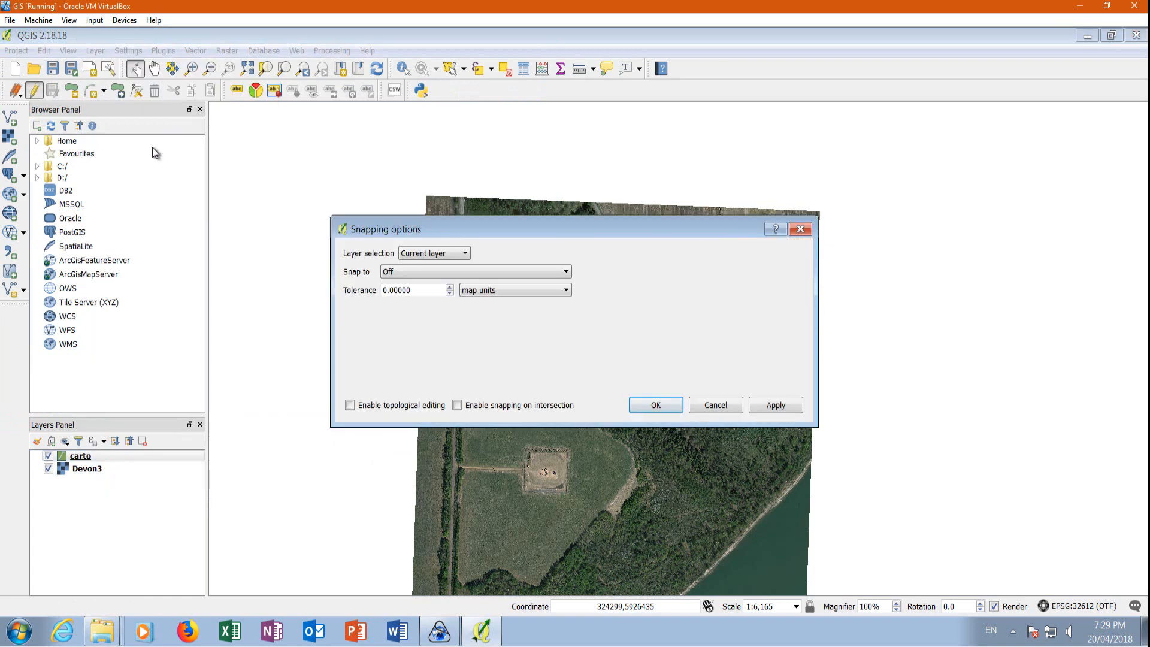
pyautogui.click(426, 253)
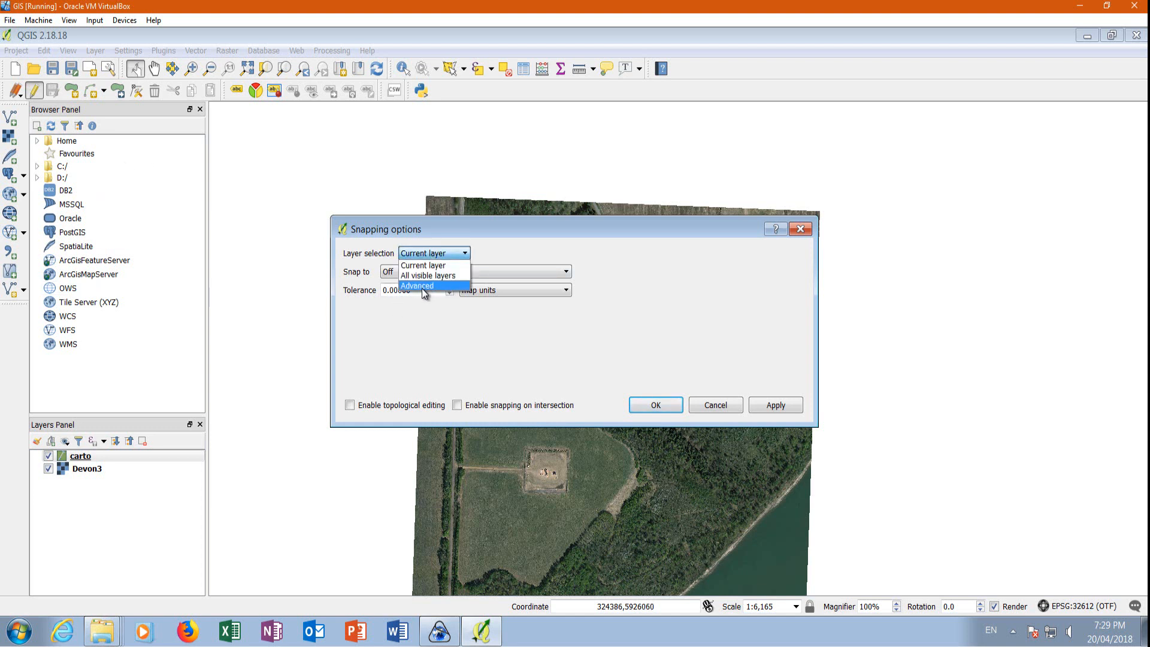
pyautogui.click(422, 289)
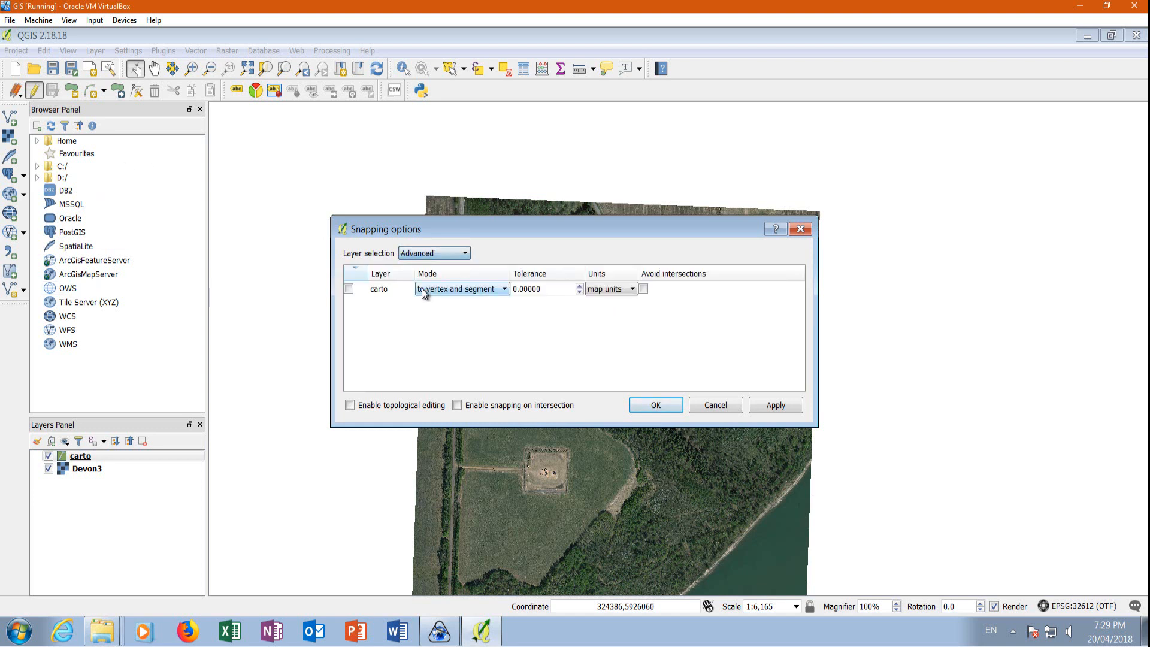
pyautogui.click(348, 289)
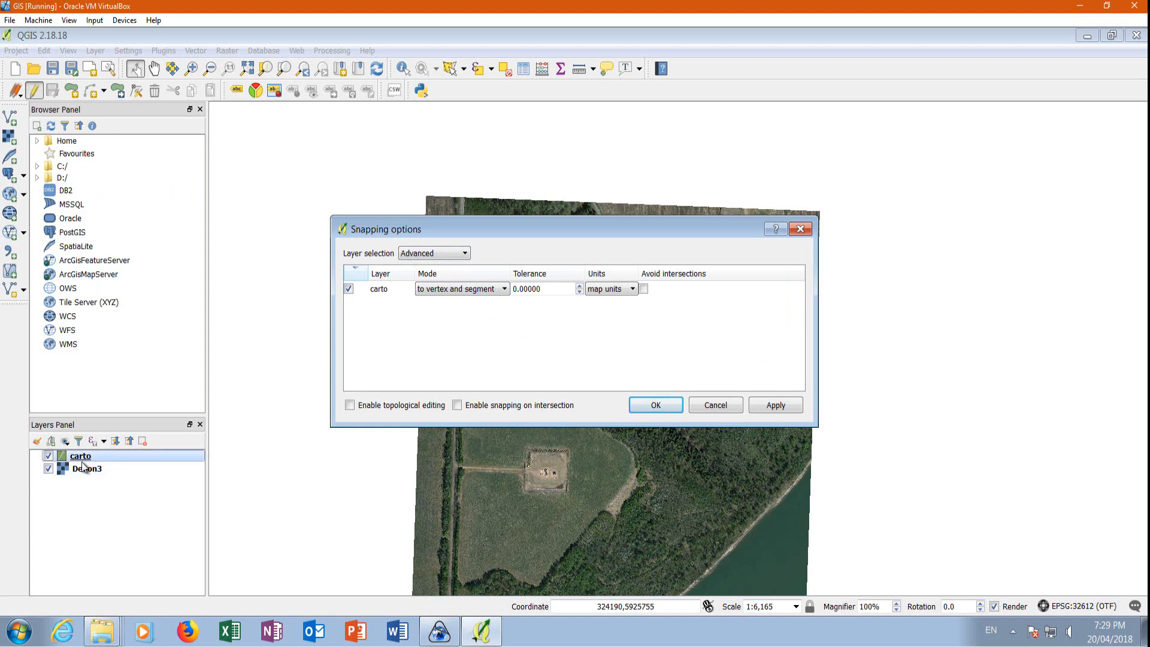
pyautogui.click(643, 289)
pyautogui.click(774, 405)
pyautogui.click(656, 405)
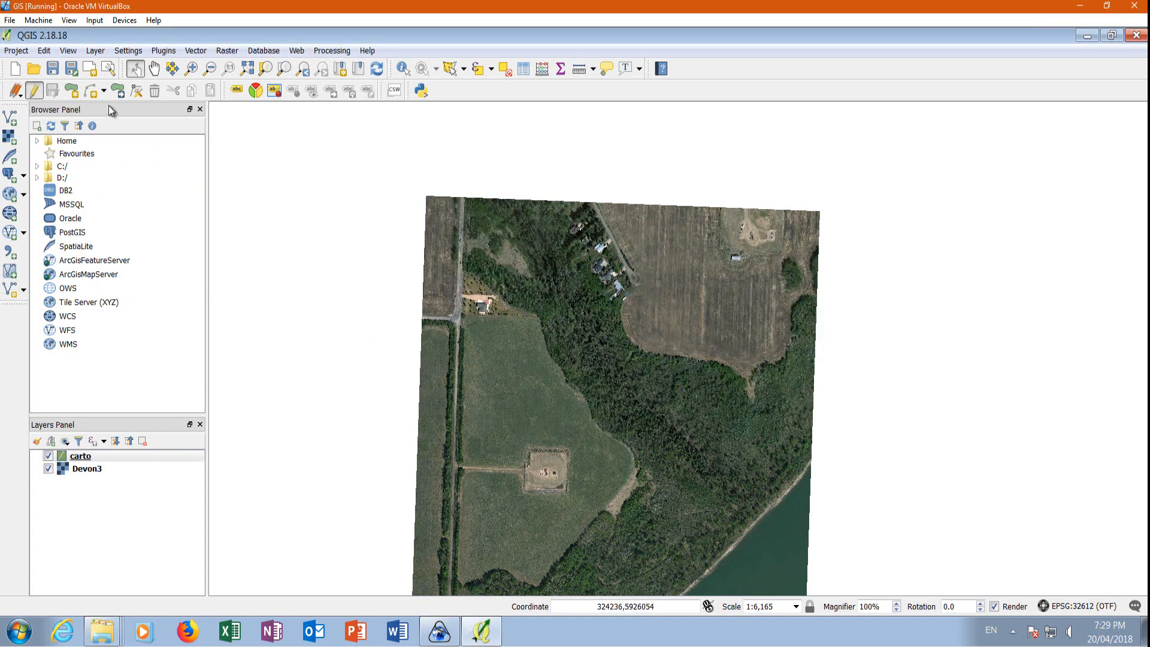
# Digitize a carto polygon around the triangular house lot beside the road junction, following its fence line, with the id left blank.
pyautogui.click(70, 91)
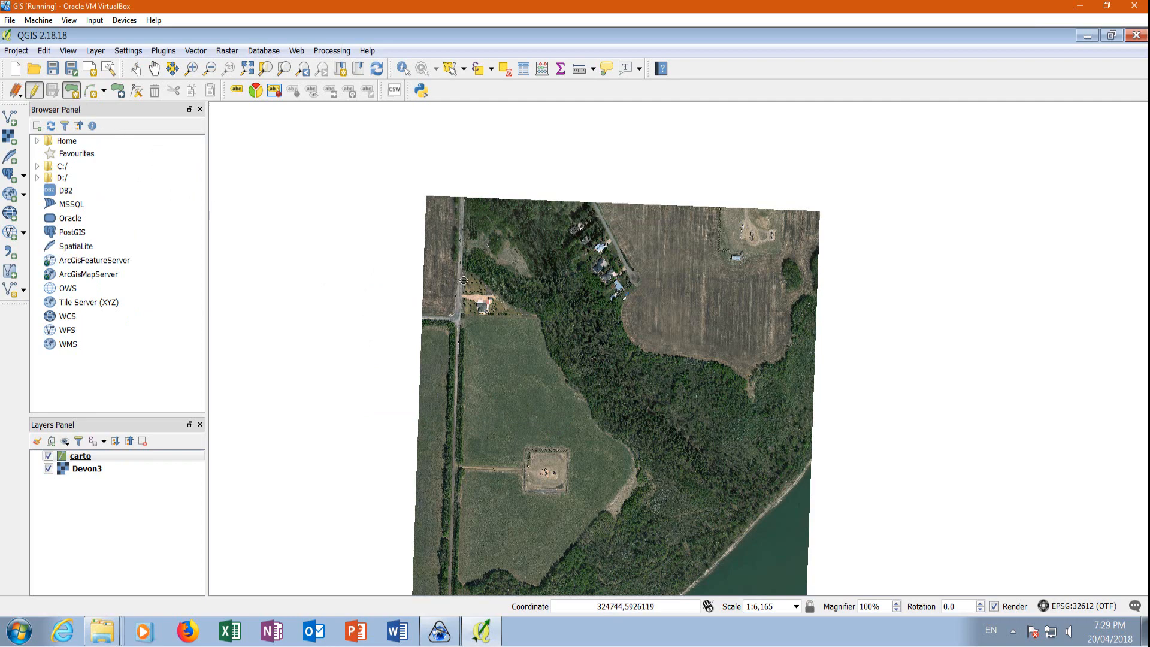
pyautogui.scroll(2, 465, 294)
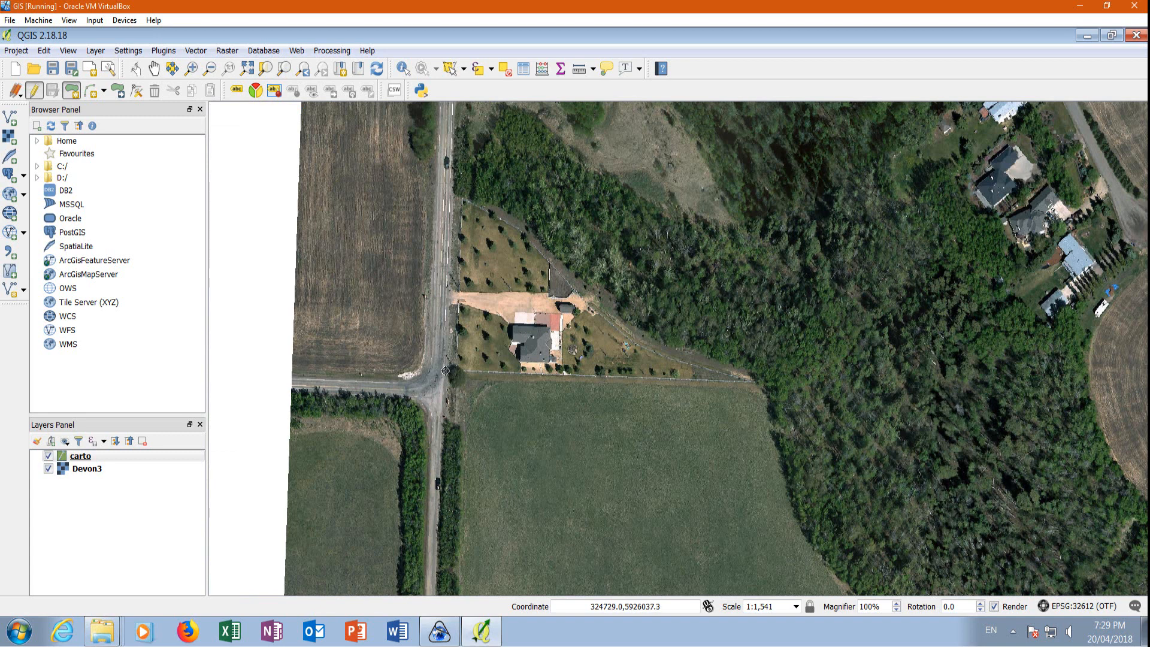
pyautogui.click(448, 372)
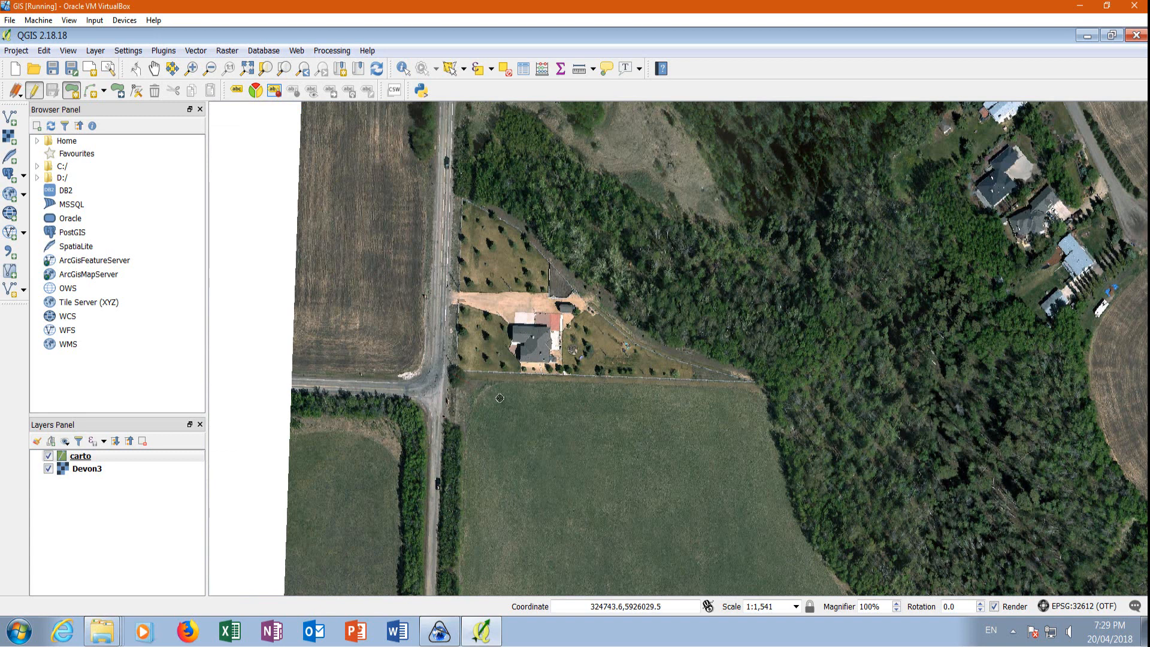
pyautogui.click(755, 383)
pyautogui.scroll(1, 739, 371)
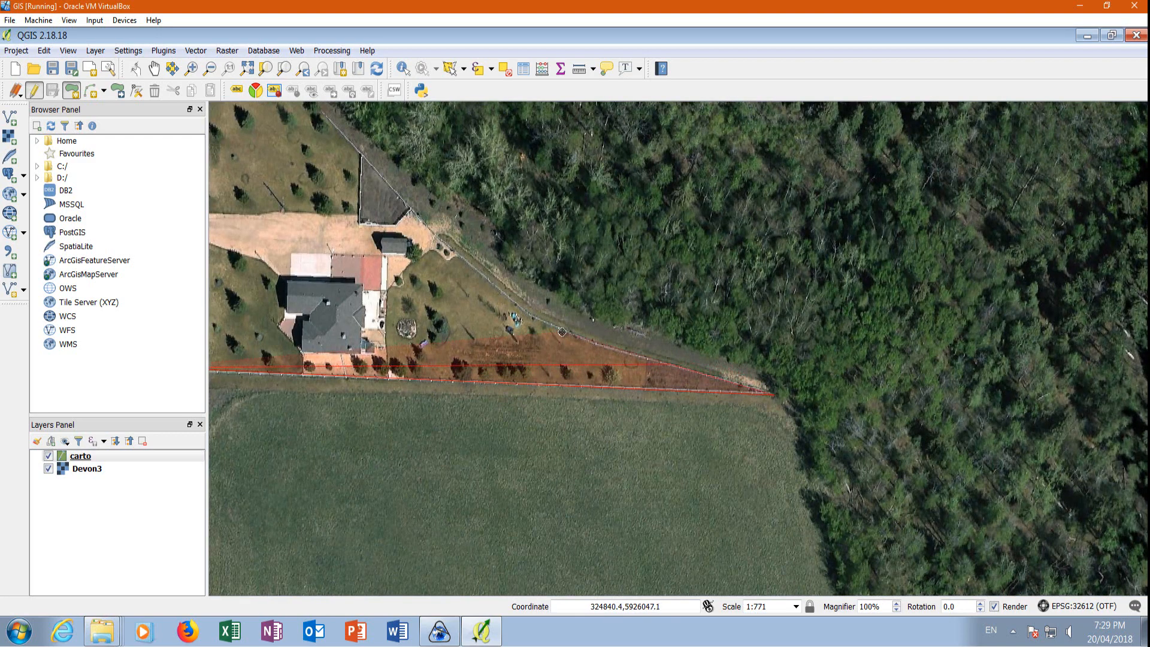
pyautogui.click(507, 296)
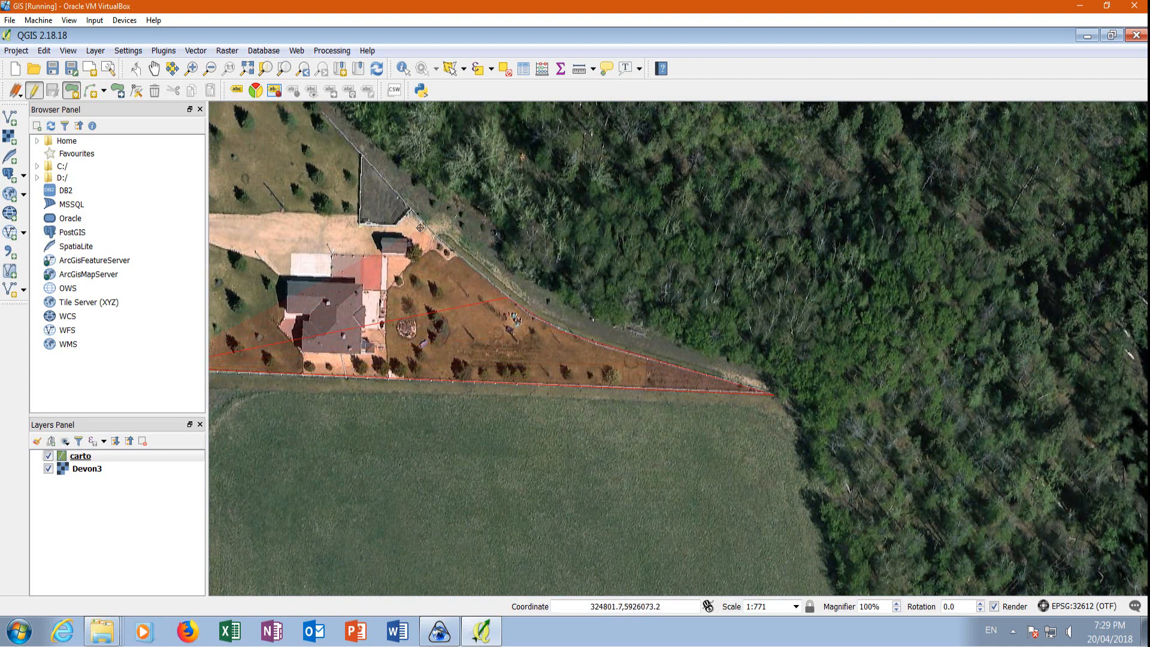
pyautogui.click(419, 218)
pyautogui.scroll(-1, 525, 327)
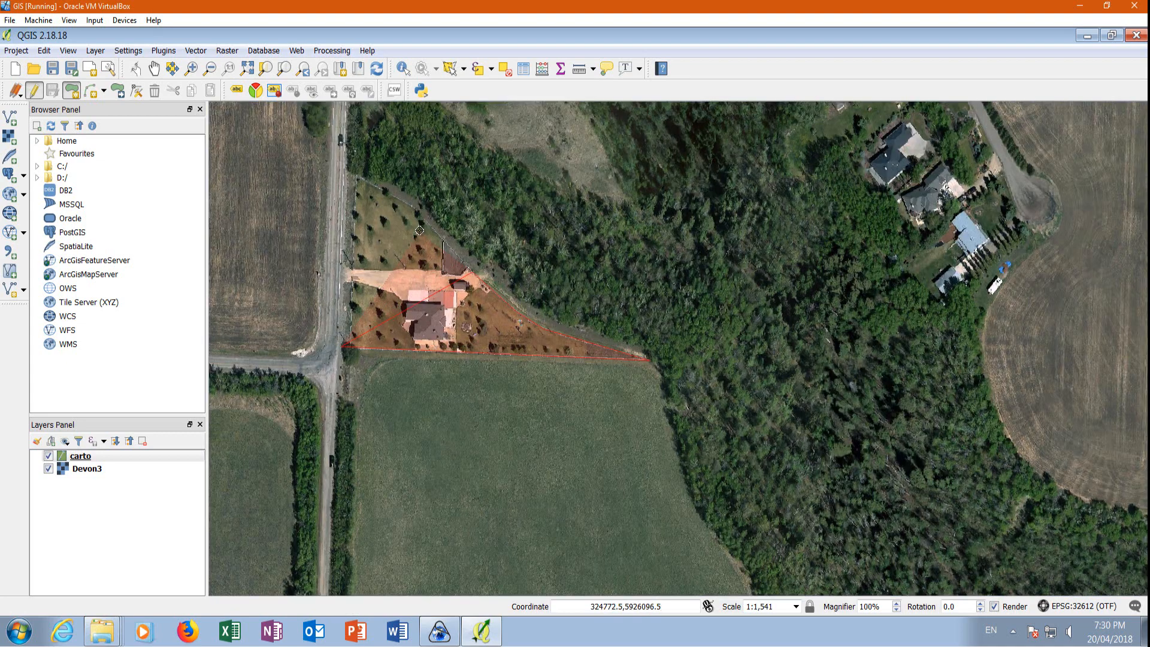
pyautogui.scroll(1, 428, 227)
pyautogui.click(403, 191)
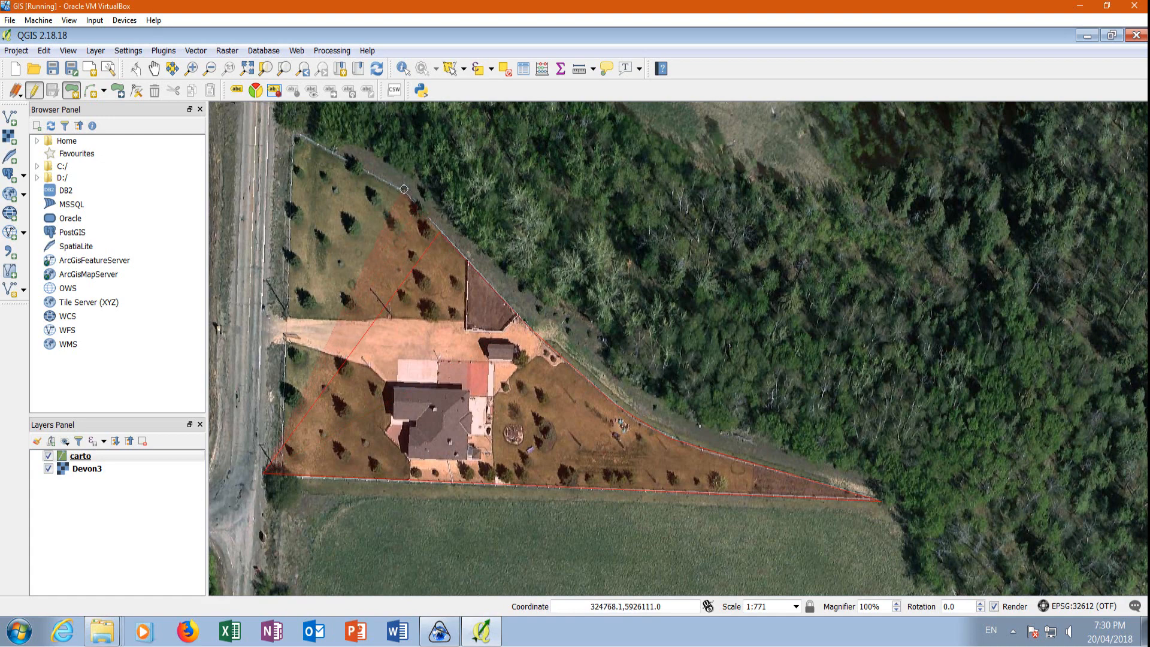
pyautogui.click(294, 132)
pyautogui.rightClick(274, 132)
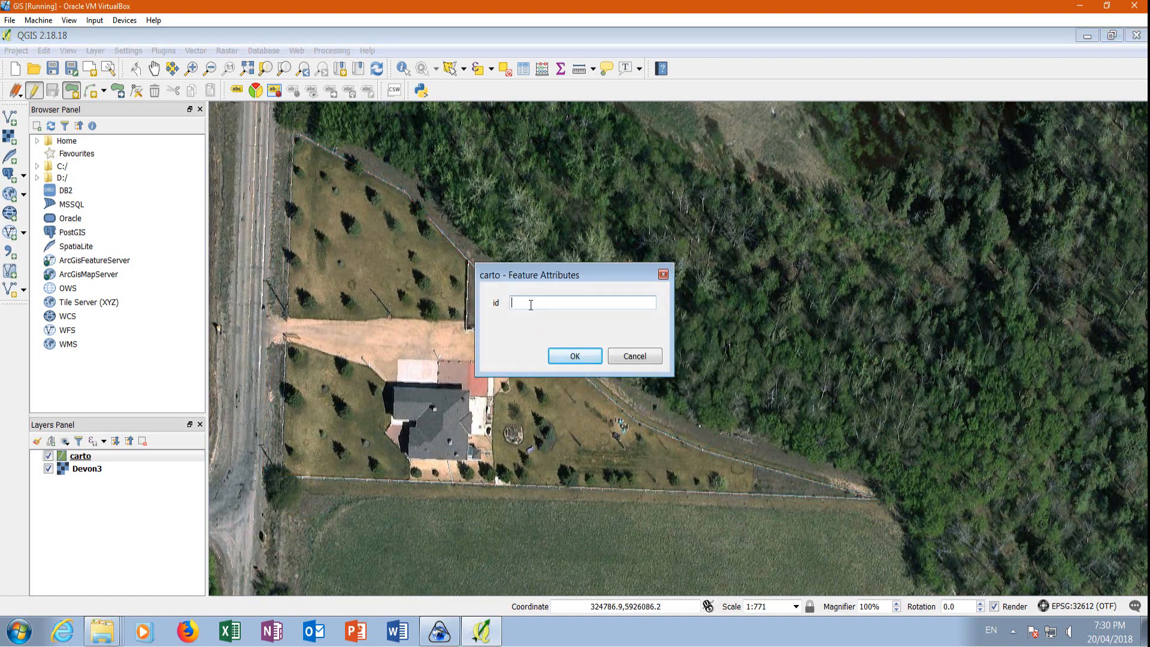
pyautogui.click(574, 356)
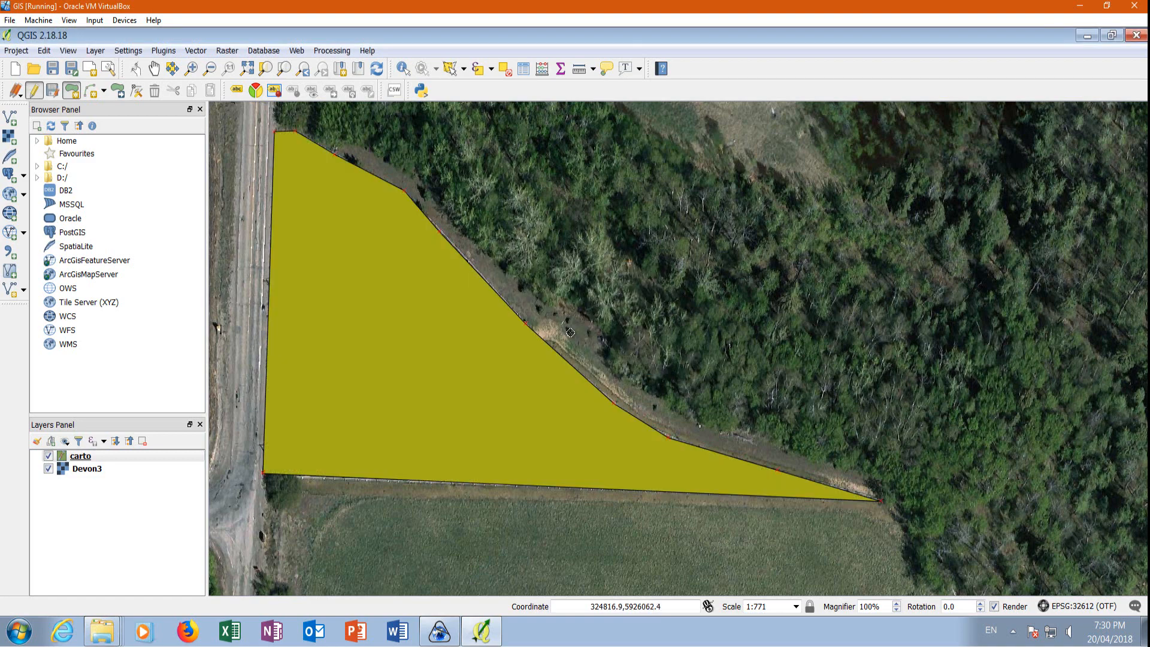
# Digitize a four-cornered carto polygon around the fenced well pad in the field and set its id to 1.
pyautogui.scroll(-1, 500, 252)
pyautogui.scroll(-1, 450, 178)
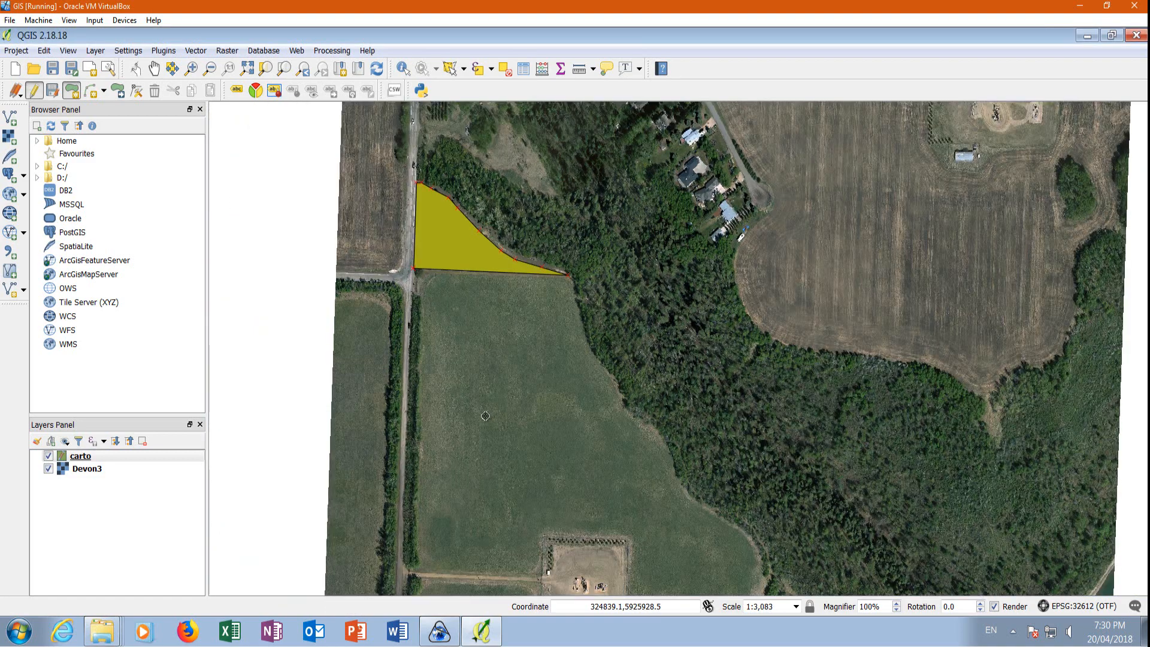
pyautogui.scroll(-1, 484, 303)
pyautogui.scroll(2, 472, 468)
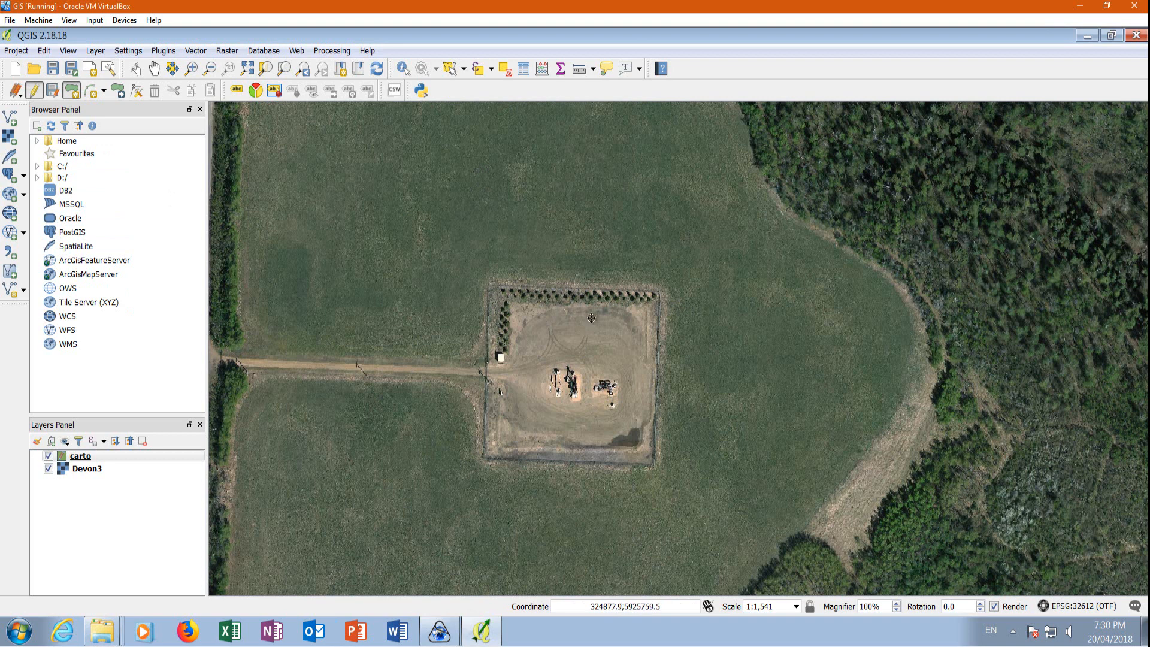
pyautogui.click(659, 291)
pyautogui.click(661, 292)
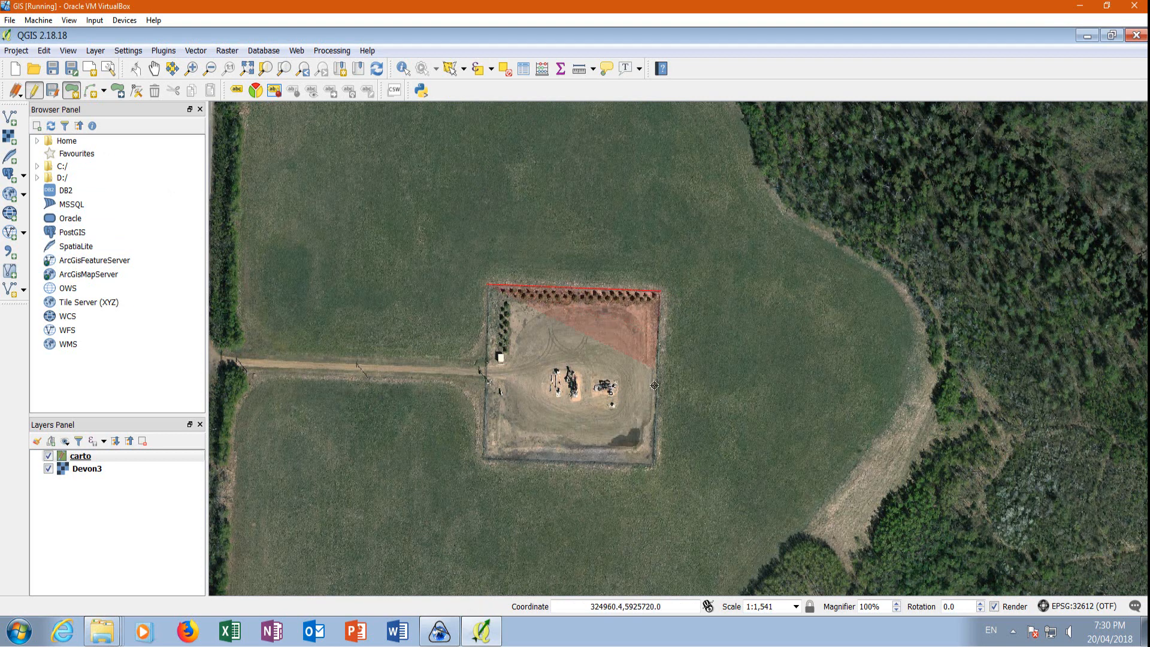
pyautogui.click(655, 469)
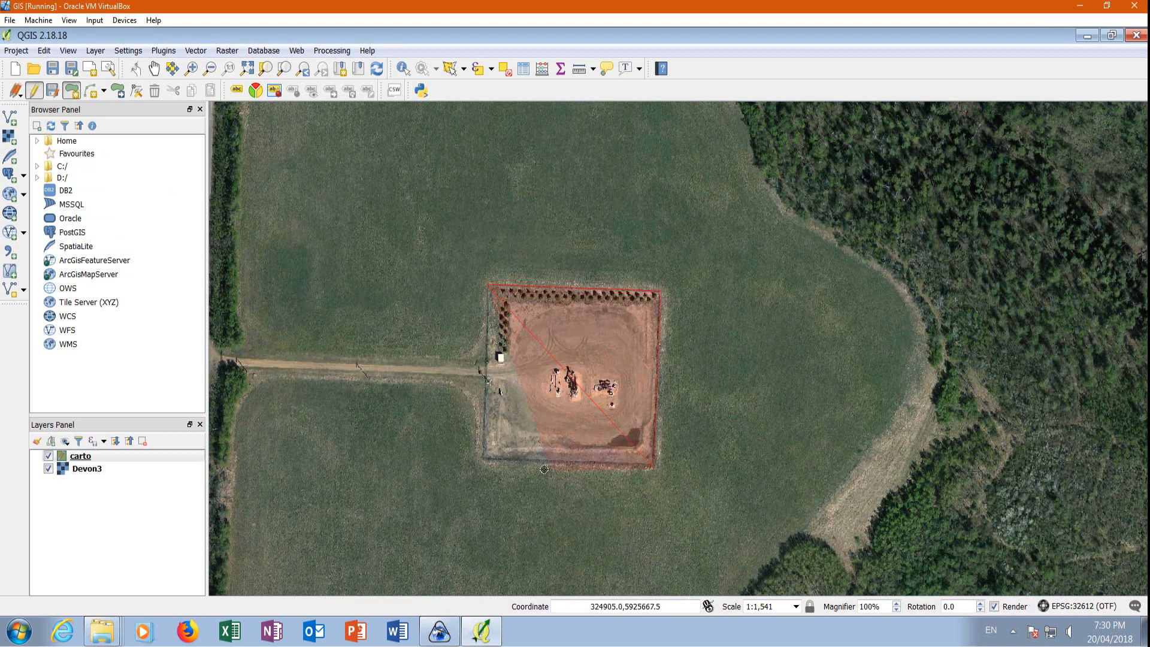
pyautogui.click(484, 457)
pyautogui.rightClick(484, 458)
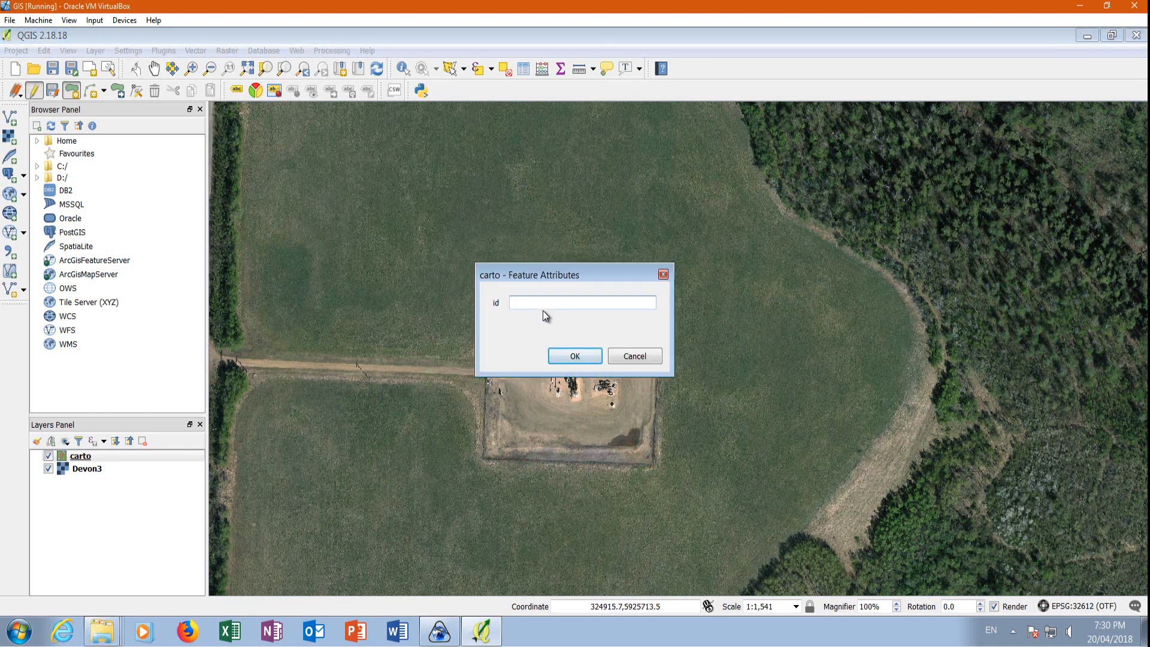
pyautogui.write('1')
pyautogui.click(574, 356)
# Examine the house lot and well pad polygons in relation to the surrounding field, forest and river.
pyautogui.scroll(-2, 592, 350)
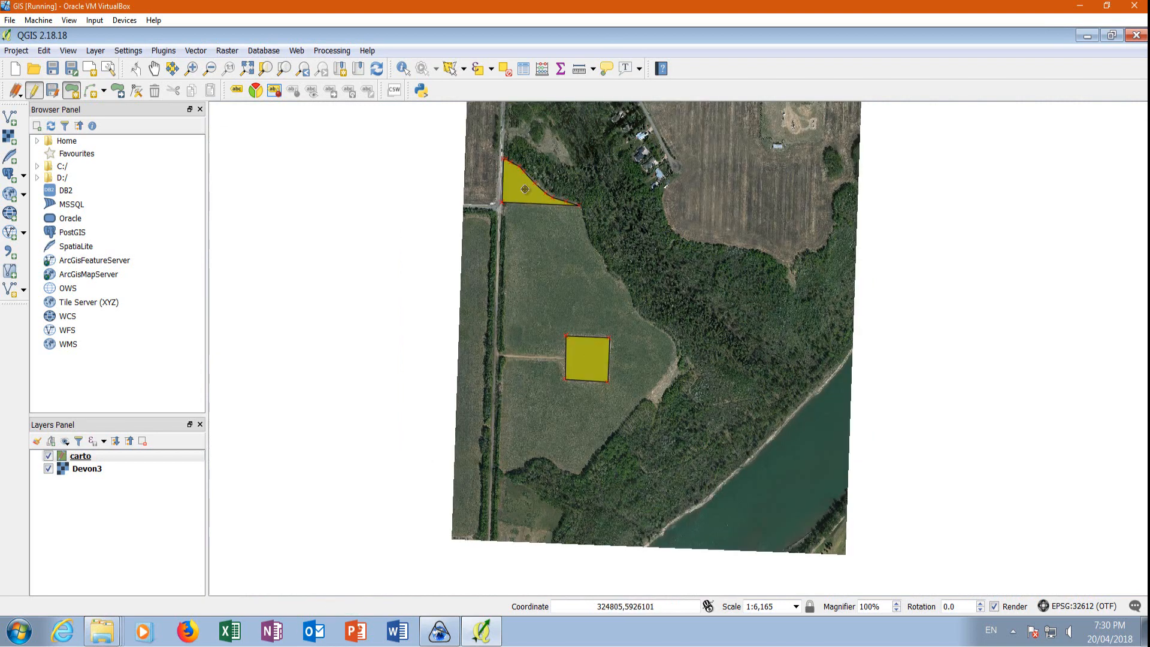
pyautogui.scroll(2, 510, 206)
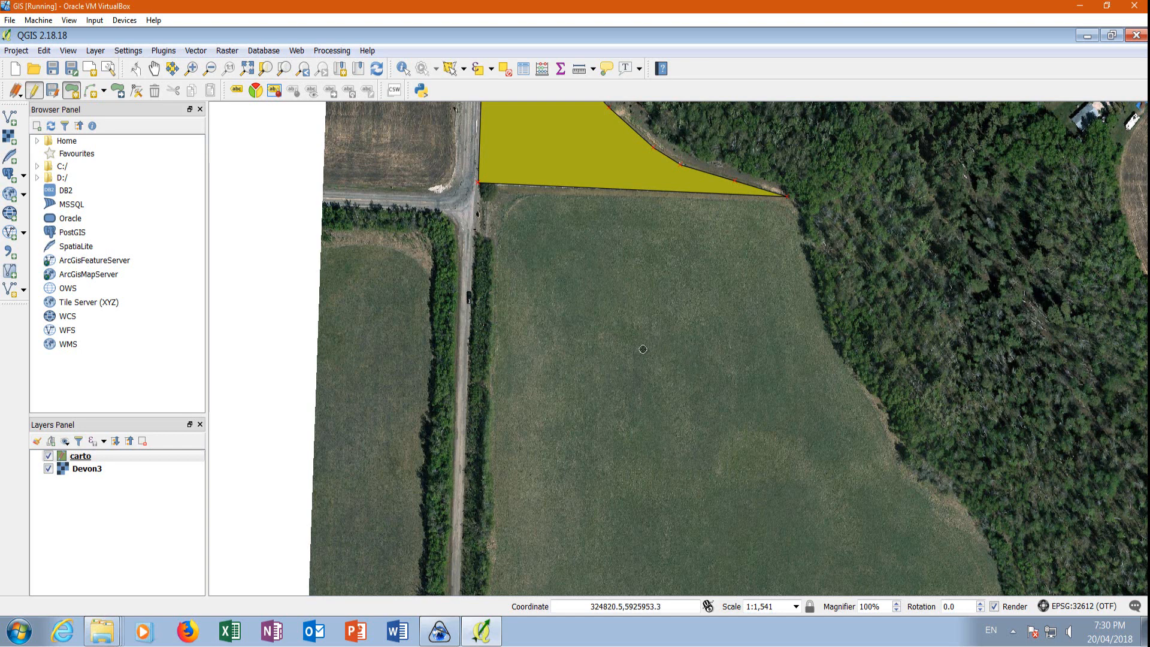
pyautogui.scroll(-1, 650, 348)
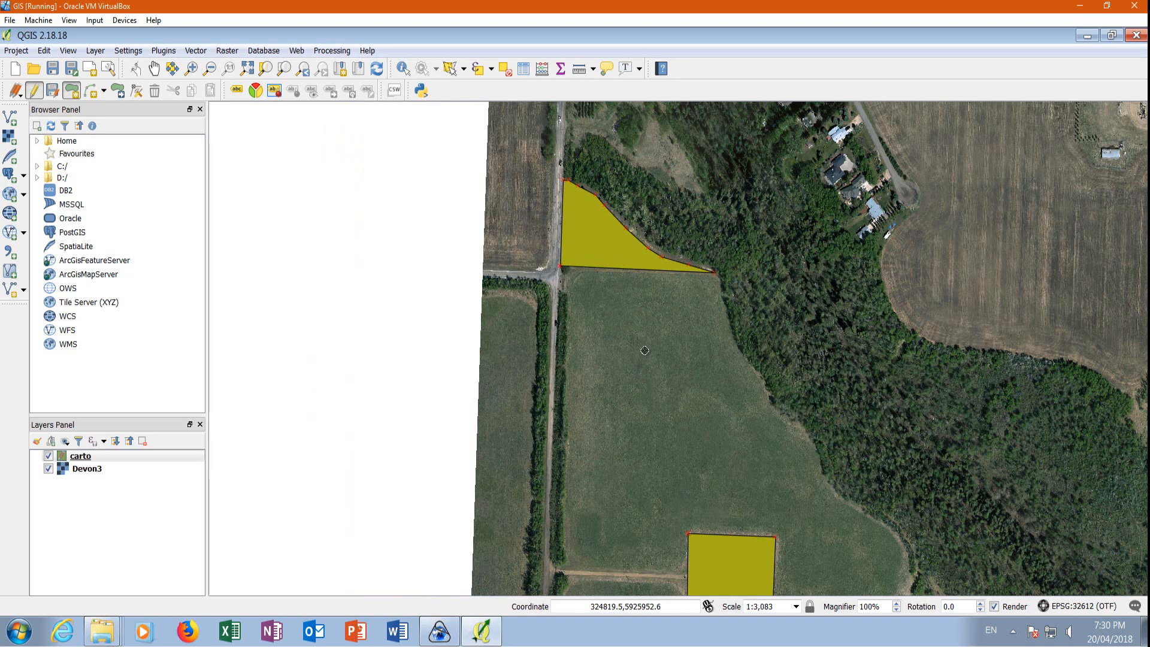
pyautogui.scroll(-1, 527, 268)
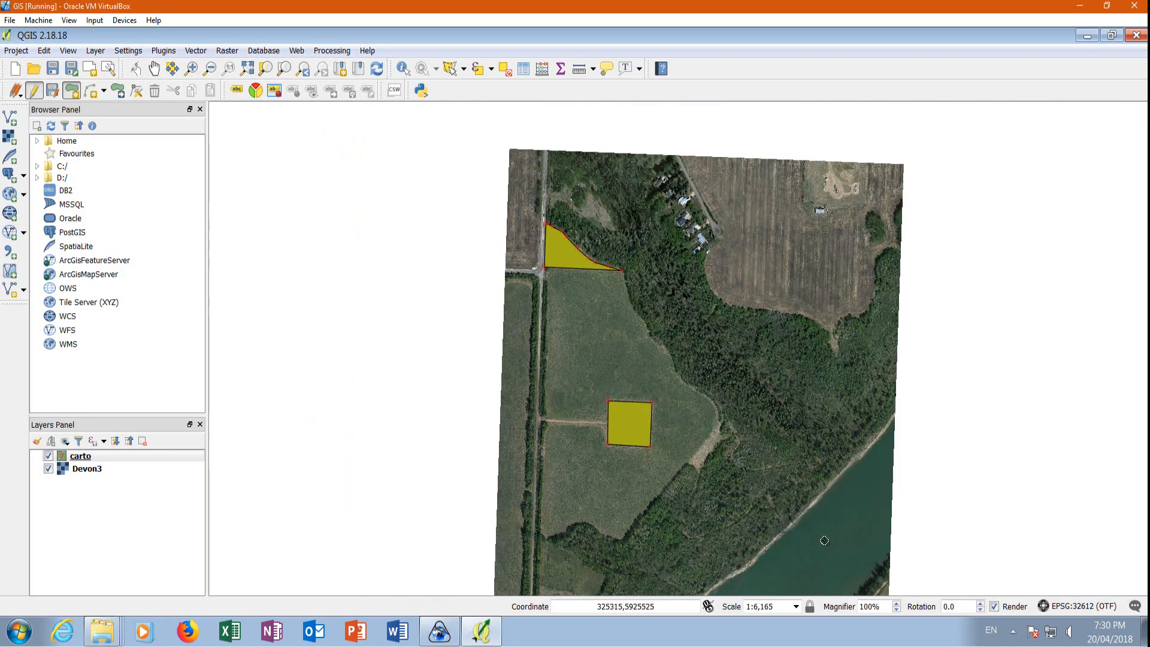
pyautogui.scroll(-1, 665, 339)
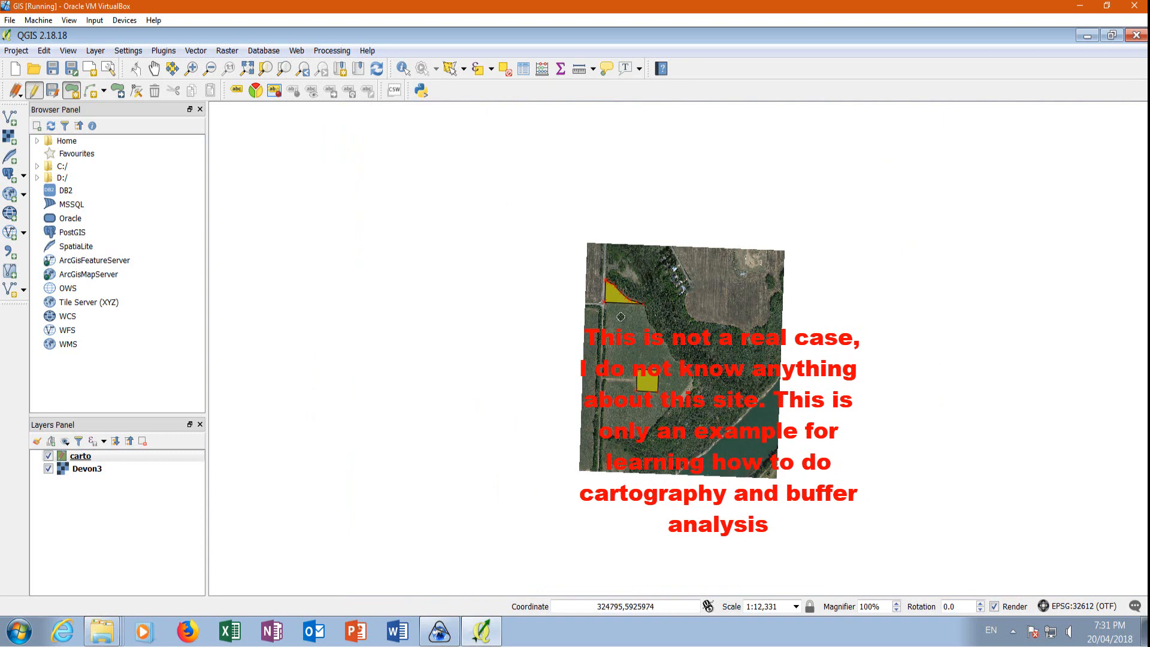
pyautogui.scroll(1, 620, 316)
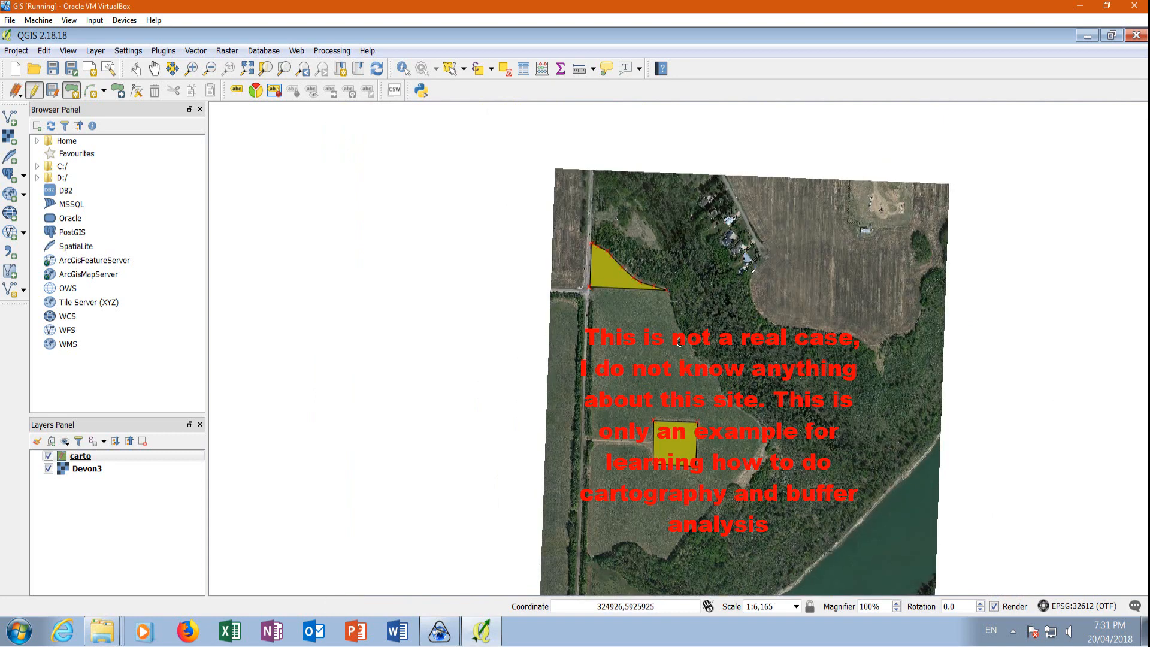
pyautogui.scroll(1, 636, 298)
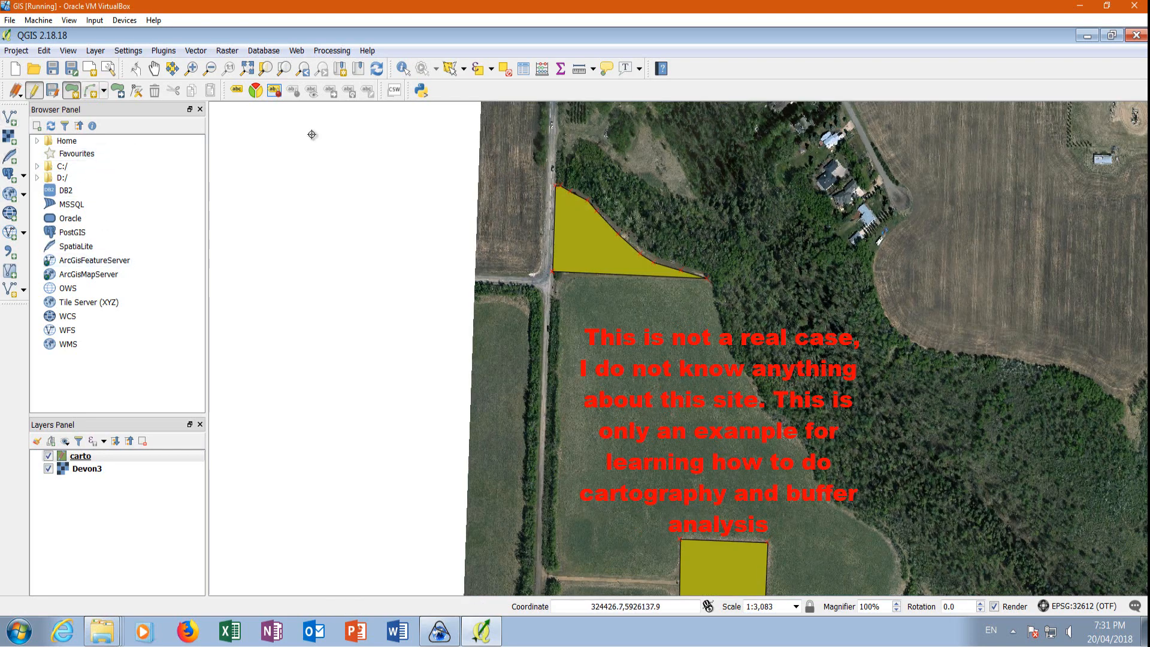
pyautogui.scroll(1, 600, 271)
pyautogui.scroll(1, 499, 271)
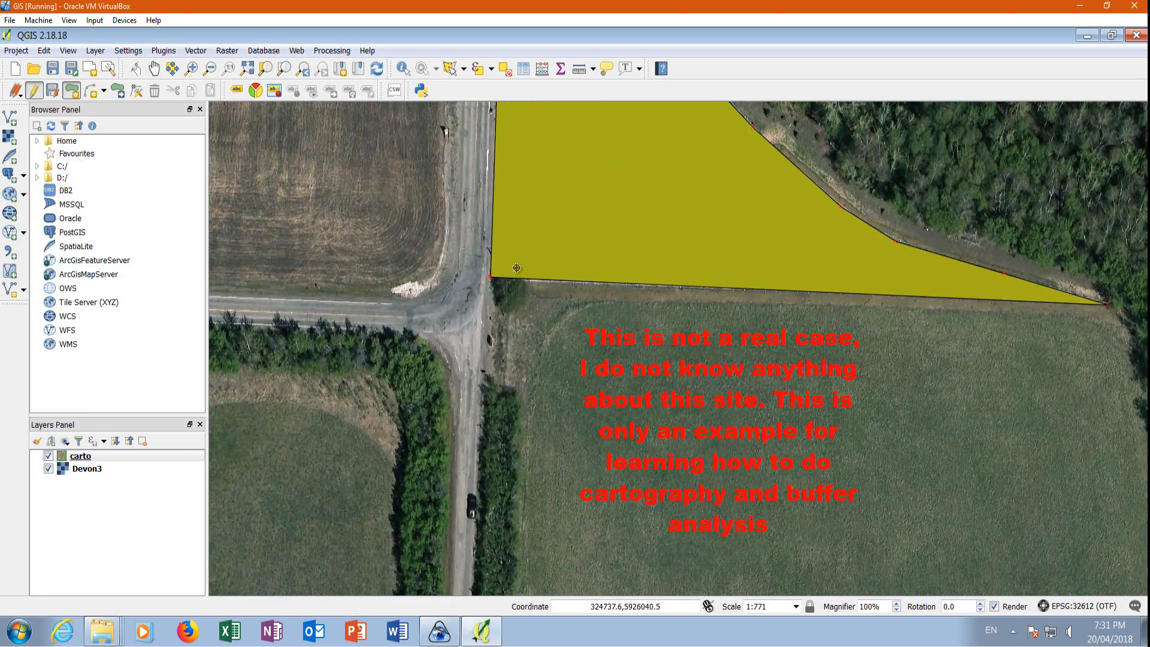
# Review the carto layer's snapping mode, tolerance and intersection settings in the snapping options.
pyautogui.click(127, 50)
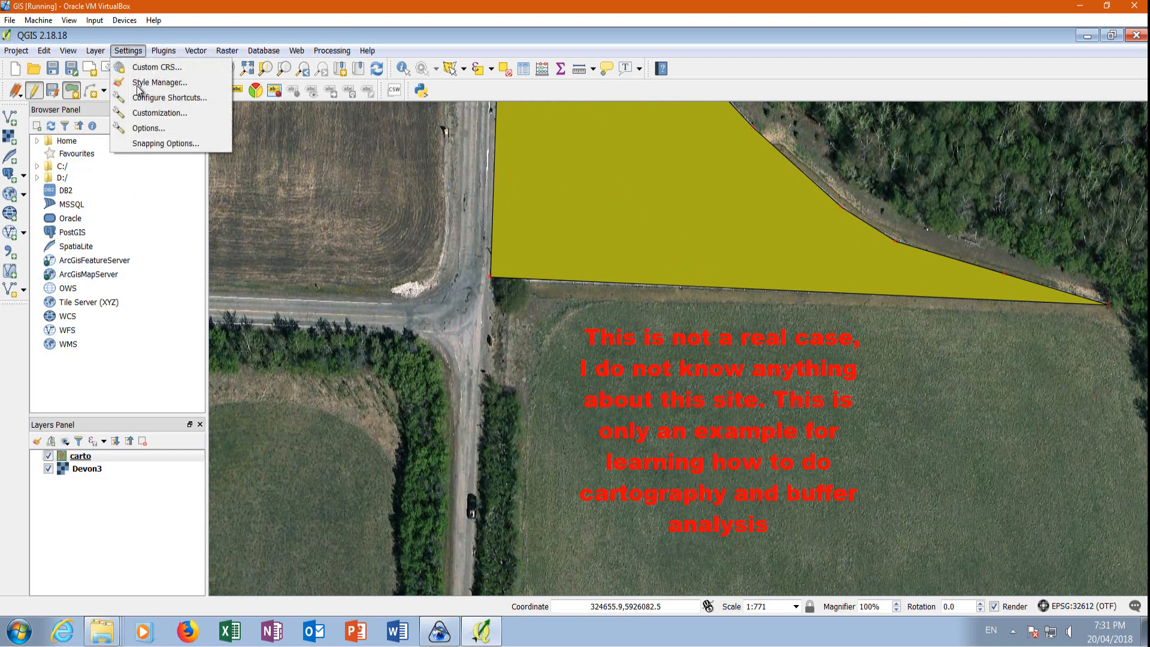
pyautogui.click(162, 145)
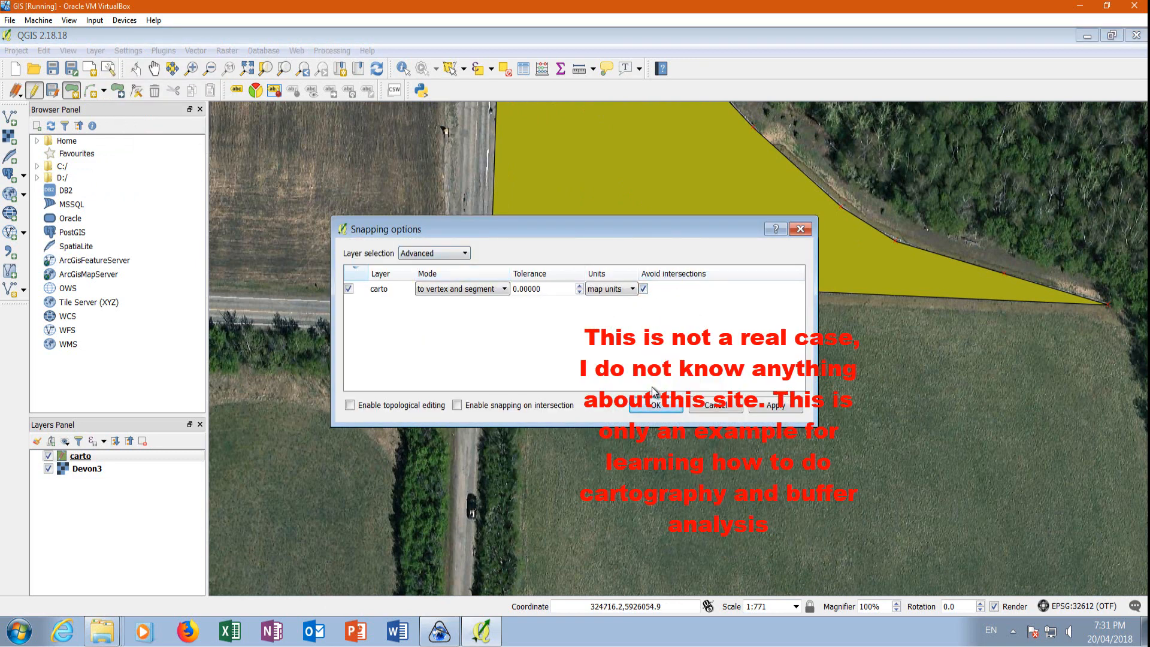
pyautogui.click(651, 407)
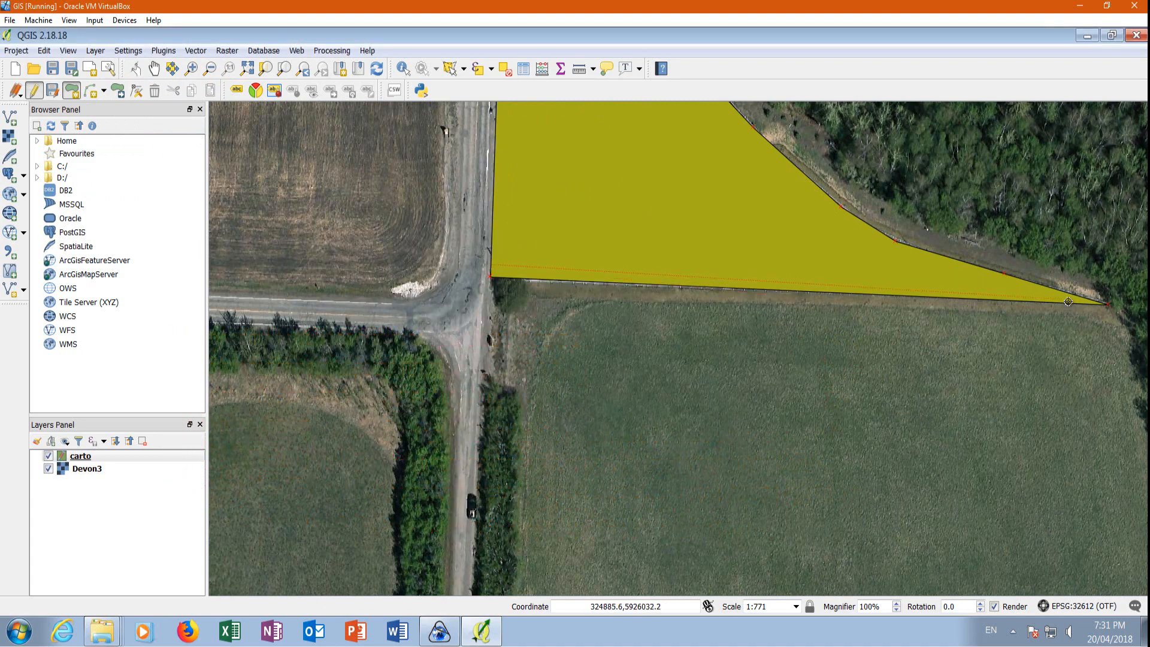
# Start a carto polygon for the large field, tracing from the house lot's eastern corner down along the forest edge.
pyautogui.scroll(1, 1088, 317)
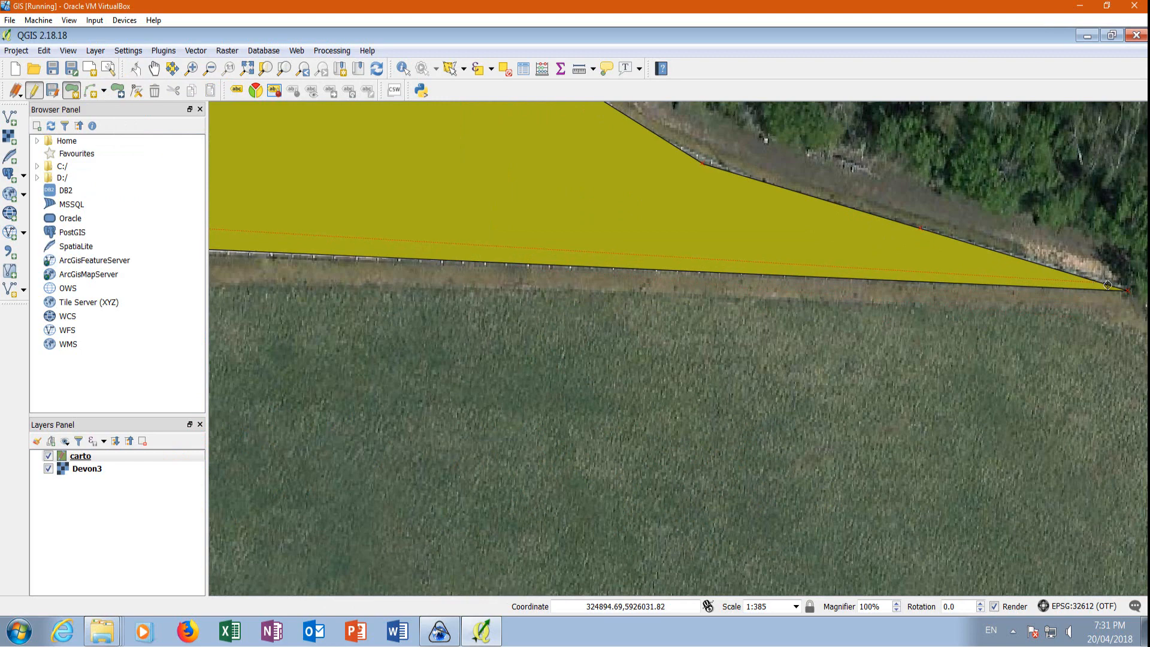
pyautogui.scroll(-1, 739, 223)
pyautogui.scroll(1, 967, 265)
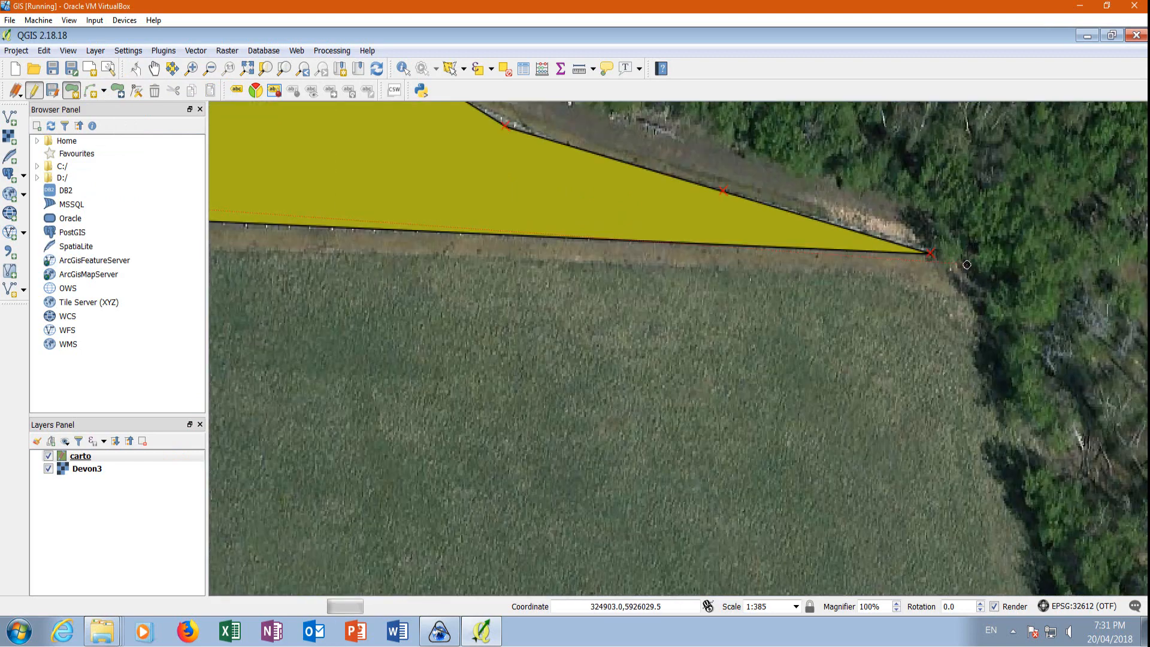
pyautogui.click(931, 246)
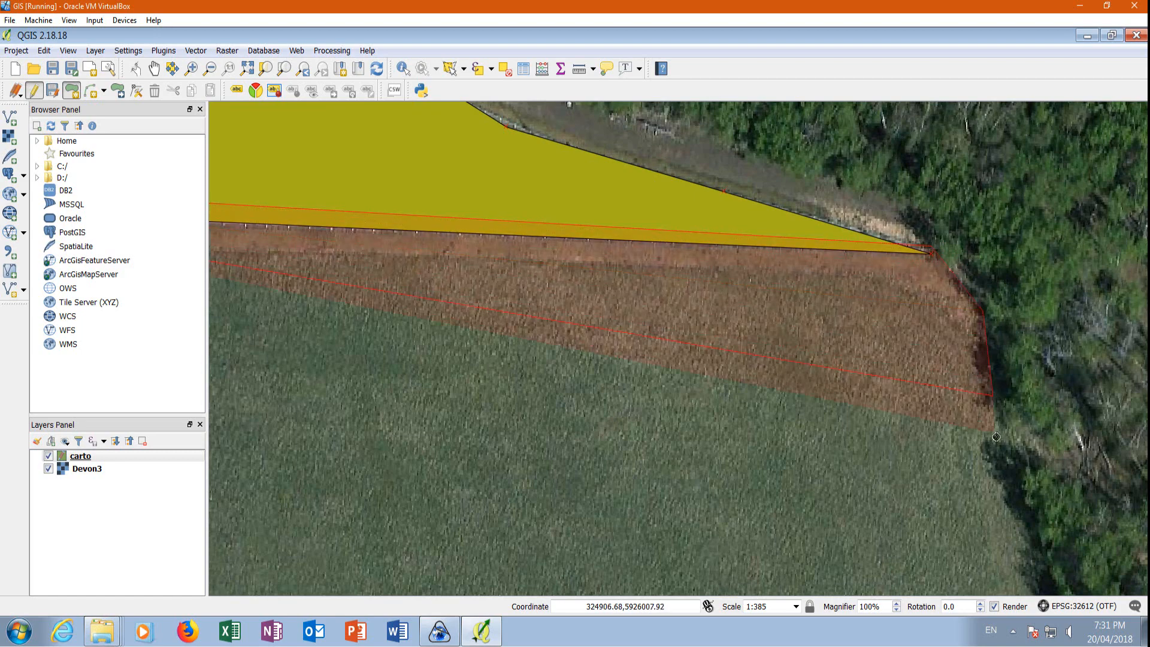
pyautogui.scroll(-2, 888, 352)
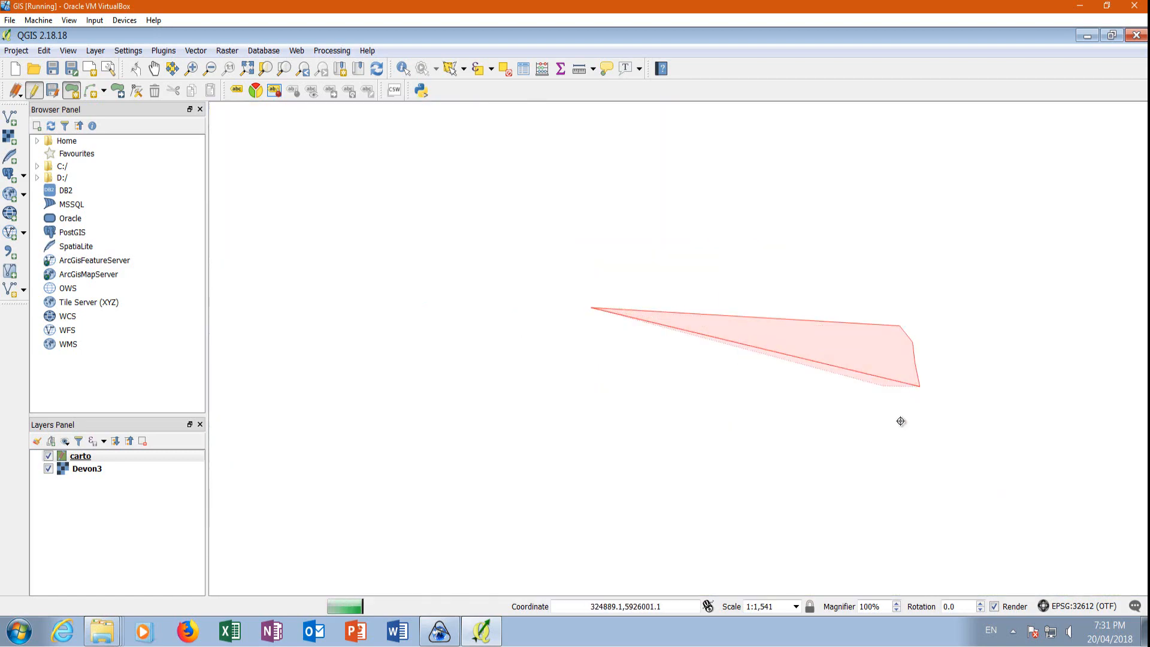
pyautogui.scroll(2, 917, 487)
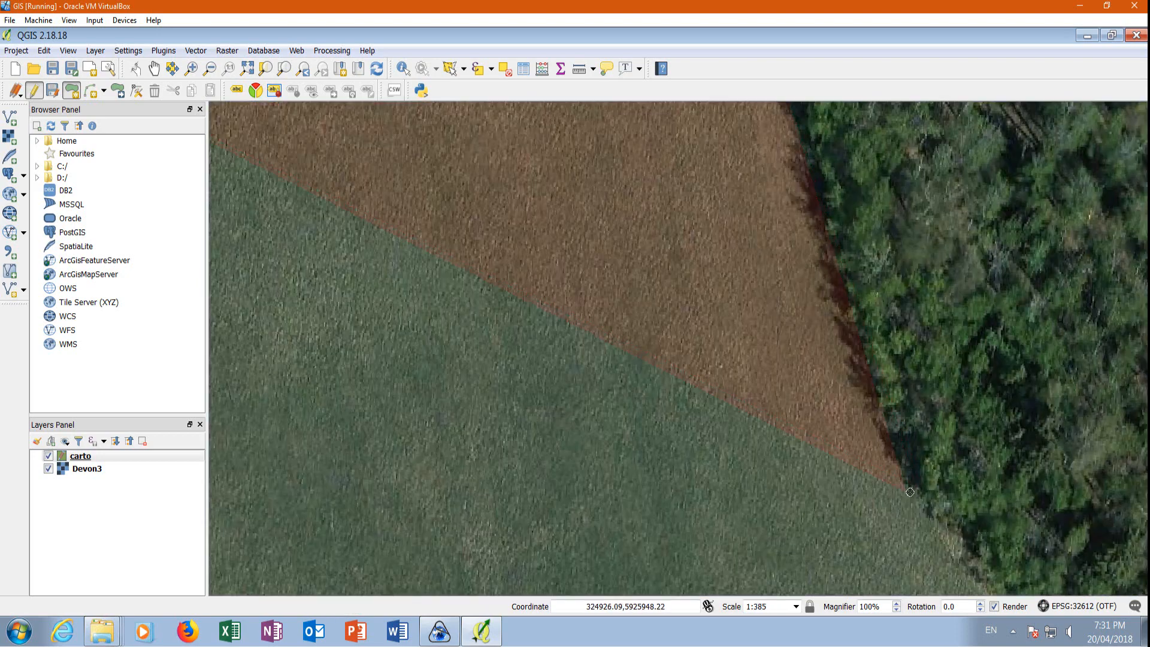
pyautogui.scroll(-2, 958, 581)
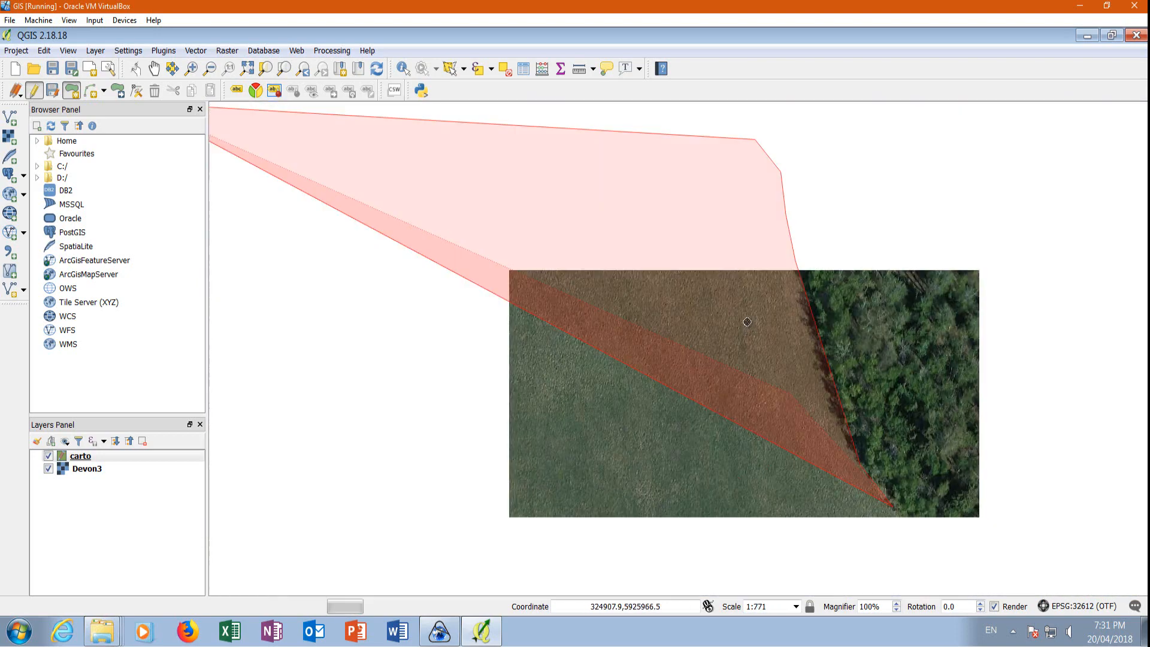
pyautogui.scroll(1, 875, 532)
pyautogui.scroll(1, 875, 532)
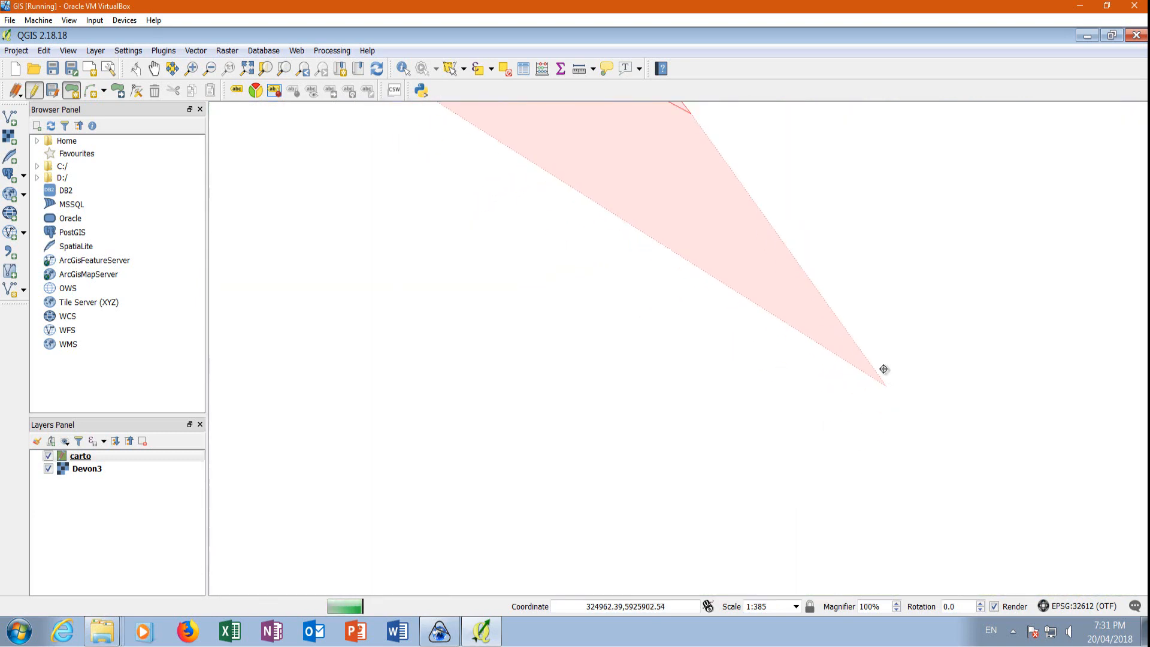
pyautogui.moveTo(838, 342); pyautogui.dragTo(851, 393)
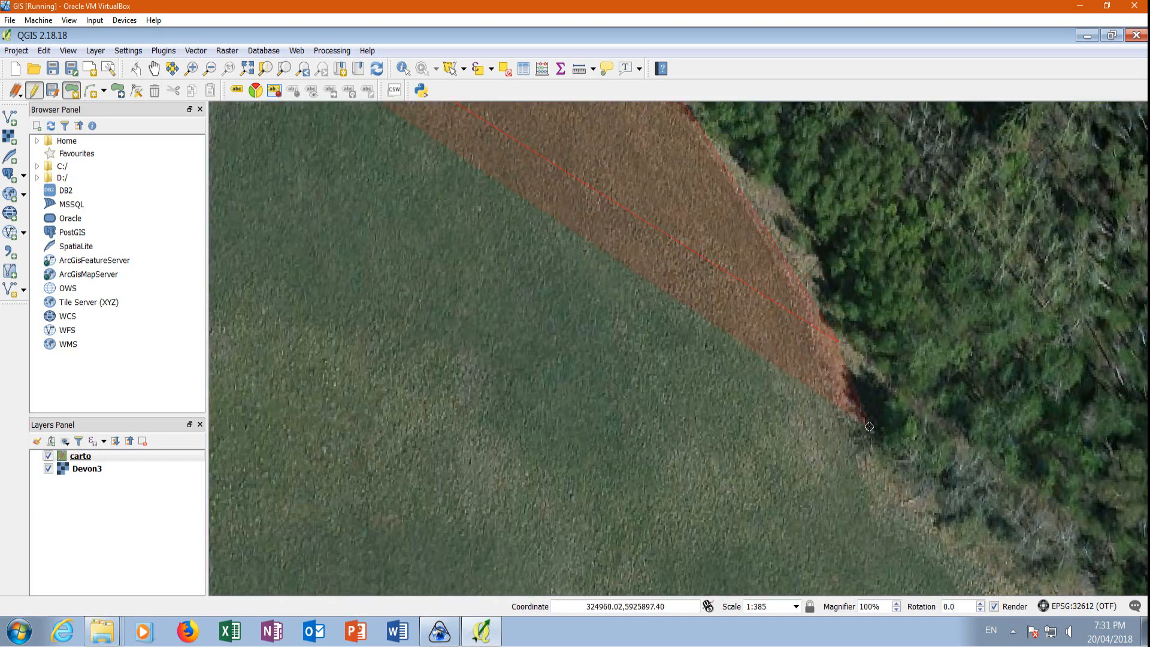
pyautogui.moveTo(901, 508); pyautogui.dragTo(934, 524)
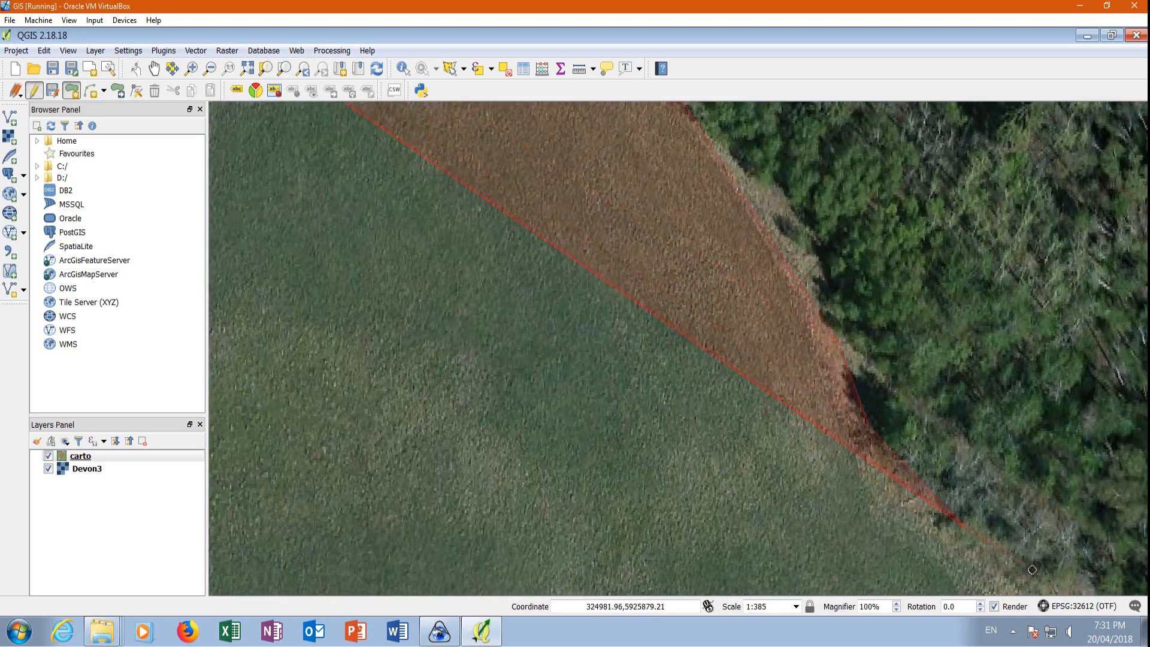
pyautogui.moveTo(1059, 579); pyautogui.dragTo(1046, 586)
pyautogui.scroll(-2, 839, 543)
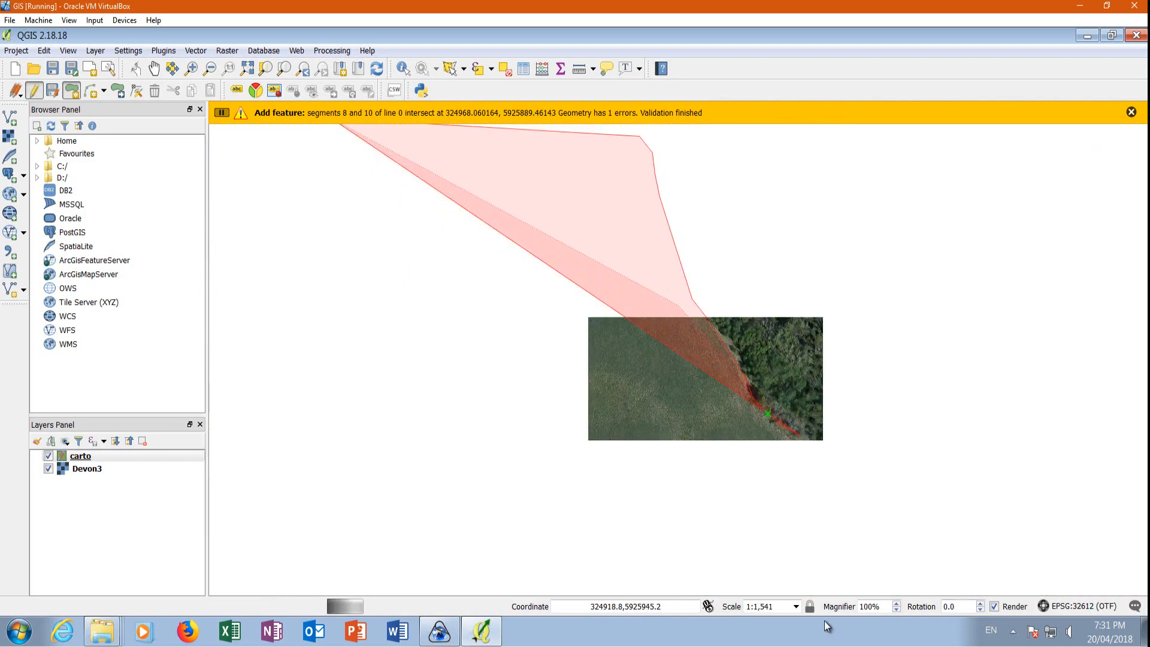
# Continue the field polygon's outline along the curving forest edge to the pale strip southeast of the well pad.
pyautogui.scroll(1, 853, 488)
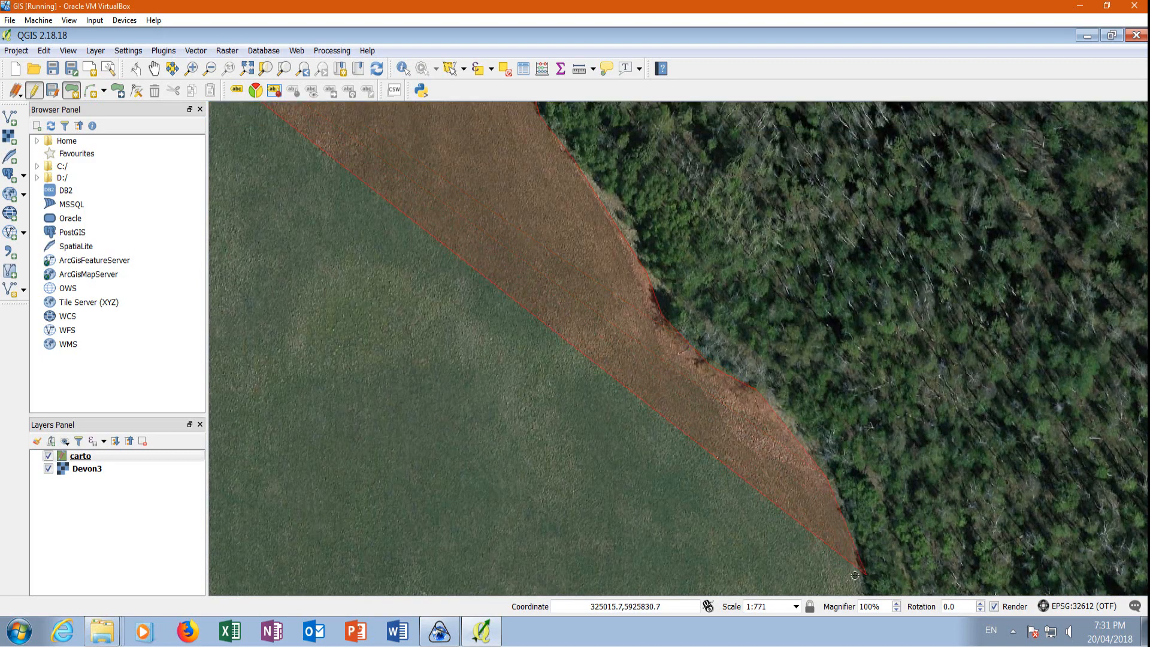
pyautogui.scroll(-1, 855, 575)
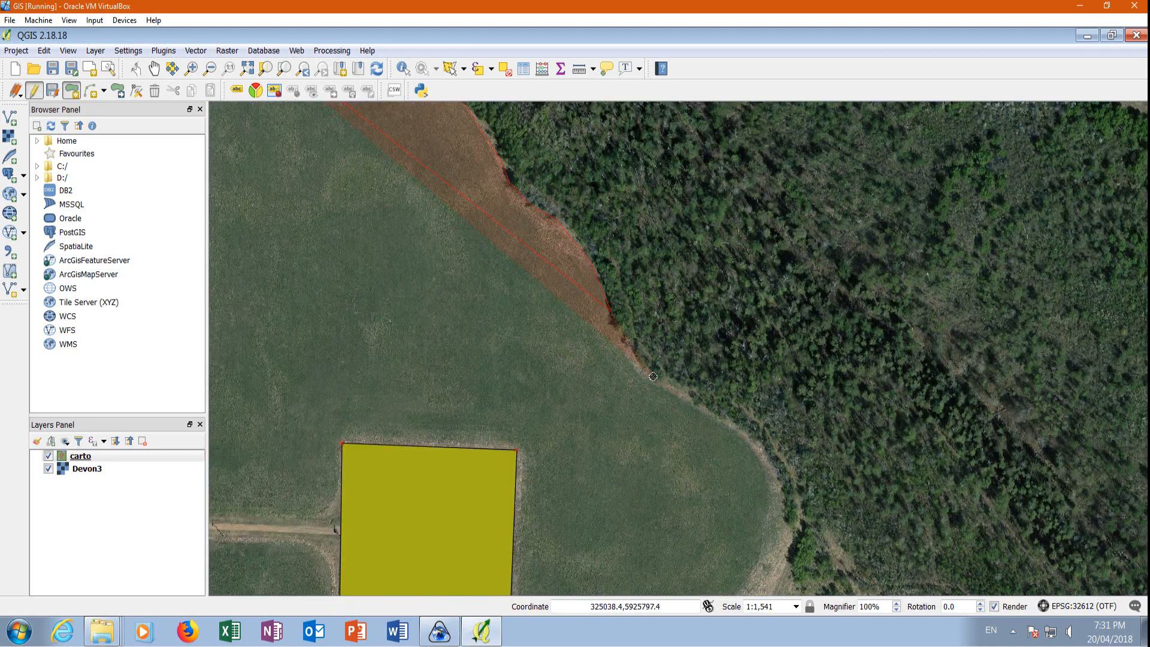
pyautogui.click(707, 409)
pyautogui.click(754, 441)
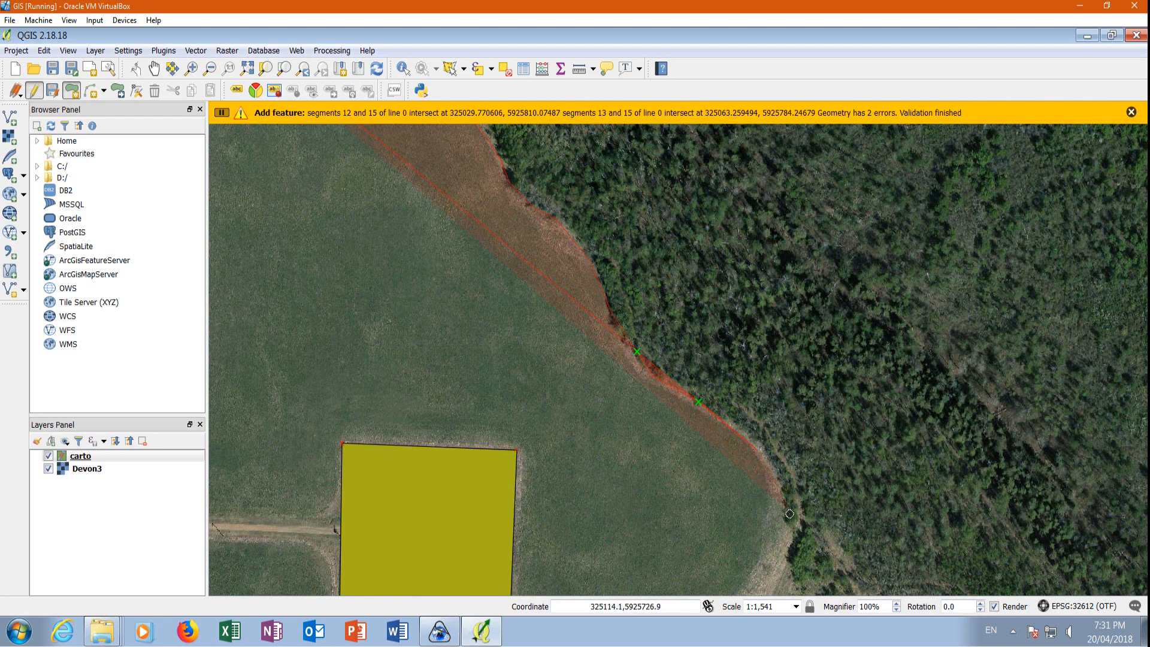
pyautogui.click(788, 505)
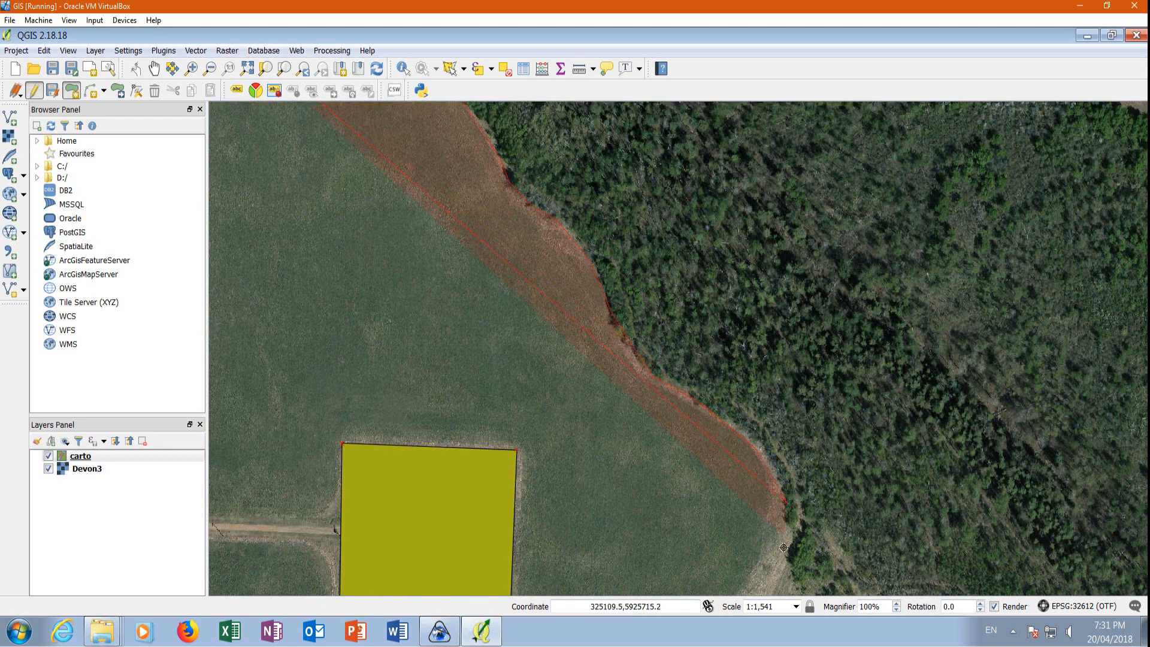
pyautogui.scroll(-3, 749, 500)
pyautogui.scroll(2, 727, 525)
pyautogui.scroll(2, 827, 472)
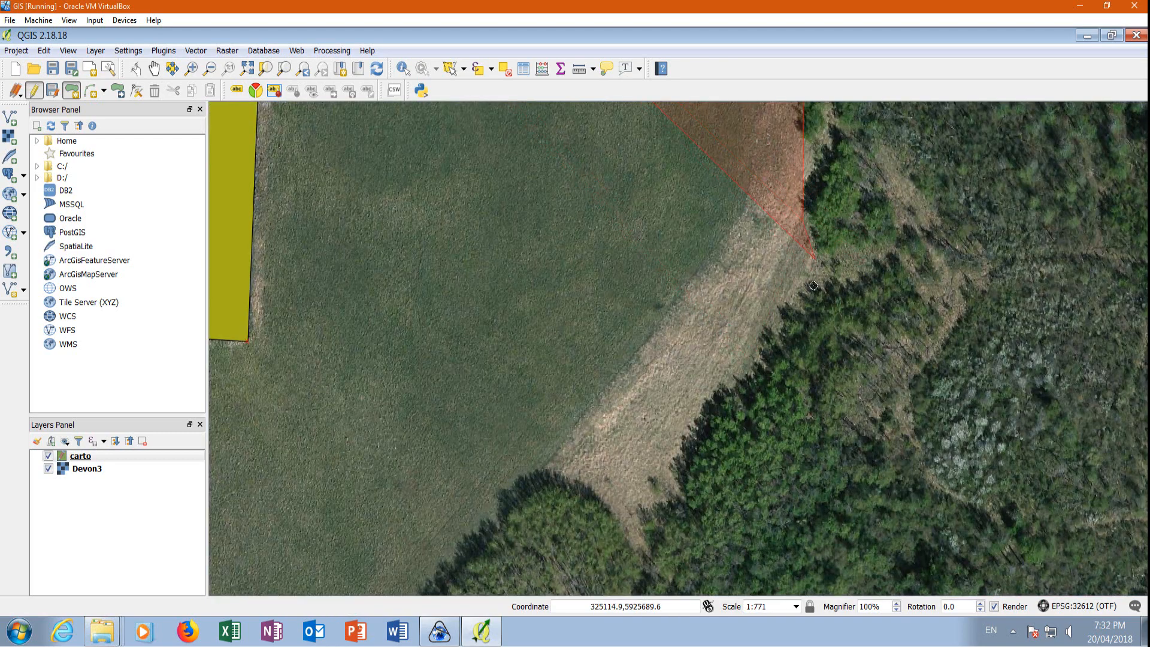
# Trace the field polygon's southern boundary along the tree line from the pale strip to the main road.
pyautogui.click(644, 550)
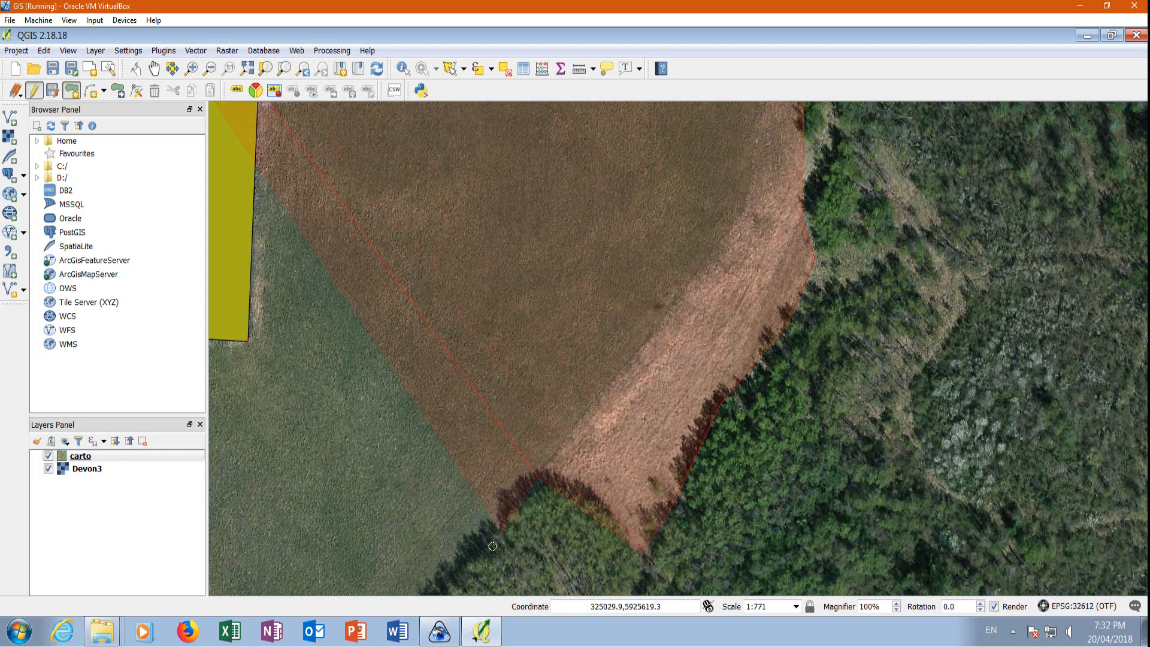
pyautogui.scroll(-2, 516, 445)
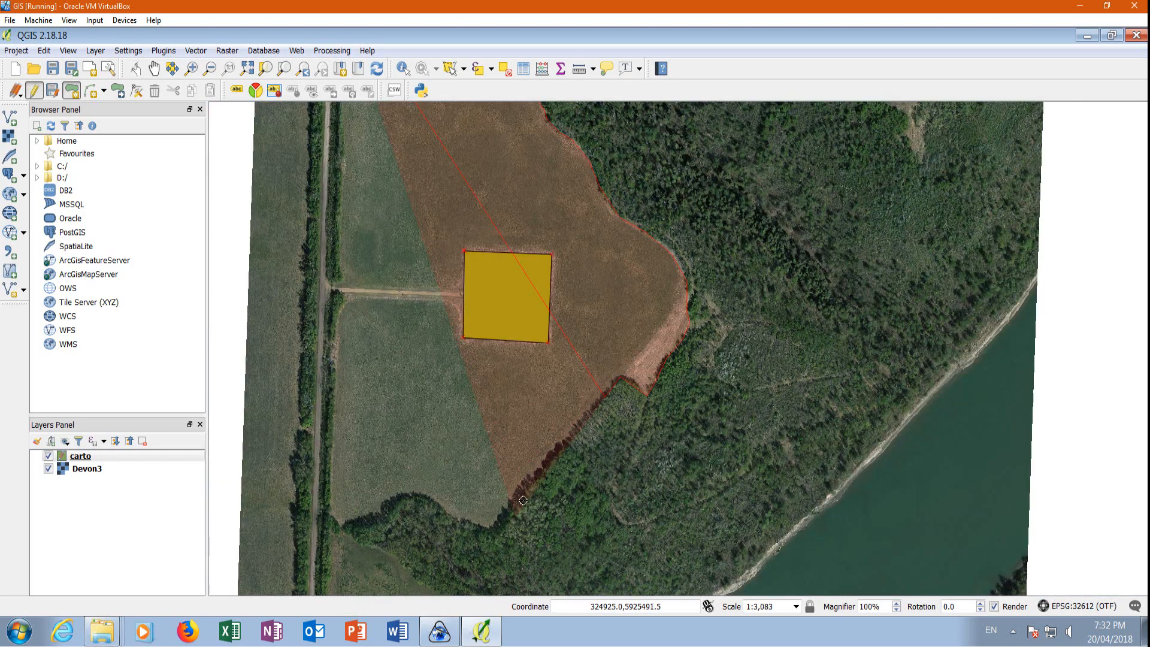
pyautogui.scroll(1, 509, 503)
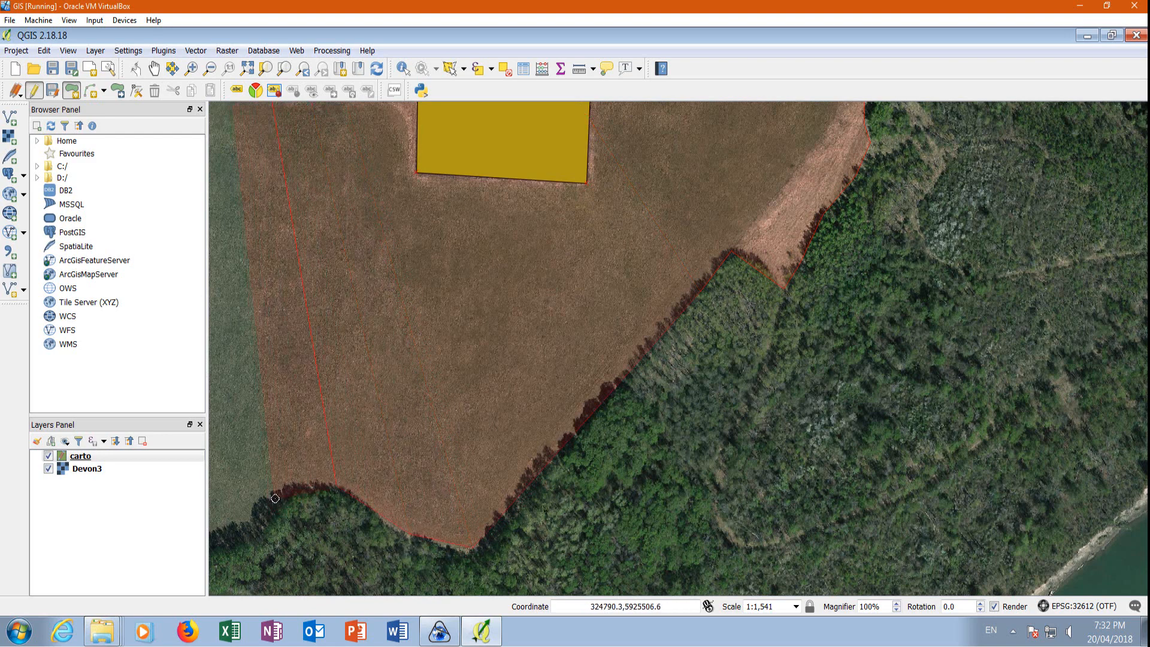
pyautogui.scroll(-1, 386, 456)
pyautogui.scroll(1, 284, 499)
pyautogui.scroll(1, 332, 459)
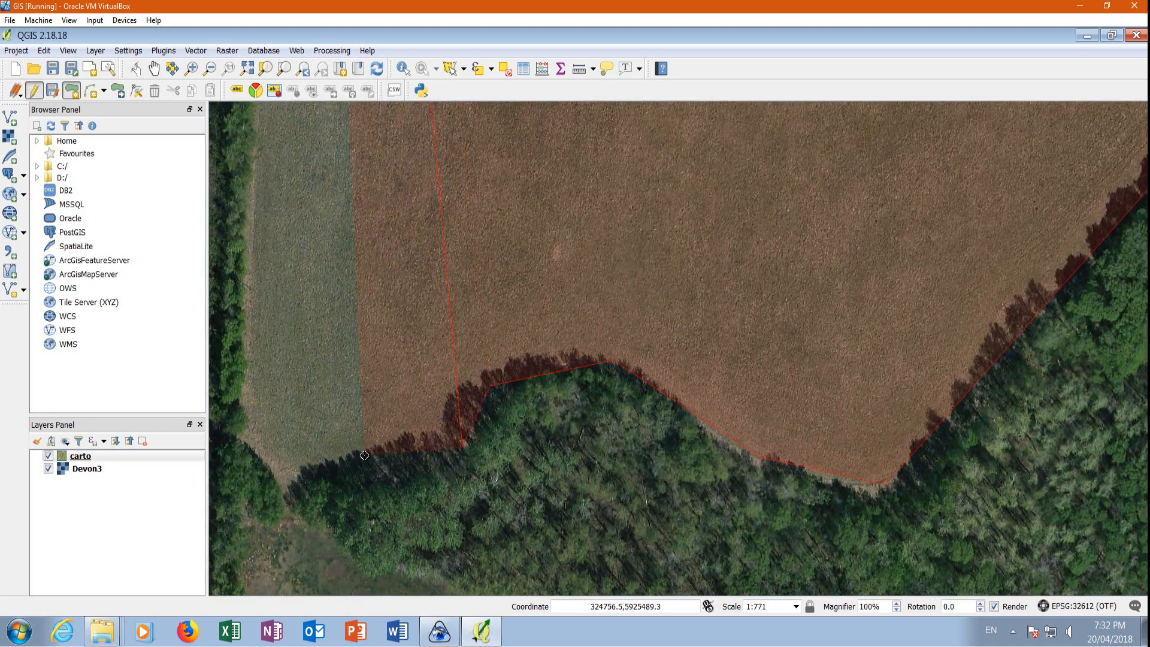
pyautogui.click(278, 490)
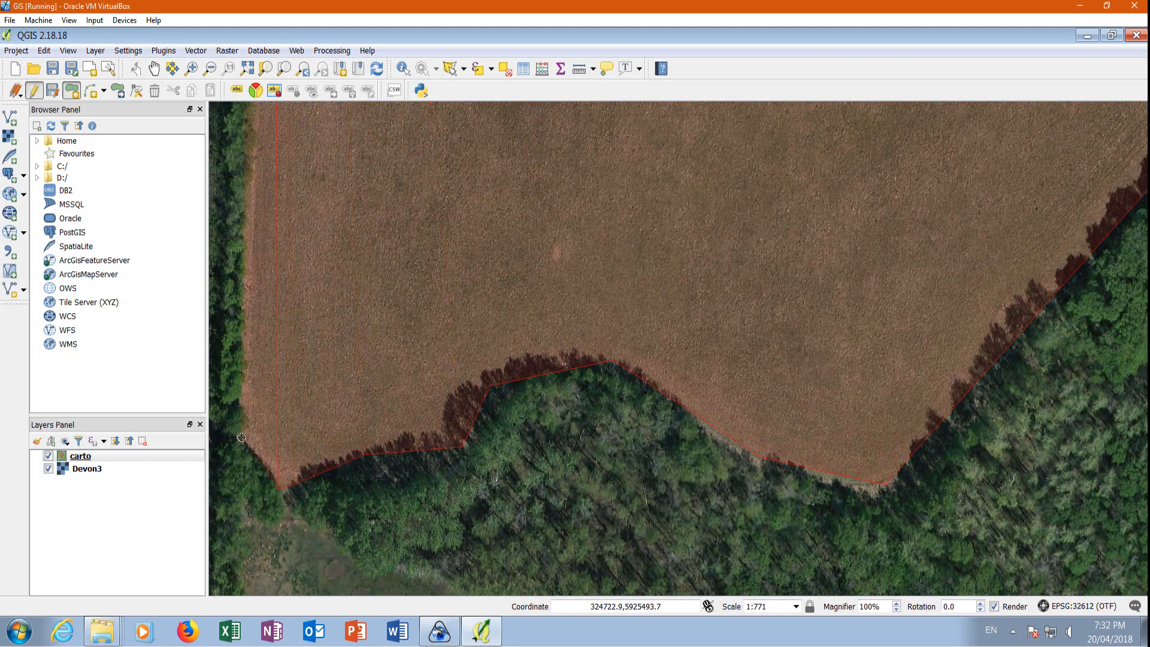
pyautogui.scroll(-1, 341, 462)
pyautogui.scroll(-1, 307, 453)
pyautogui.scroll(1, 326, 400)
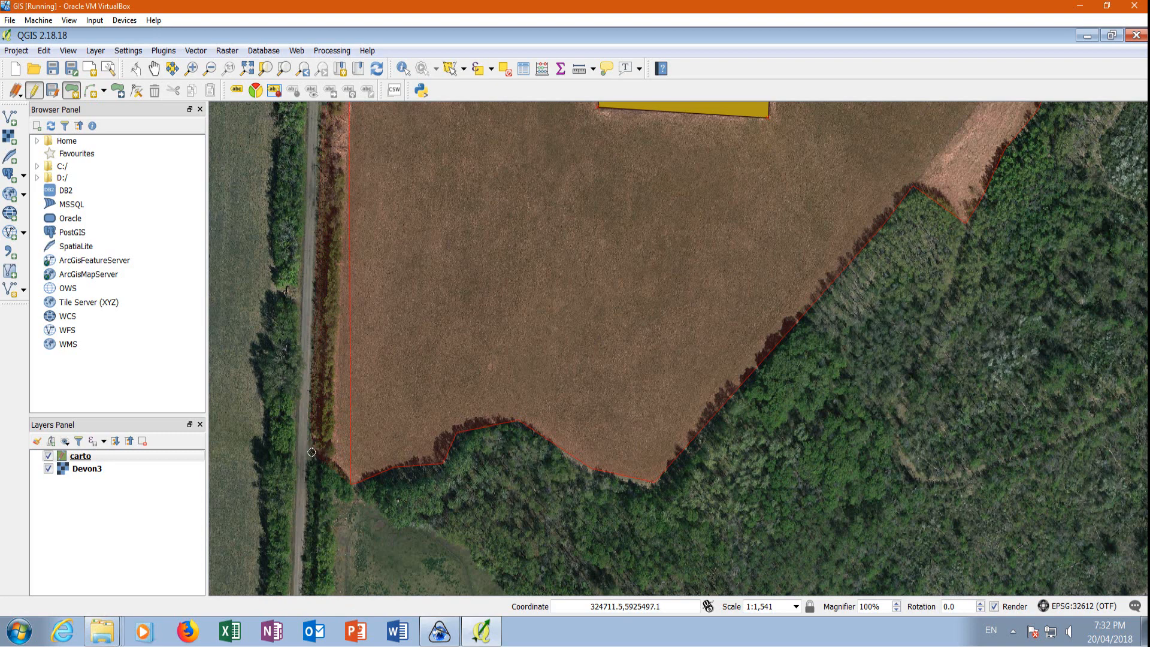
# Complete the field polygon along the main road up to the house lot's edge and set its id to 3.
pyautogui.scroll(-1, 330, 463)
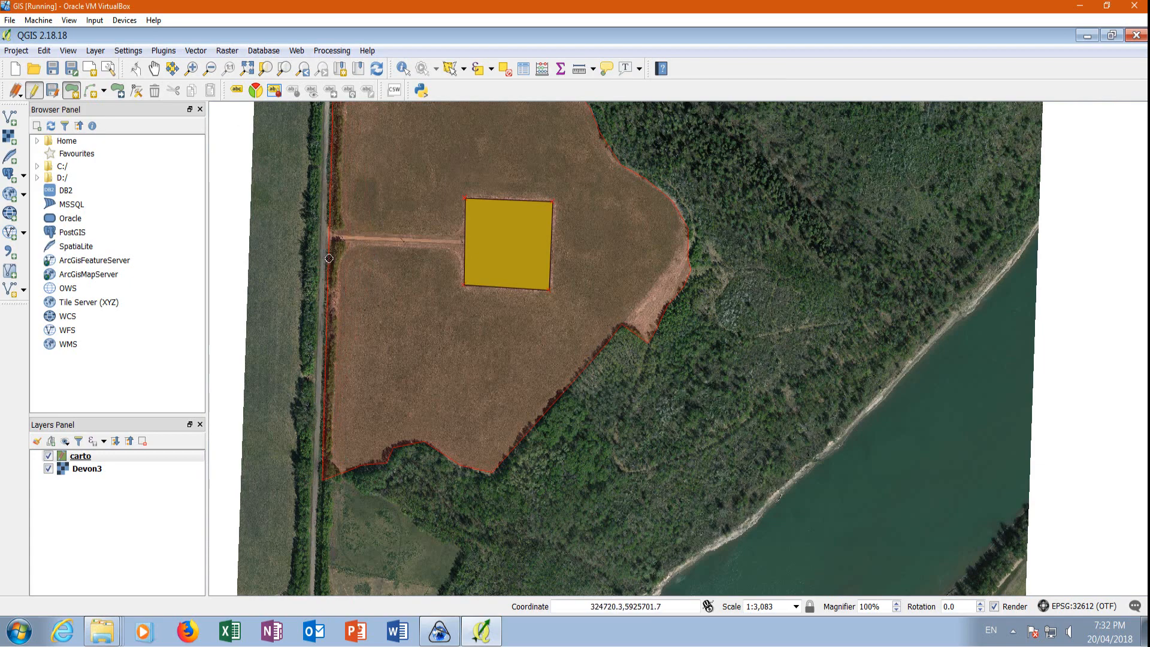
pyautogui.scroll(-2, 330, 266)
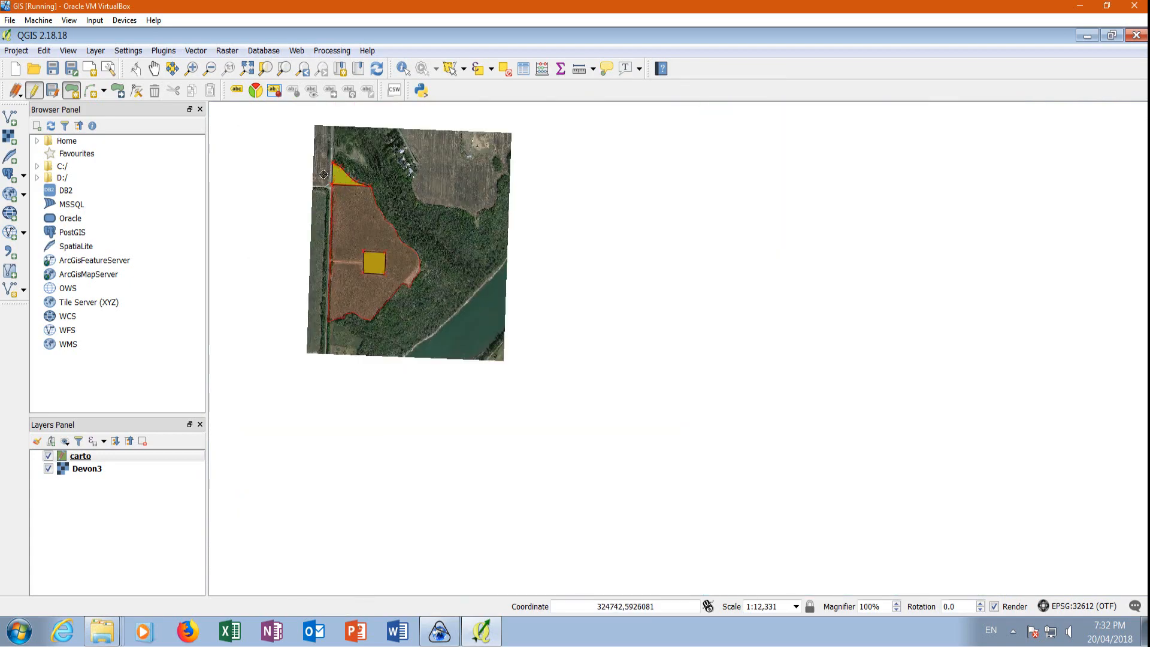
pyautogui.scroll(2, 322, 174)
pyautogui.scroll(2, 335, 225)
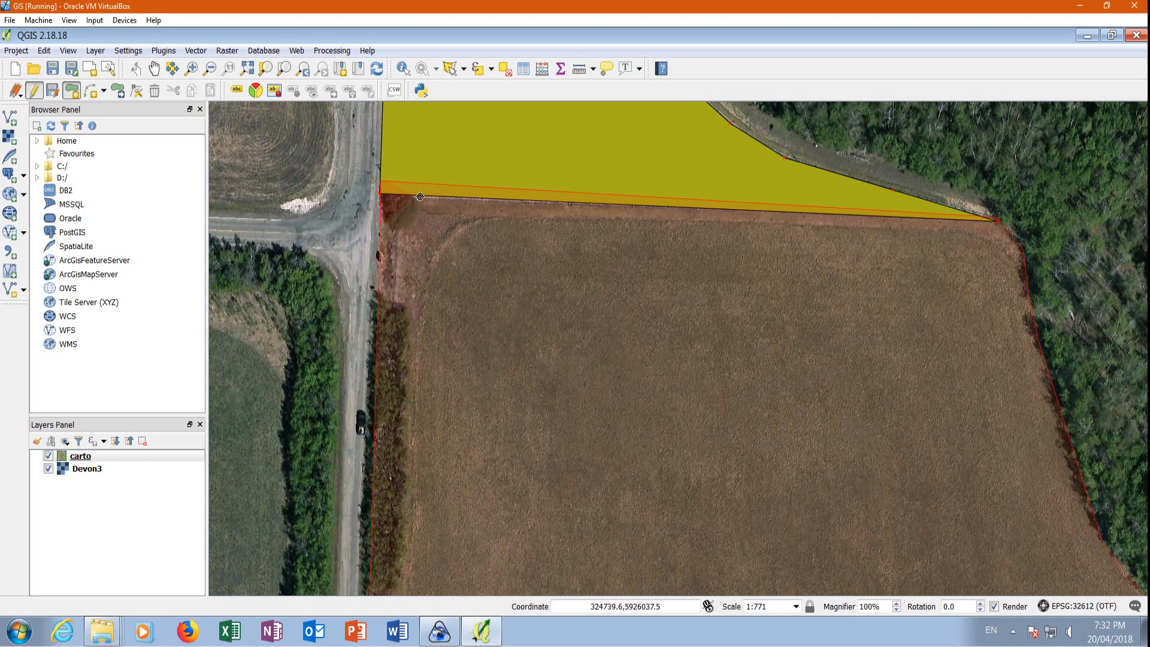
pyautogui.rightClick(380, 227)
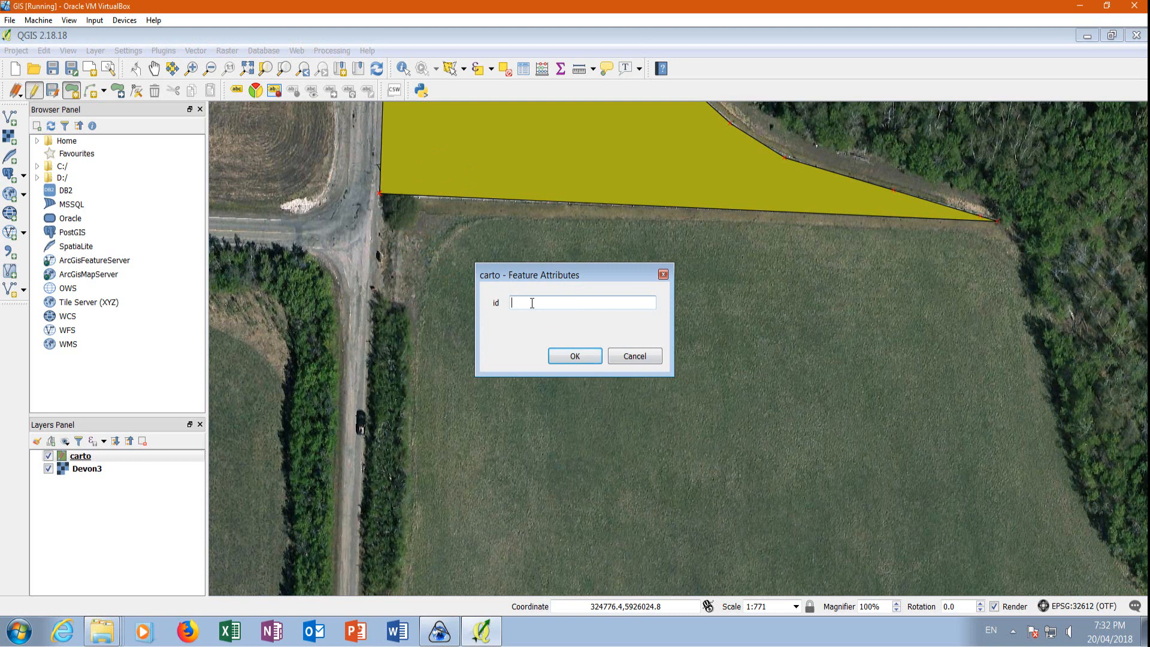
pyautogui.write('3')
pyautogui.click(573, 357)
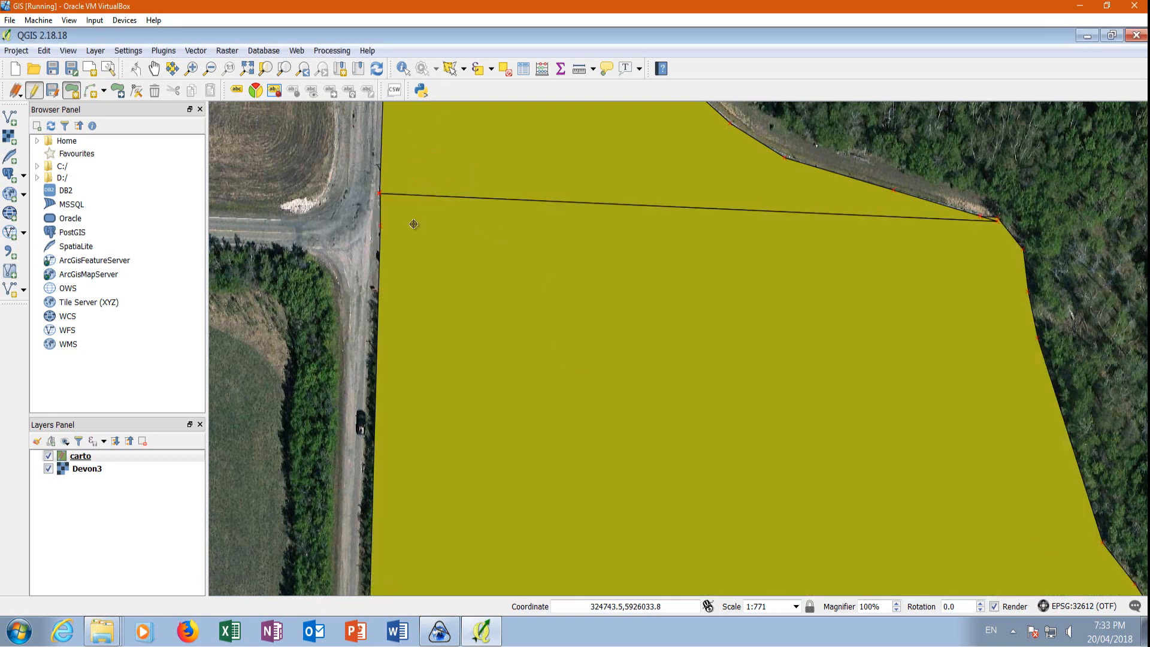
# Digitize a carto polygon around the row of houses beside the dead-end road at the imagery's northern edge.
pyautogui.scroll(-1, 413, 224)
pyautogui.scroll(-1, 347, 196)
pyautogui.scroll(-1, 343, 169)
pyautogui.scroll(-1, 584, 286)
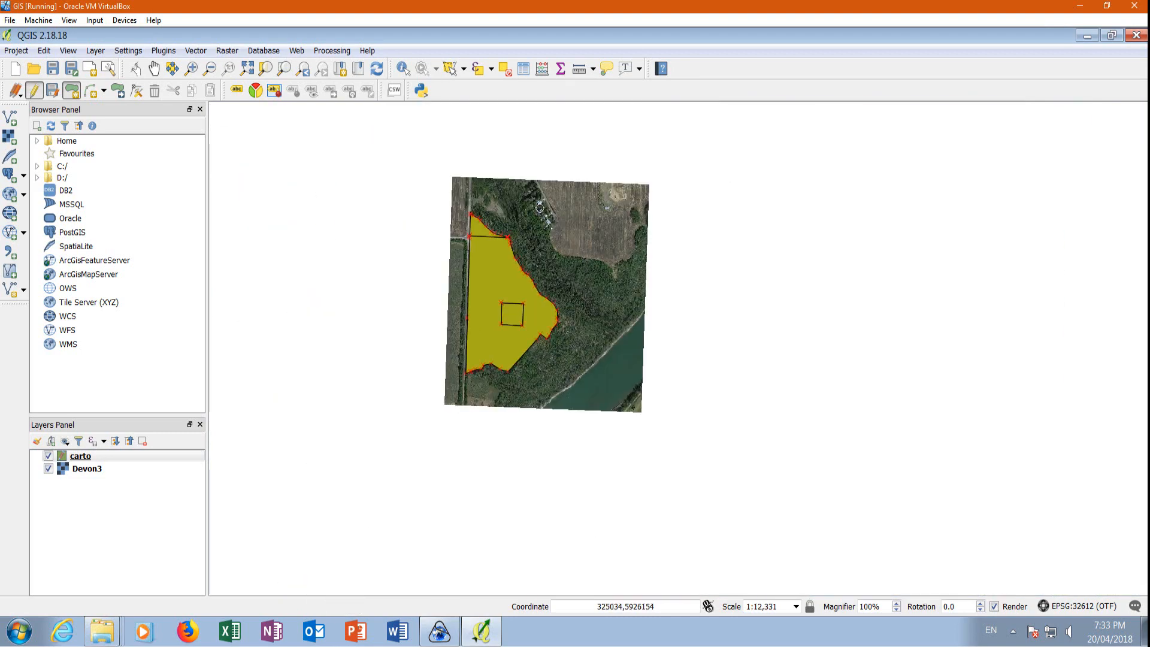
pyautogui.scroll(1, 501, 170)
pyautogui.scroll(1, 501, 186)
pyautogui.scroll(1, 669, 224)
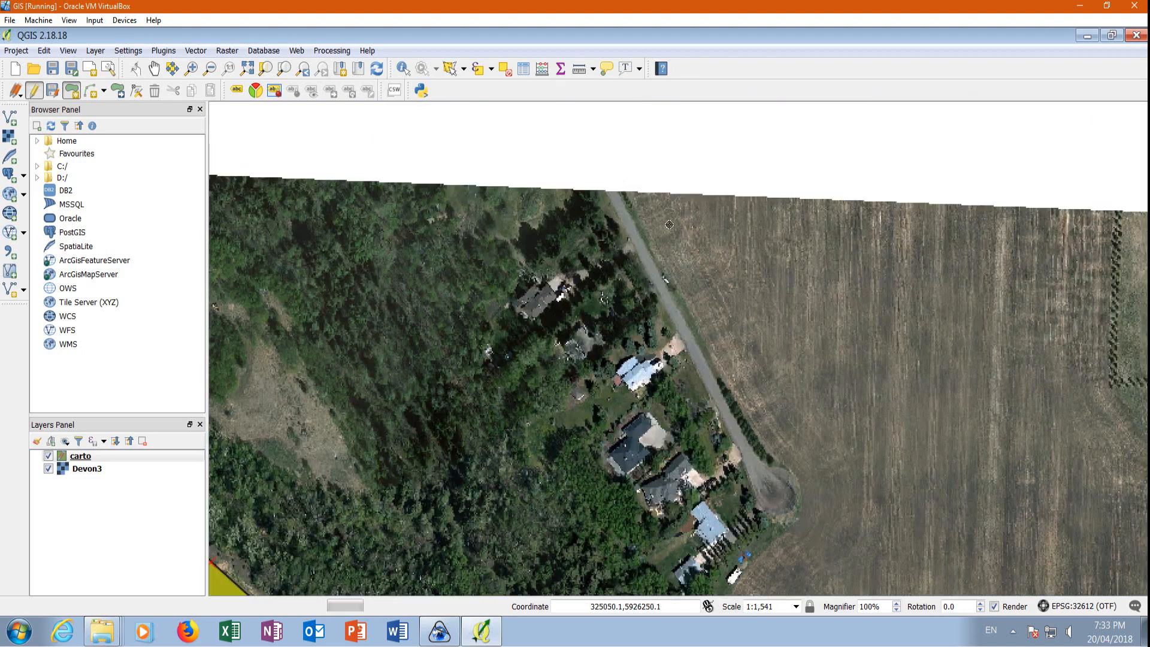
pyautogui.scroll(-1, 644, 230)
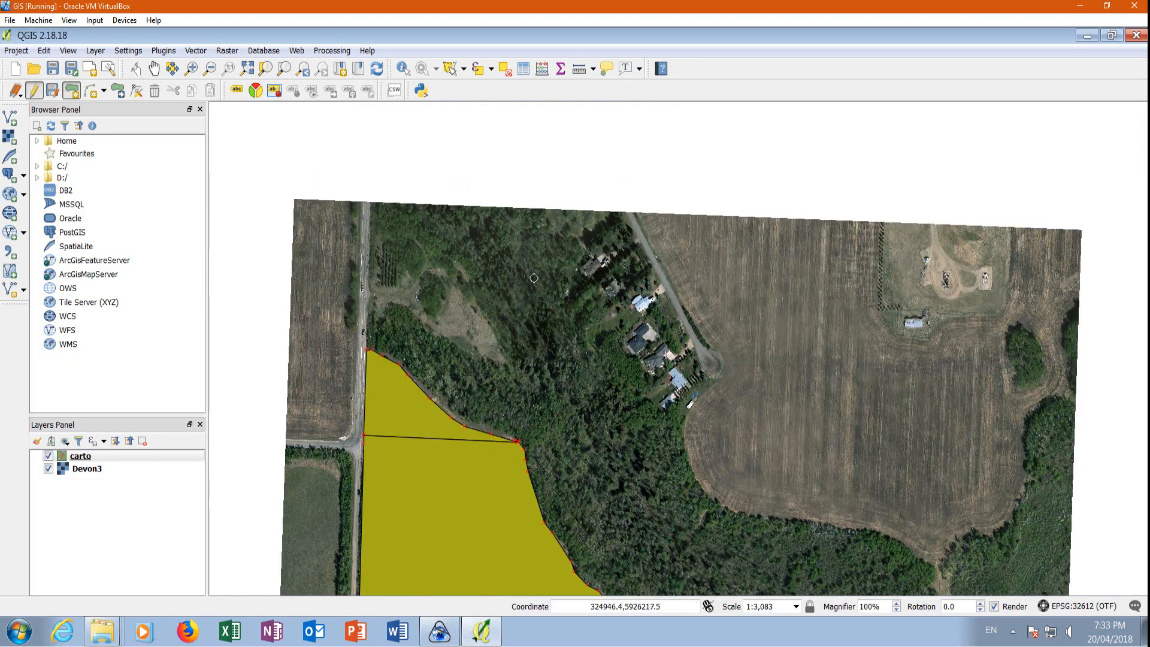
pyautogui.click(539, 210)
pyautogui.click(668, 437)
pyautogui.click(731, 375)
pyautogui.click(665, 277)
pyautogui.click(633, 212)
pyautogui.click(538, 208)
pyautogui.rightClick(538, 209)
pyautogui.click(602, 370)
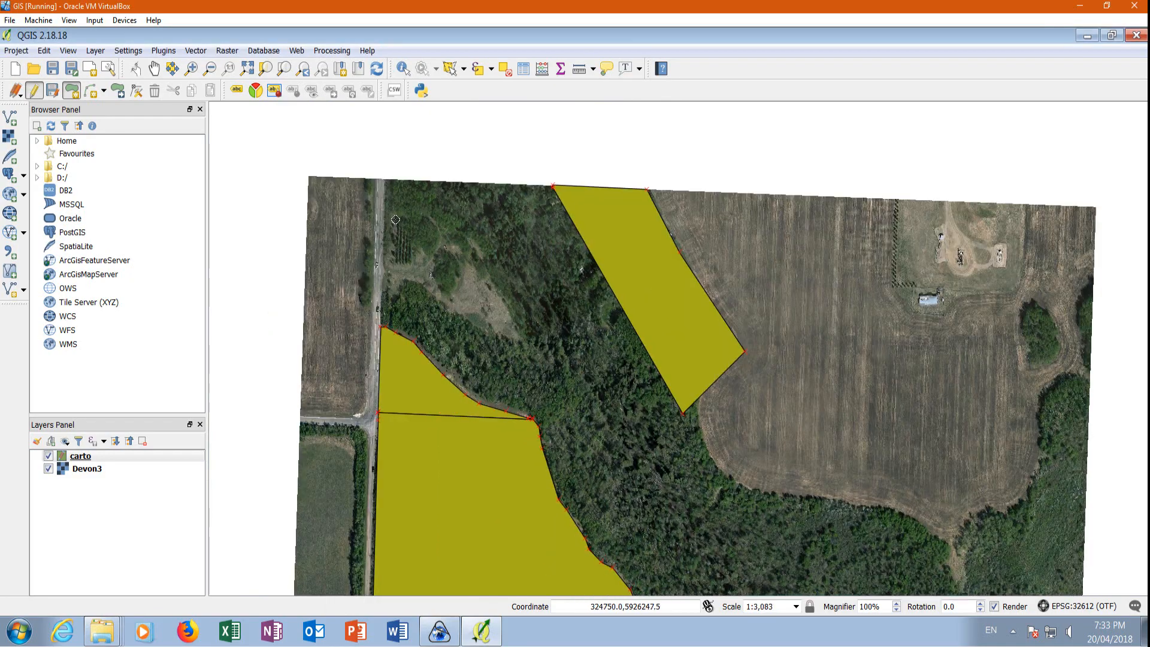
# Start a carto polygon for the forest, tracing its outer boundary from the main road past the houses and the tilled field.
pyautogui.scroll(1, 326, 128)
pyautogui.click(432, 525)
pyautogui.click(436, 234)
pyautogui.click(774, 244)
pyautogui.scroll(-1, 509, 167)
pyautogui.scroll(1, 798, 531)
pyautogui.click(745, 337)
pyautogui.click(776, 301)
pyautogui.click(786, 338)
pyautogui.scroll(-1, 364, 176)
pyautogui.click(609, 327)
pyautogui.click(778, 350)
pyautogui.click(820, 378)
pyautogui.click(924, 218)
# Complete the forest polygon by following the shared boundary of the large field and house lot, and save its attributes.
pyautogui.click(513, 405)
pyautogui.click(656, 216)
pyautogui.click(593, 281)
pyautogui.scroll(1, 426, 413)
pyautogui.click(527, 310)
pyautogui.scroll(-1, 531, 311)
pyautogui.click(450, 335)
pyautogui.click(473, 273)
pyautogui.click(342, 201)
pyautogui.scroll(-2, 686, 284)
pyautogui.scroll(2, 618, 167)
pyautogui.click(689, 254)
# Digitize a carto polygon over the river between its banks and save its attributes.
pyautogui.scroll(1, 553, 140)
pyautogui.rightClick(652, 195)
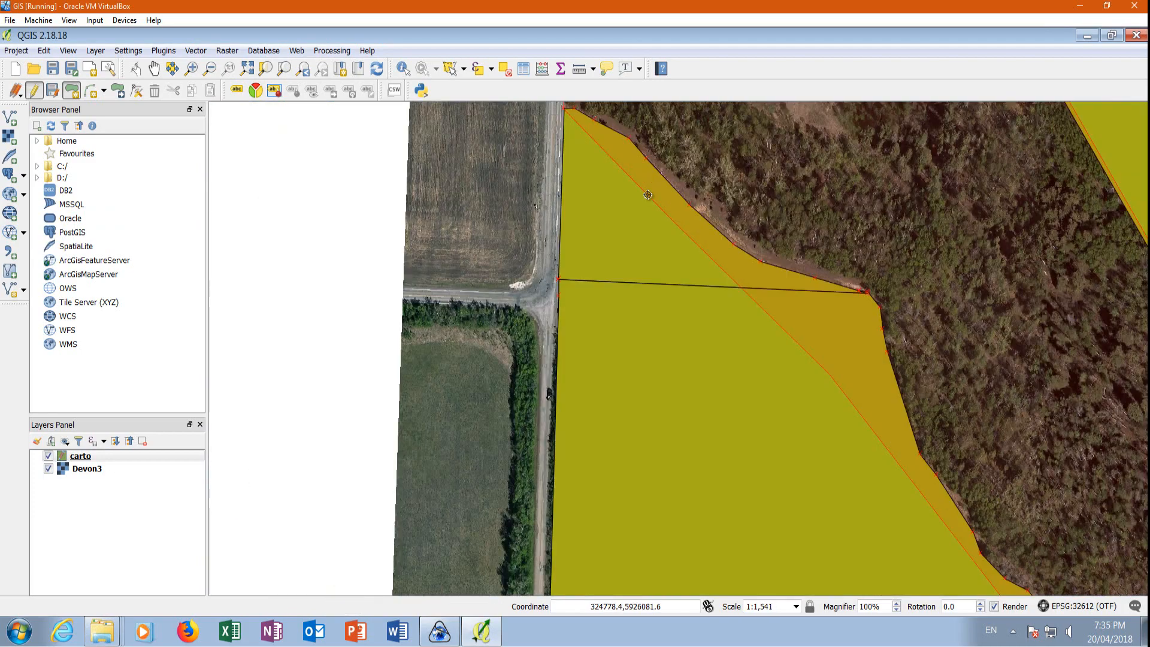
pyautogui.click(575, 356)
pyautogui.scroll(-2, 547, 411)
pyautogui.scroll(1, 743, 276)
pyautogui.click(414, 414)
pyautogui.scroll(-1, 563, 418)
# Digitize a carto polygon around the northeastern well site, including its tree row and the building on its southern side.
pyautogui.scroll(1, 698, 210)
pyautogui.click(698, 210)
pyautogui.click(795, 524)
pyautogui.rightClick(536, 513)
pyautogui.click(575, 357)
pyautogui.scroll(-3, 653, 359)
# Digitize a carto polygon over the tilled field around the northeastern well site and set its id to 9.
pyautogui.scroll(3, 641, 151)
pyautogui.click(532, 150)
pyautogui.click(529, 329)
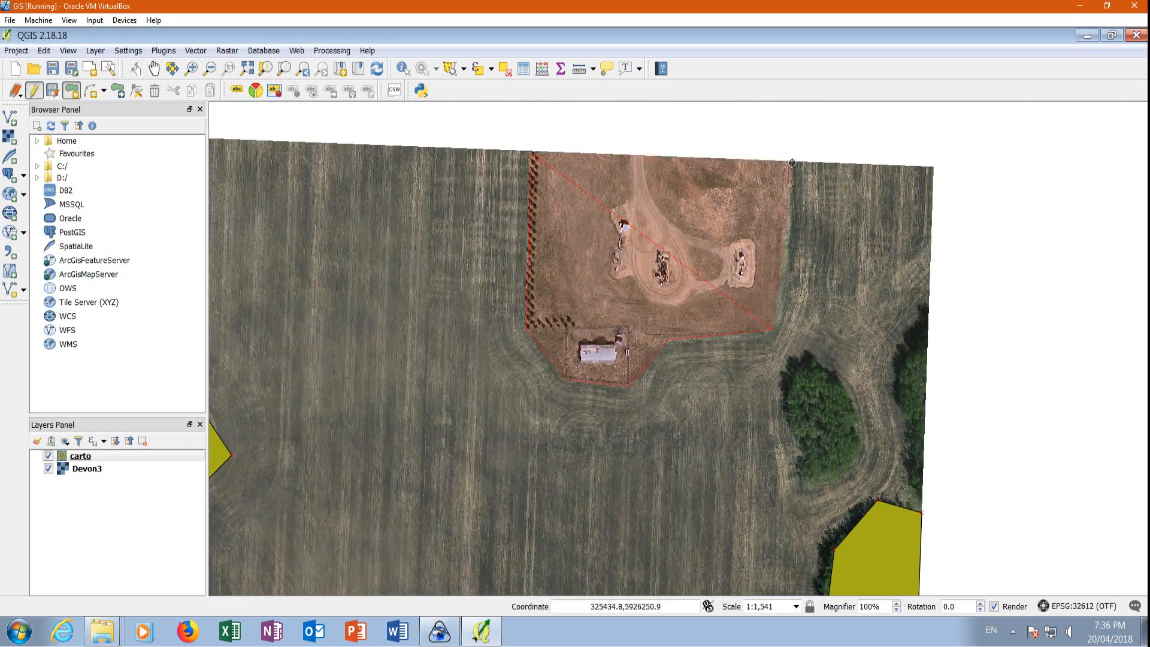
pyautogui.rightClick(793, 160)
pyautogui.click(575, 357)
pyautogui.scroll(-2, 527, 297)
# Digitize a four-cornered carto polygon over the tilled field west of the main road and north of the side road.
pyautogui.scroll(1, 395, 272)
pyautogui.click(403, 238)
pyautogui.click(463, 513)
pyautogui.click(864, 255)
pyautogui.rightClick(863, 255)
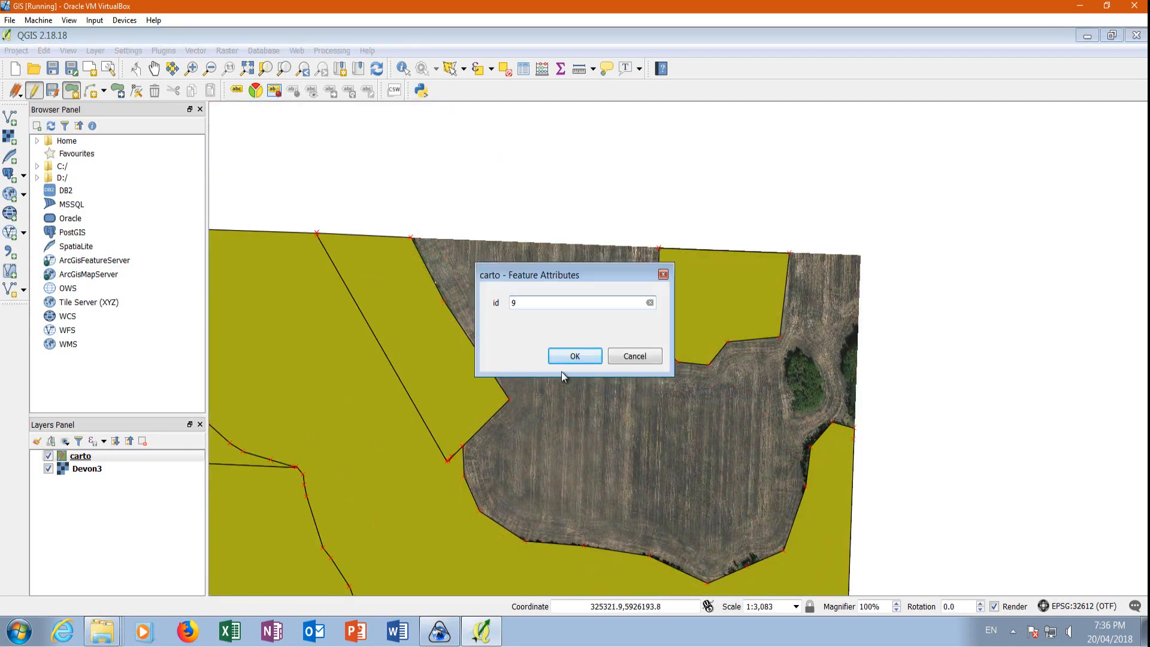
pyautogui.click(575, 356)
pyautogui.scroll(-2, 539, 359)
pyautogui.scroll(3, 473, 514)
pyautogui.click(659, 431)
pyautogui.rightClick(660, 431)
# Digitize a carto polygon over the field west of the main road and south of the side road.
pyautogui.scroll(2, 709, 315)
pyautogui.scroll(-4, 668, 222)
pyautogui.click(513, 212)
pyautogui.click(505, 451)
pyautogui.click(435, 450)
pyautogui.rightClick(443, 210)
pyautogui.click(575, 356)
pyautogui.scroll(-2, 562, 353)
pyautogui.scroll(2, 542, 455)
pyautogui.click(546, 453)
pyautogui.click(403, 447)
pyautogui.scroll(-3, 404, 443)
# Digitize a carto polygon over the wooded strip along the river's far bank near the imagery's southeast corner.
pyautogui.scroll(3, 405, 277)
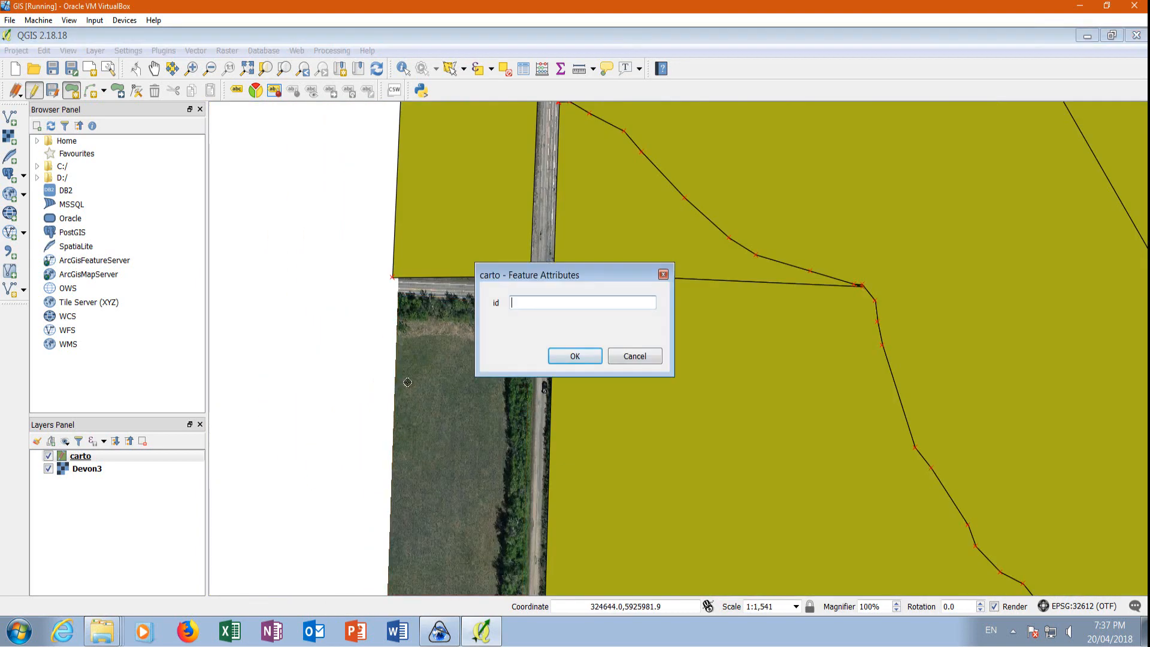
pyautogui.rightClick(400, 281)
pyautogui.scroll(-3, 445, 270)
# Digitize a carto polygon over the remaining southeast corner of the imagery beyond the wooded strip.
pyautogui.scroll(3, 625, 452)
pyautogui.click(391, 376)
pyautogui.click(670, 139)
pyautogui.rightClick(515, 381)
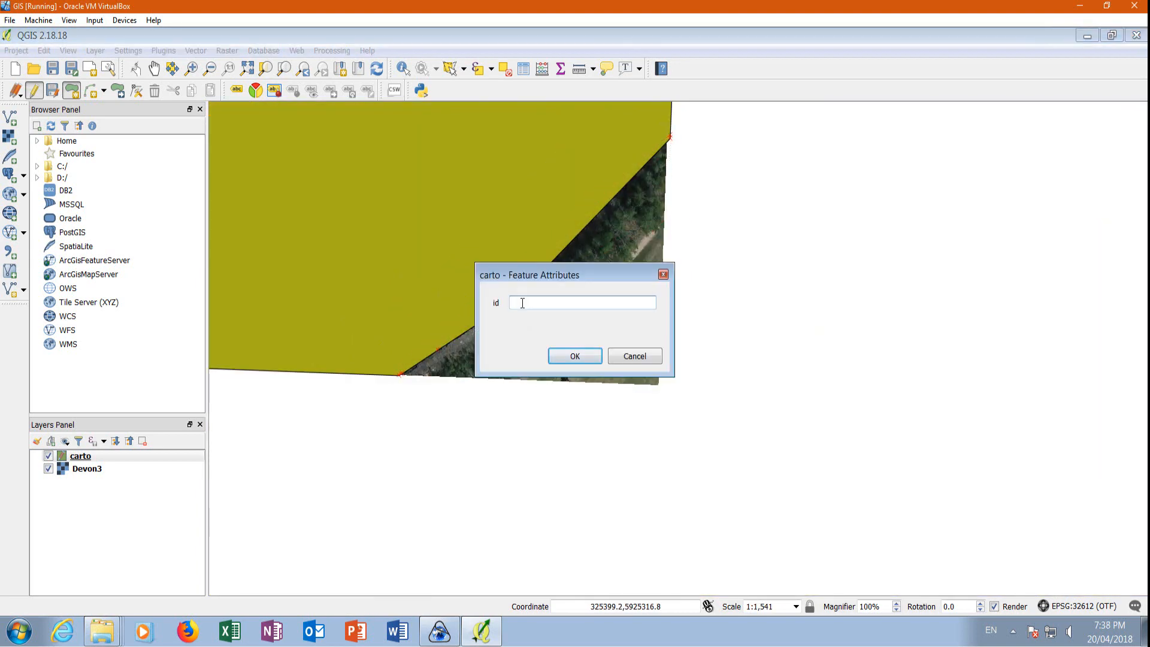
pyautogui.click(575, 356)
# Digitize a carto polygon over the main road and its side road, snapping to the adjoining polygons, and set its id to 15.
pyautogui.scroll(1, 610, 368)
pyautogui.rightClick(639, 489)
pyautogui.click(575, 357)
pyautogui.scroll(-4, 779, 482)
pyautogui.scroll(1, 626, 239)
pyautogui.scroll(2, 595, 238)
pyautogui.click(524, 211)
pyautogui.scroll(-4, 584, 305)
pyautogui.scroll(4, 582, 378)
pyautogui.click(455, 179)
pyautogui.scroll(-1, 590, 185)
pyautogui.scroll(-1, 542, 293)
pyautogui.rightClick(544, 301)
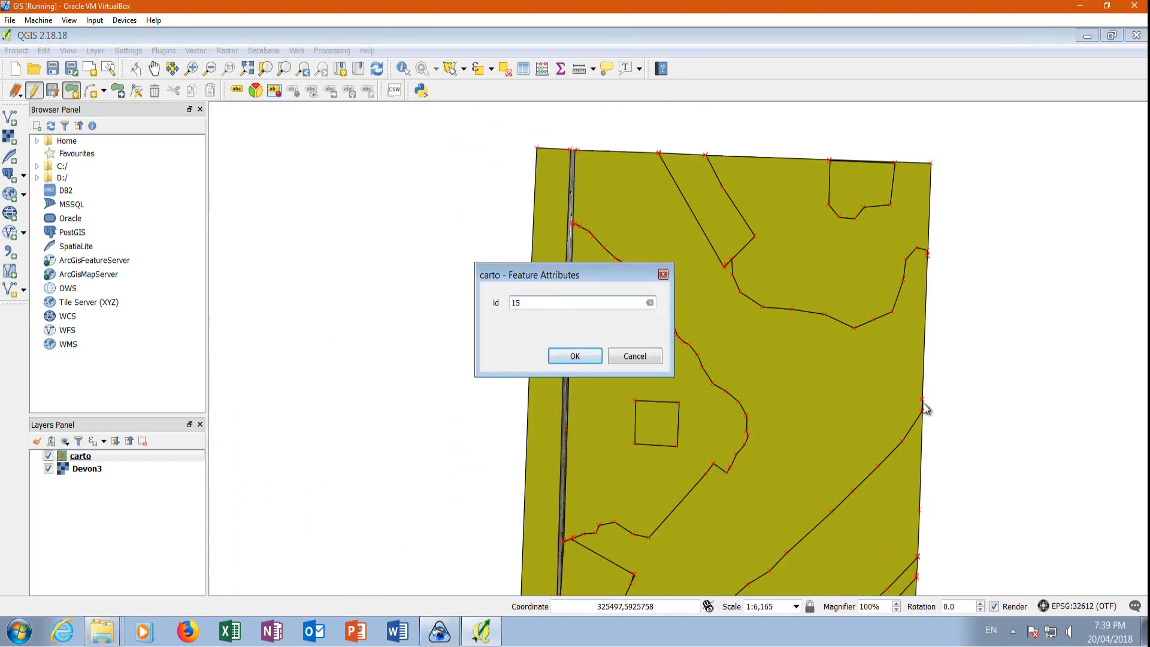
pyautogui.press('Return')
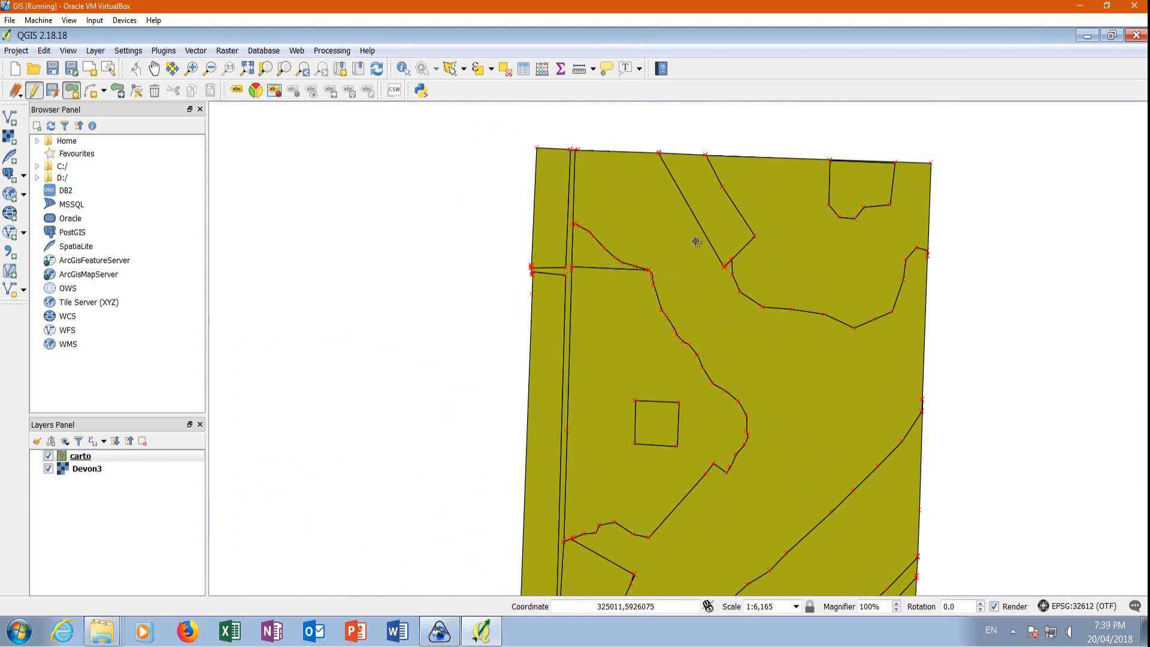
pyautogui.scroll(-2, 700, 249)
pyautogui.scroll(2, 721, 288)
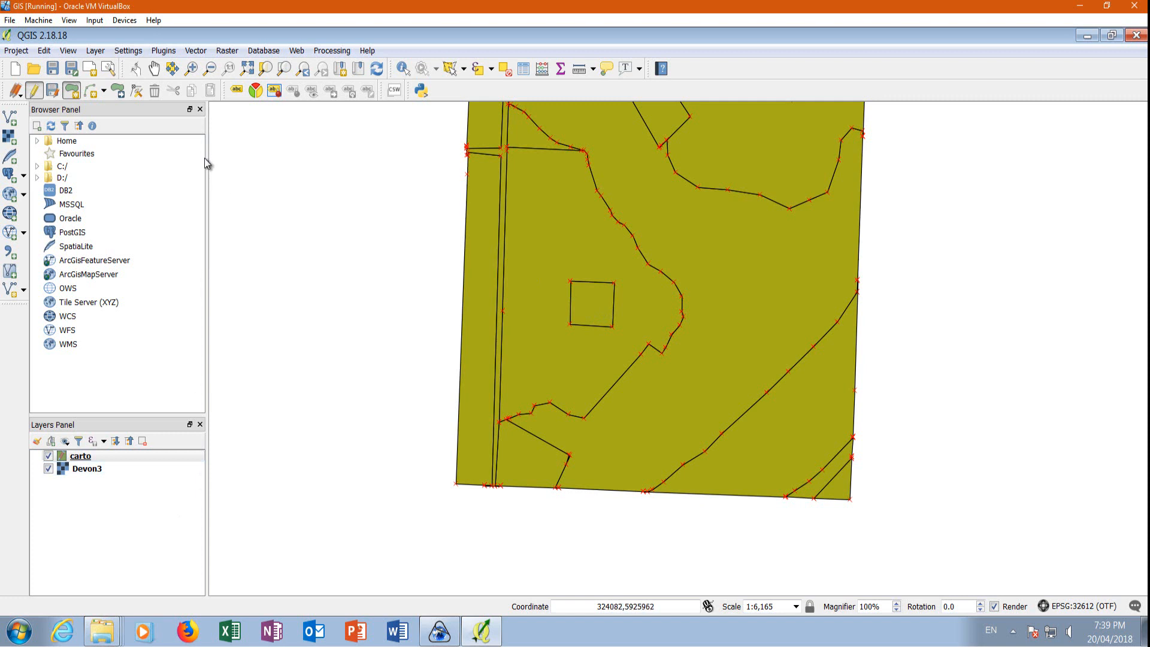
# Stop editing the carto layer and save its digitized polygons.
pyautogui.click(34, 91)
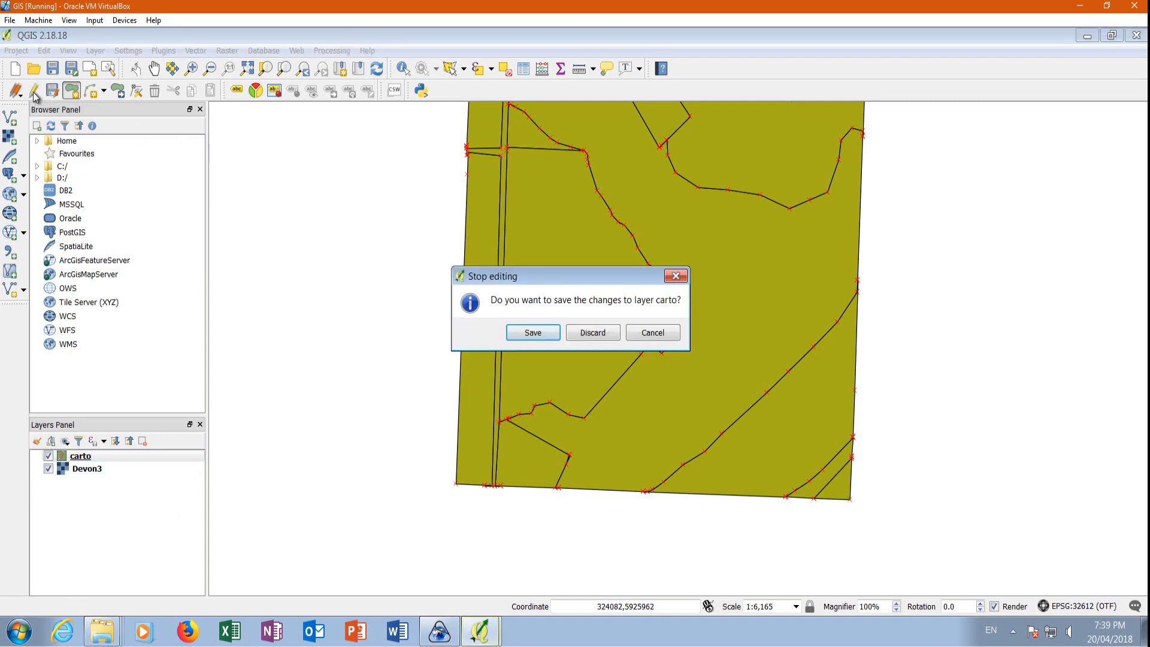
pyautogui.click(532, 333)
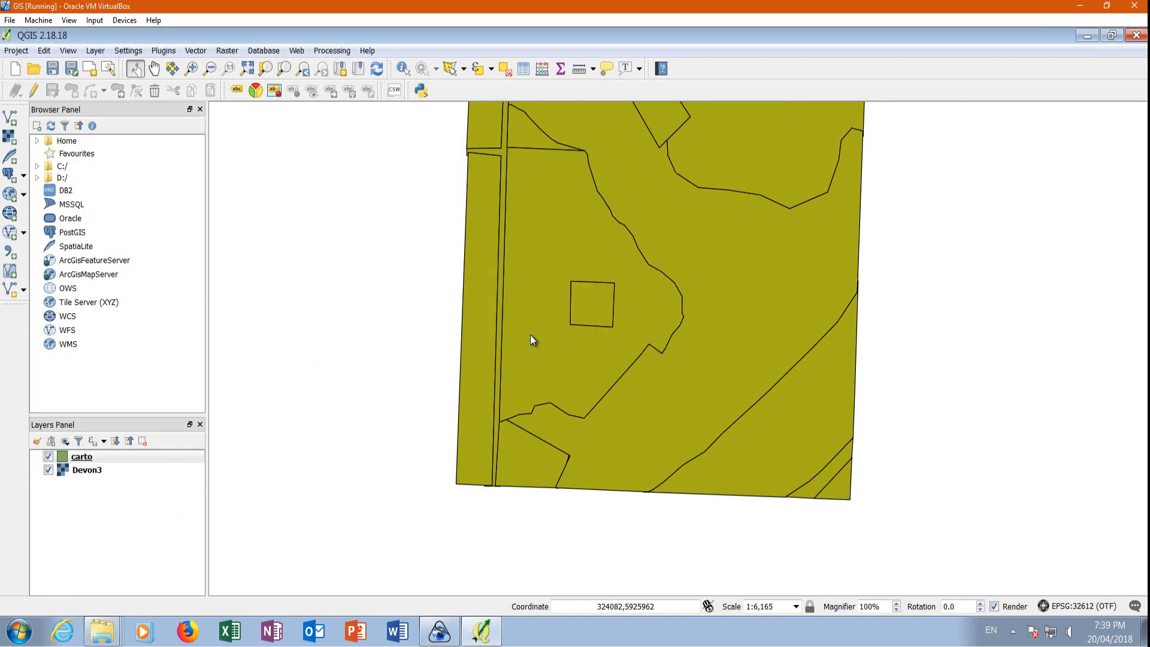
pyautogui.scroll(-1, 401, 473)
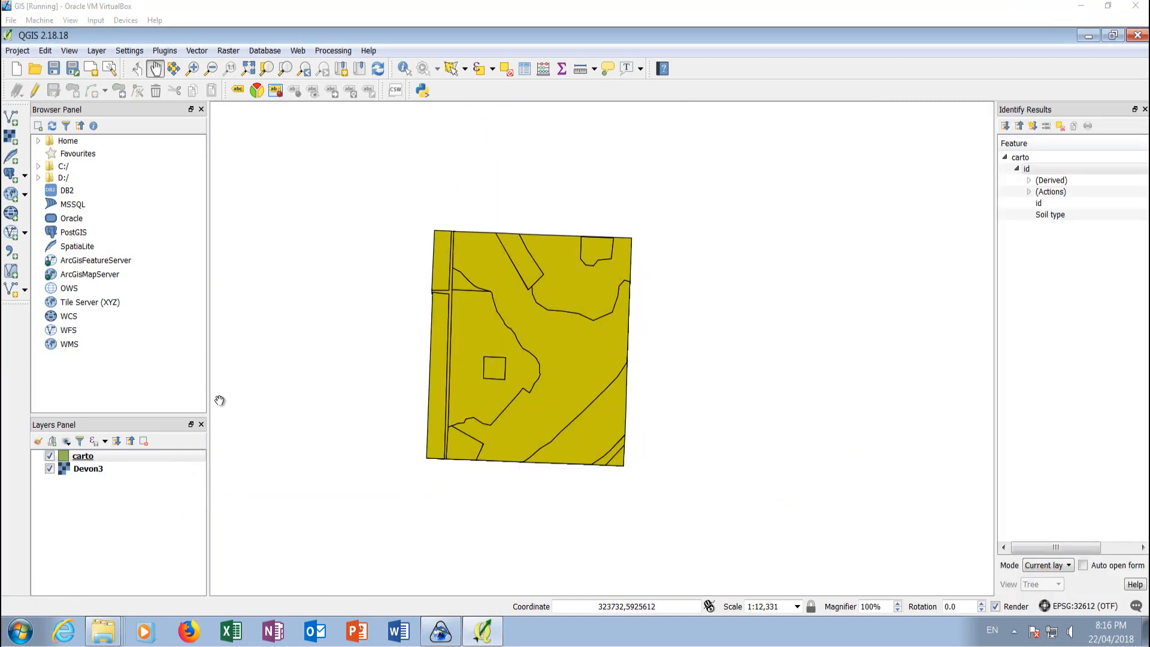
# Open the carto layer's attribute table and turn on editing in it.
pyautogui.rightClick(98, 459)
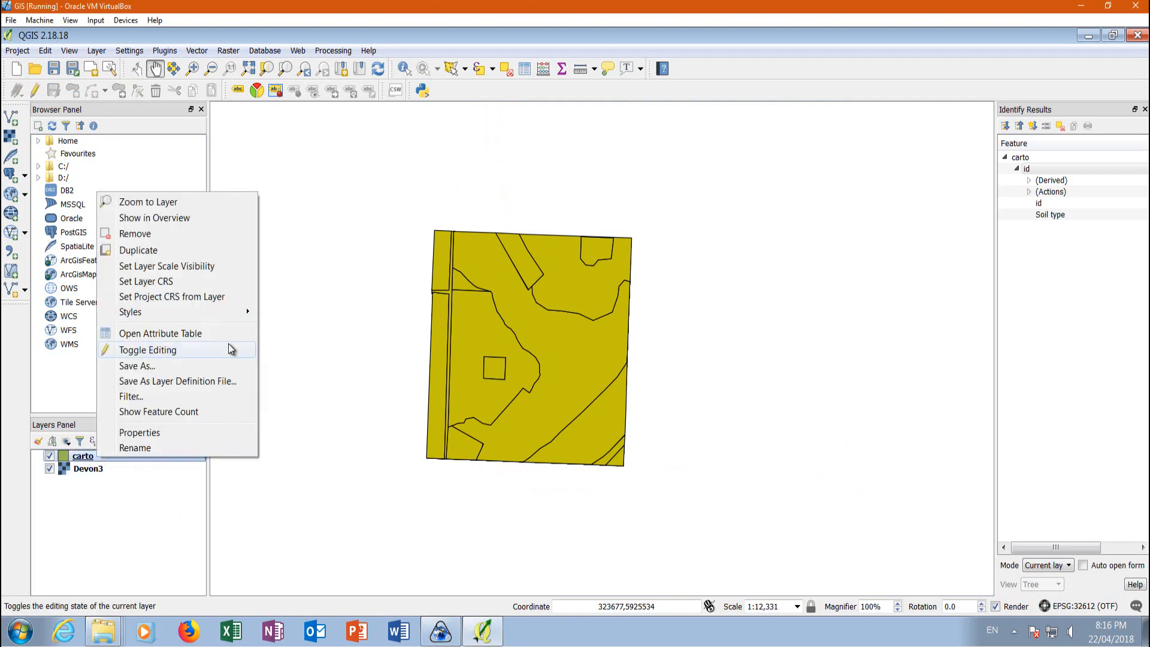
pyautogui.click(177, 335)
pyautogui.moveTo(440, 208); pyautogui.dragTo(575, 122)
pyautogui.click(338, 138)
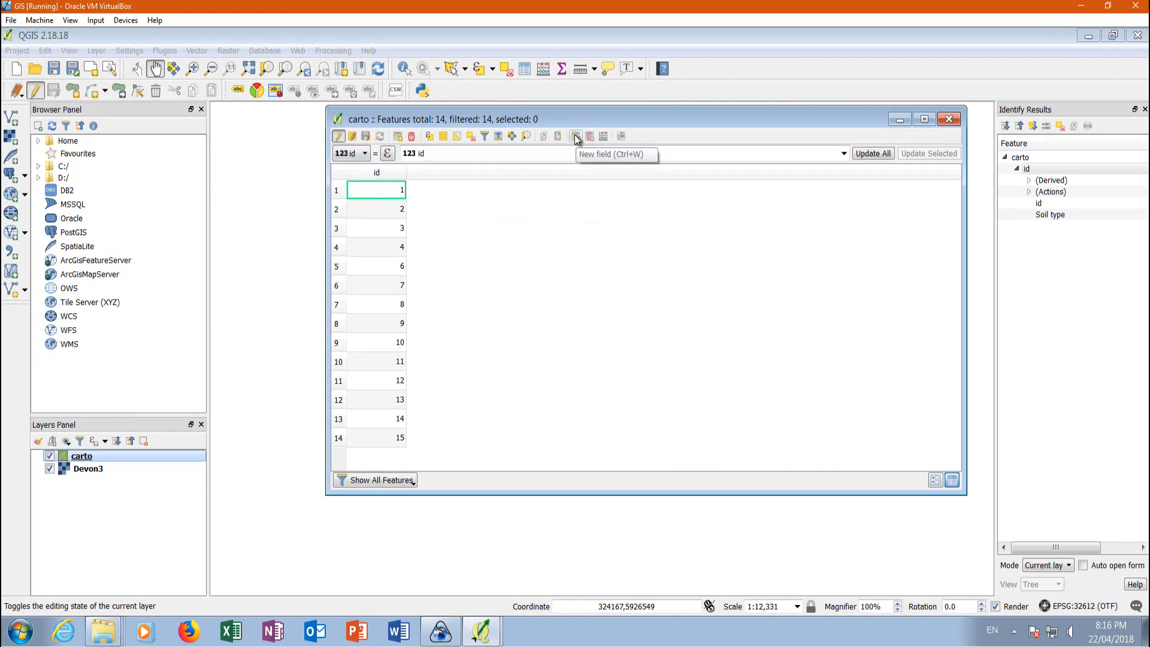
# Add a text (string) field named Soil Type with length 80 to the carto attribute table.
pyautogui.click(576, 138)
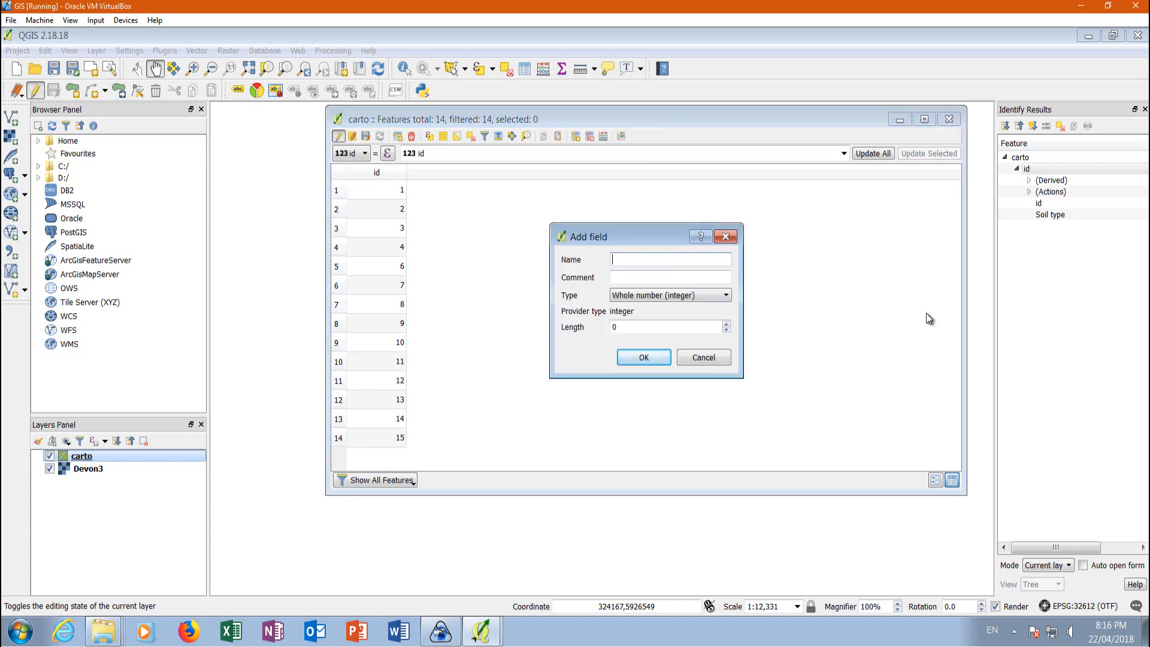
pyautogui.write('Soil Type')
pyautogui.click(635, 297)
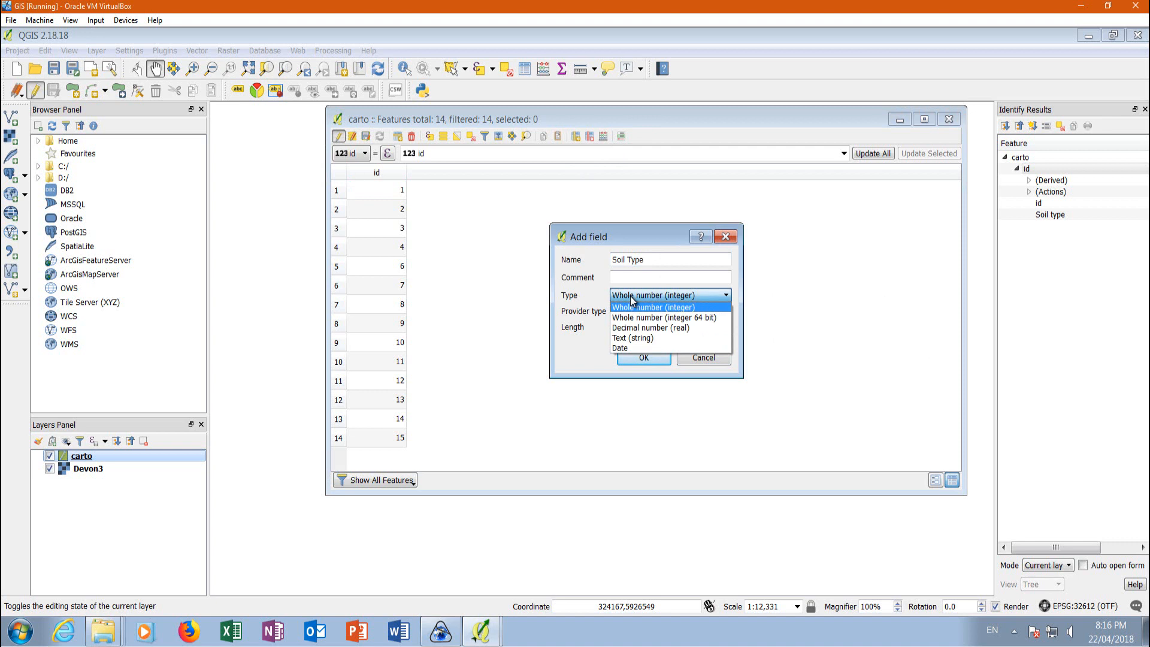
pyautogui.click(622, 339)
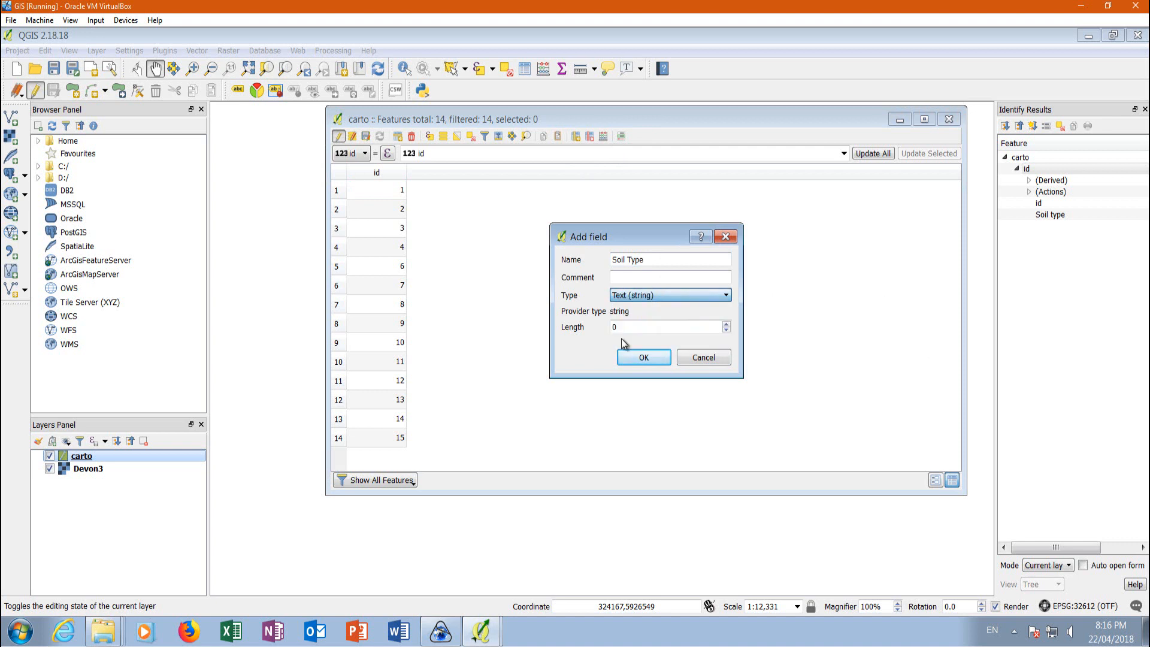
pyautogui.press('Tab')
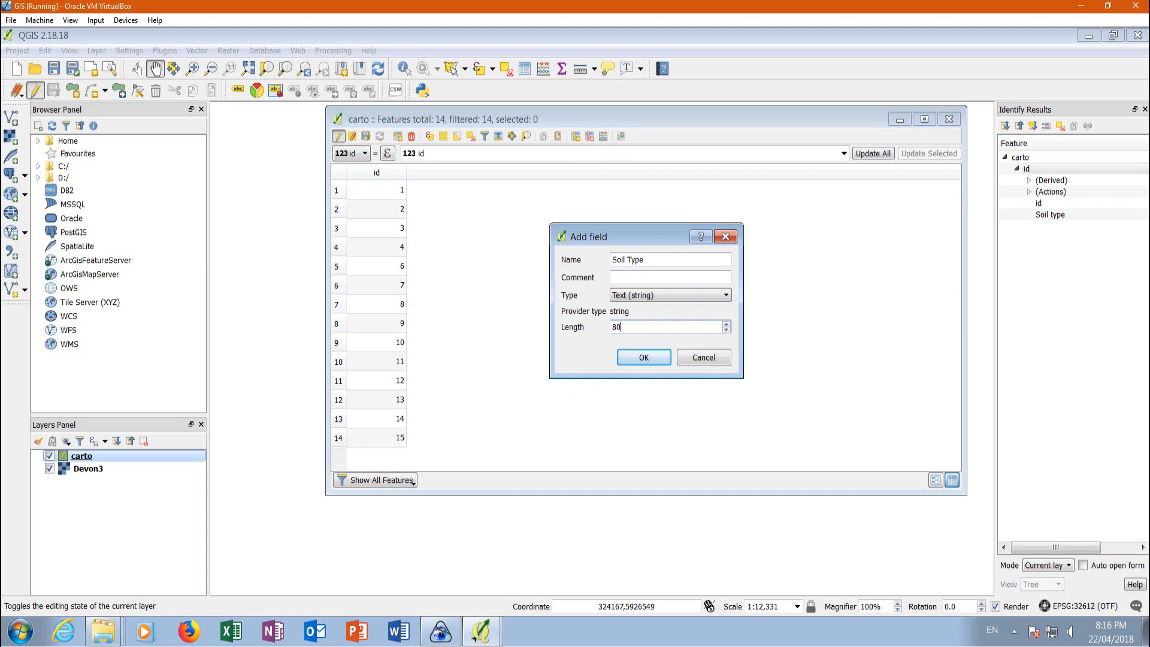
pyautogui.click(641, 357)
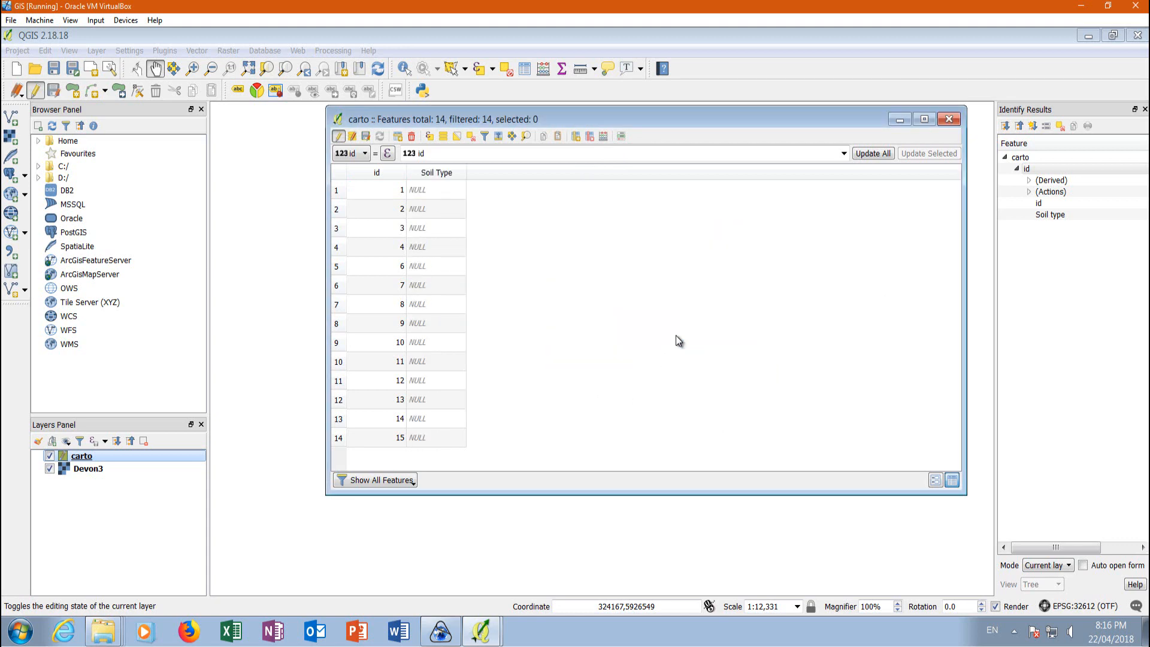
# Move the attribute table clear of the polygons and set Soil Type to Residential for id 1 and Oil&Gas for id 2.
pyautogui.moveTo(539, 121); pyautogui.dragTo(882, 115)
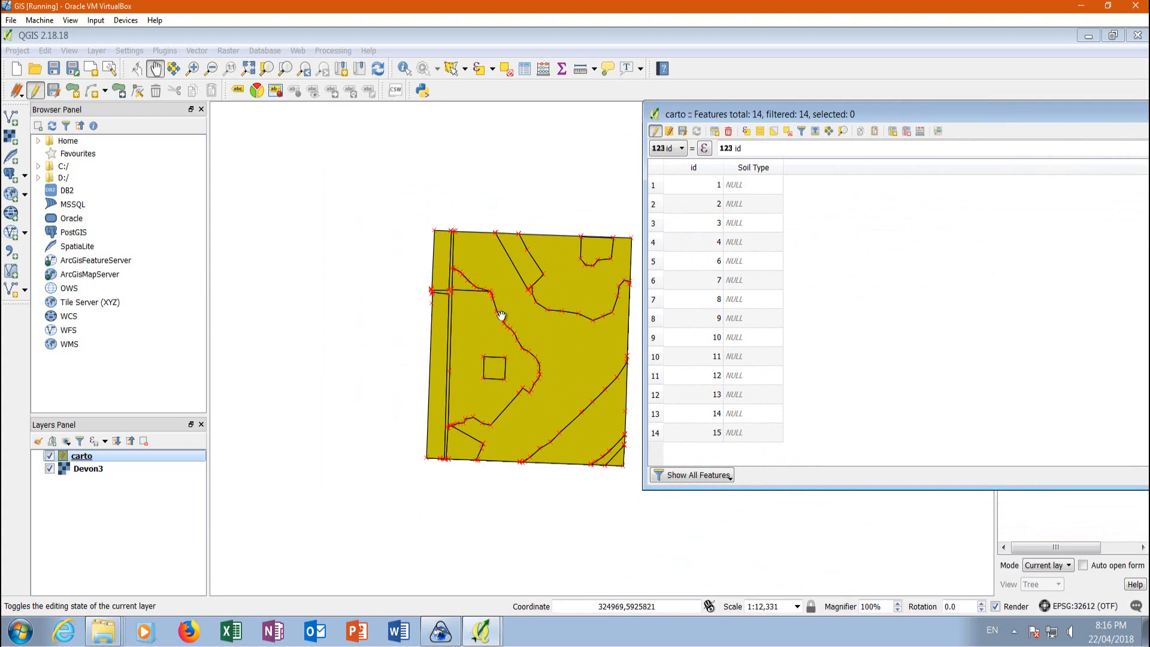
pyautogui.click(653, 191)
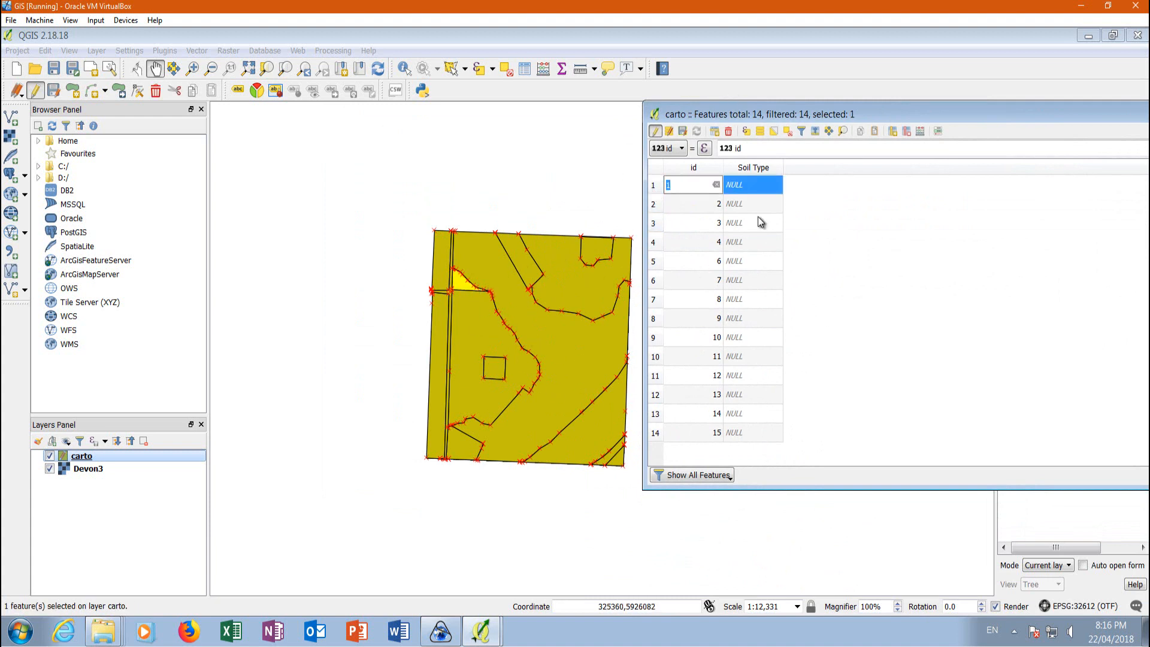
pyautogui.click(745, 185)
pyautogui.write('Residential')
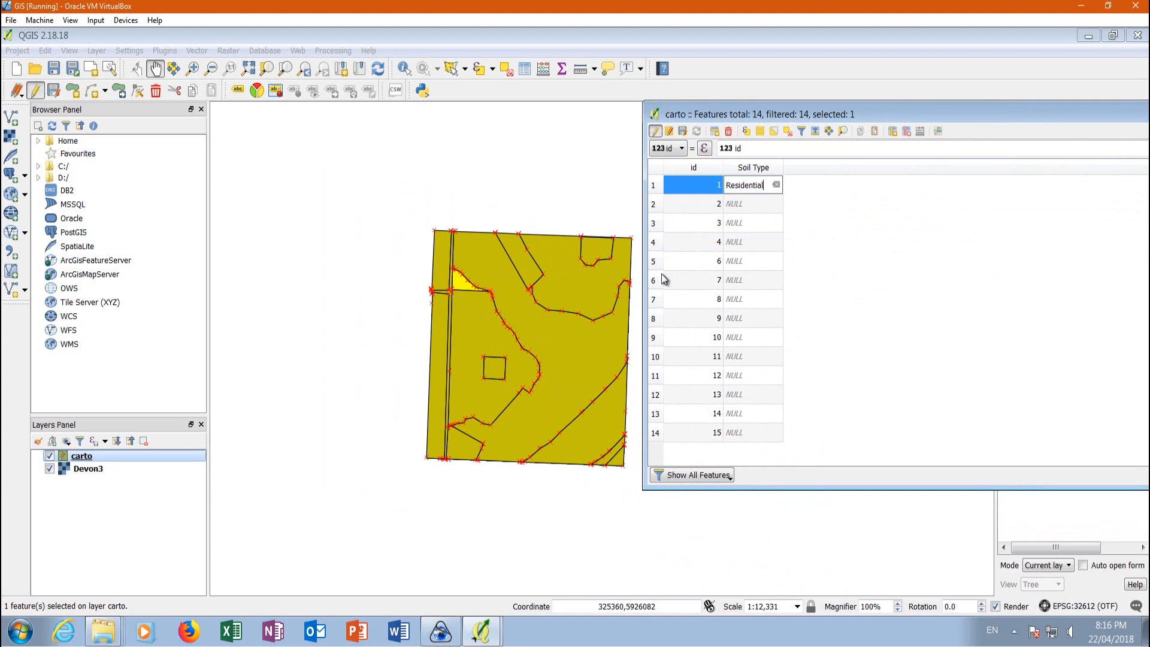
pyautogui.click(653, 204)
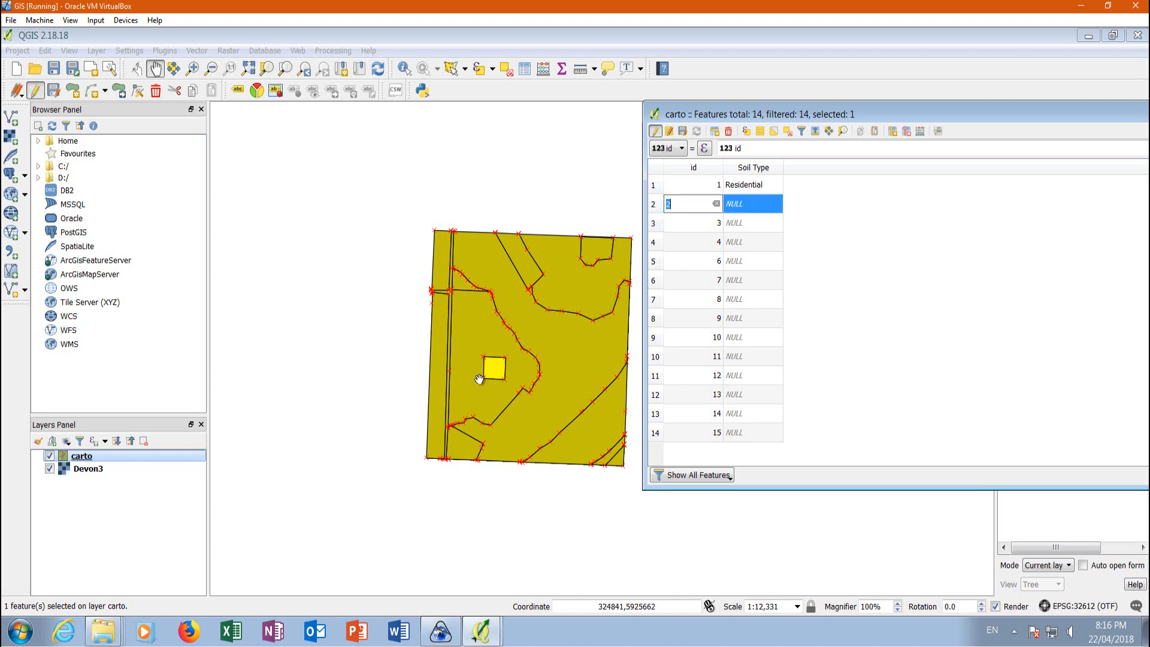
pyautogui.click(745, 205)
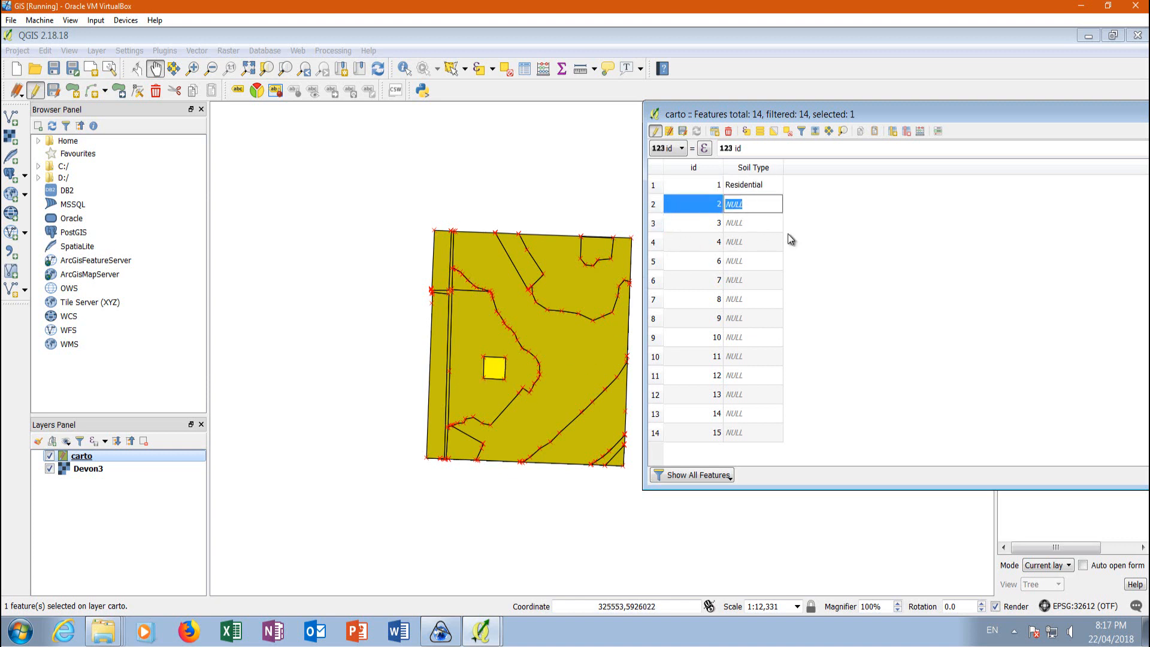
pyautogui.write('Oil&Gas')
# Set Soil Type to Agricultural for the polygon with id 3 and to Residential for id 4.
pyautogui.doubleClick(666, 228)
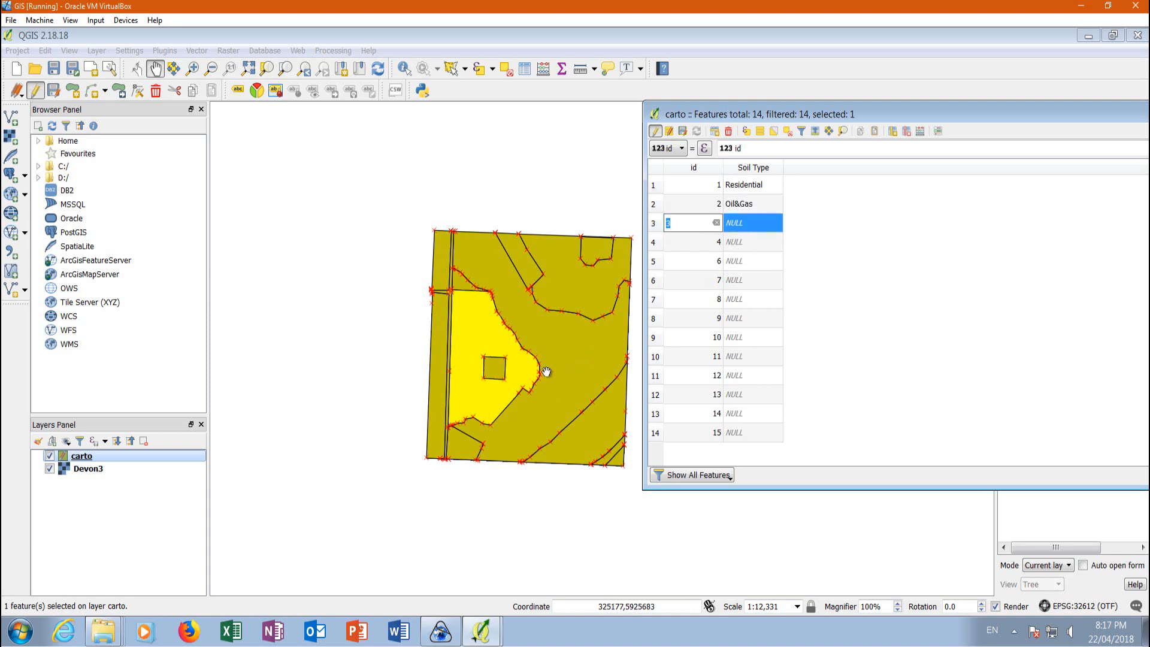
pyautogui.doubleClick(733, 224)
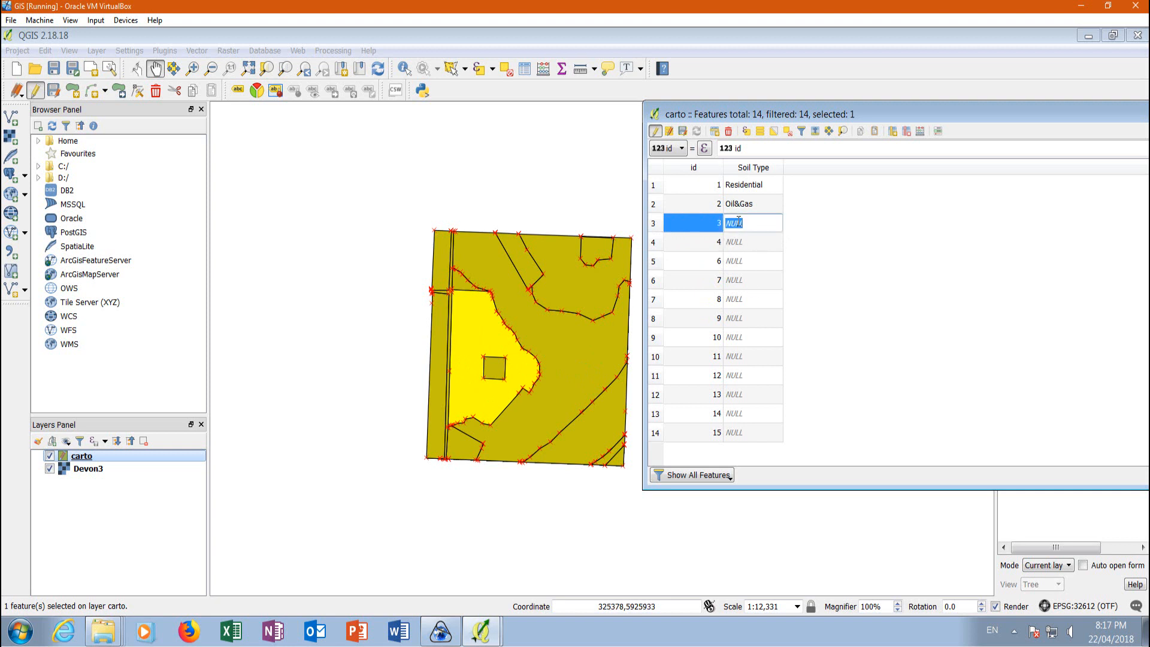
pyautogui.write('Agricultural')
pyautogui.click(654, 242)
pyautogui.doubleClick(743, 239)
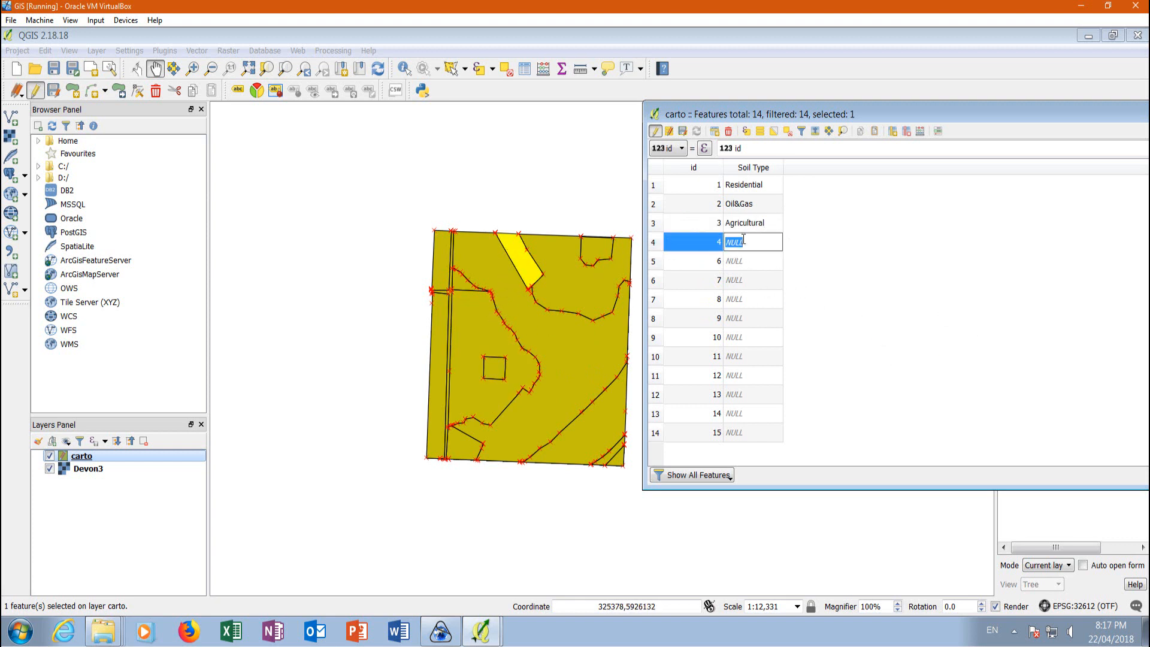
pyautogui.write('Residential')
# Set Soil Type to Forest for the polygon with id 6 and to River for id 7.
pyautogui.click(658, 266)
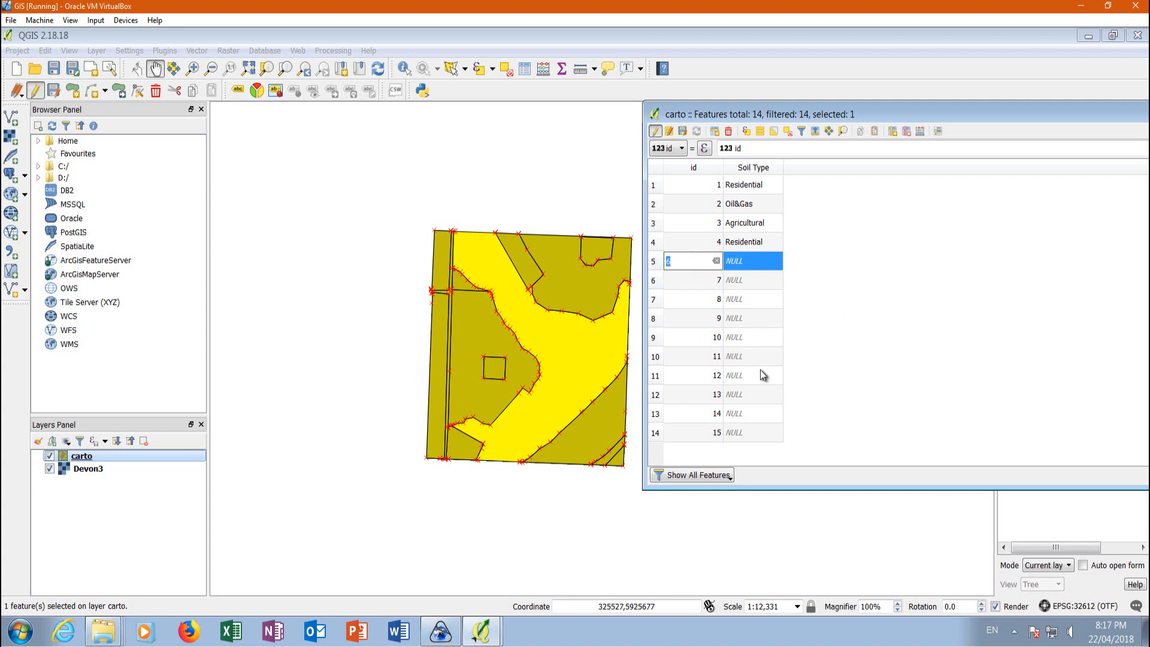
pyautogui.click(745, 267)
pyautogui.write('Forest')
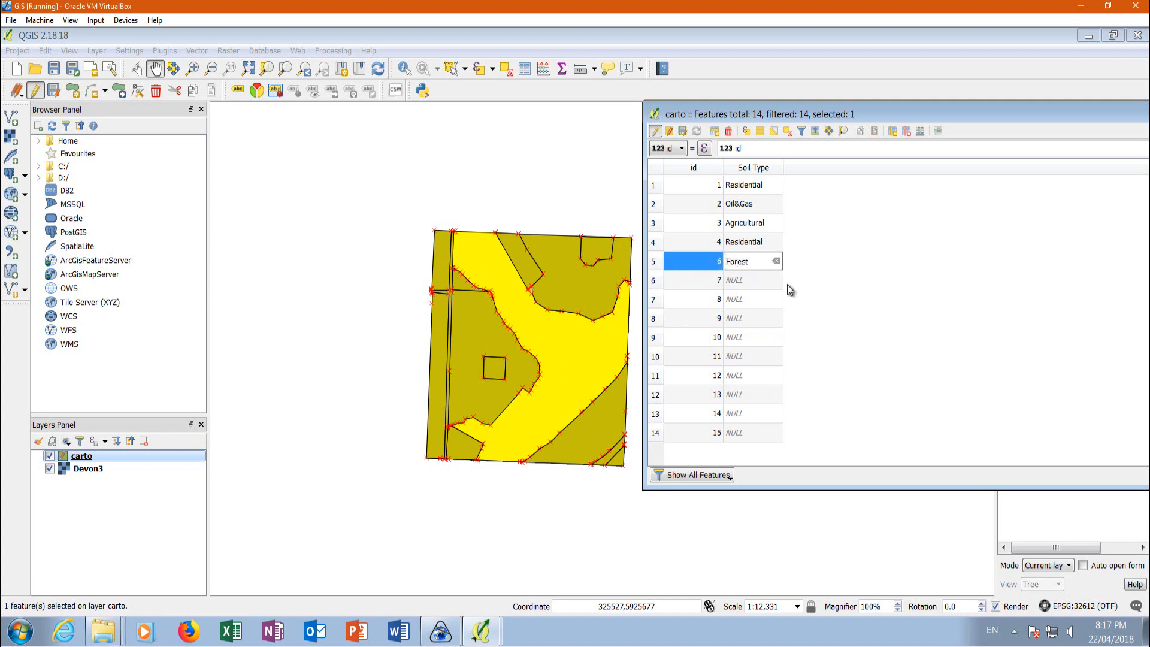
pyautogui.click(657, 281)
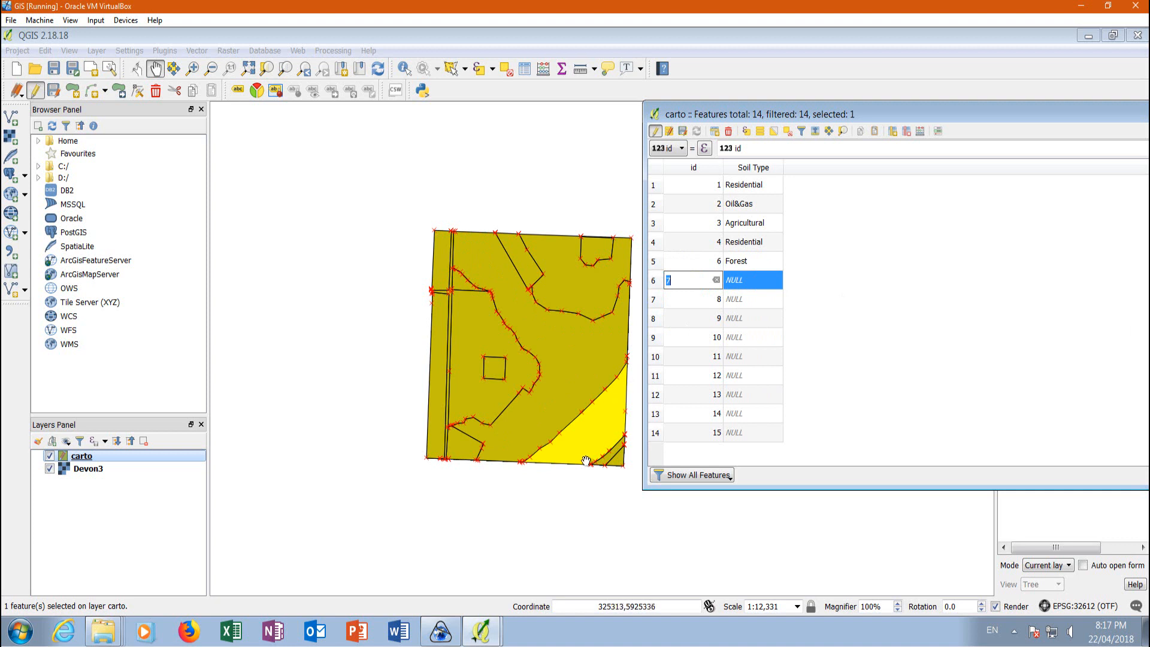
pyautogui.click(737, 278)
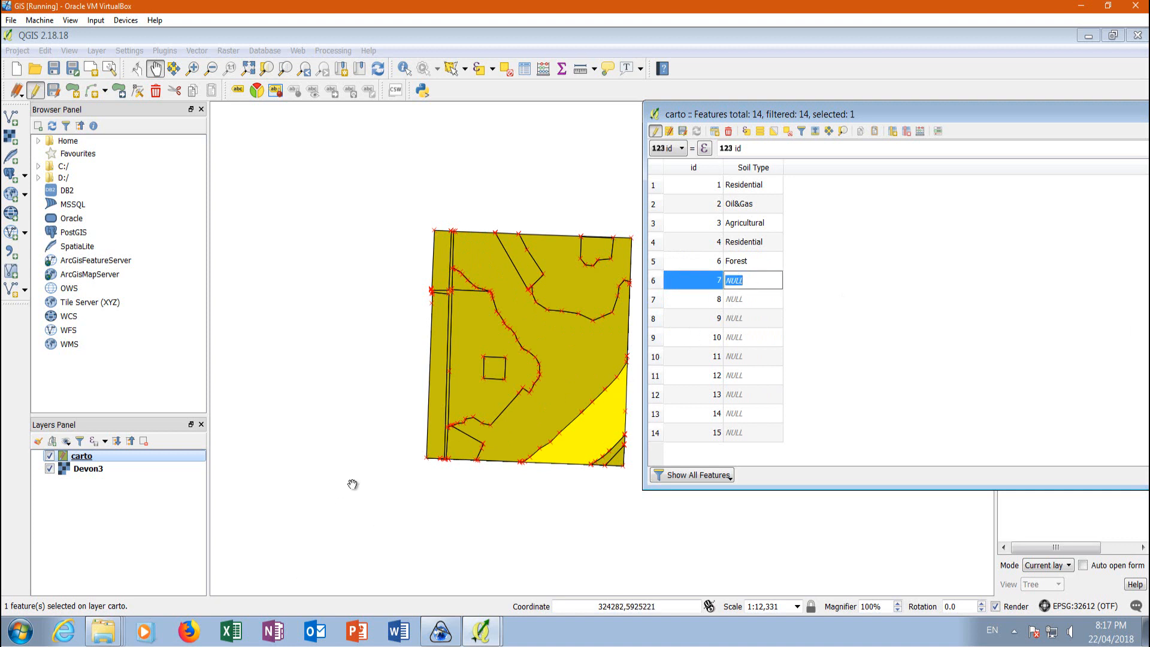
pyautogui.write('River')
# Set Soil Type to Oil&Gas for the polygon with id 8 and to Agricultural for id 9.
pyautogui.click(665, 300)
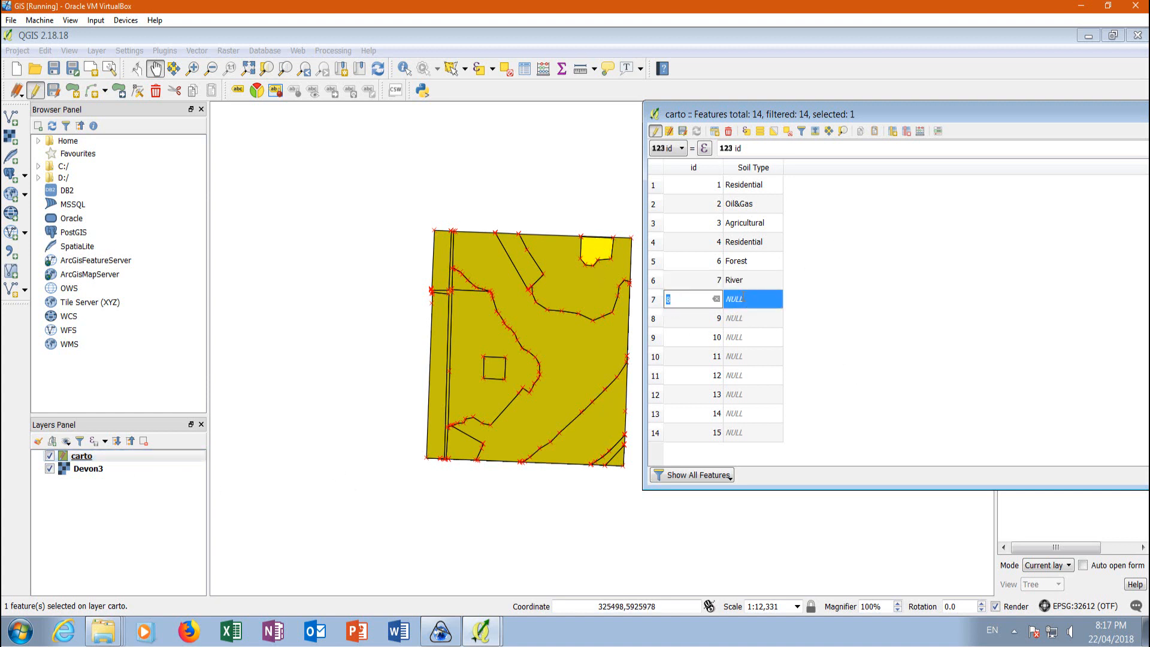
pyautogui.press('Tab')
pyautogui.write('O')
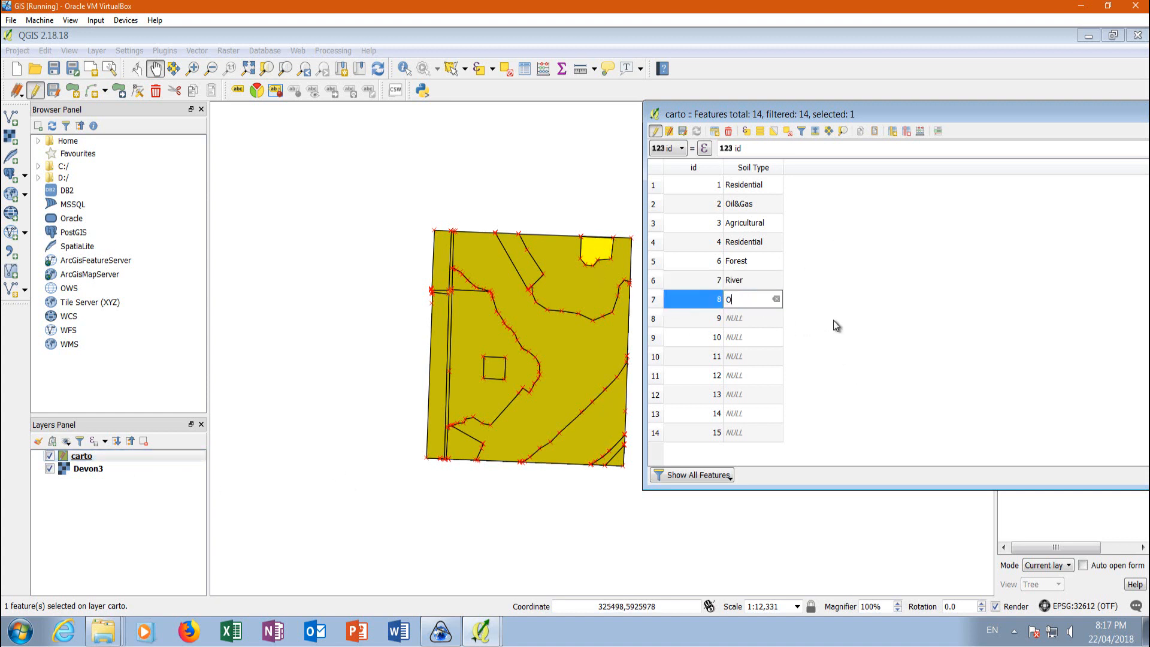
pyautogui.write('il&Gas')
pyautogui.click(655, 320)
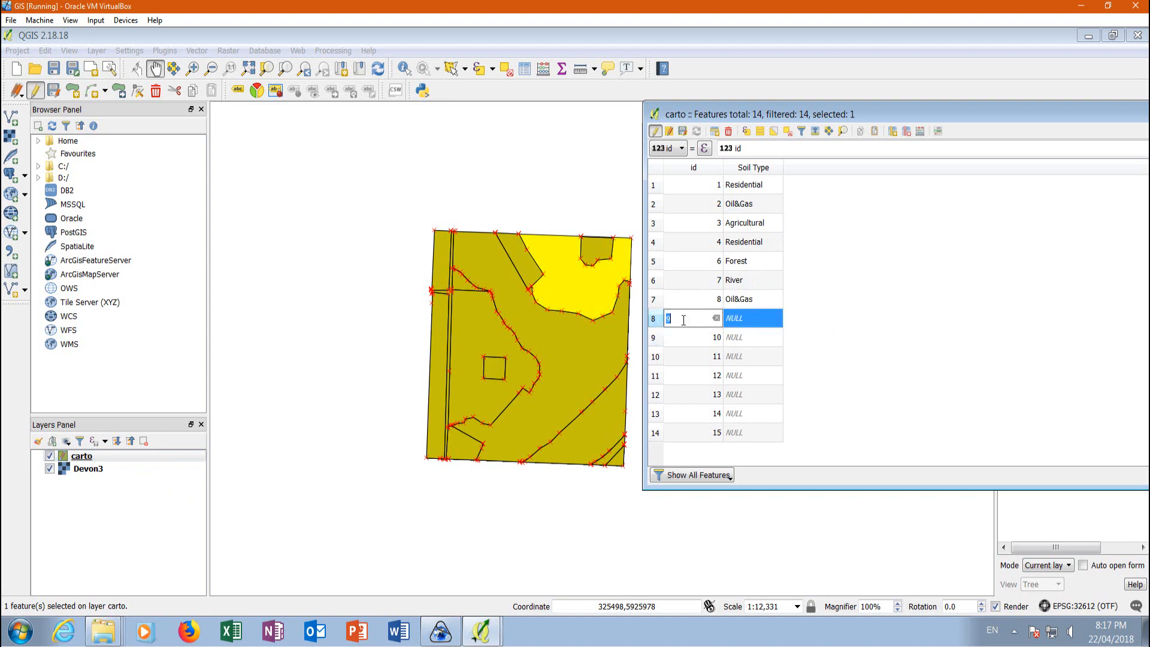
pyautogui.click(746, 320)
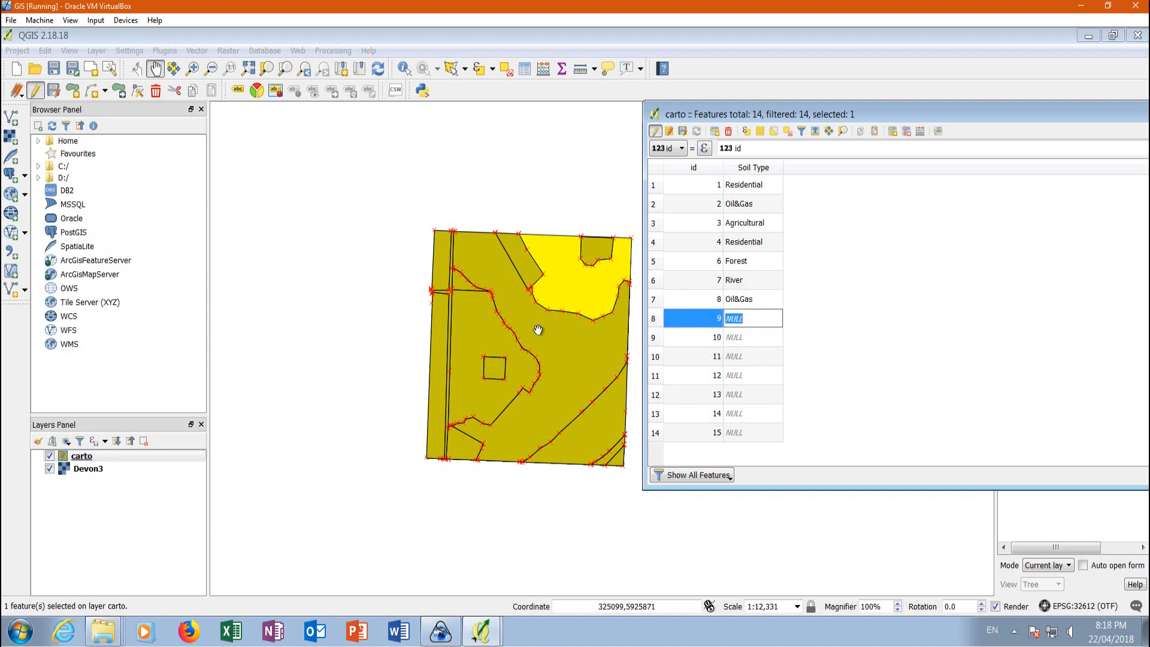
pyautogui.write('Agricultural')
# Set Soil Type to Agricultural for the polygons with ids 10, 11 and 12.
pyautogui.click(655, 338)
pyautogui.click(744, 339)
pyautogui.write('Agricultural')
pyautogui.click(655, 357)
pyautogui.click(771, 357)
pyautogui.write('Agricultura')
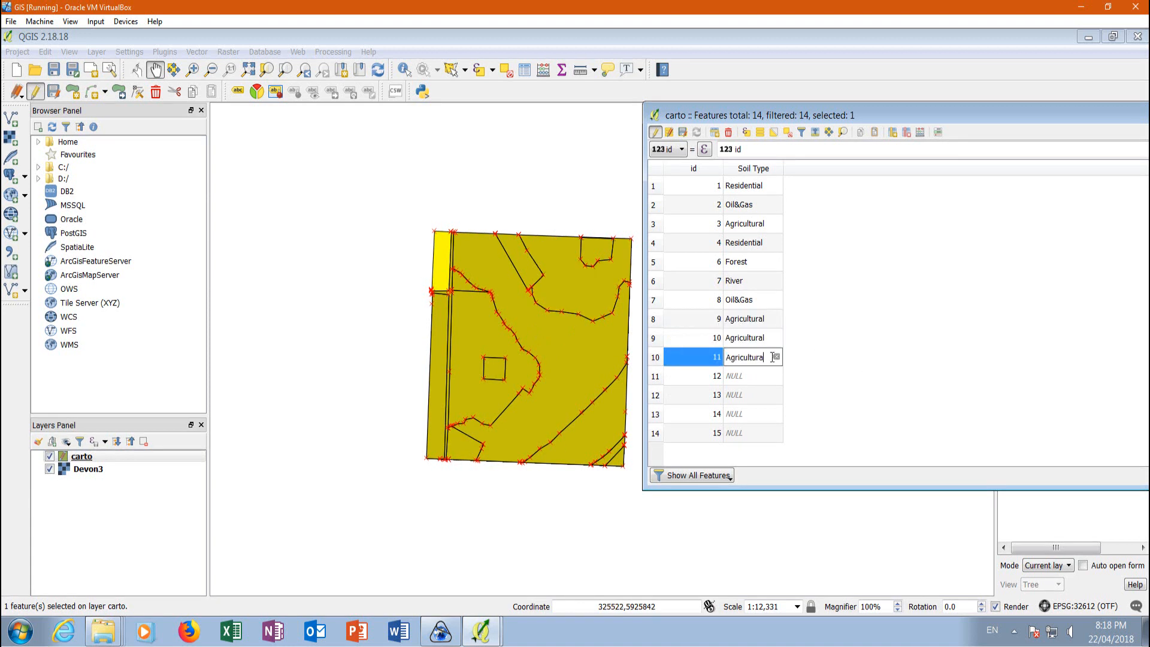
pyautogui.write('l')
pyautogui.click(655, 376)
pyautogui.write('Agricultural')
# Set Soil Type to Forest for id 13, Agricultural for id 14 and Road for id 15.
pyautogui.click(655, 396)
pyautogui.click(749, 396)
pyautogui.write('Forest')
pyautogui.click(655, 414)
pyautogui.click(655, 433)
pyautogui.press('Tab')
pyautogui.write('Road')
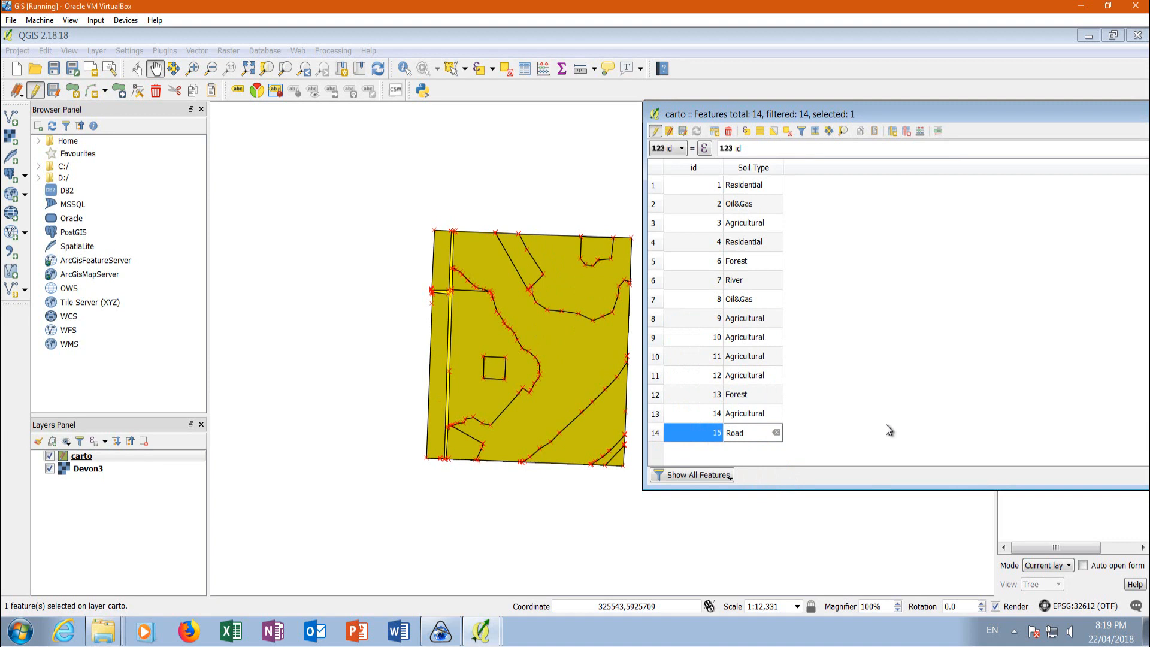
pyautogui.press('Return')
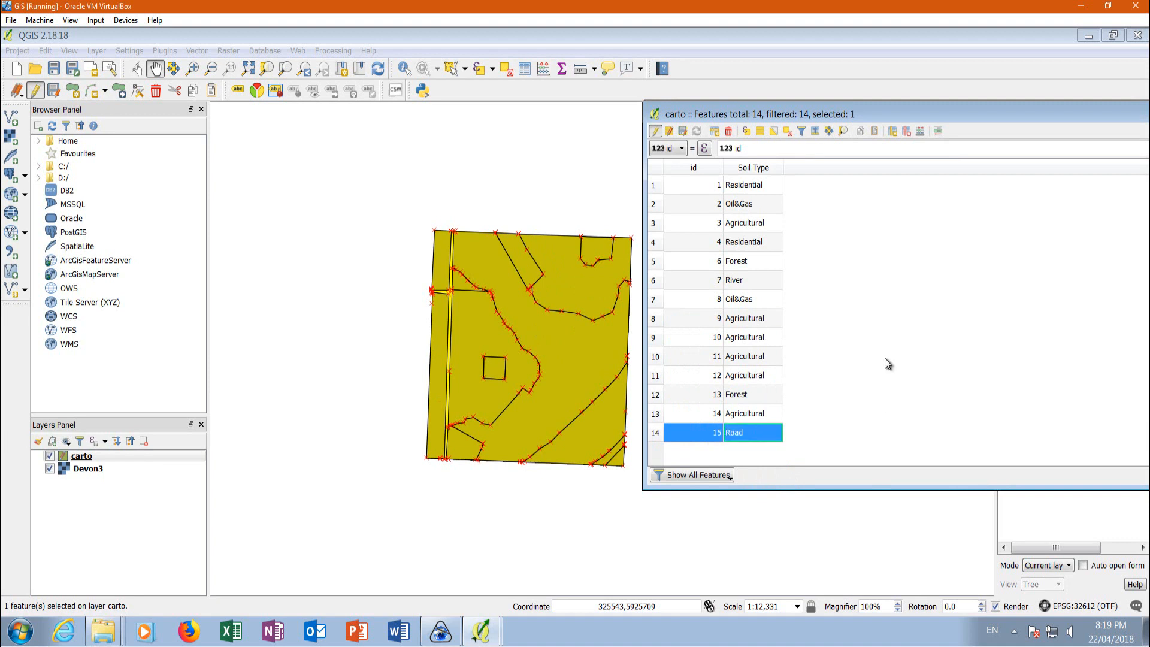
# Stop editing the carto layer, save the attribute changes and close the attribute table.
pyautogui.click(655, 132)
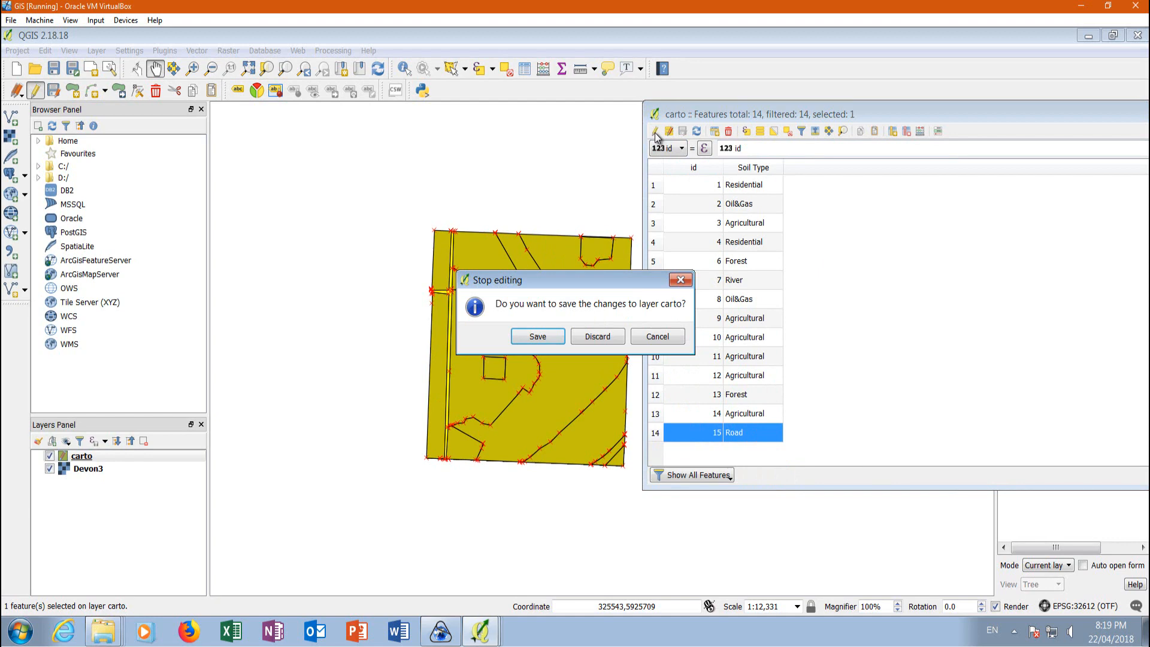
pyautogui.click(549, 335)
pyautogui.moveTo(639, 132); pyautogui.dragTo(383, 139)
pyautogui.click(741, 139)
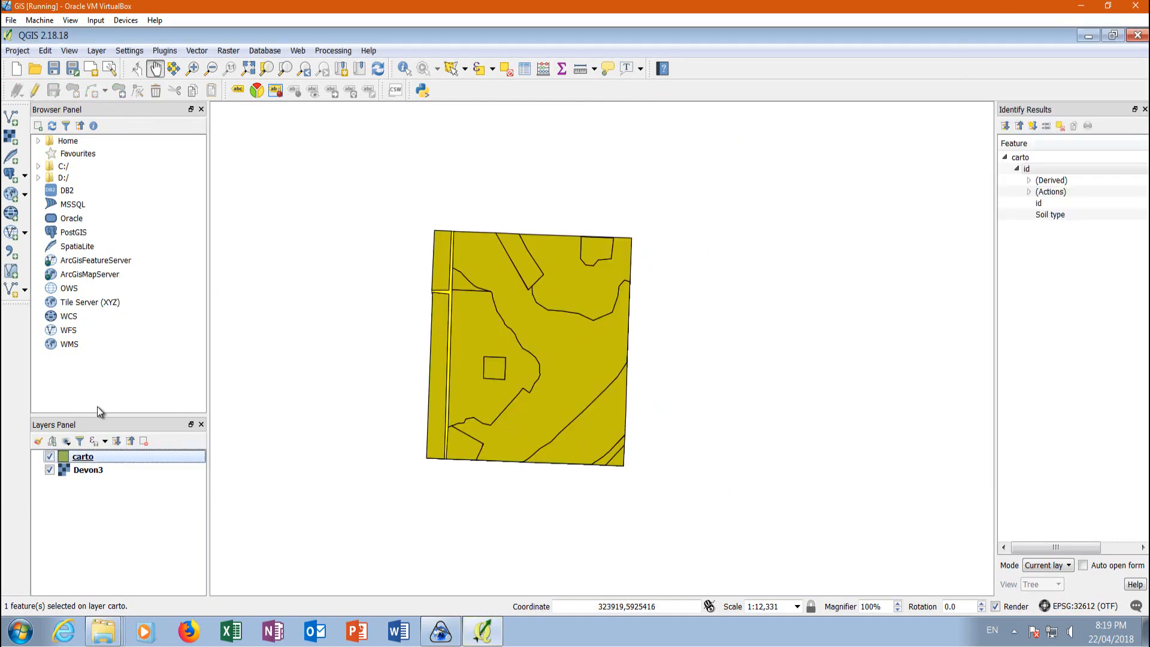
# Open the carto layer's properties and set its style to Categorized.
pyautogui.click(82, 459)
pyautogui.rightClick(82, 461)
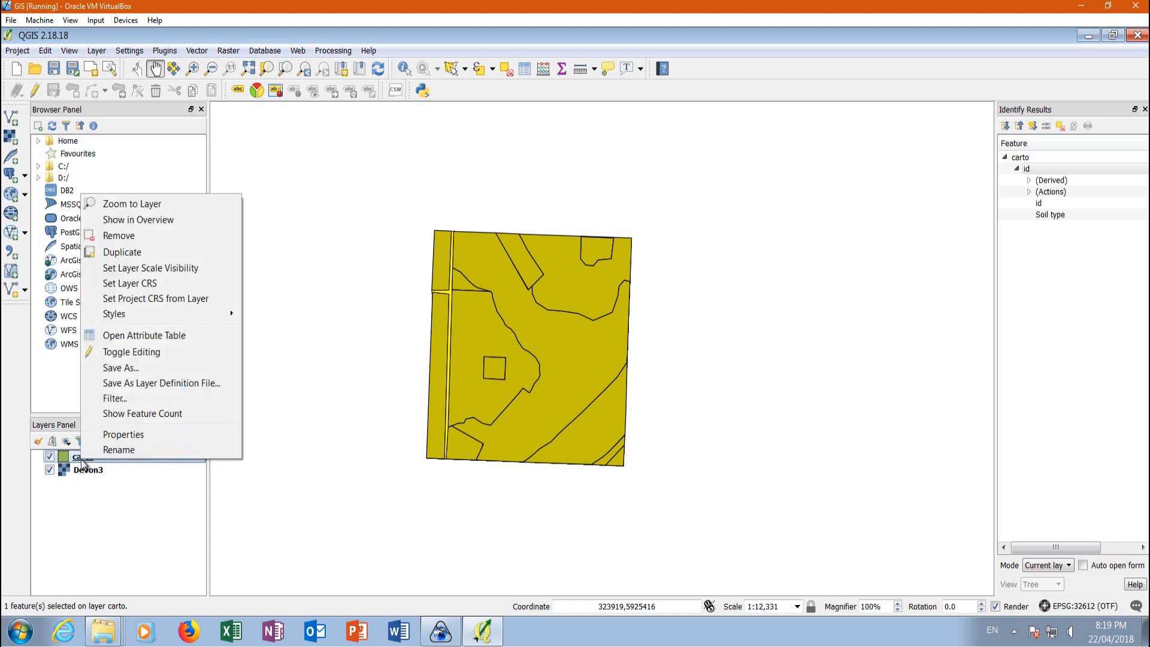
pyautogui.click(123, 435)
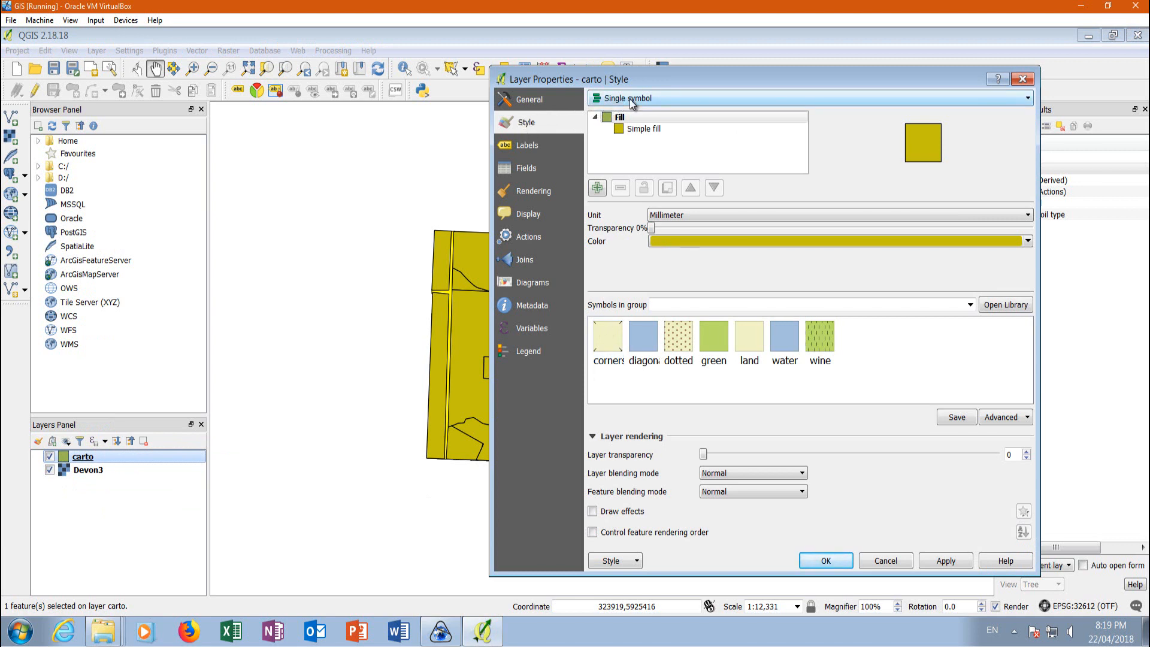
pyautogui.click(647, 101)
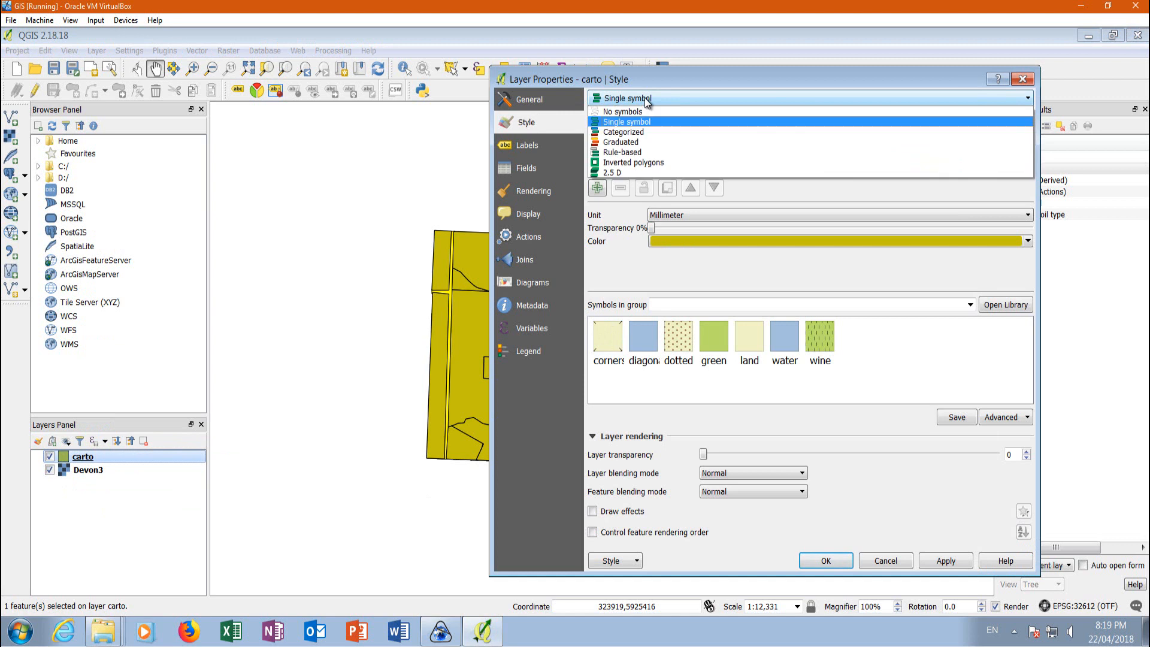
pyautogui.click(640, 131)
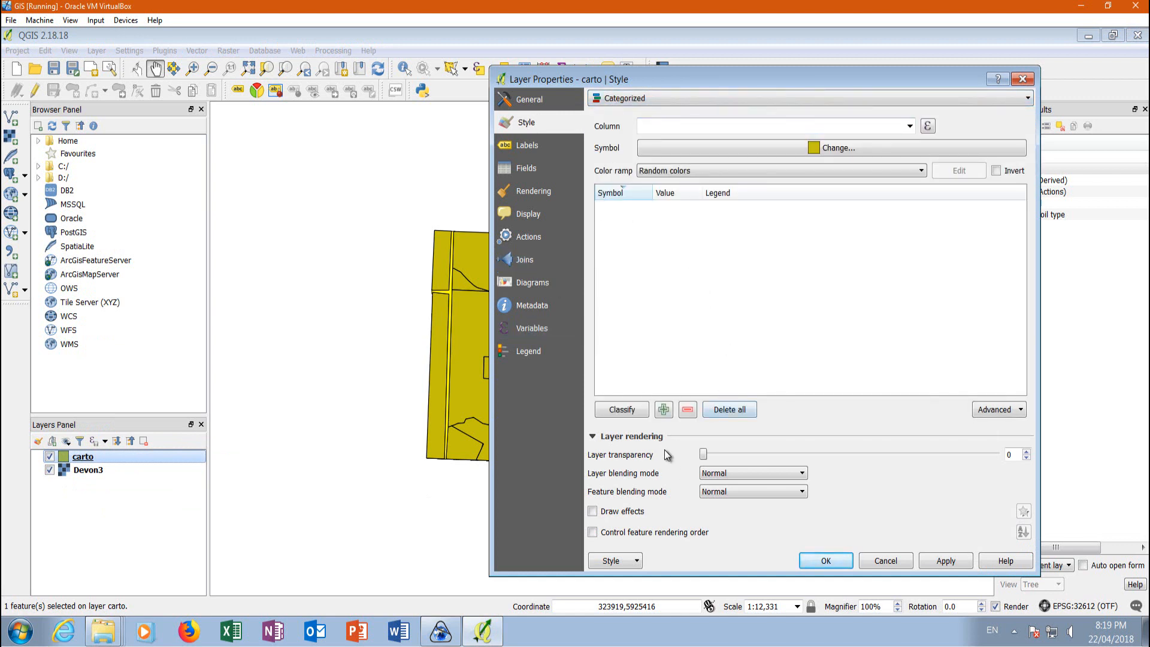
pyautogui.click(664, 411)
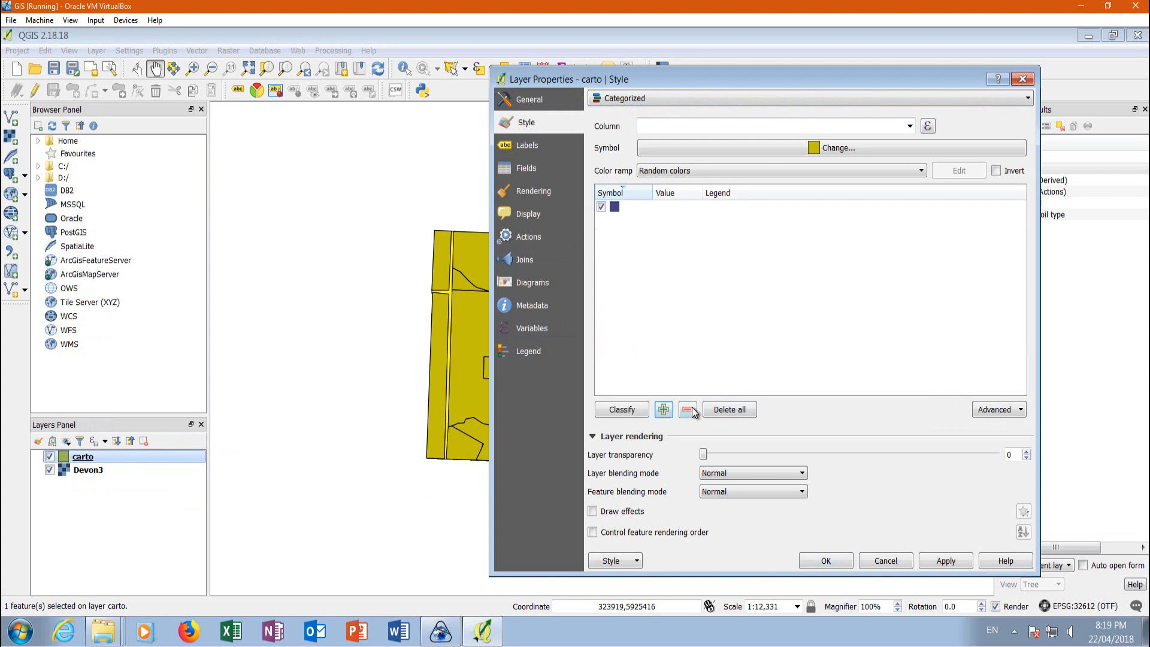
pyautogui.click(612, 211)
pyautogui.click(688, 411)
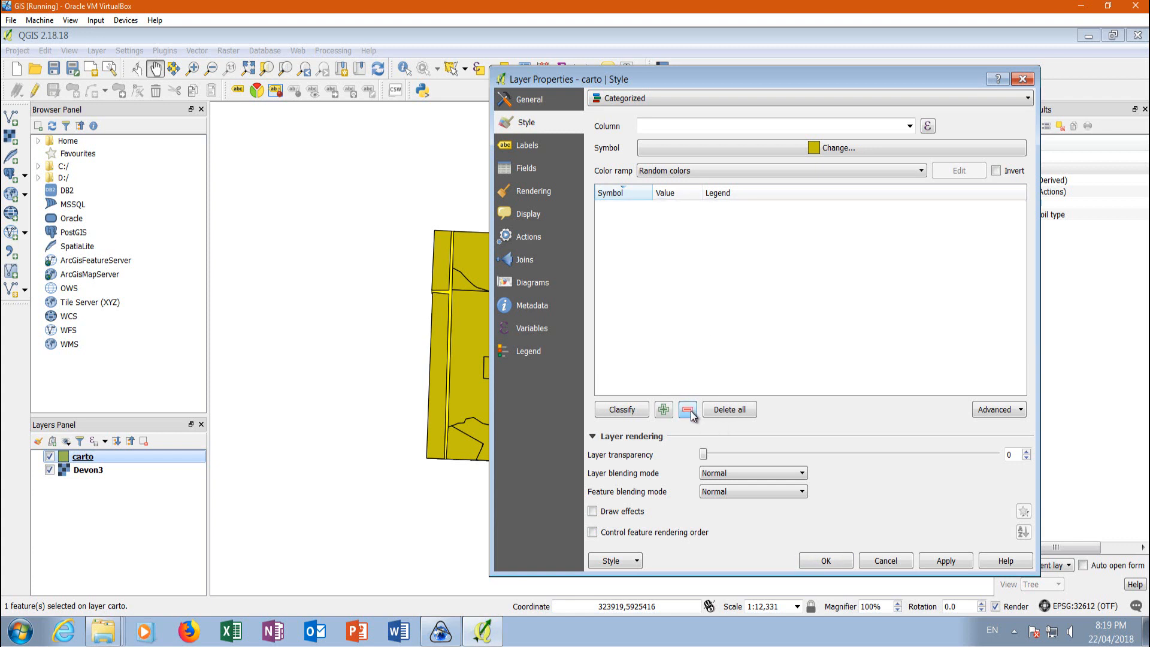
# Classify the carto layer by the Soil Type column with random colors and apply the style to the map.
pyautogui.click(909, 126)
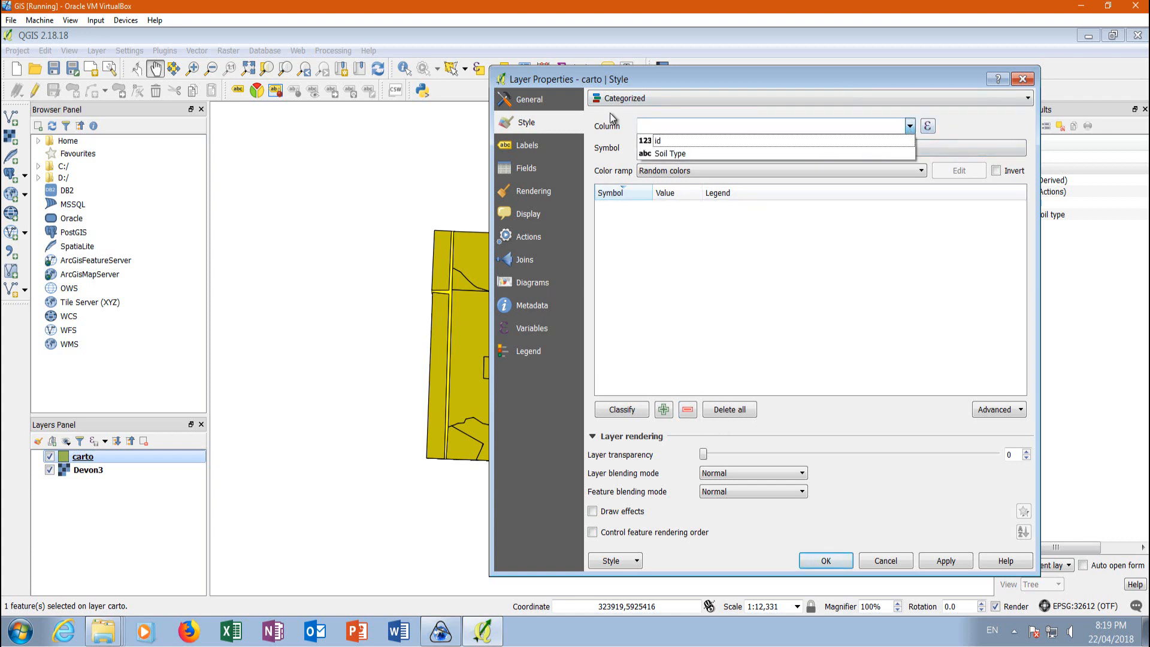
pyautogui.click(669, 154)
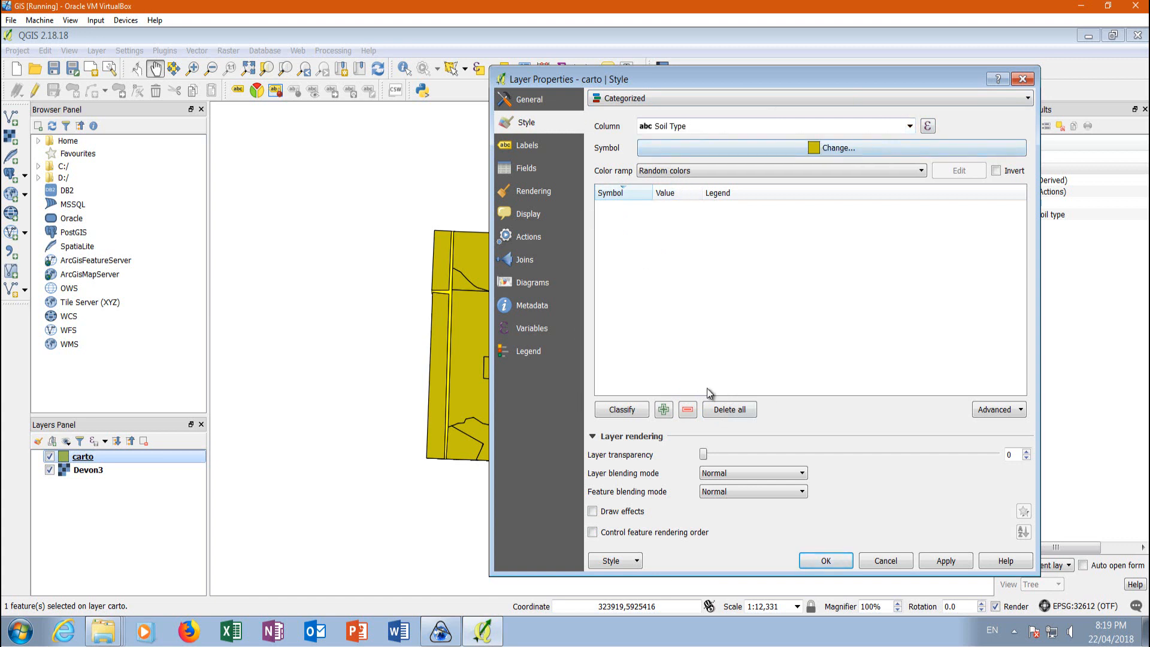
pyautogui.click(623, 411)
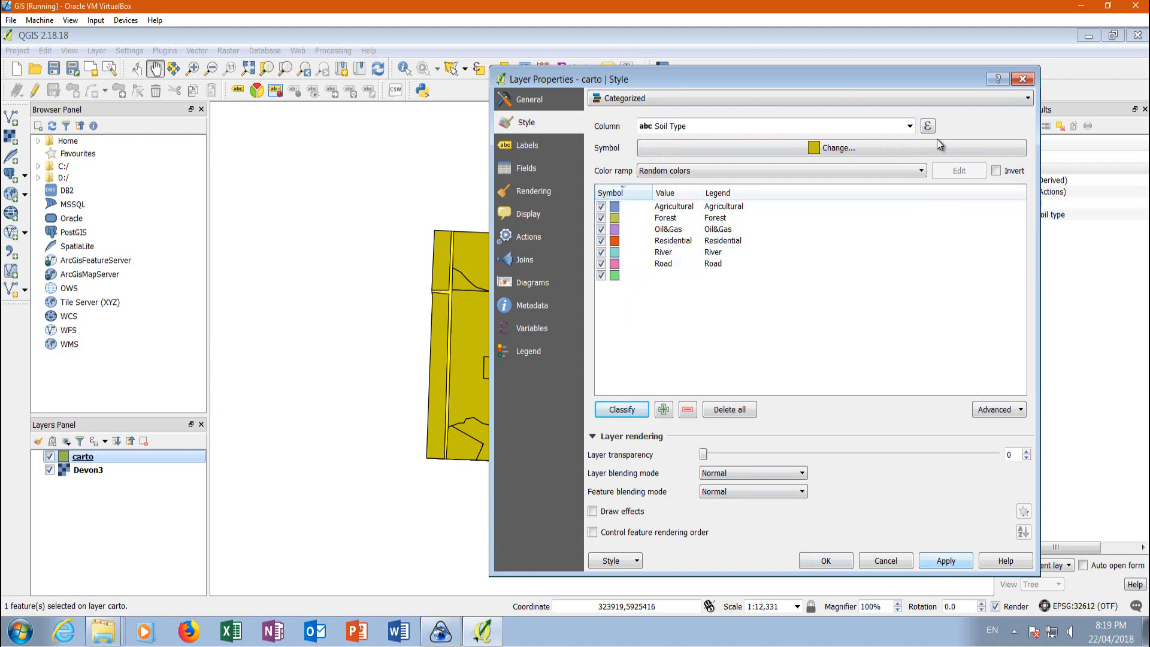
pyautogui.moveTo(757, 81); pyautogui.dragTo(927, 48)
pyautogui.click(1118, 531)
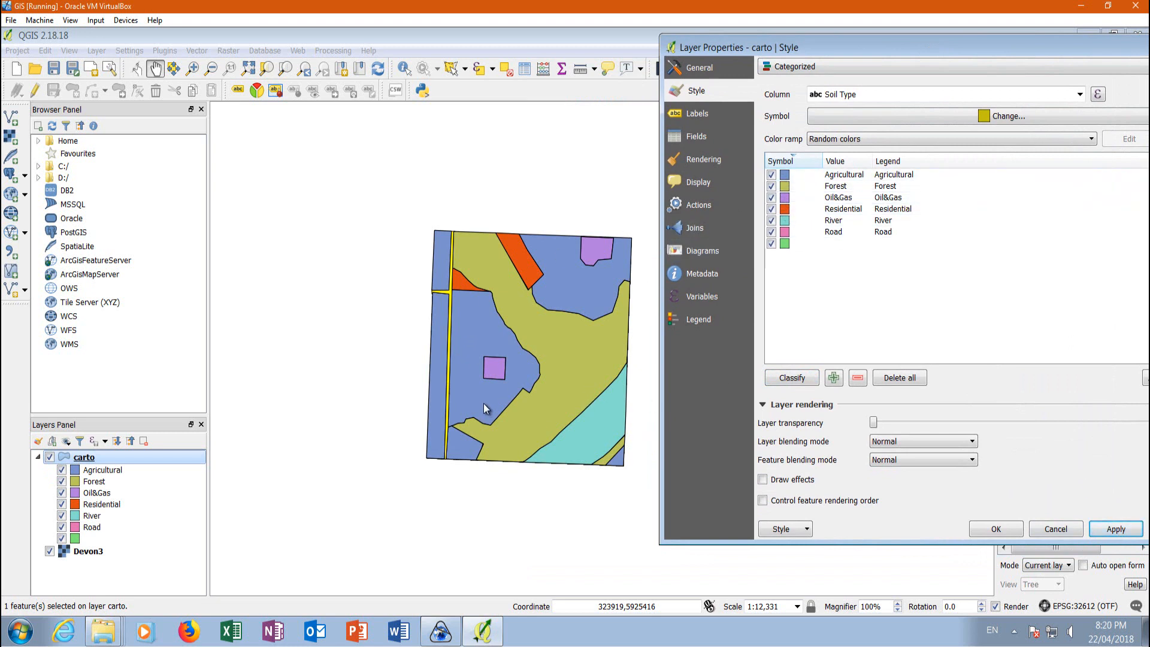
# Change the Agricultural category's fill color to a muted green and apply the style.
pyautogui.doubleClick(786, 174)
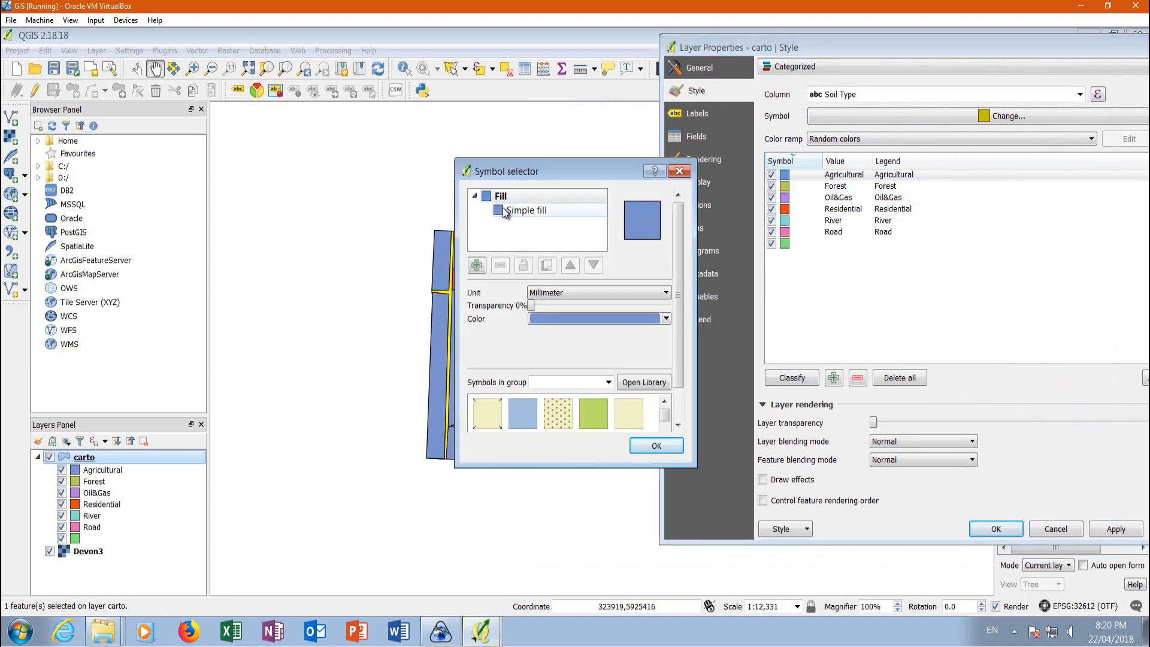
pyautogui.click(668, 321)
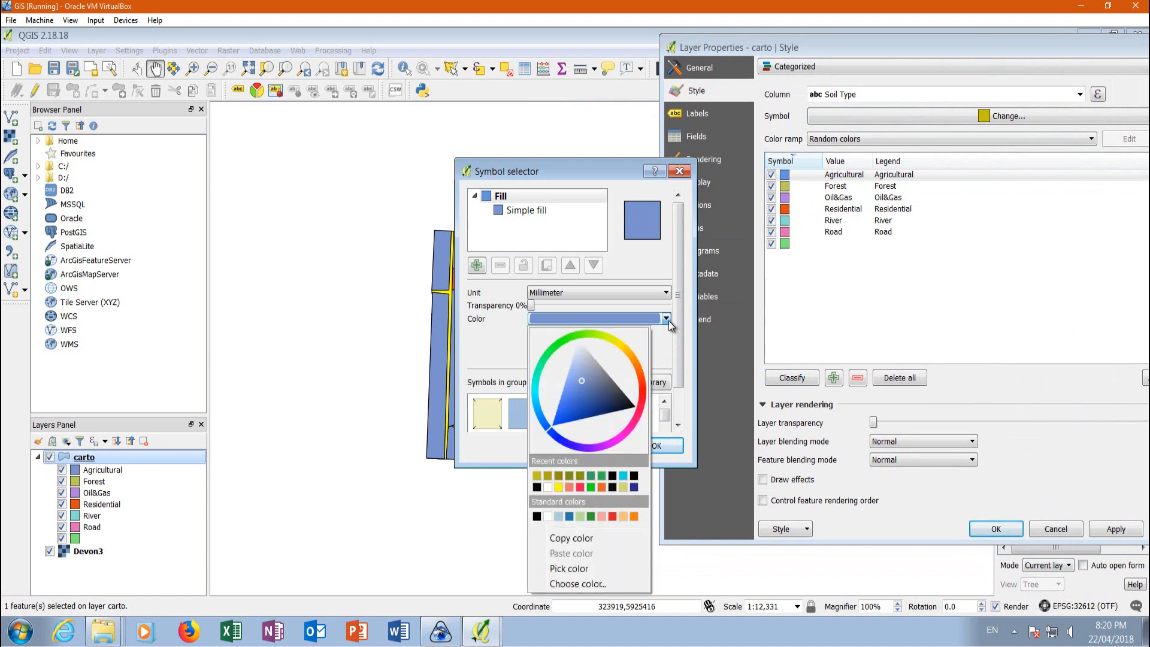
pyautogui.click(541, 365)
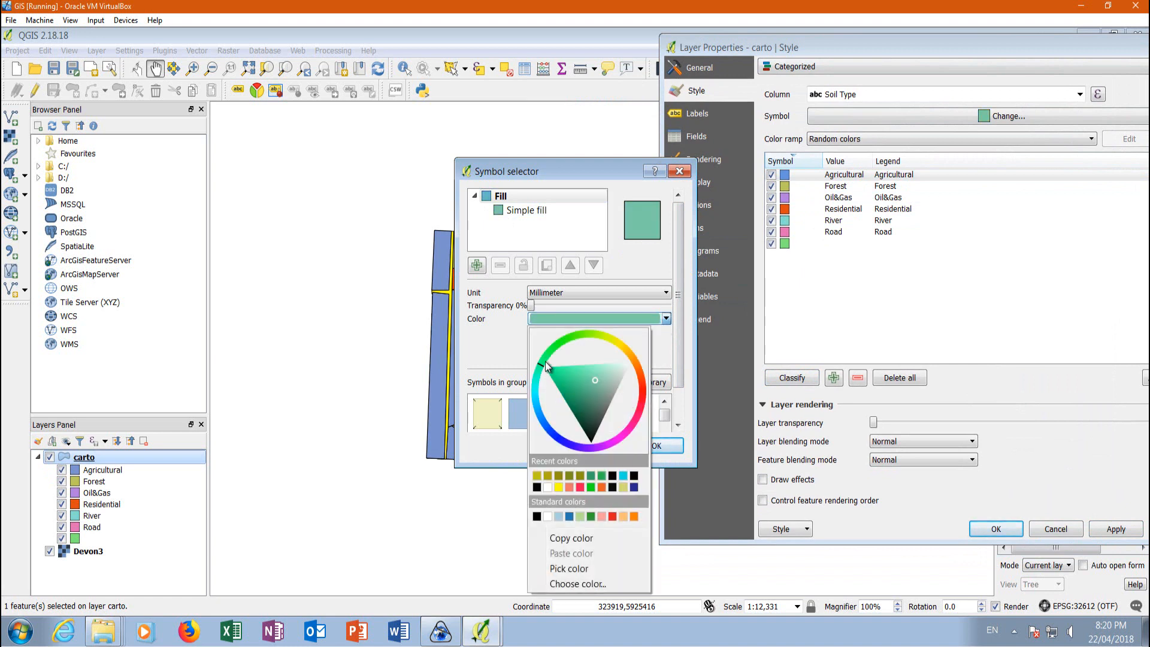
pyautogui.click(551, 357)
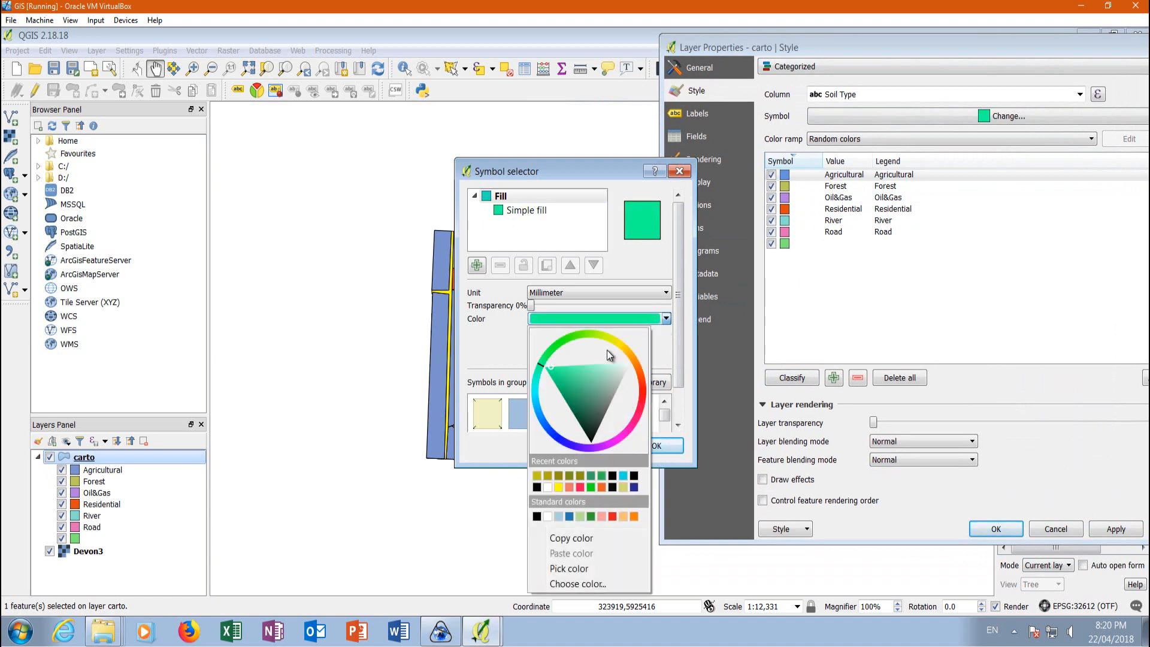
pyautogui.moveTo(550, 366); pyautogui.dragTo(570, 382)
pyautogui.click(677, 449)
pyautogui.click(674, 444)
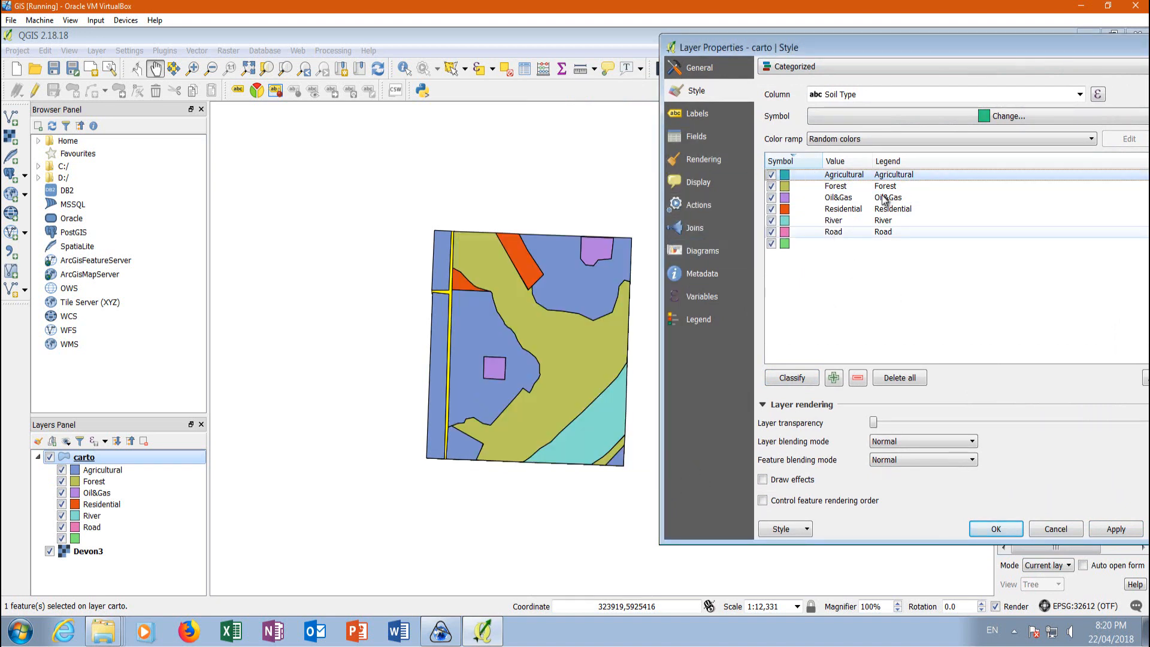
pyautogui.click(1116, 529)
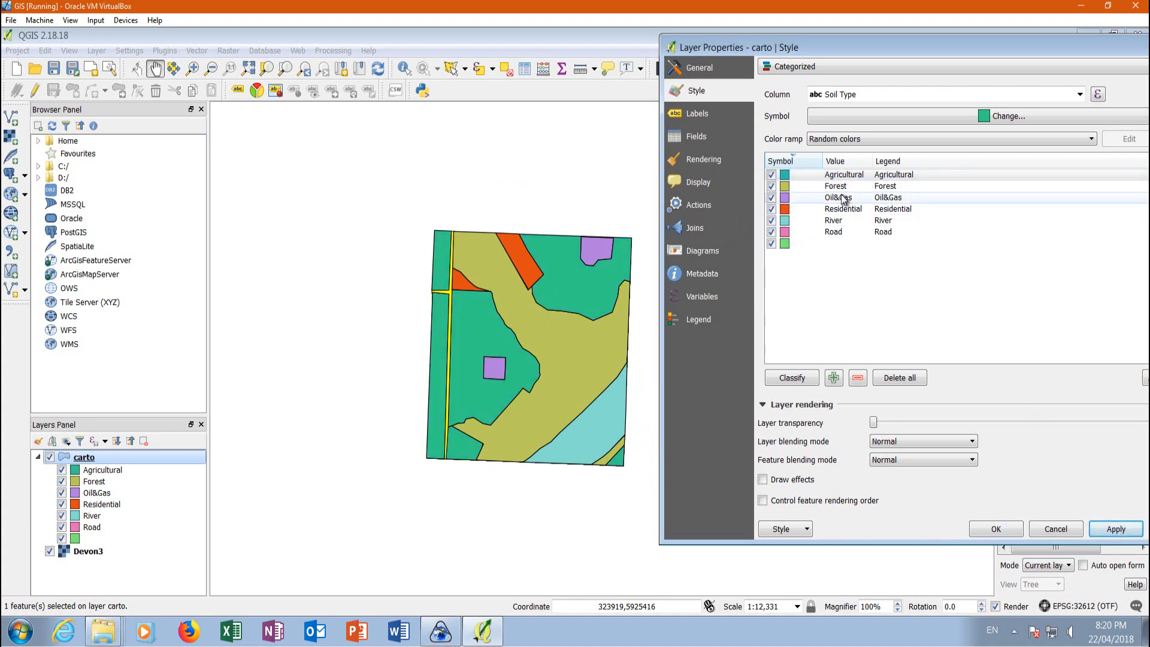
# Change the Forest category's fill color to a dark green from the recent colors.
pyautogui.doubleClick(784, 186)
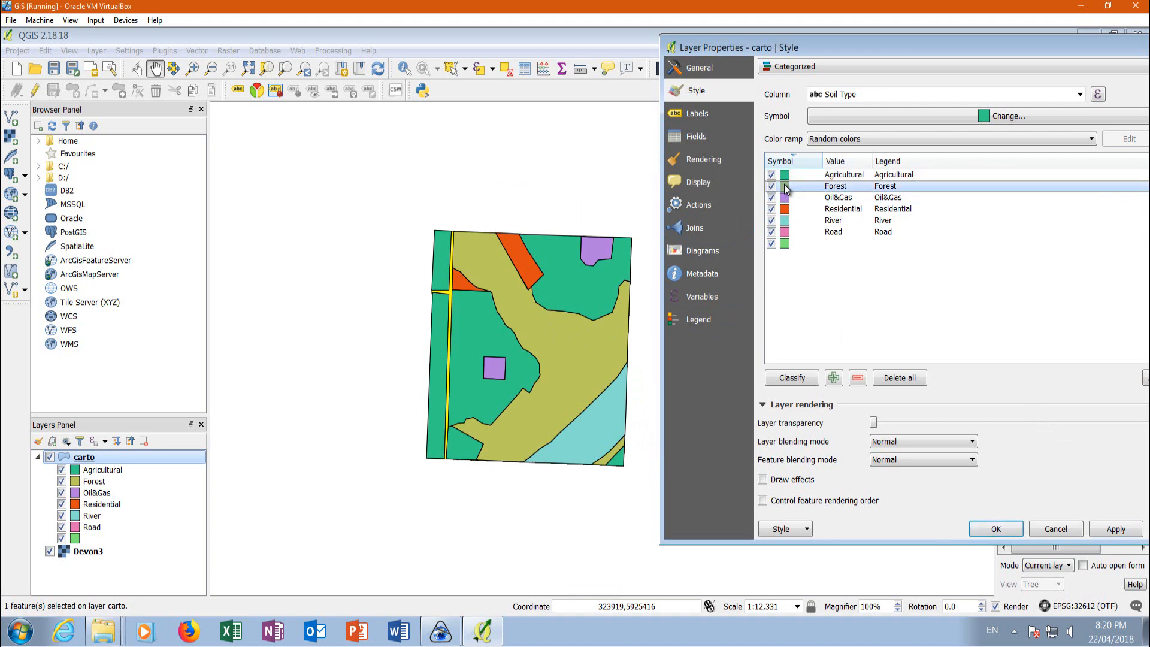
pyautogui.click(666, 319)
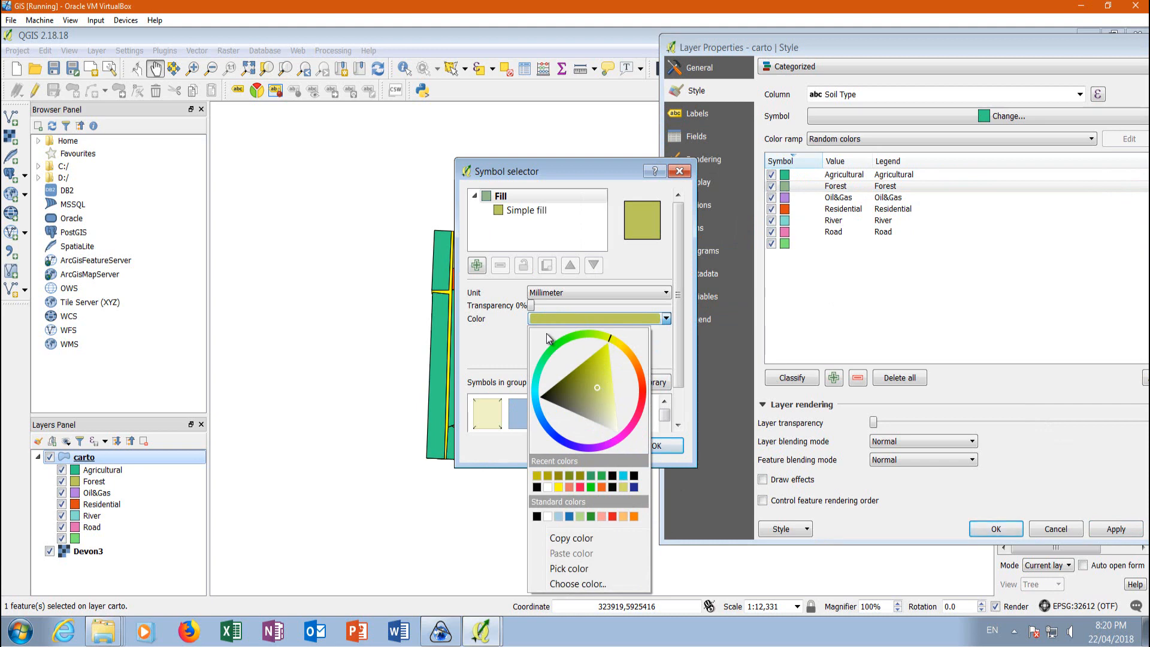
pyautogui.click(672, 324)
pyautogui.click(666, 319)
pyautogui.click(591, 486)
# Change the Agricultural category's fill color to a sandy yellow.
pyautogui.click(666, 319)
pyautogui.click(617, 358)
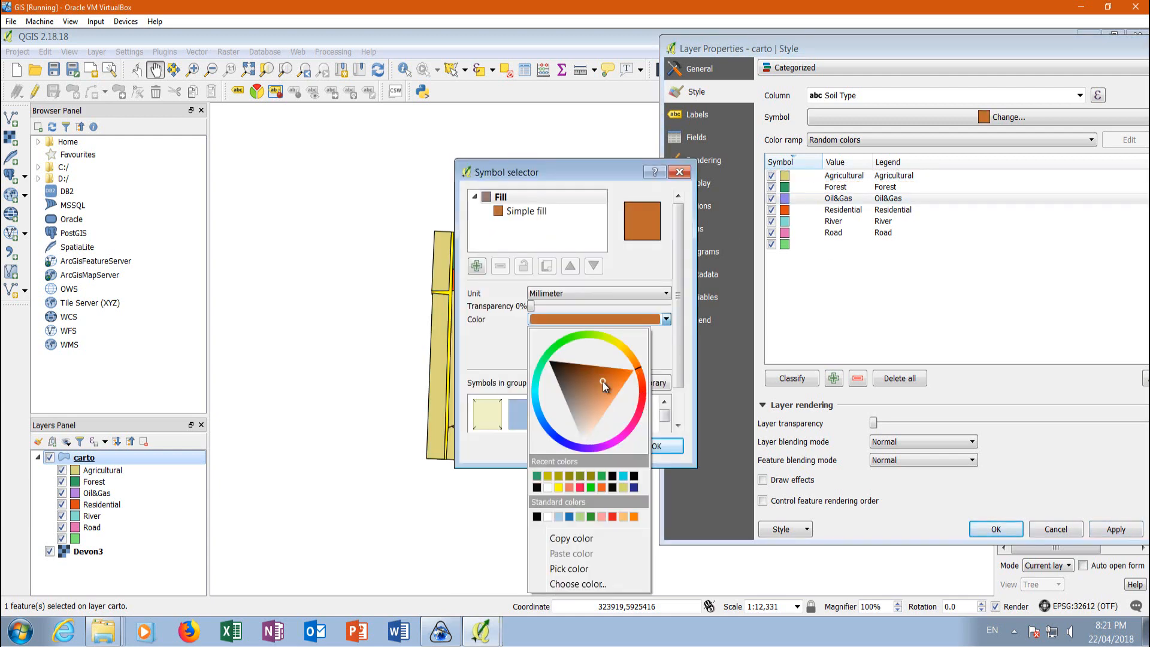
pyautogui.moveTo(603, 382); pyautogui.dragTo(612, 376)
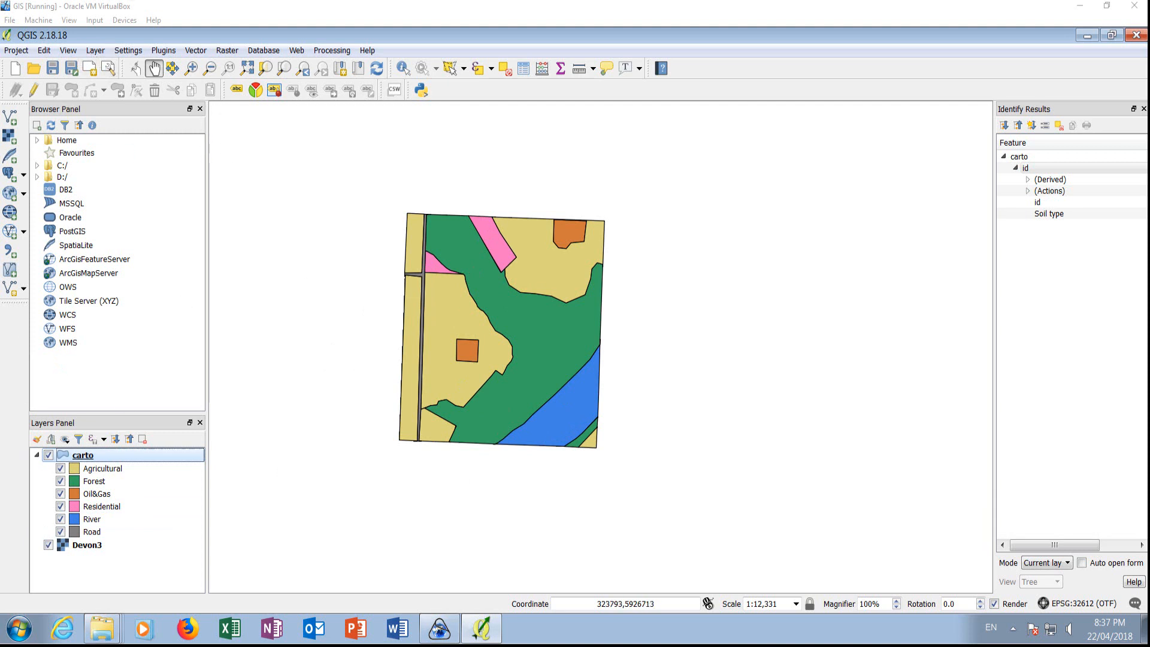
# Add the raster Flood map_WSG 84_12 from the Lesson5 folder to the project.
pyautogui.click(9, 136)
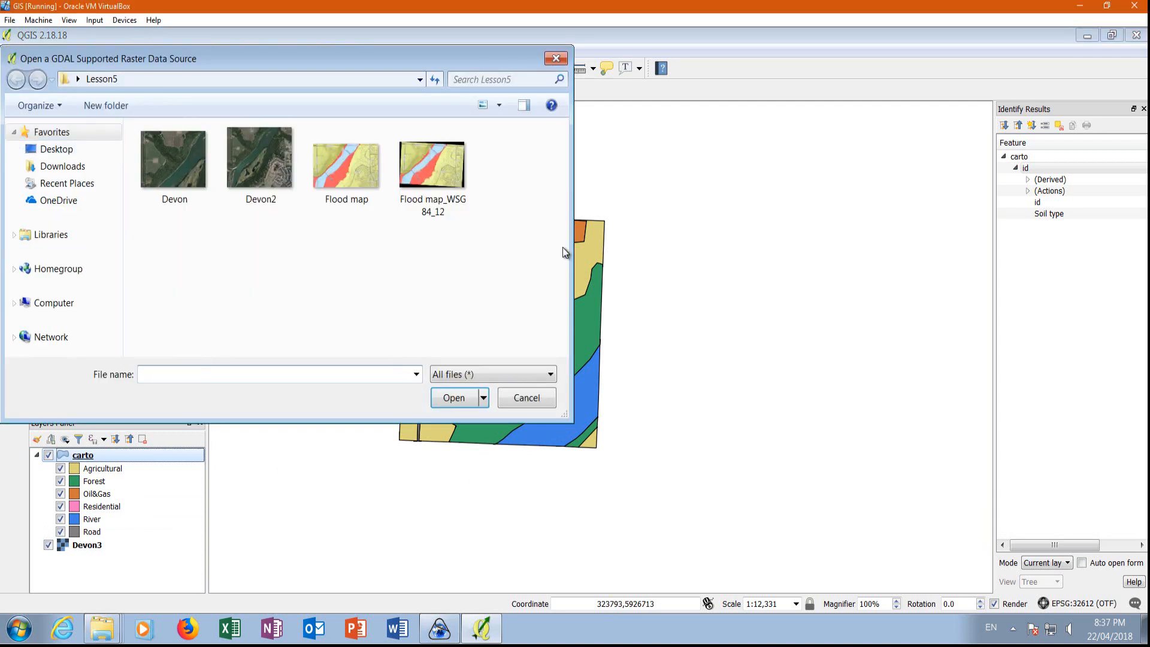
pyautogui.click(429, 171)
pyautogui.click(453, 398)
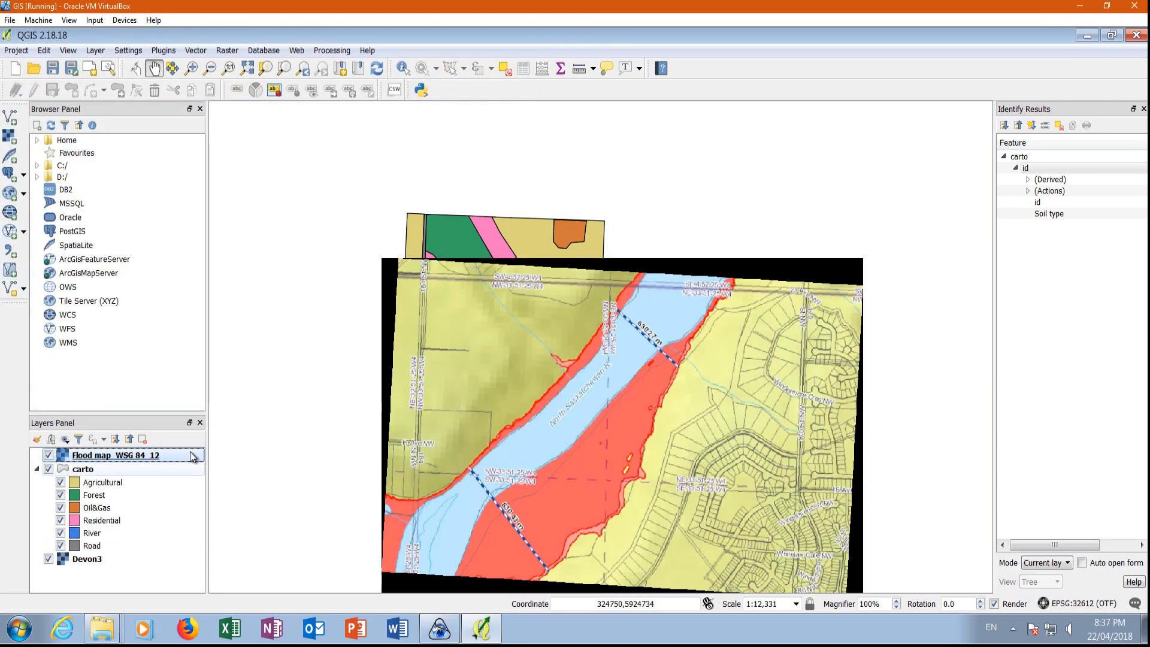
# Set the global transparency of the Flood map_WSG 84_12 layer to 61% and inspect the overlay along the river.
pyautogui.rightClick(94, 453)
pyautogui.click(151, 434)
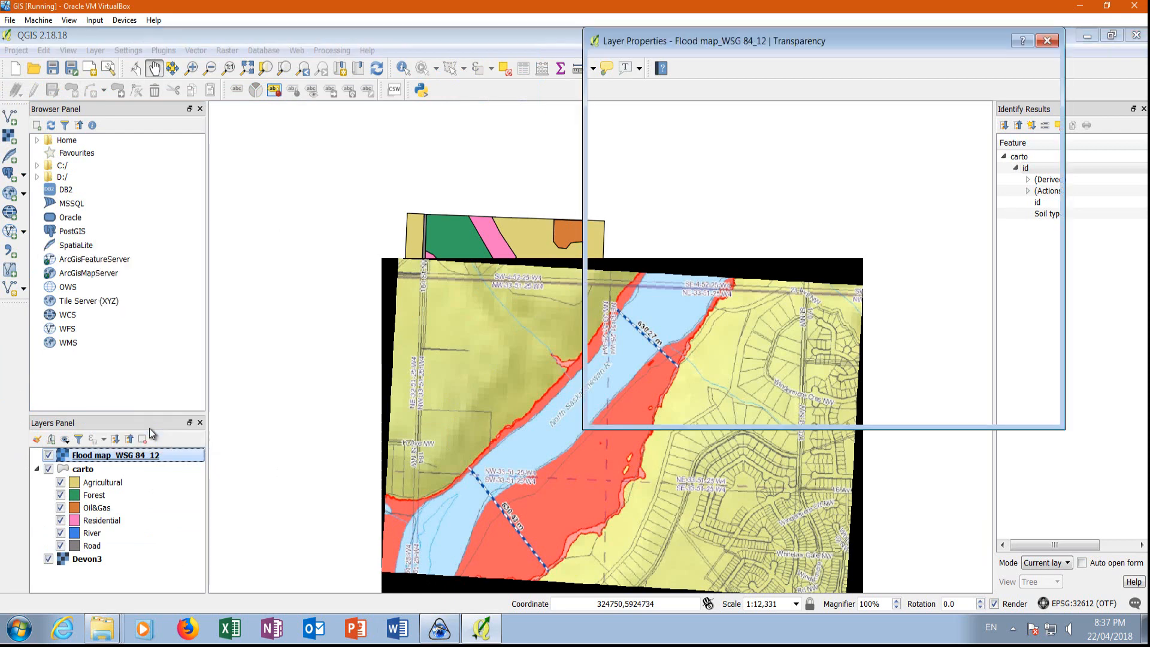
pyautogui.moveTo(698, 74); pyautogui.dragTo(795, 75)
pyautogui.click(963, 415)
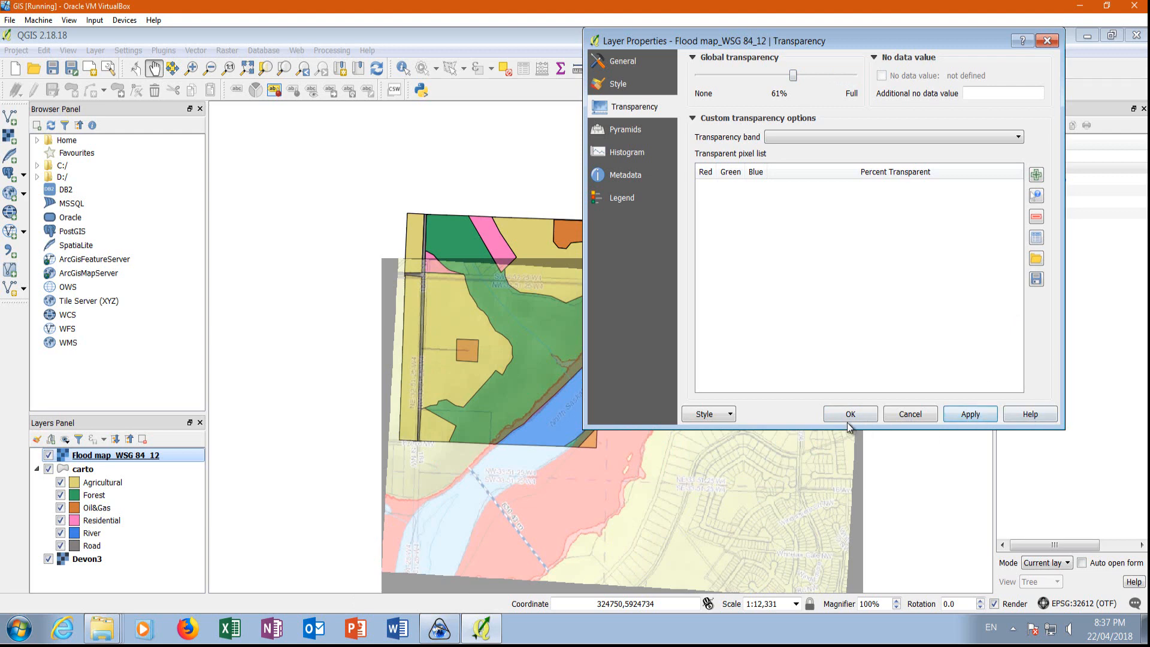
pyautogui.click(848, 413)
pyautogui.scroll(2, 518, 411)
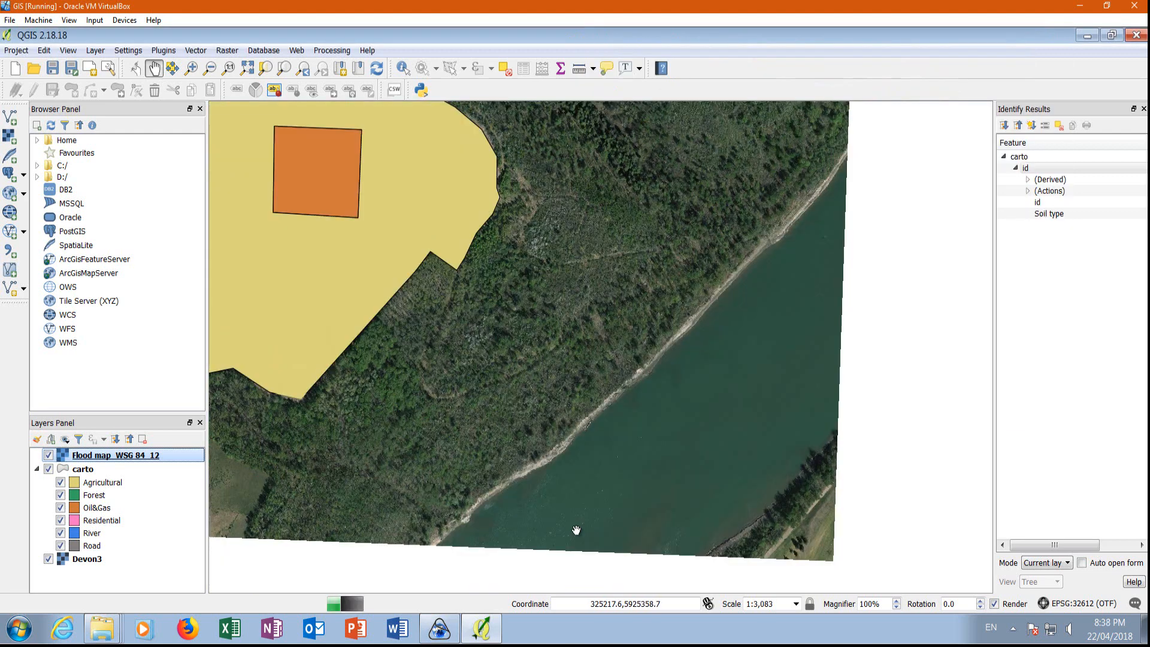
pyautogui.scroll(-1, 488, 326)
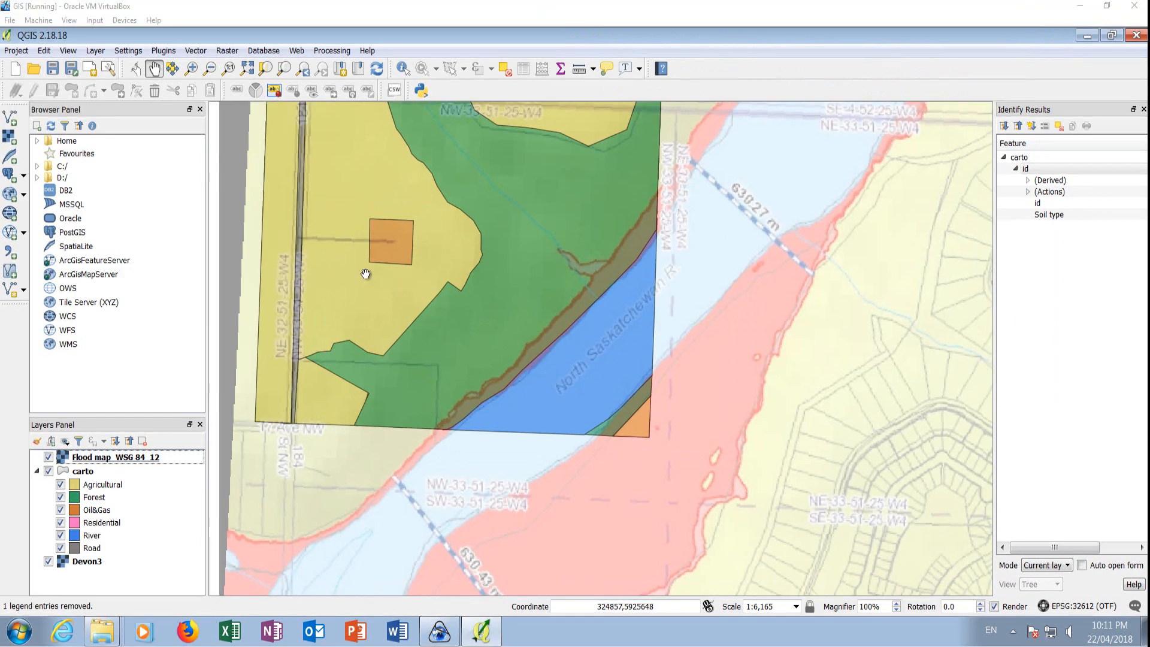
# Start a new polygon shapefile layer using the WGS 84 / UTM zone 12N (EPSG:32612) coordinate system.
pyautogui.click(93, 51)
pyautogui.moveTo(110, 75)
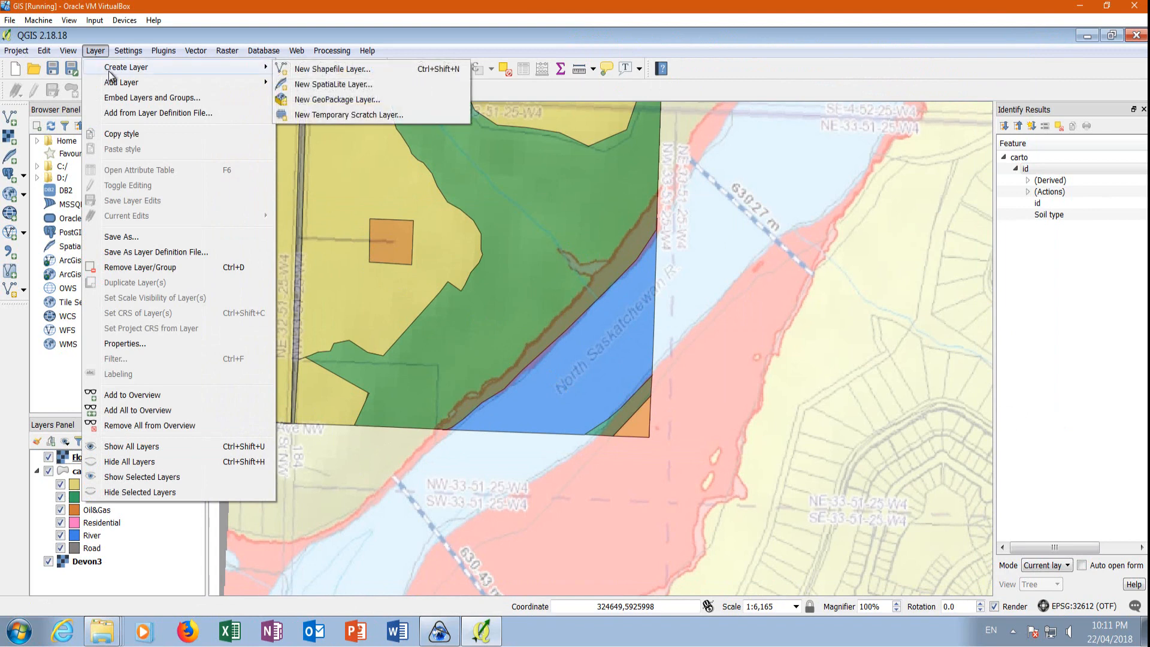
pyautogui.click(318, 72)
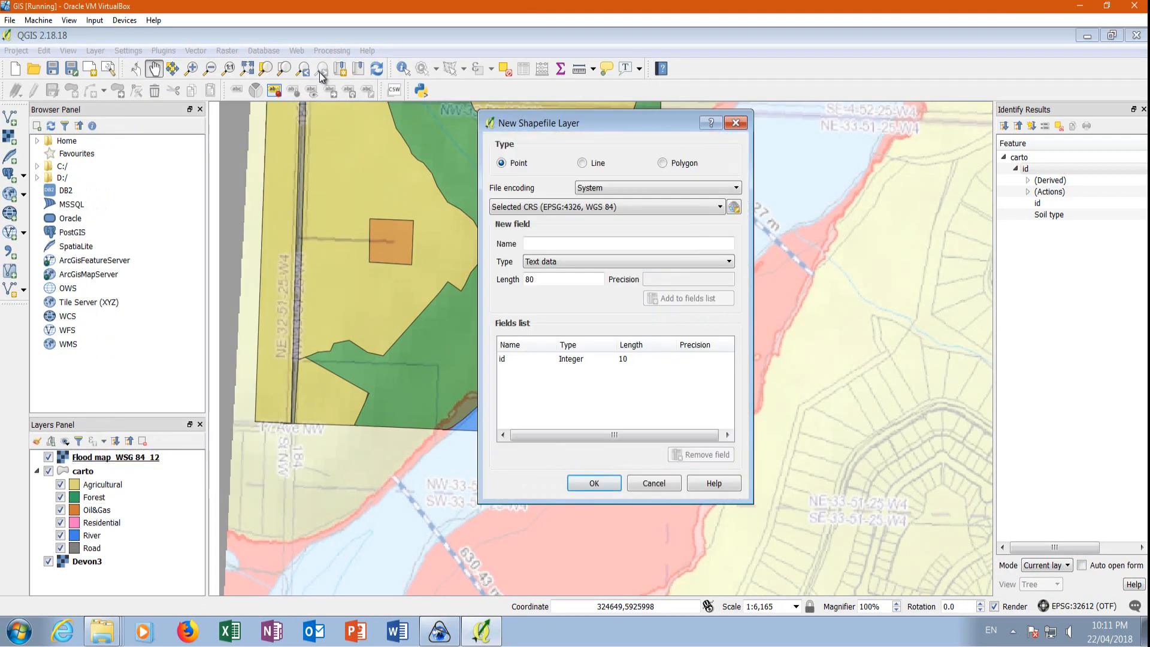
pyautogui.click(663, 163)
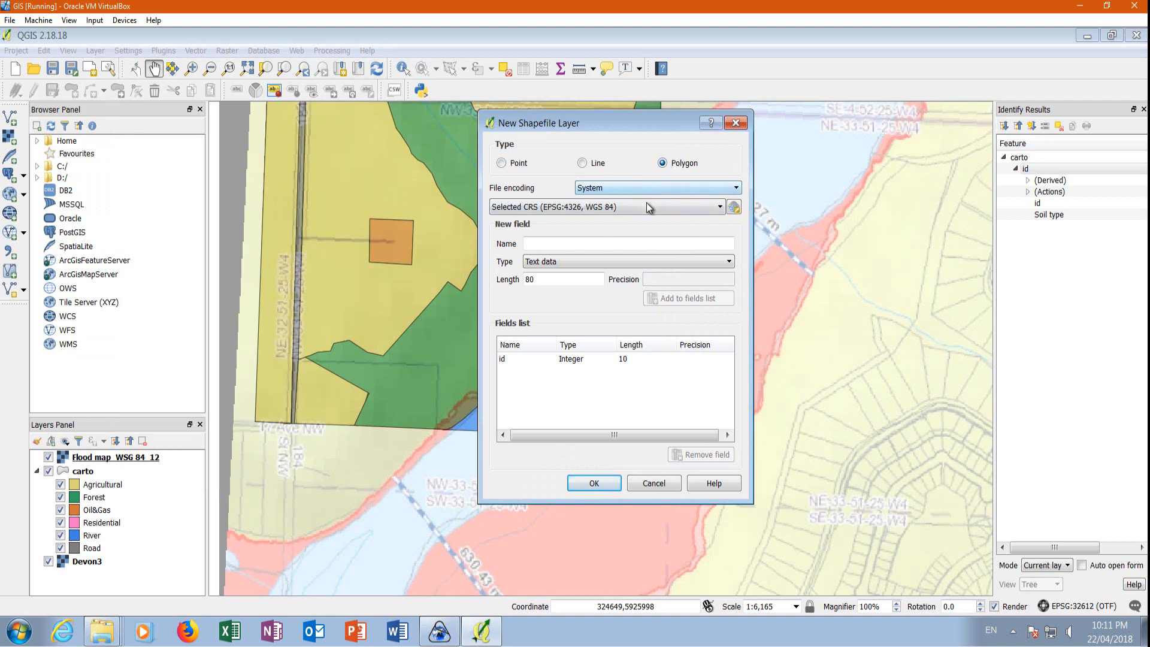
pyautogui.click(733, 208)
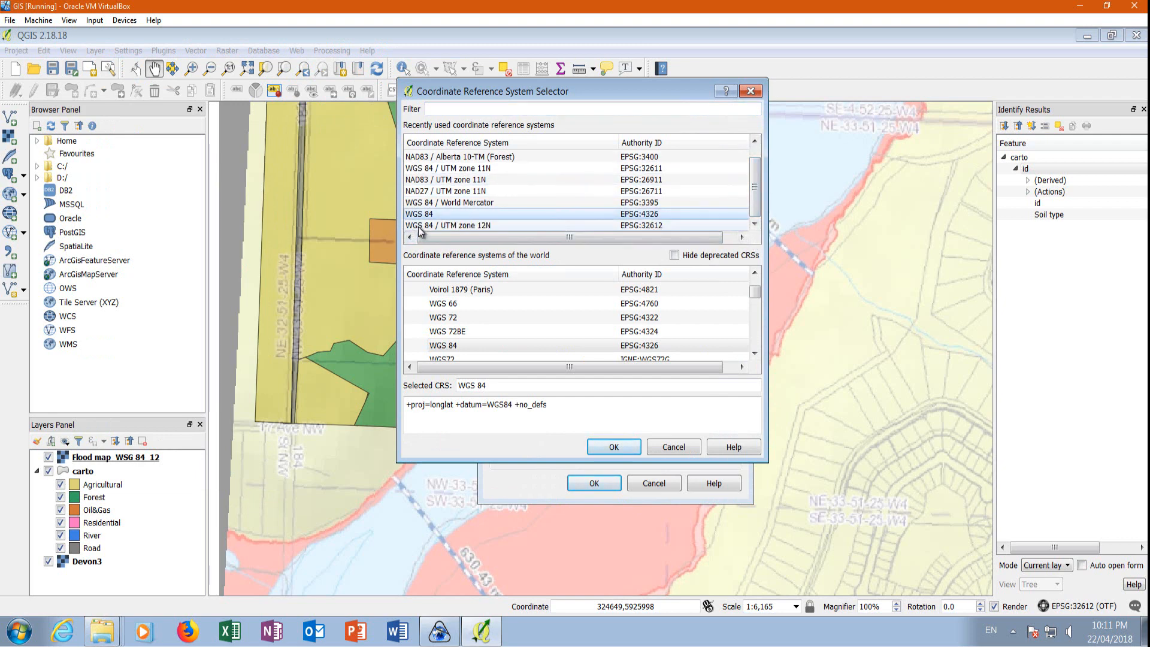
pyautogui.click(419, 225)
pyautogui.click(633, 447)
# Enter Flood as the new field name and save the shapefile as Flood in the Lesson6 folder.
pyautogui.click(529, 244)
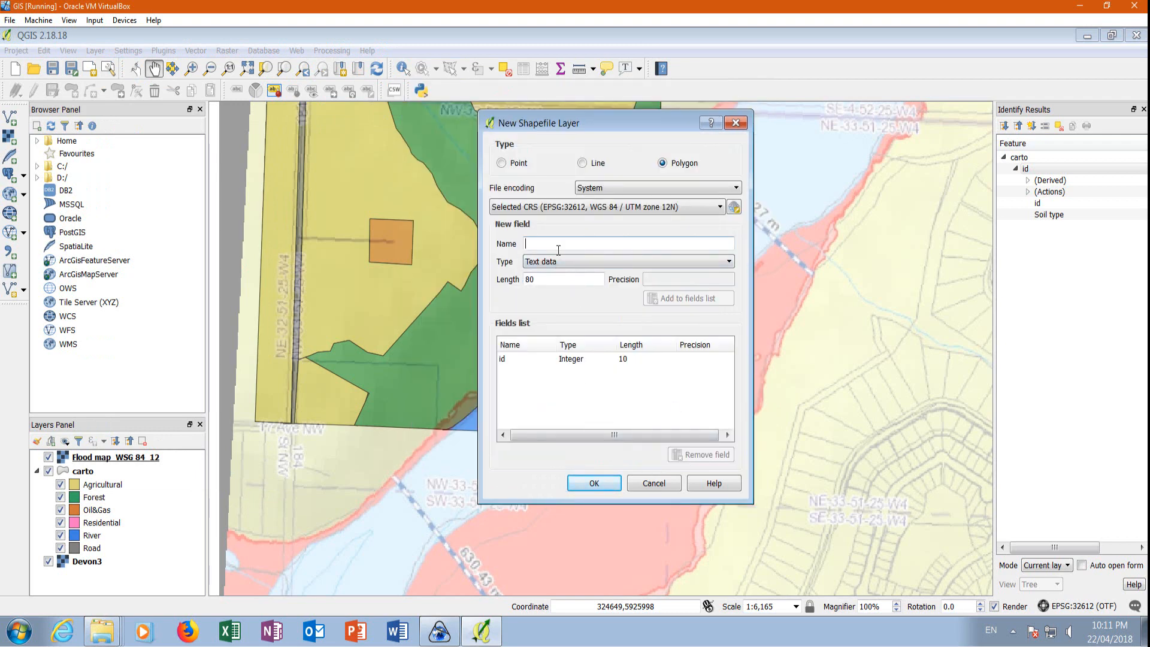
pyautogui.write('Flood')
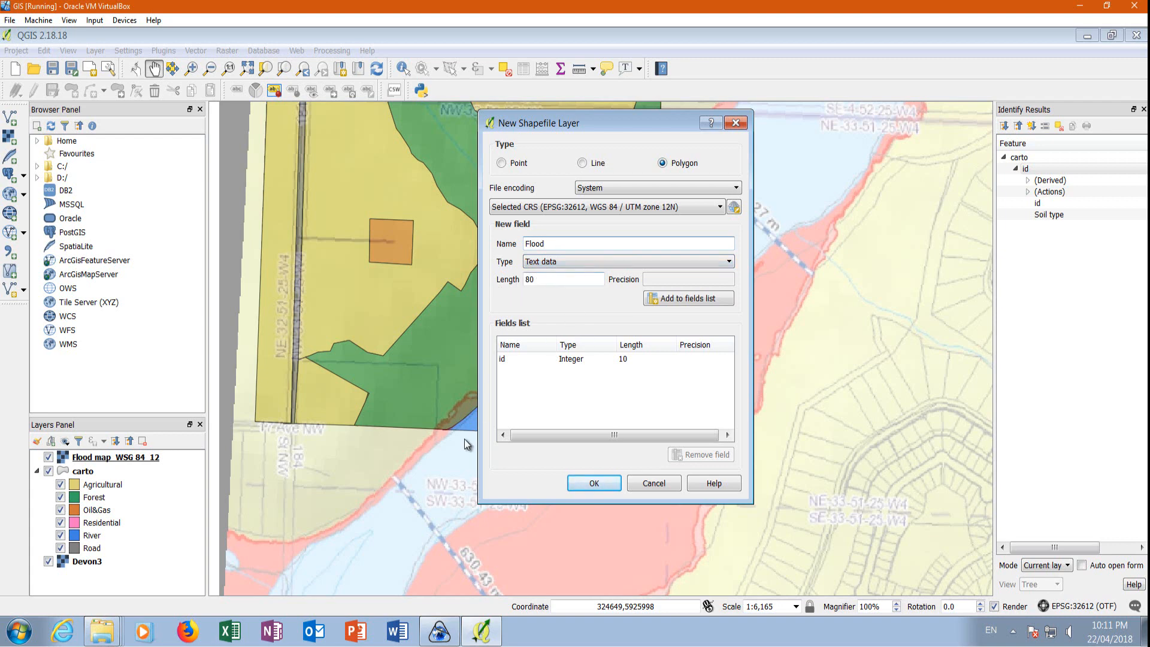
pyautogui.click(593, 482)
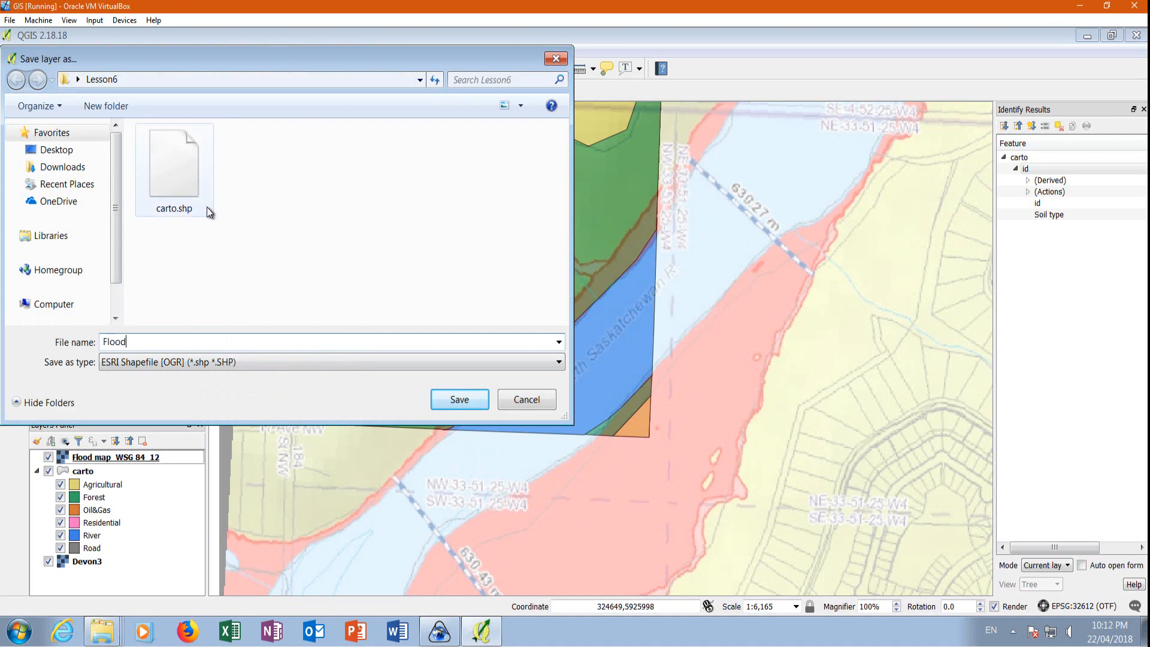
pyautogui.click(452, 400)
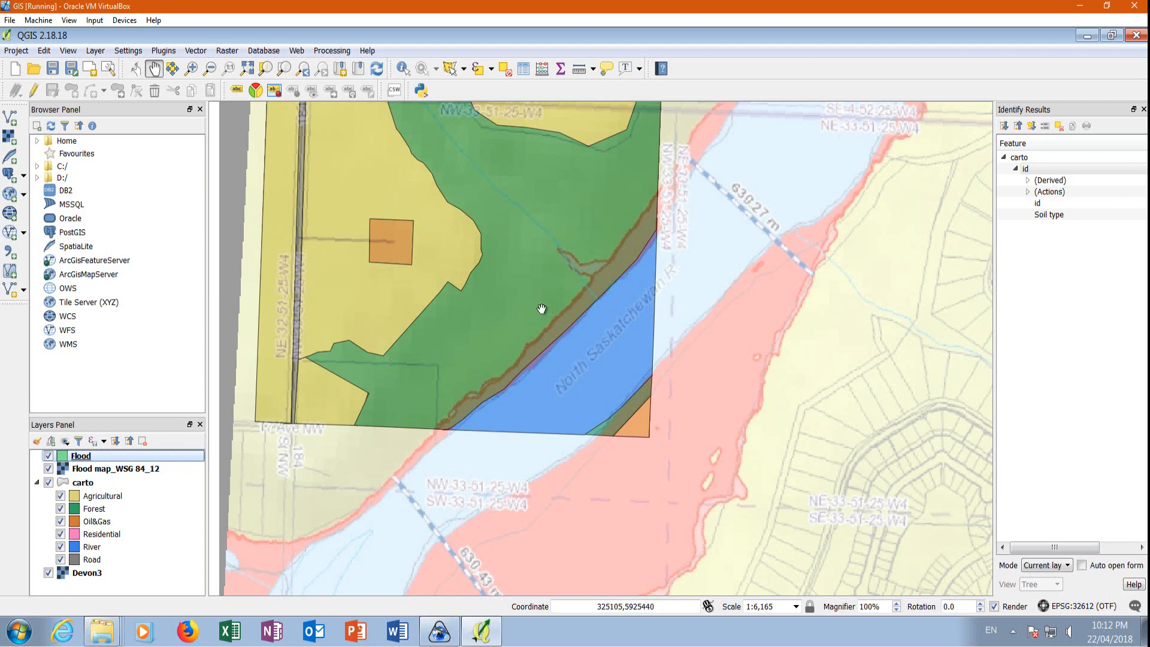
# Turn off avoiding intersections for the carto layer in the snapping options.
pyautogui.click(128, 52)
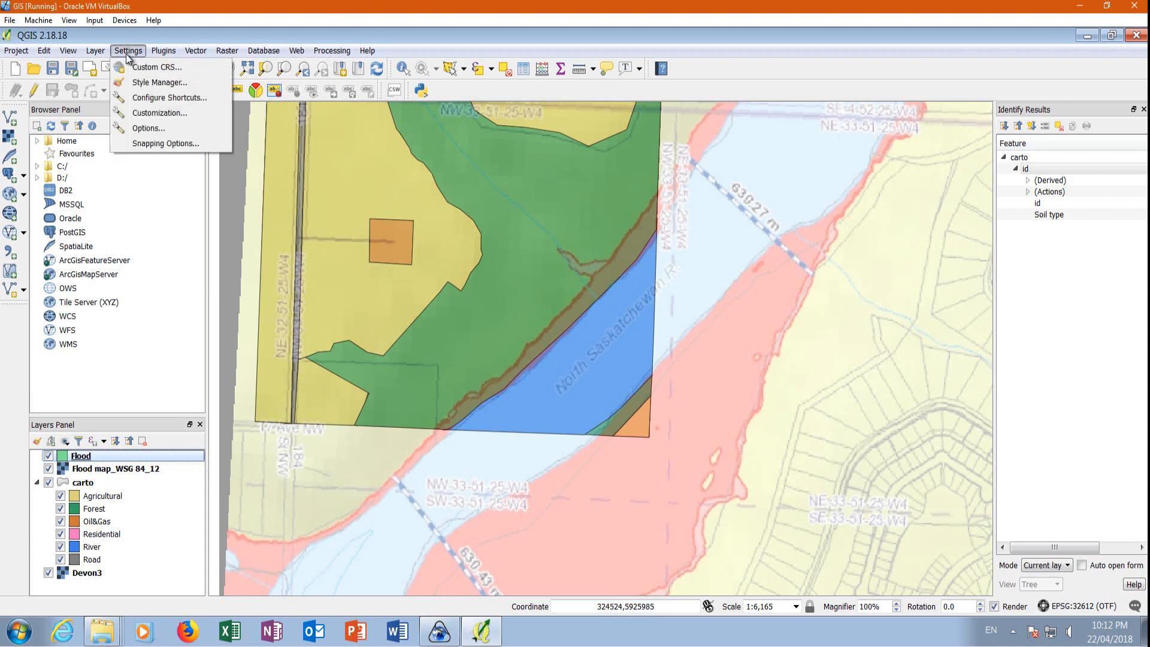
pyautogui.click(137, 144)
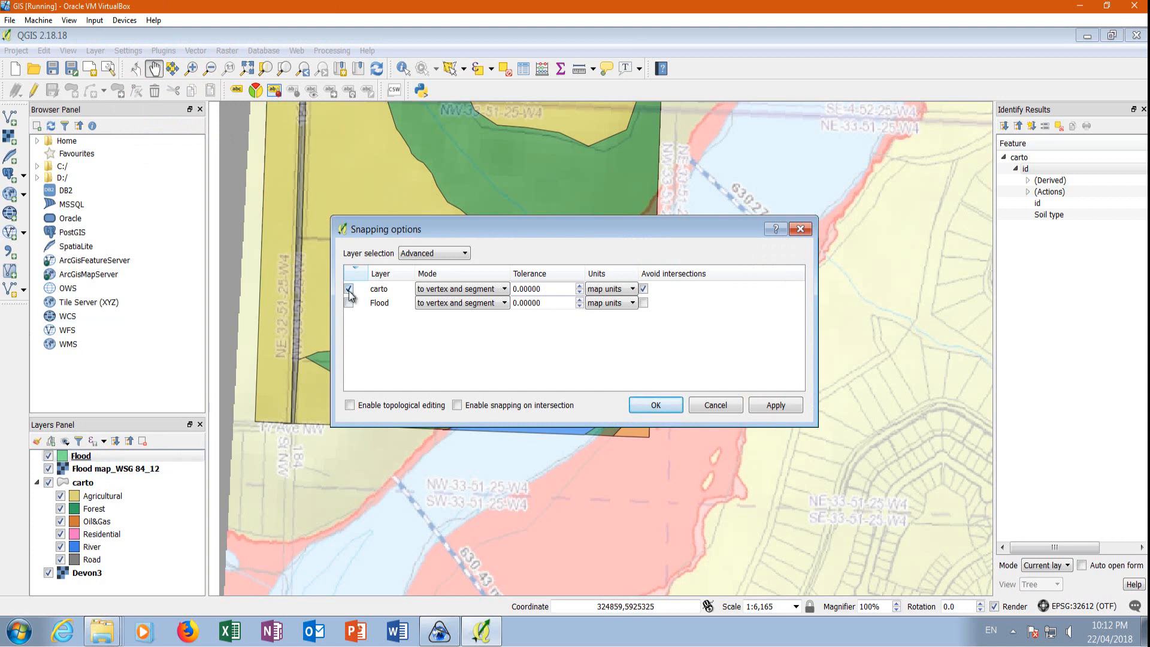
pyautogui.click(642, 288)
pyautogui.click(656, 405)
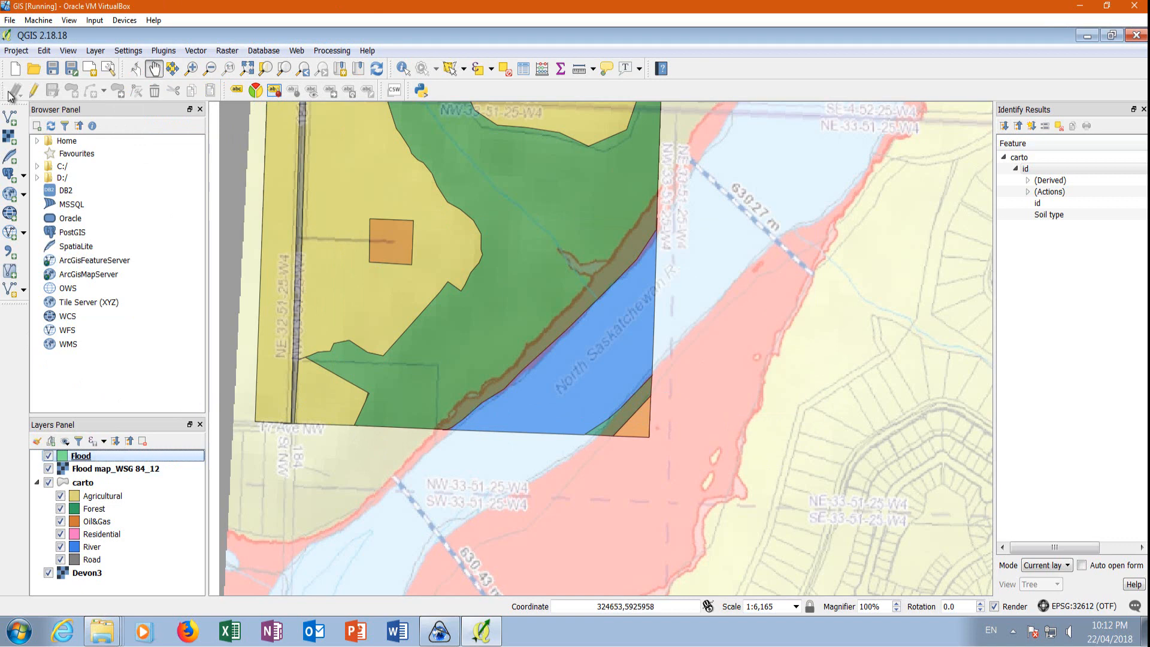
# Digitize the flood zone polygon in the Flood layer along the river's northwest bank, including the side inlet, within the carto area.
pyautogui.click(33, 91)
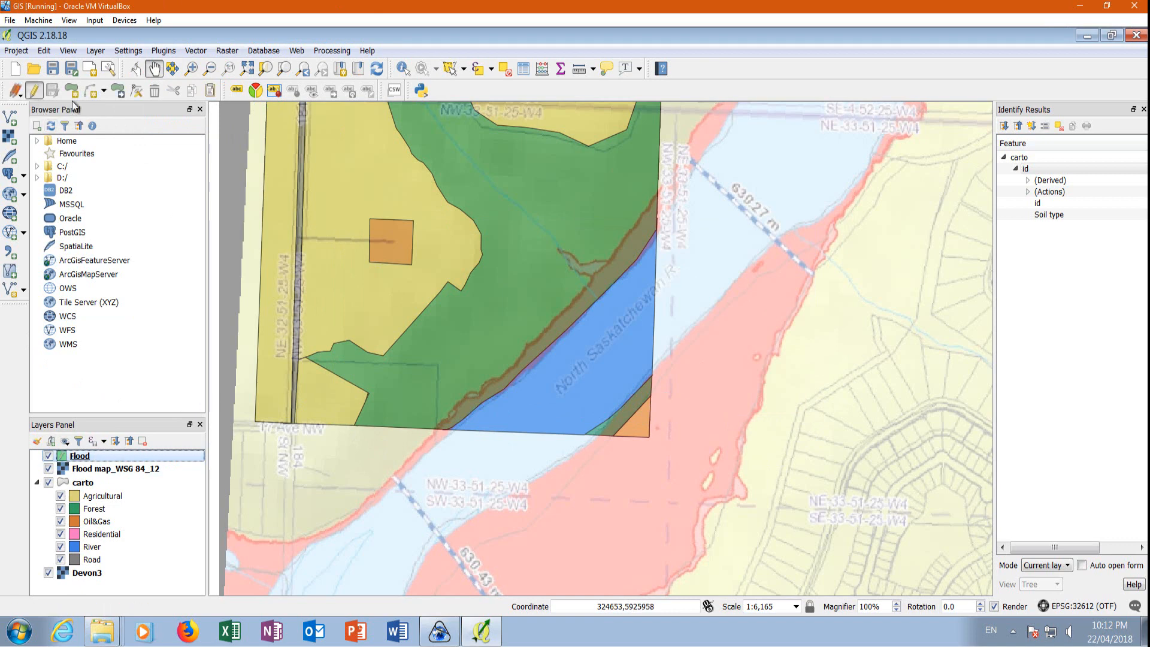
pyautogui.click(72, 90)
pyautogui.scroll(2, 453, 417)
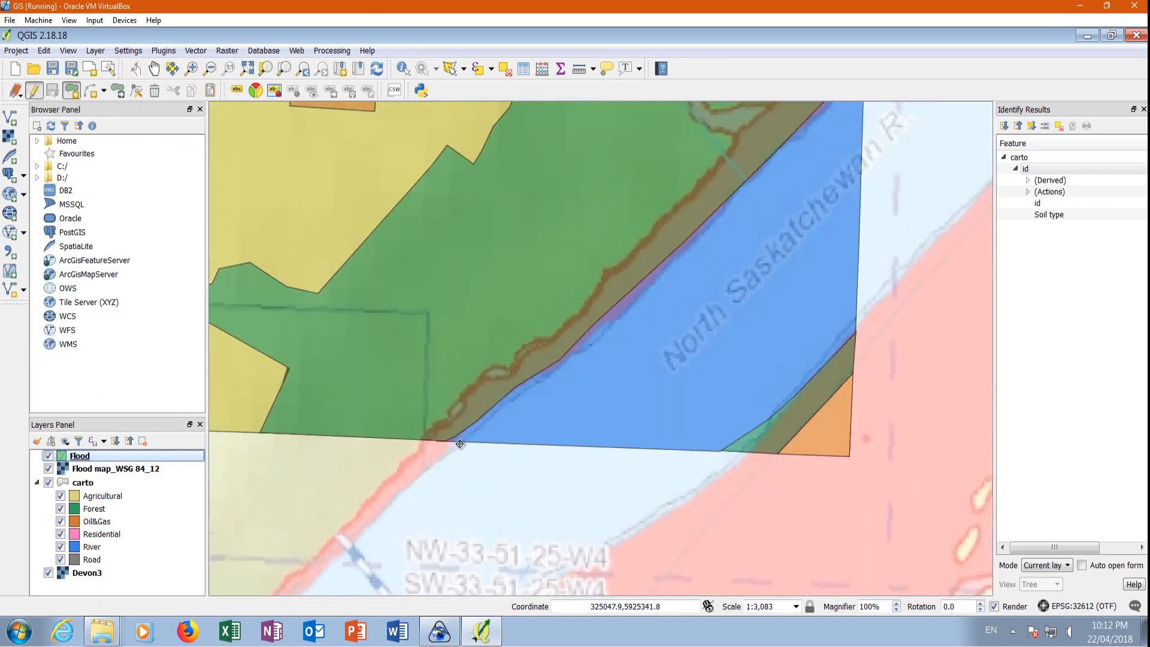
pyautogui.click(384, 442)
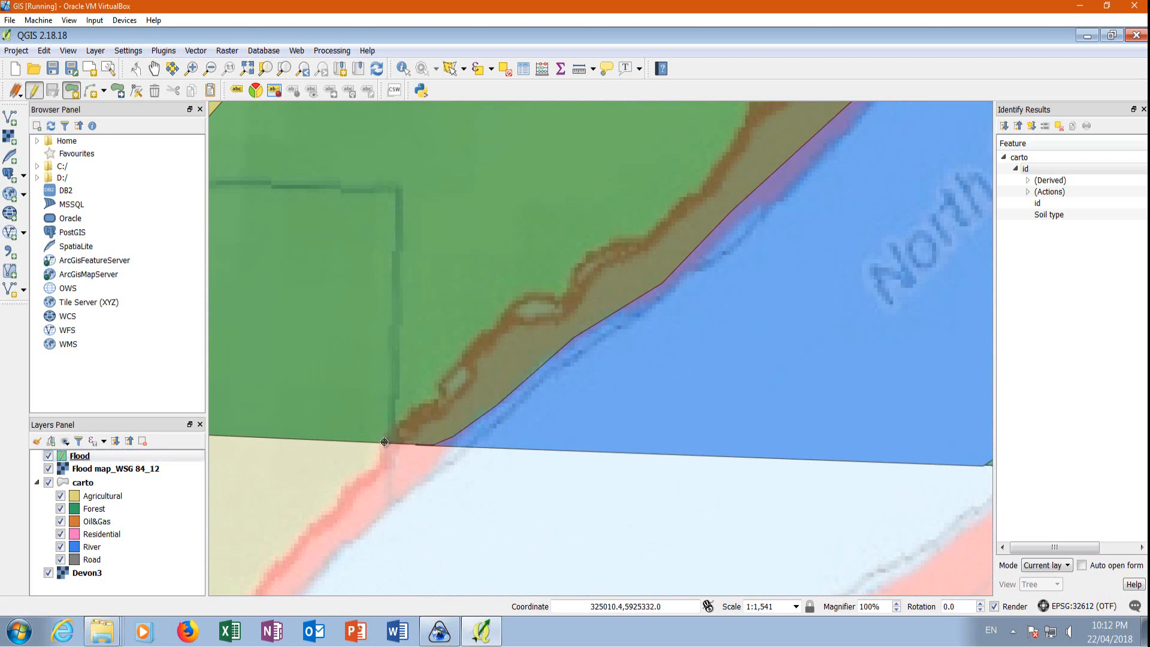
pyautogui.click(470, 346)
pyautogui.click(571, 305)
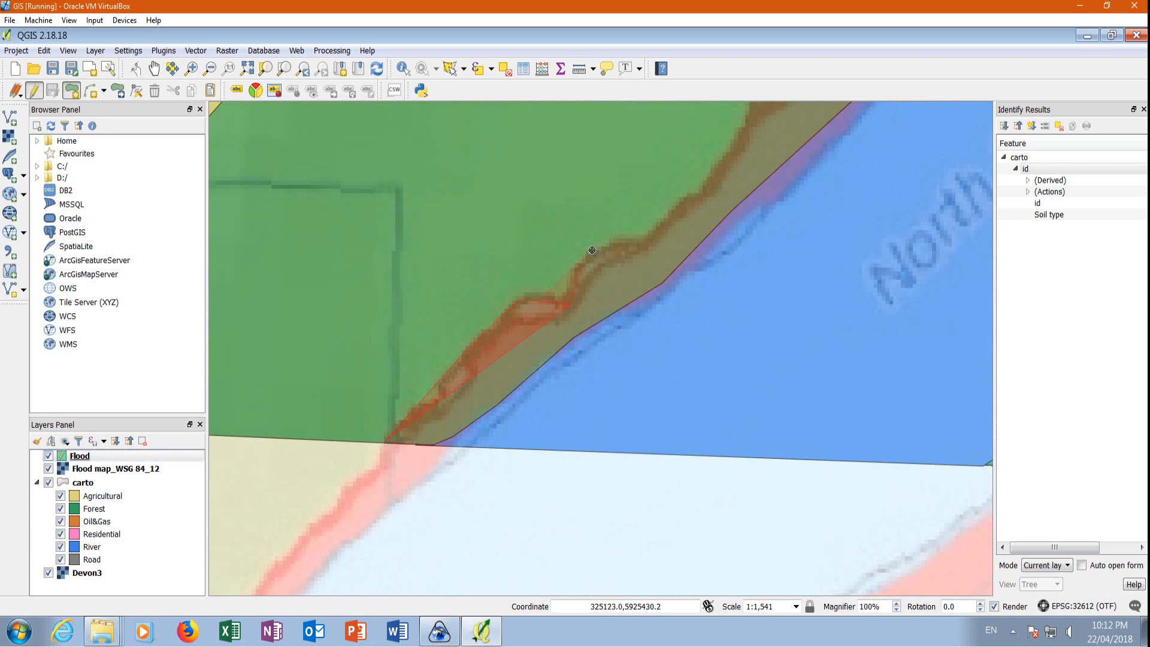
pyautogui.scroll(-2, 572, 259)
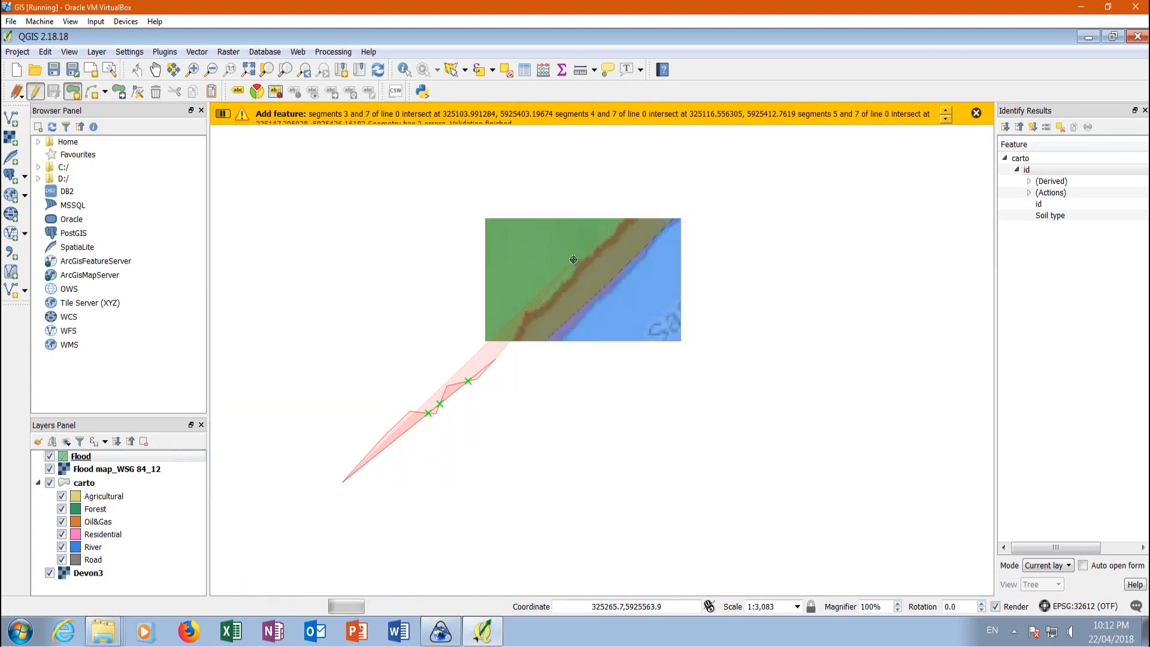
pyautogui.scroll(2, 683, 302)
pyautogui.click(591, 129)
pyautogui.click(629, 157)
pyautogui.click(691, 155)
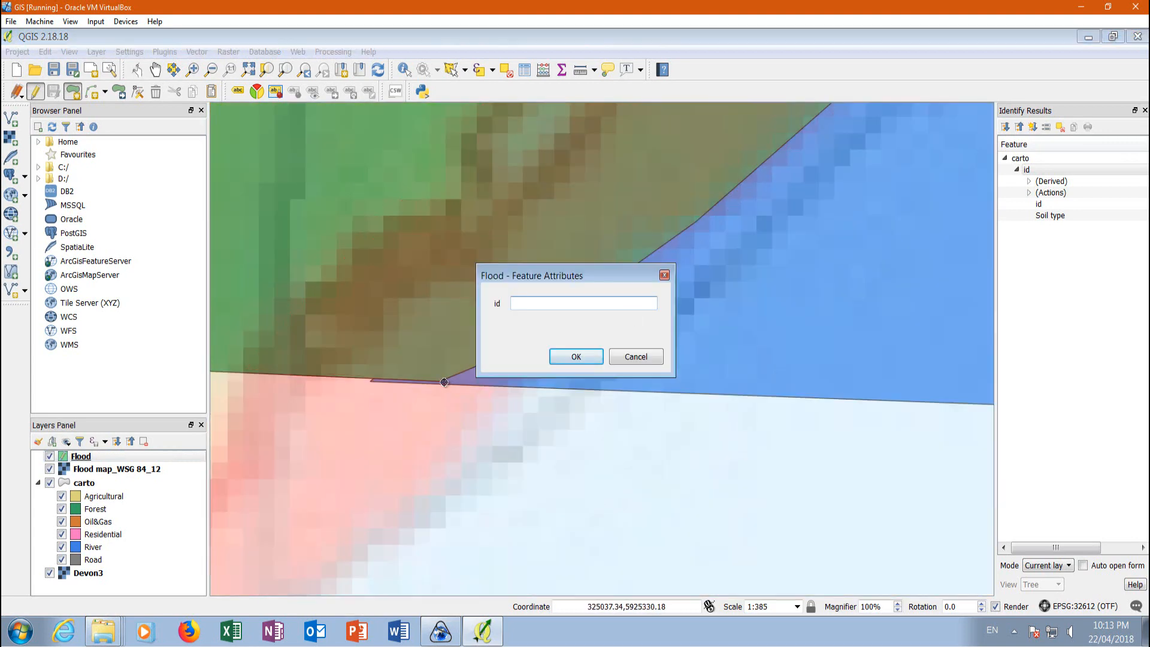
pyautogui.click(579, 352)
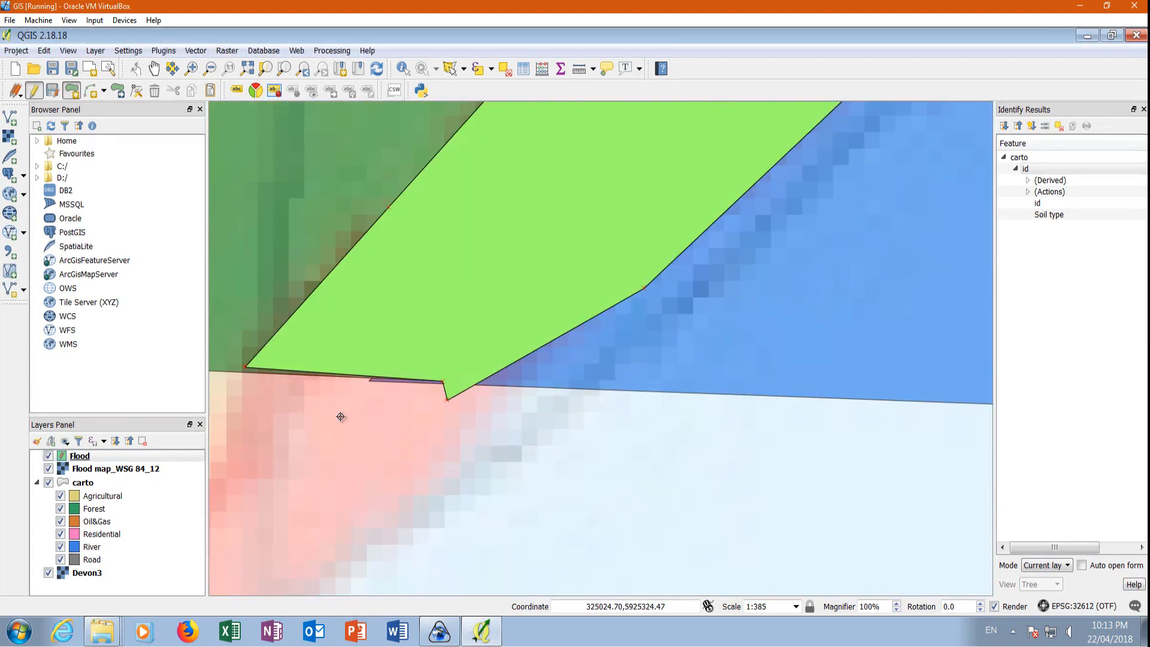
# Check the new flood polygon, save the Flood layer edits, and hide the Flood map_WSG 84_12 raster.
pyautogui.scroll(-2, 340, 417)
pyautogui.scroll(-1, 406, 455)
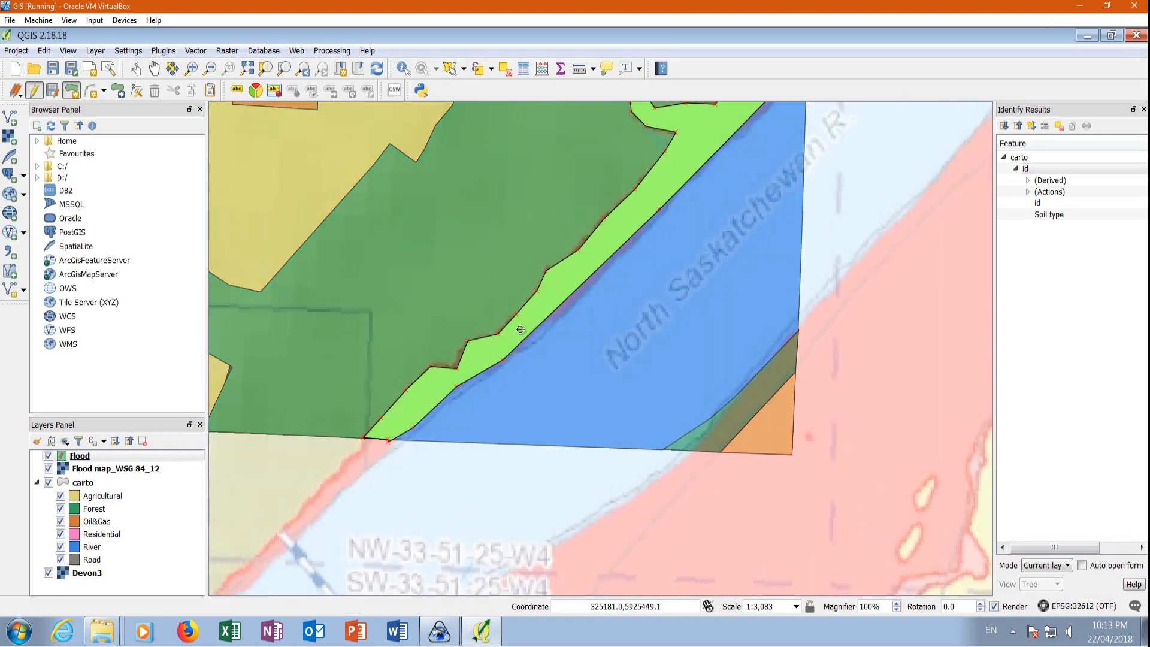
pyautogui.scroll(-1, 520, 327)
pyautogui.scroll(2, 685, 157)
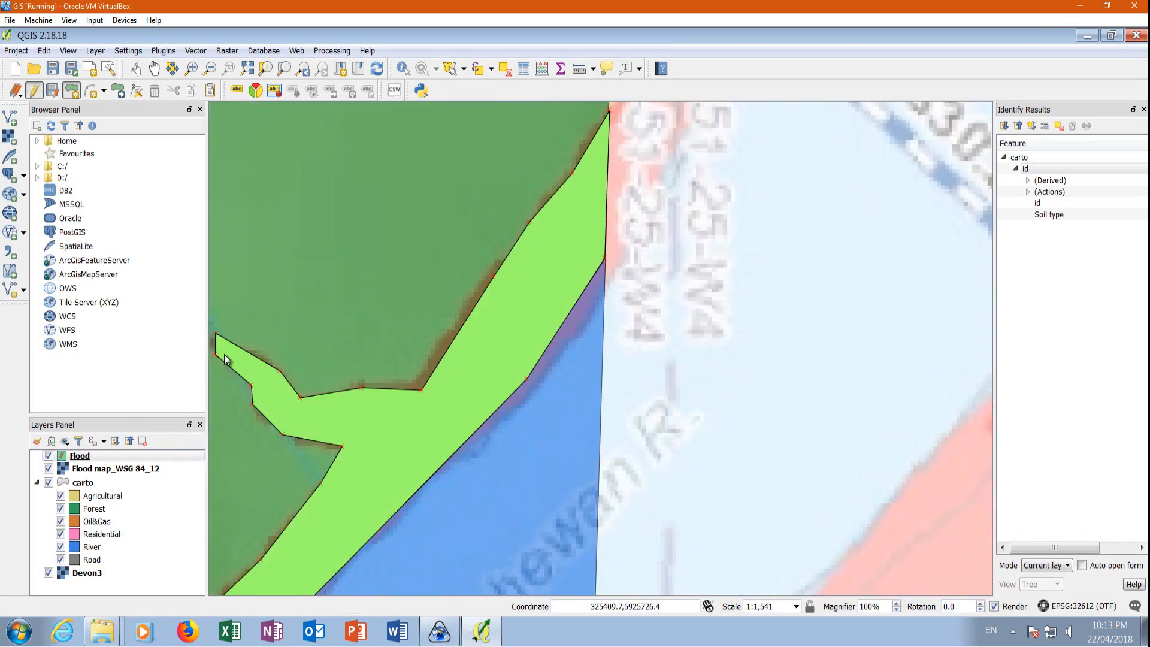
pyautogui.click(33, 91)
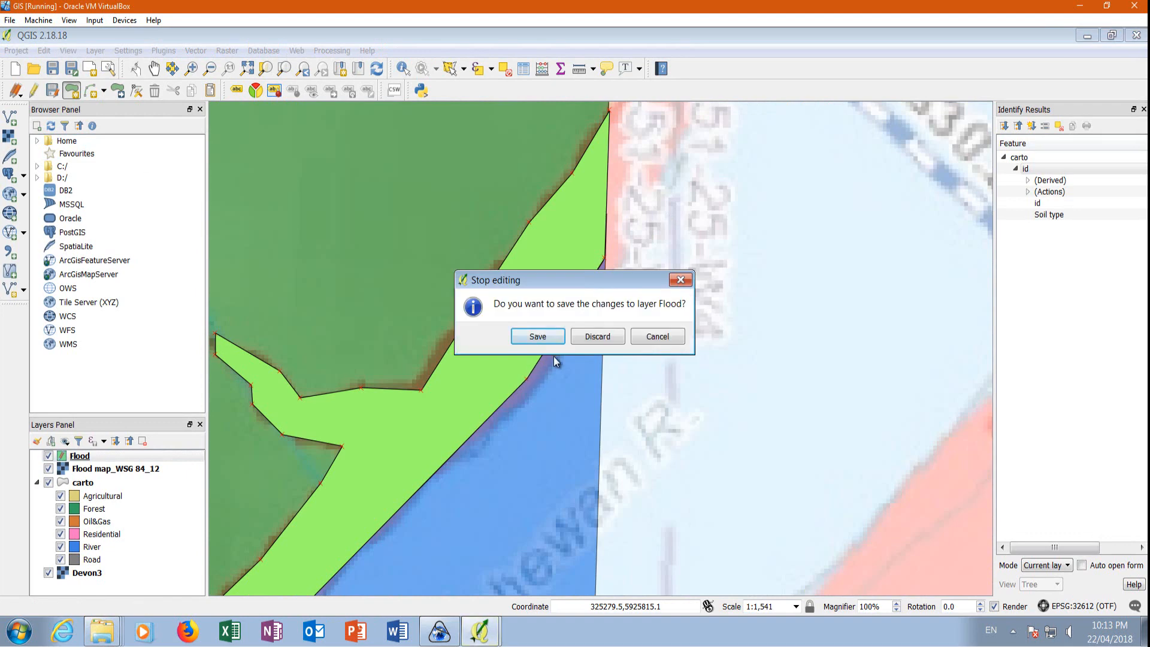
pyautogui.click(537, 336)
pyautogui.scroll(-1, 590, 279)
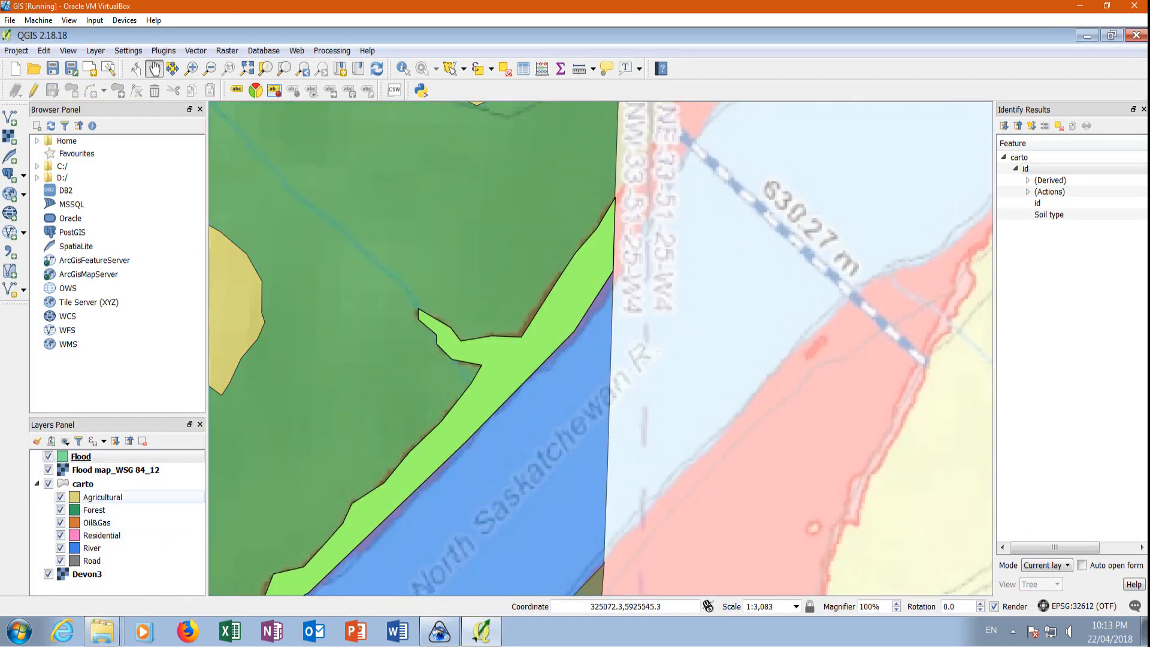
pyautogui.click(49, 472)
# Change the fill color of the Flood layer to bright cyan blue in its style properties.
pyautogui.click(98, 458)
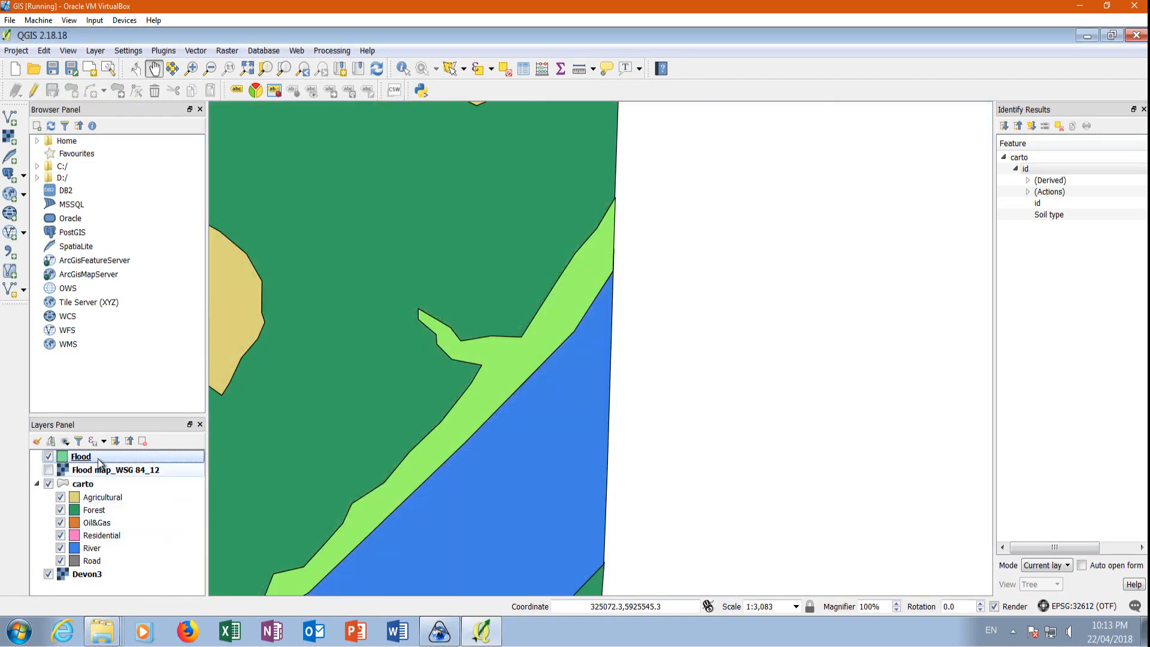
pyautogui.scroll(-1, 569, 317)
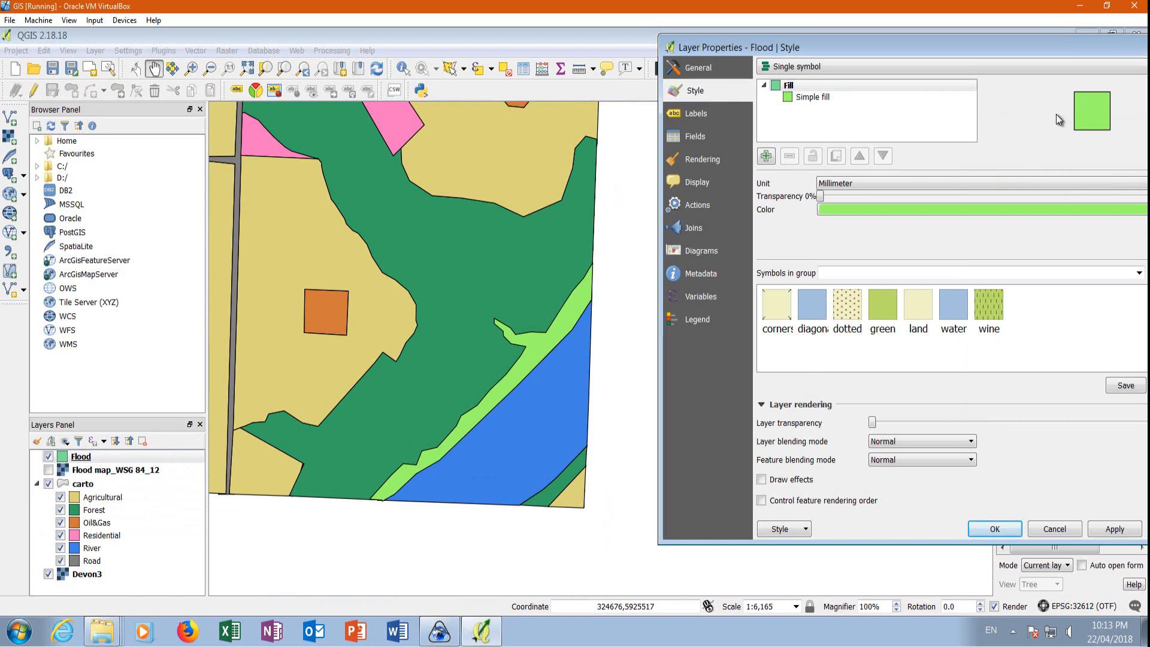
pyautogui.click(854, 209)
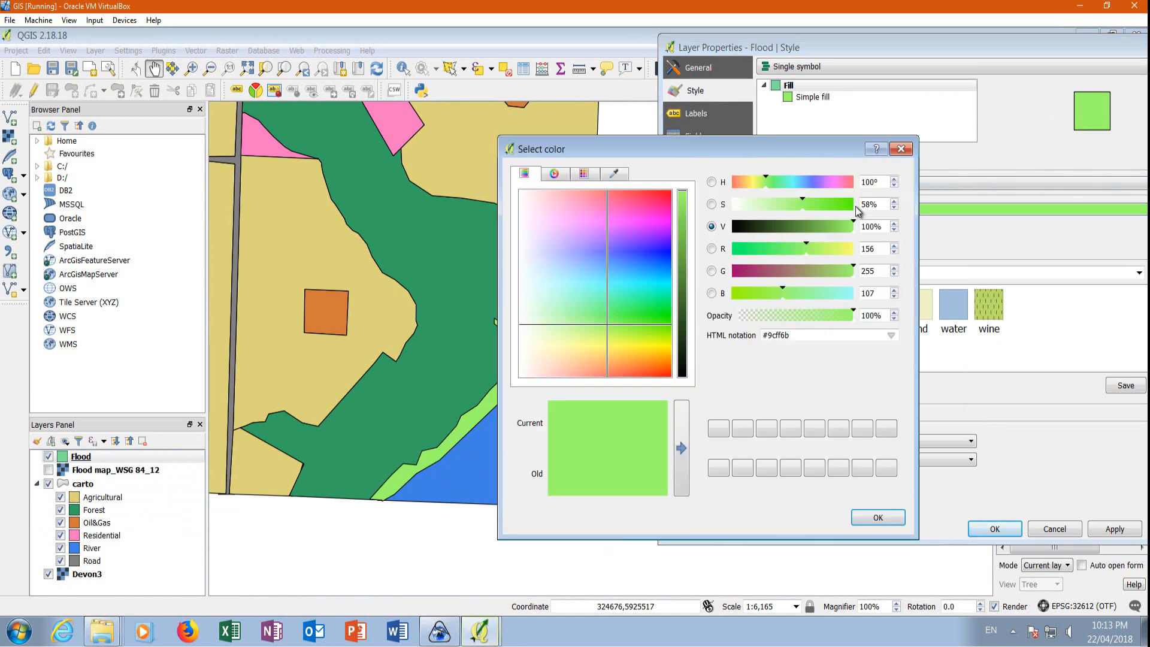
pyautogui.click(644, 292)
pyautogui.moveTo(644, 293); pyautogui.dragTo(647, 279)
pyautogui.click(877, 519)
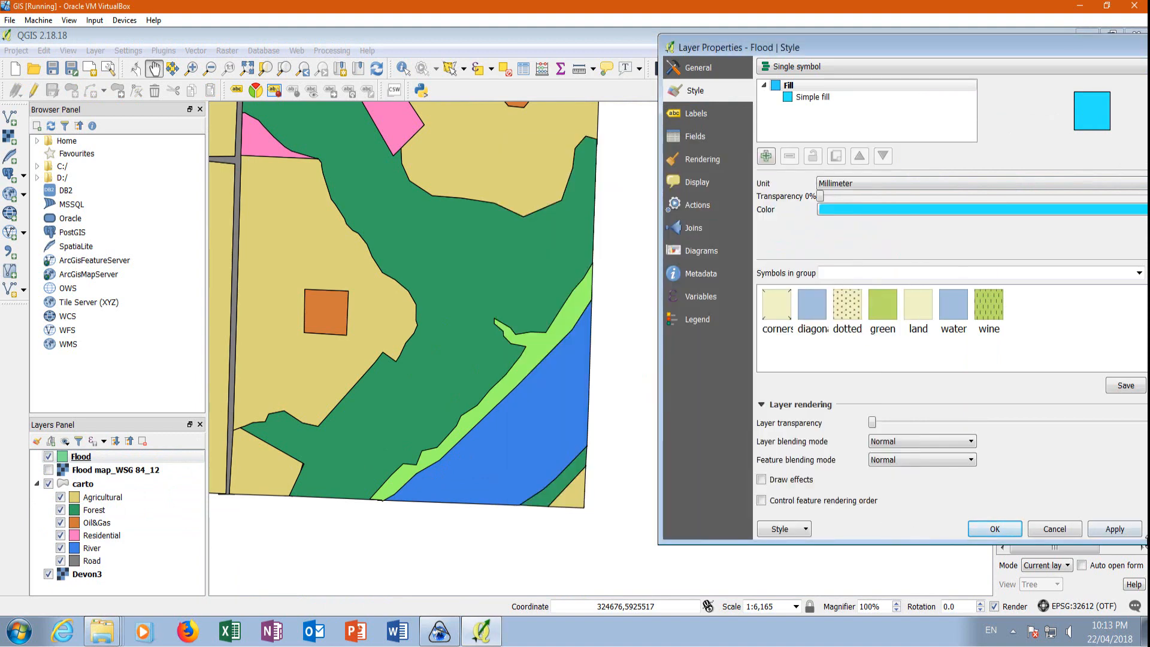
pyautogui.click(1115, 528)
pyautogui.click(993, 529)
# Review the categorized Soil Type style of the carto layer without changing it.
pyautogui.scroll(-1, 270, 315)
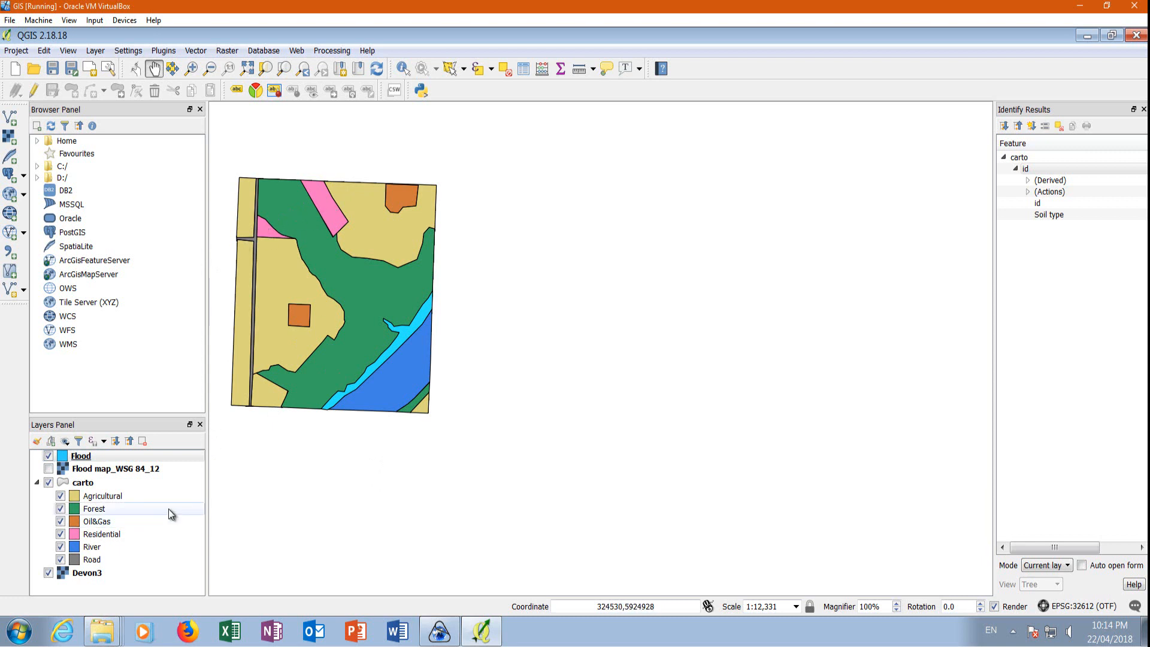
pyautogui.rightClick(84, 482)
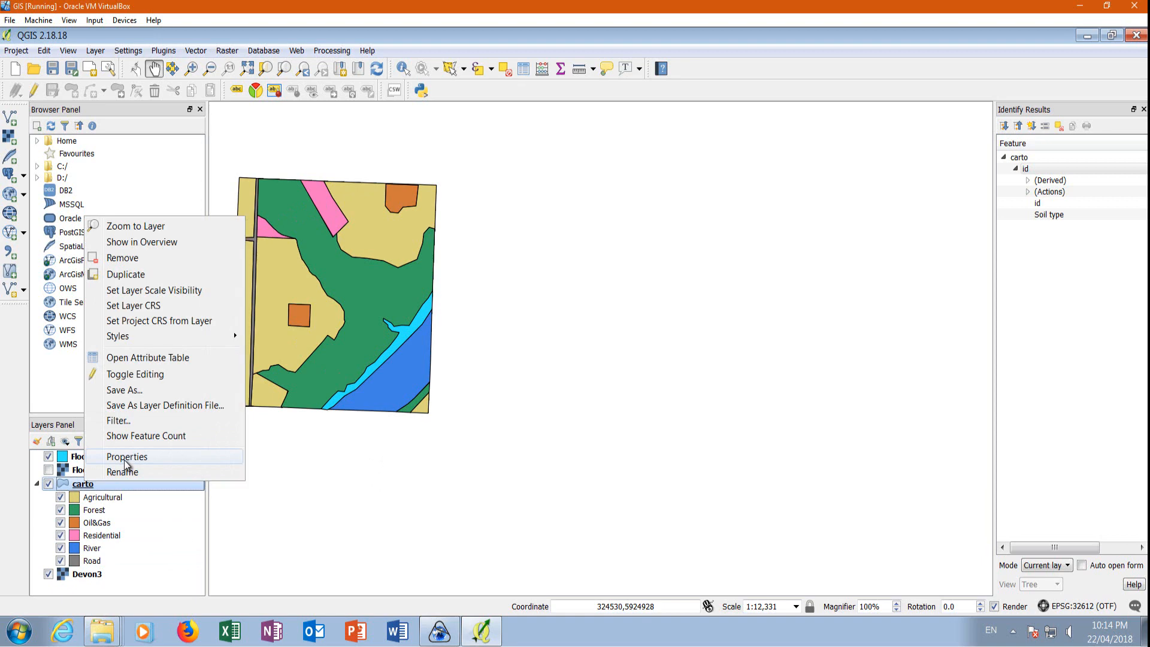
pyautogui.click(124, 457)
pyautogui.moveTo(910, 47); pyautogui.dragTo(837, 78)
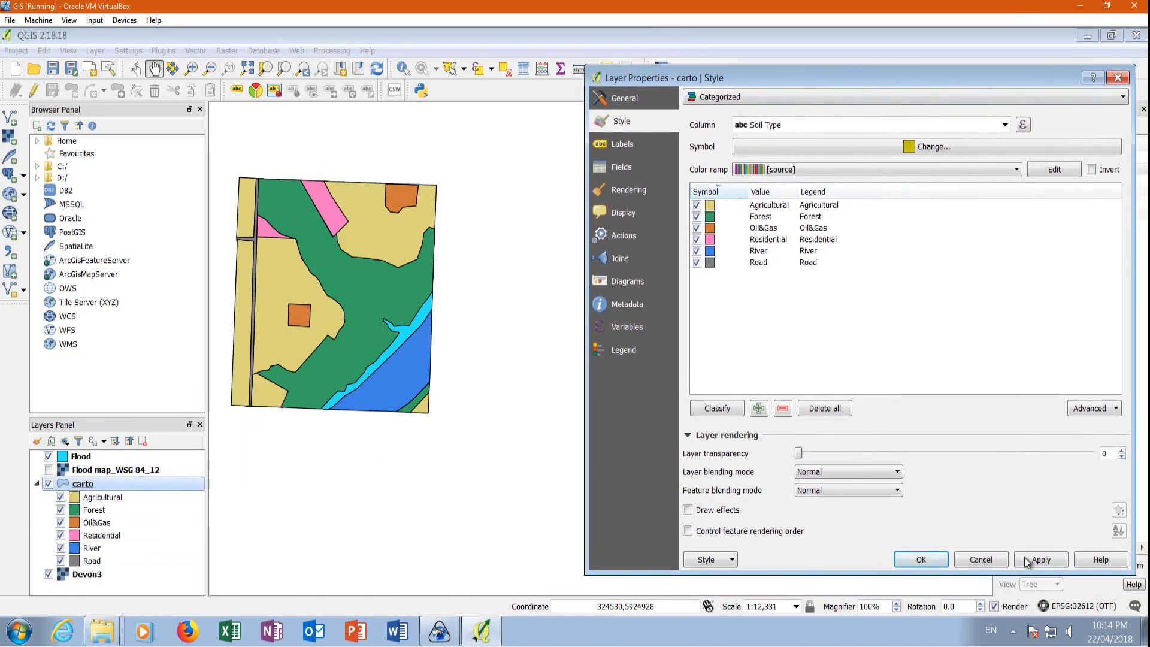
pyautogui.click(983, 559)
# Select both Residential features, ids 1 and 4, in the carto layer's attribute table.
pyautogui.rightClick(88, 488)
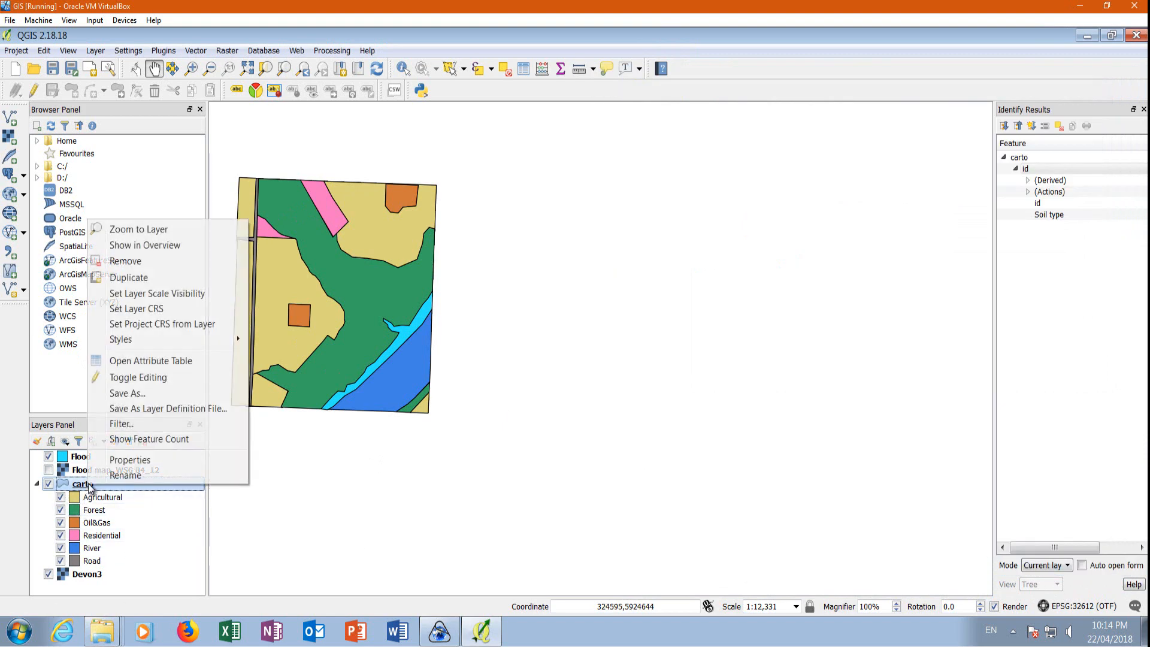
pyautogui.click(152, 361)
pyautogui.moveTo(369, 135); pyautogui.dragTo(844, 109)
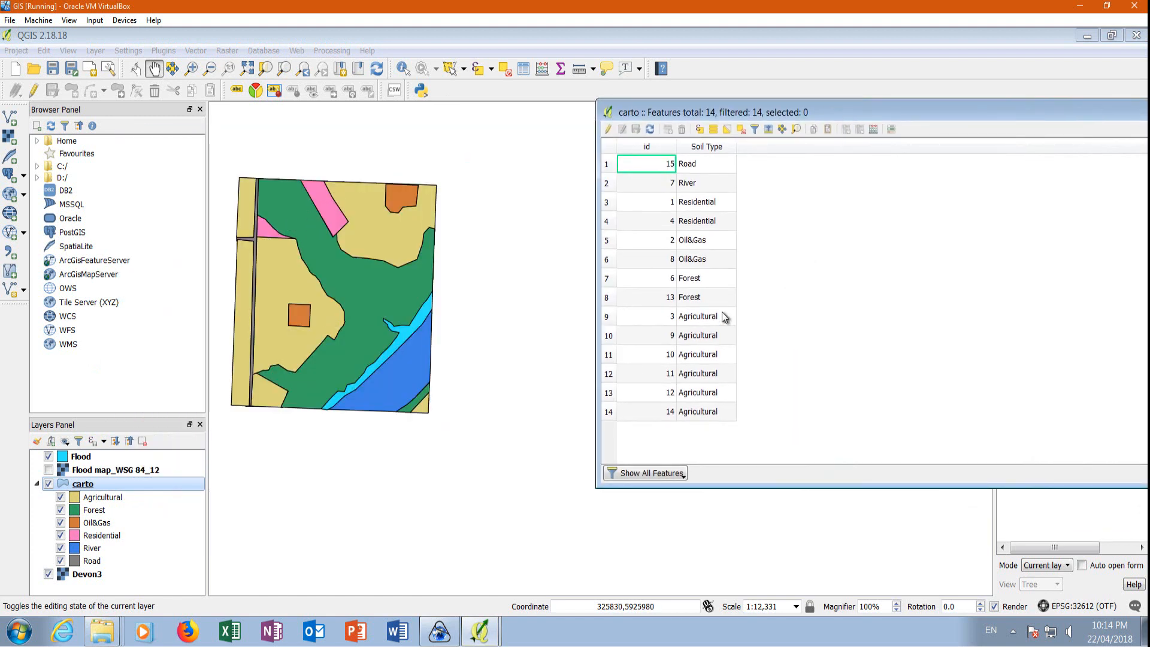
pyautogui.click(606, 202)
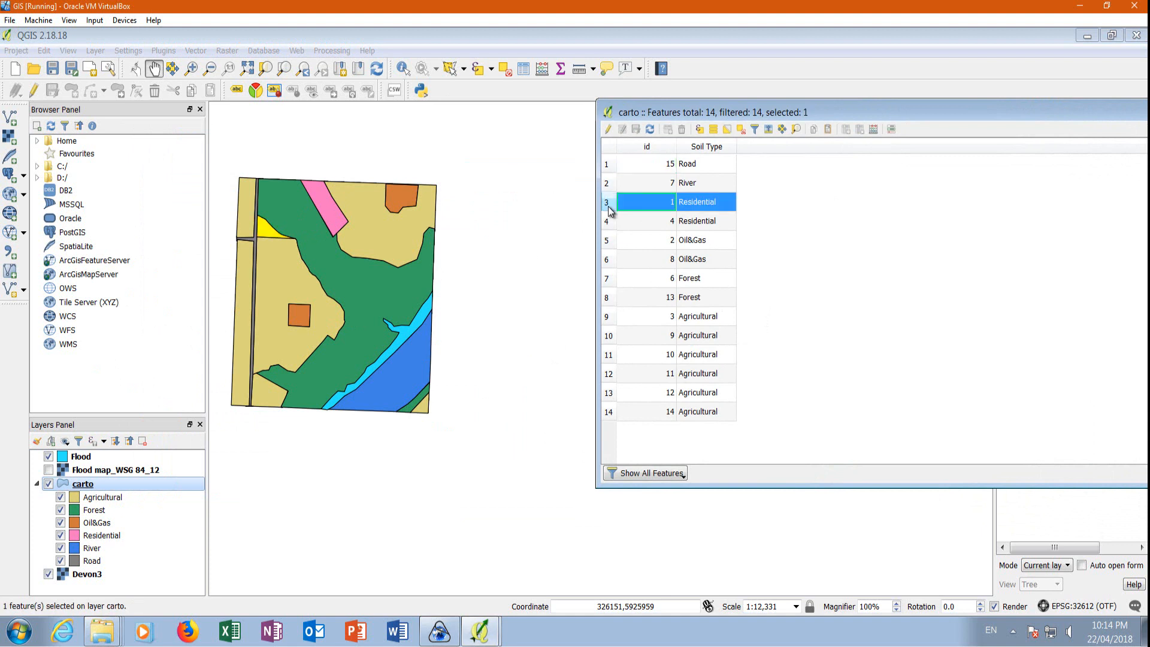
pyautogui.click(609, 220)
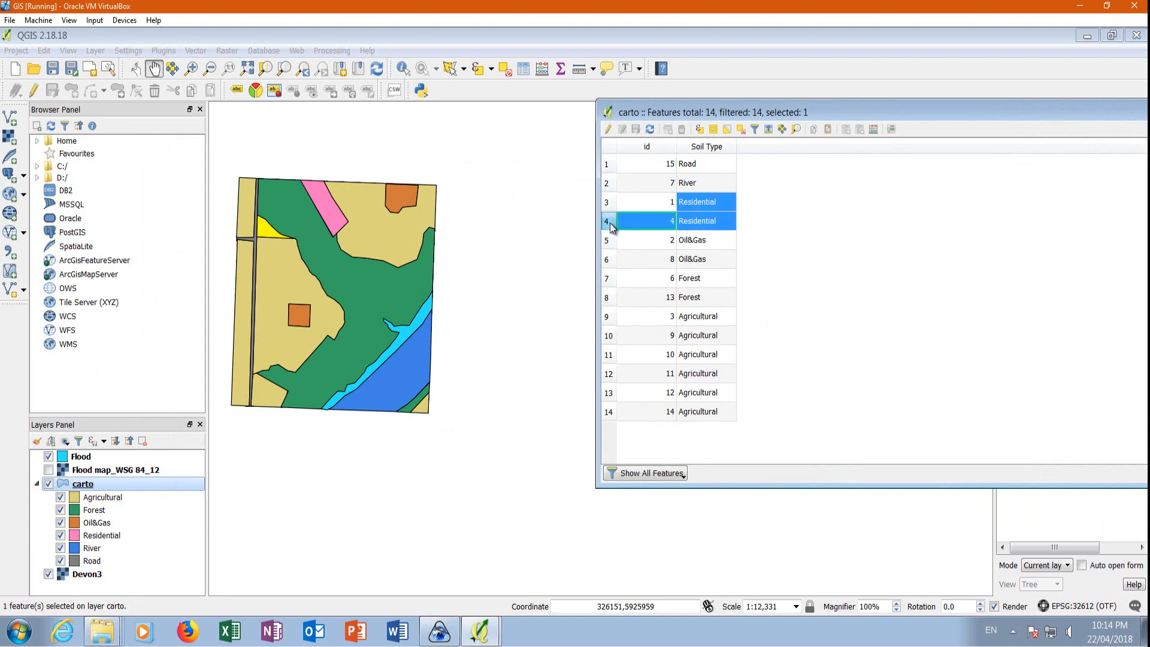
pyautogui.click(609, 204)
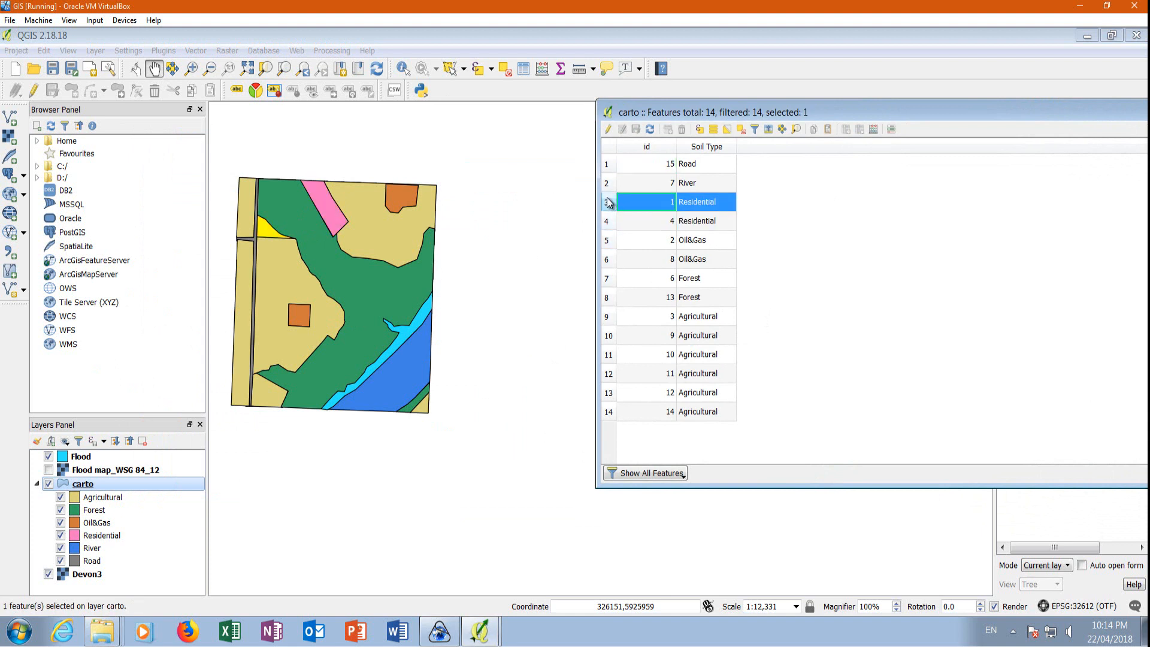
pyautogui.keyDown('ctrl'); pyautogui.click(608, 223); pyautogui.keyUp('ctrl')
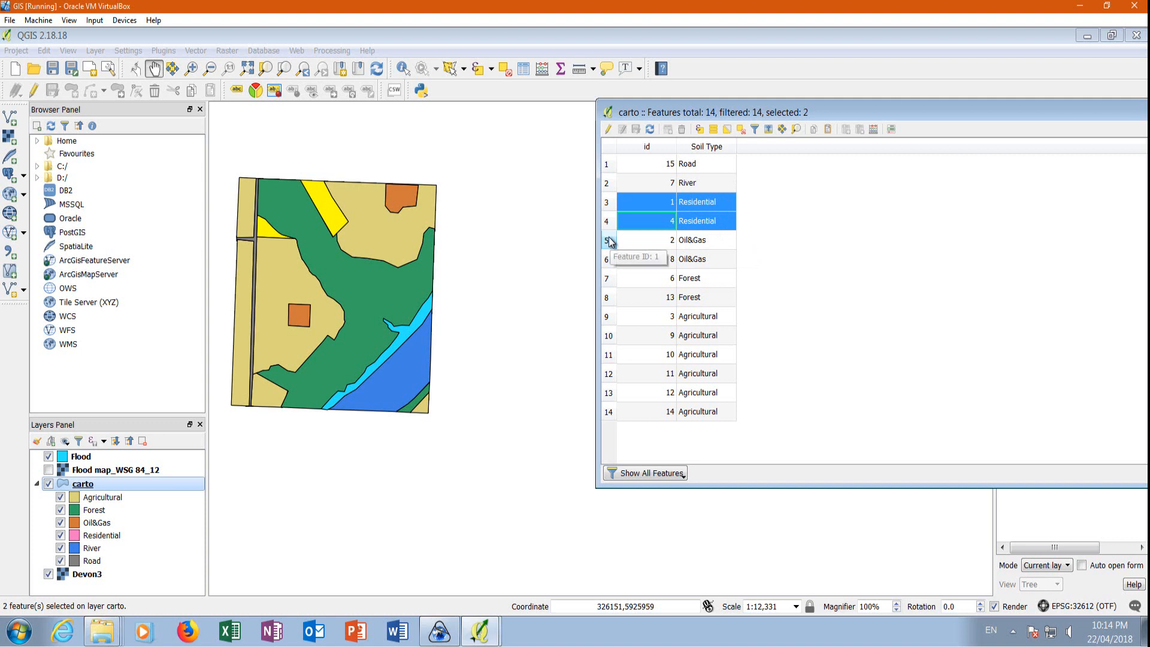
# Start saving the carto layer as an ESRI Shapefile named Residential in the Lesson6 folder.
pyautogui.rightClick(91, 485)
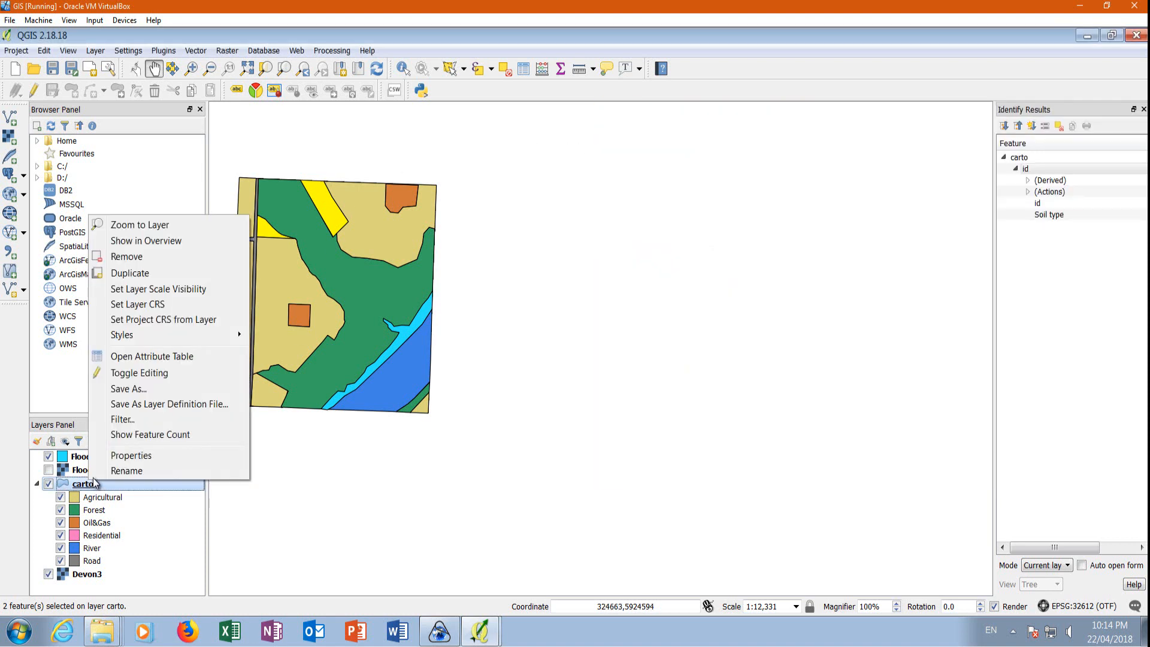
pyautogui.click(133, 388)
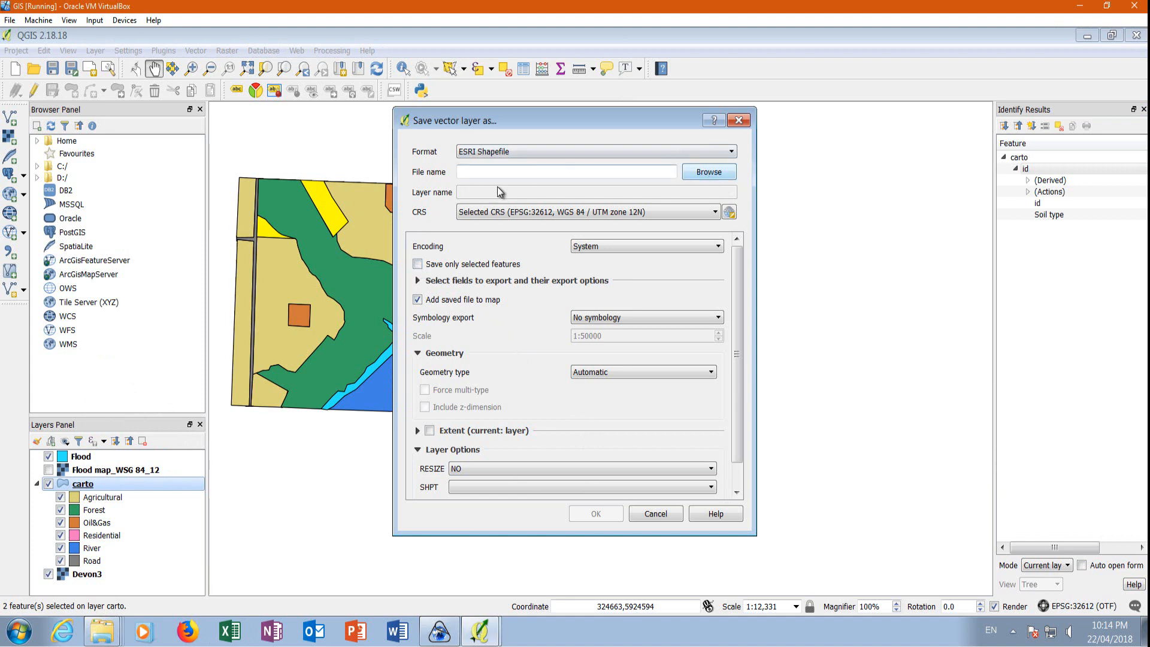
pyautogui.click(710, 172)
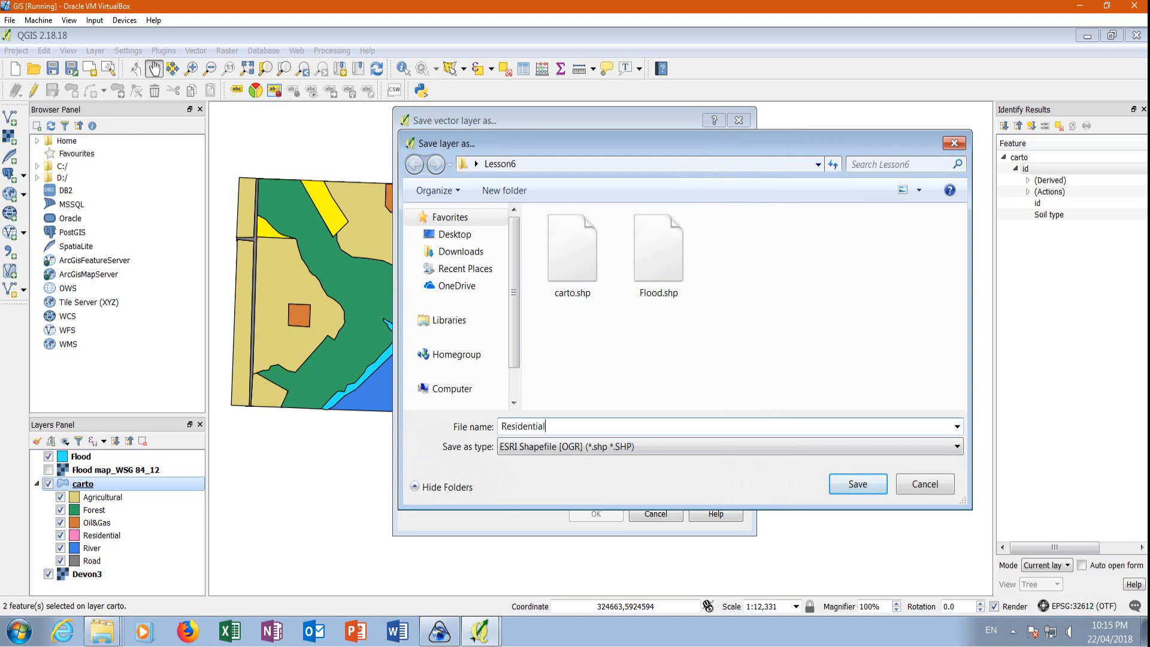
pyautogui.click(847, 485)
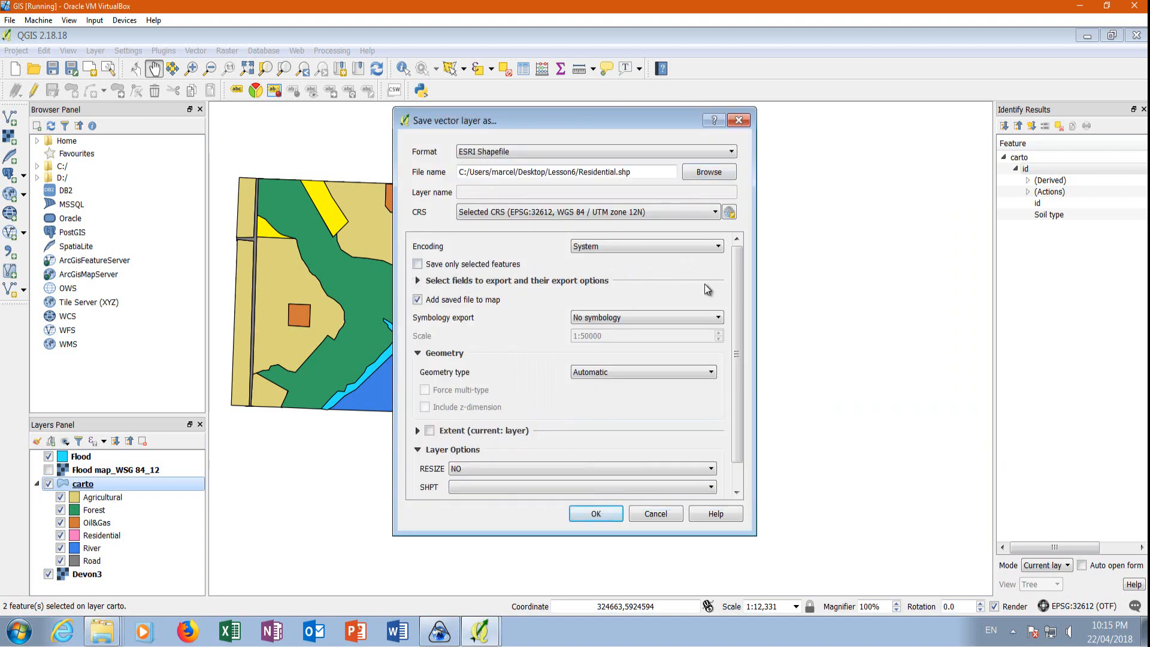
# Export only the selected features in WGS 84 / UTM zone 12N (EPSG:32612) with the result added to the map, and hide the carto layer.
pyautogui.click(729, 213)
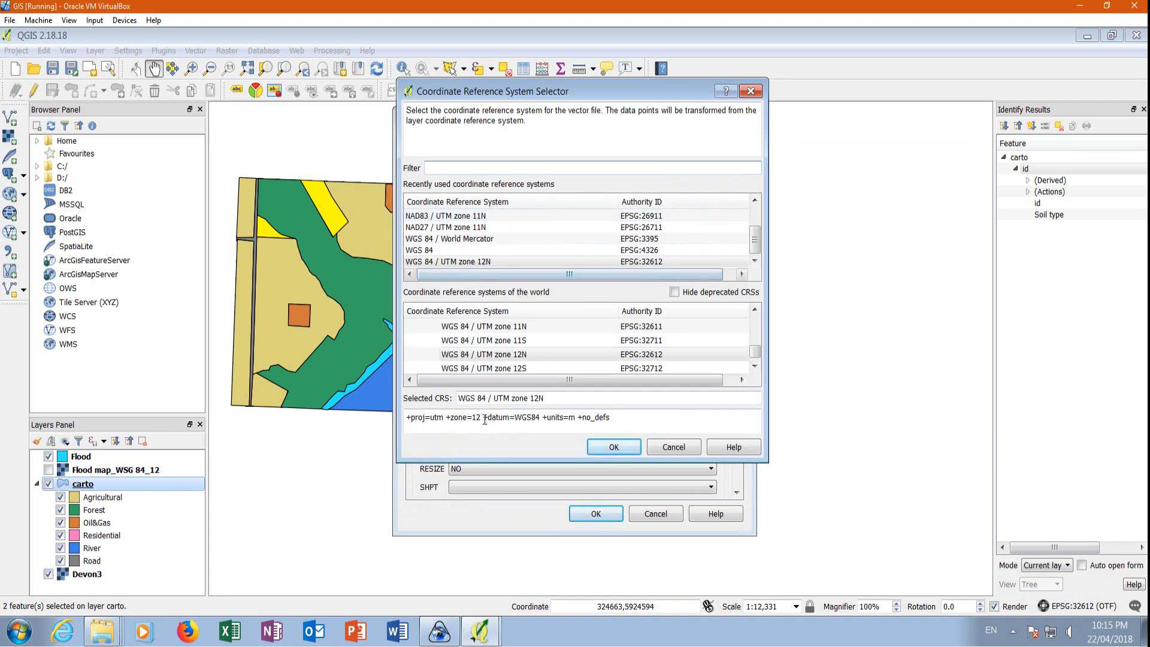
pyautogui.click(611, 449)
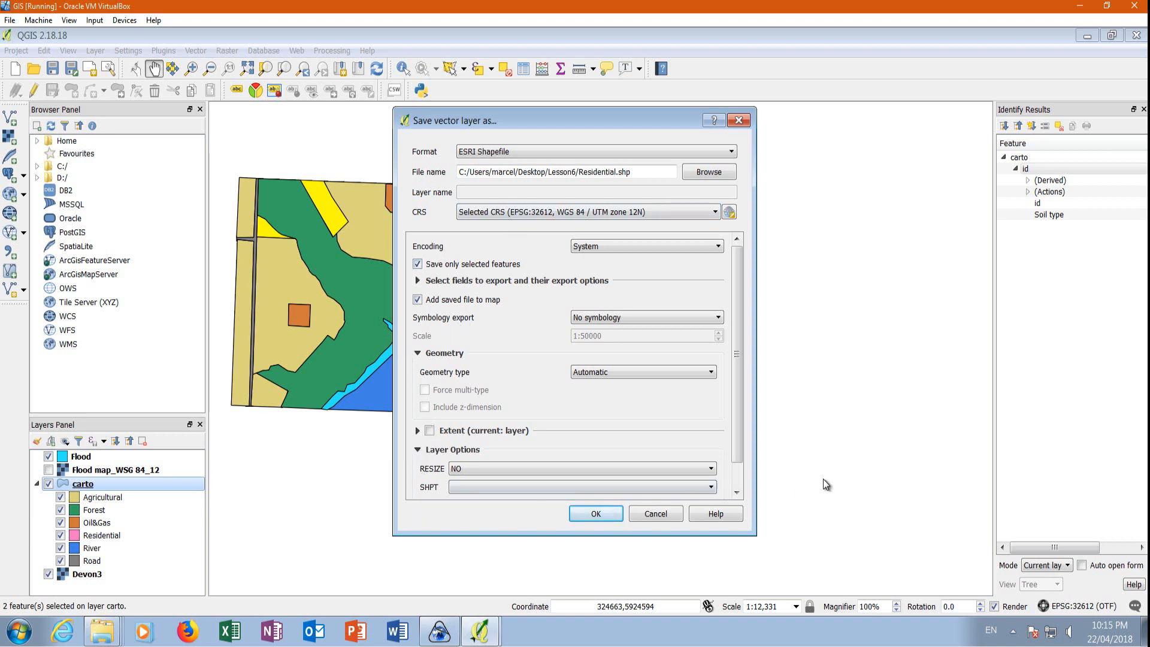
pyautogui.click(495, 153)
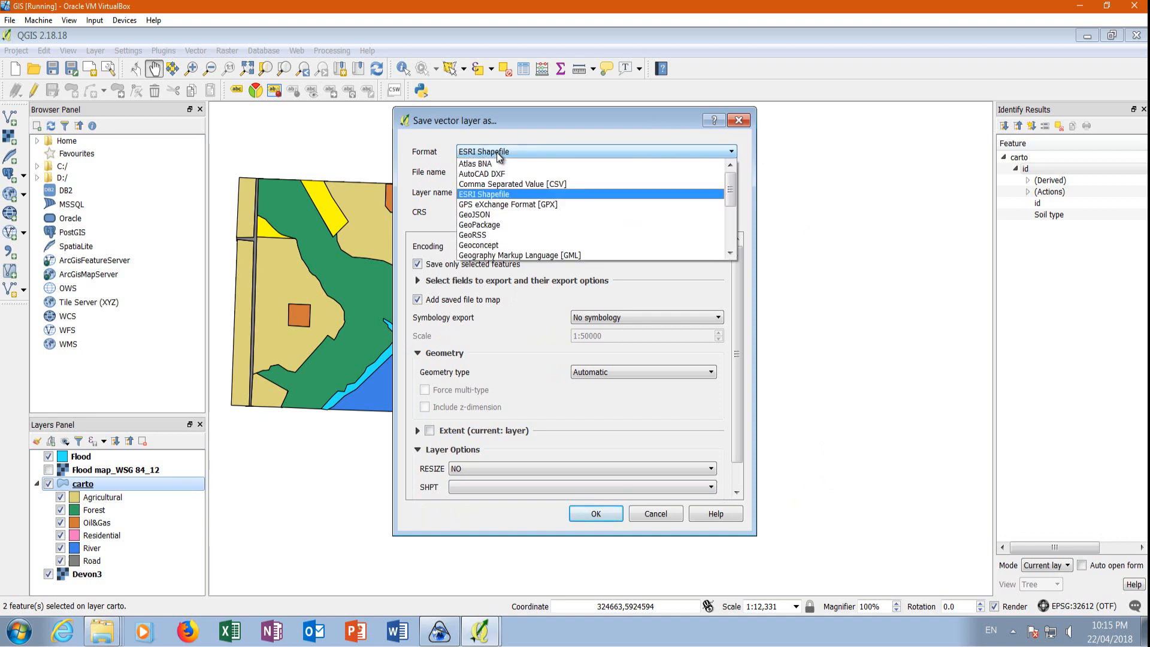
pyautogui.click(915, 536)
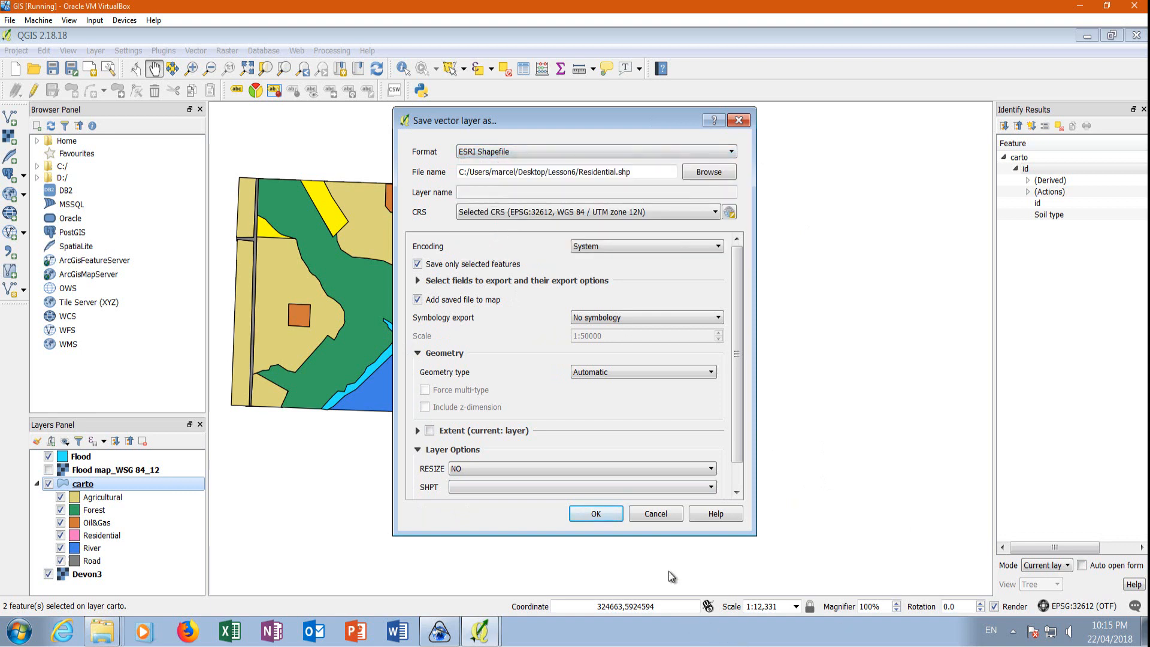
pyautogui.click(594, 515)
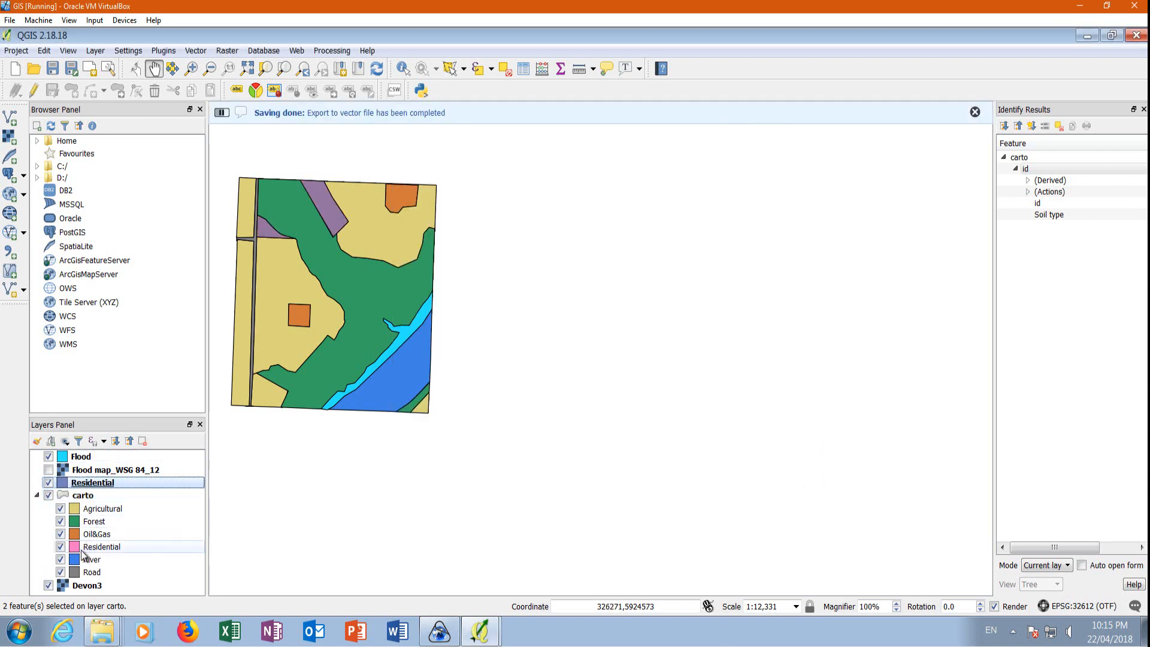
pyautogui.click(49, 496)
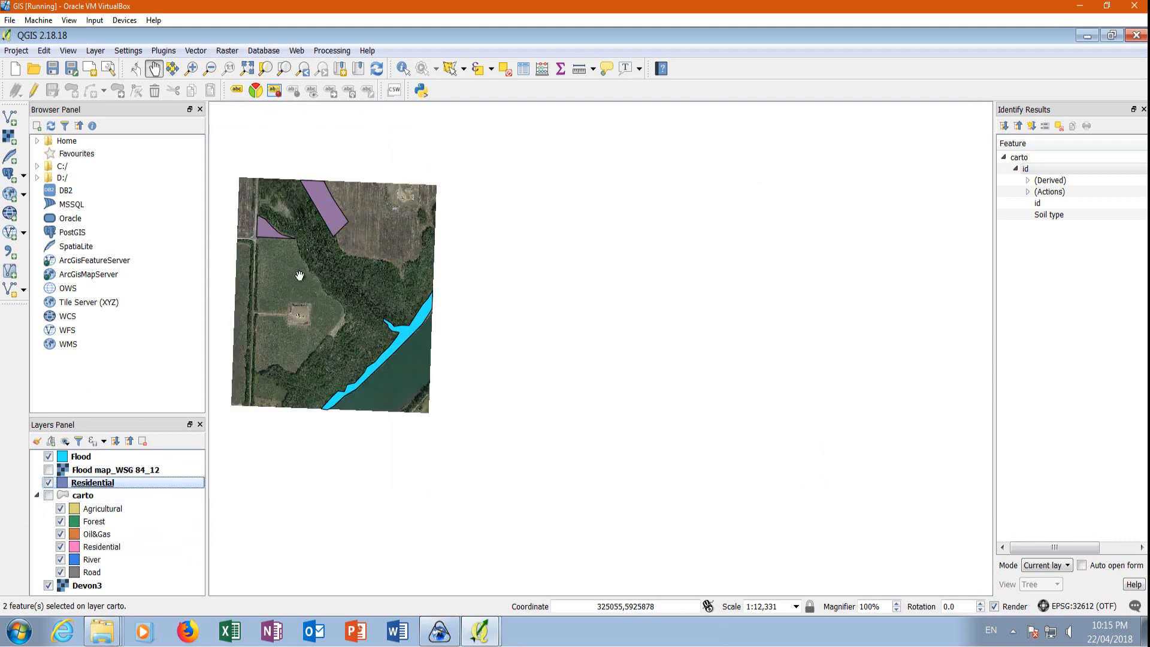
# Create a fixed distance buffer of 30 around the Residential layer as a temporary layer.
pyautogui.scroll(1, 270, 225)
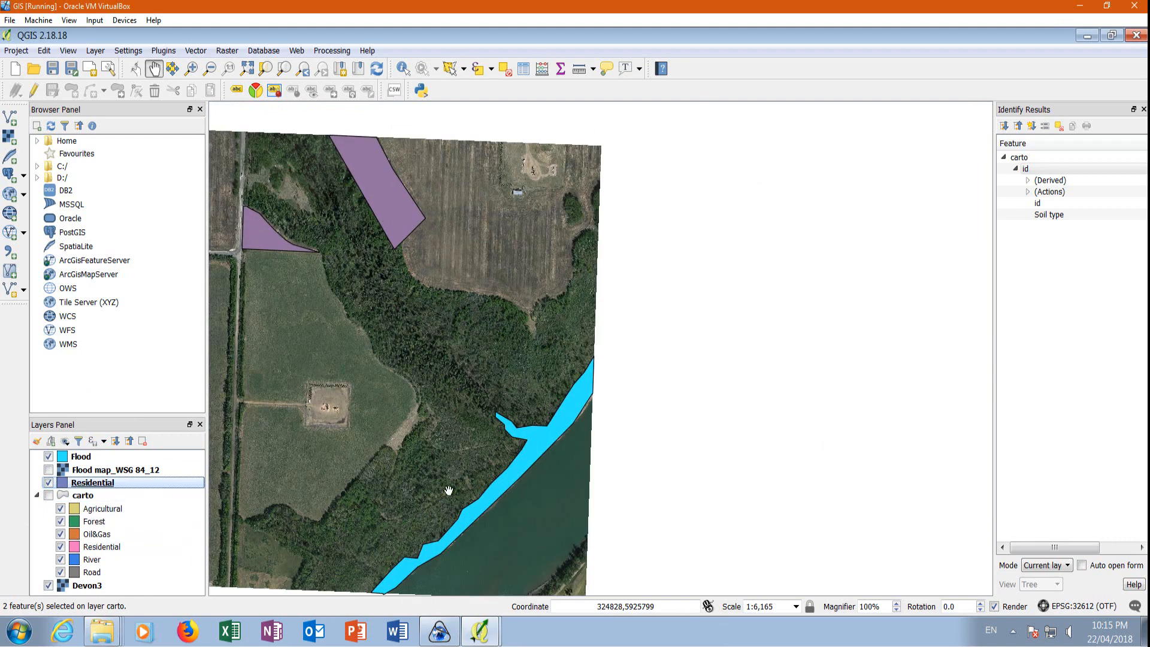
pyautogui.moveTo(542, 550); pyautogui.dragTo(513, 487)
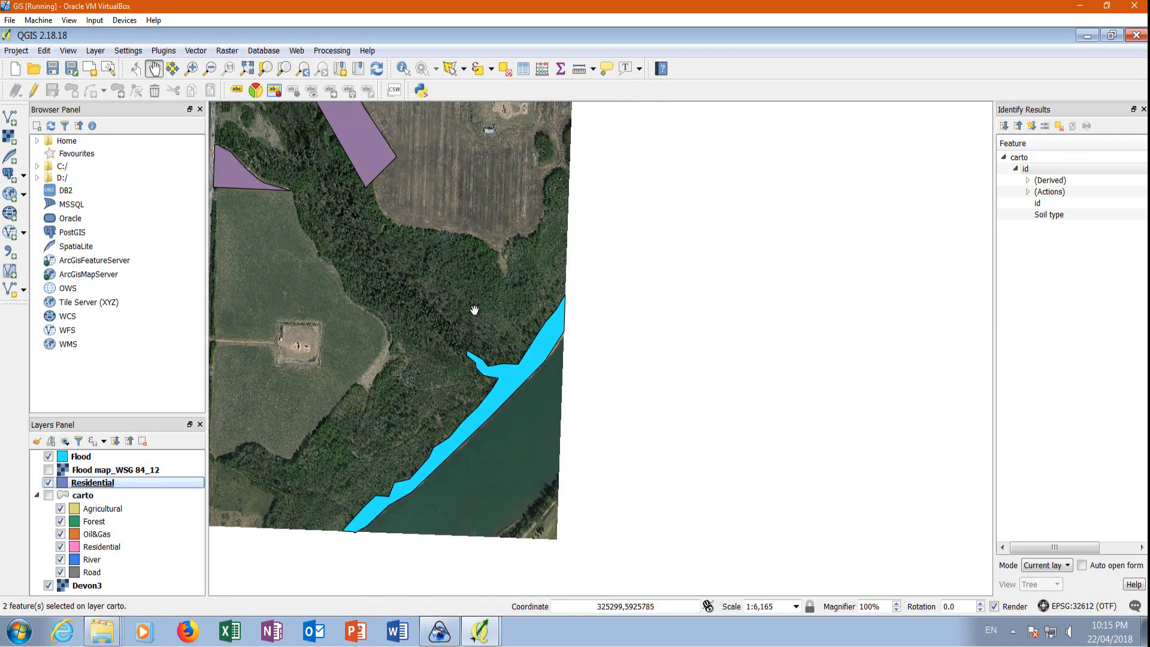
pyautogui.scroll(-1, 474, 311)
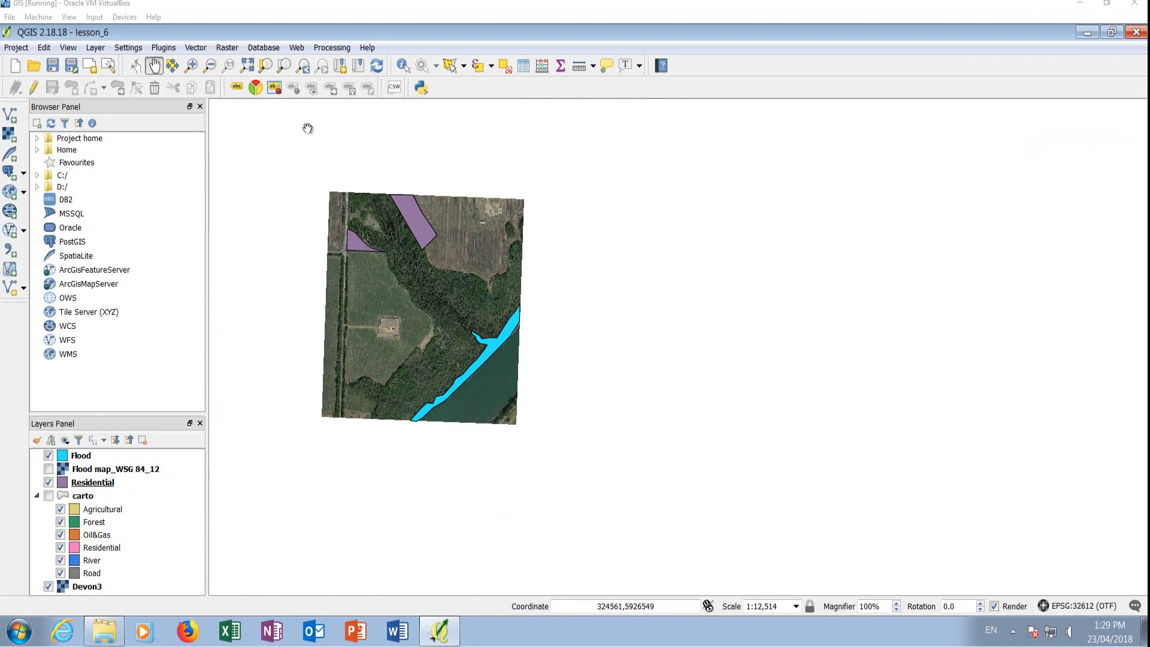
pyautogui.click(194, 48)
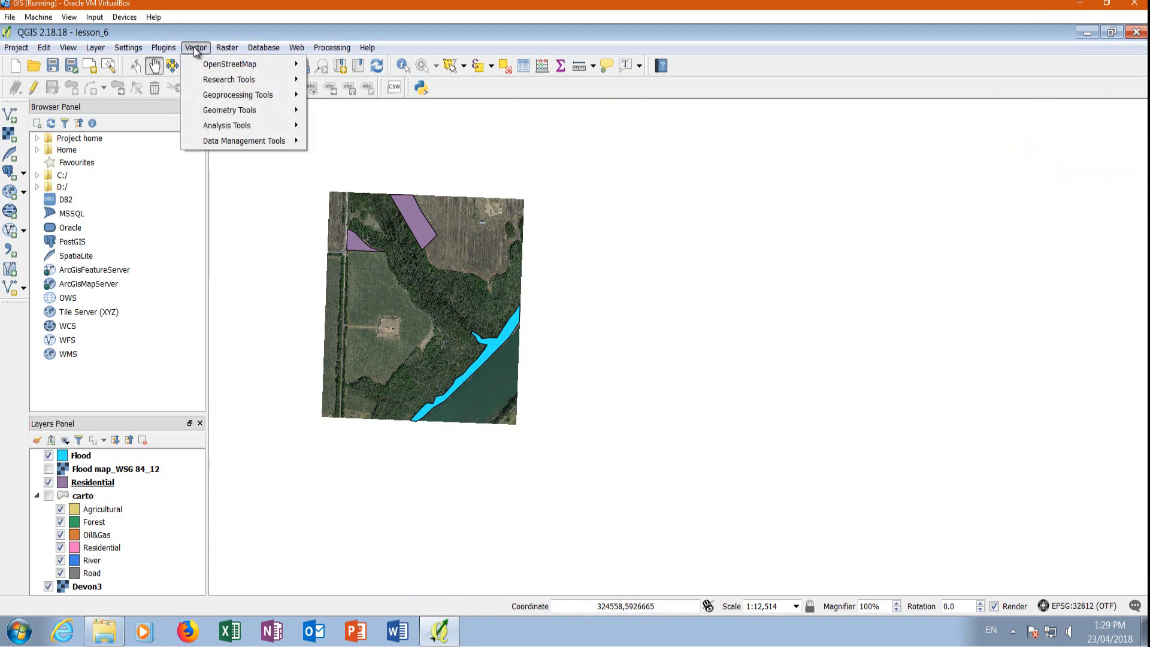
pyautogui.moveTo(238, 96)
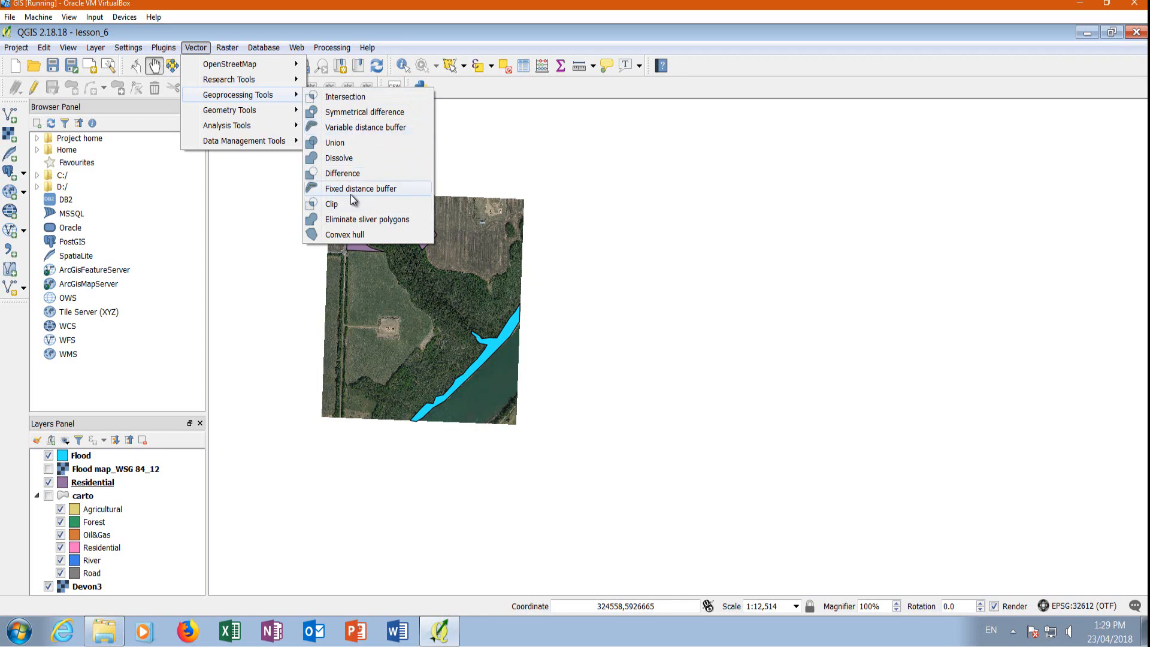
pyautogui.click(387, 189)
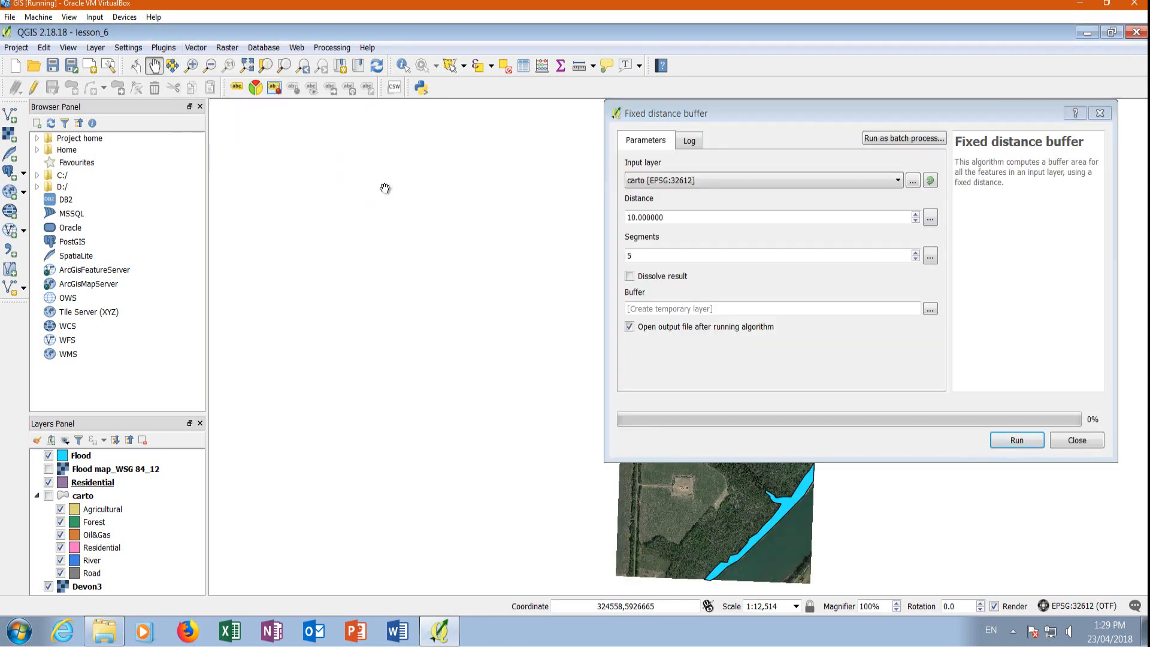
pyautogui.click(649, 183)
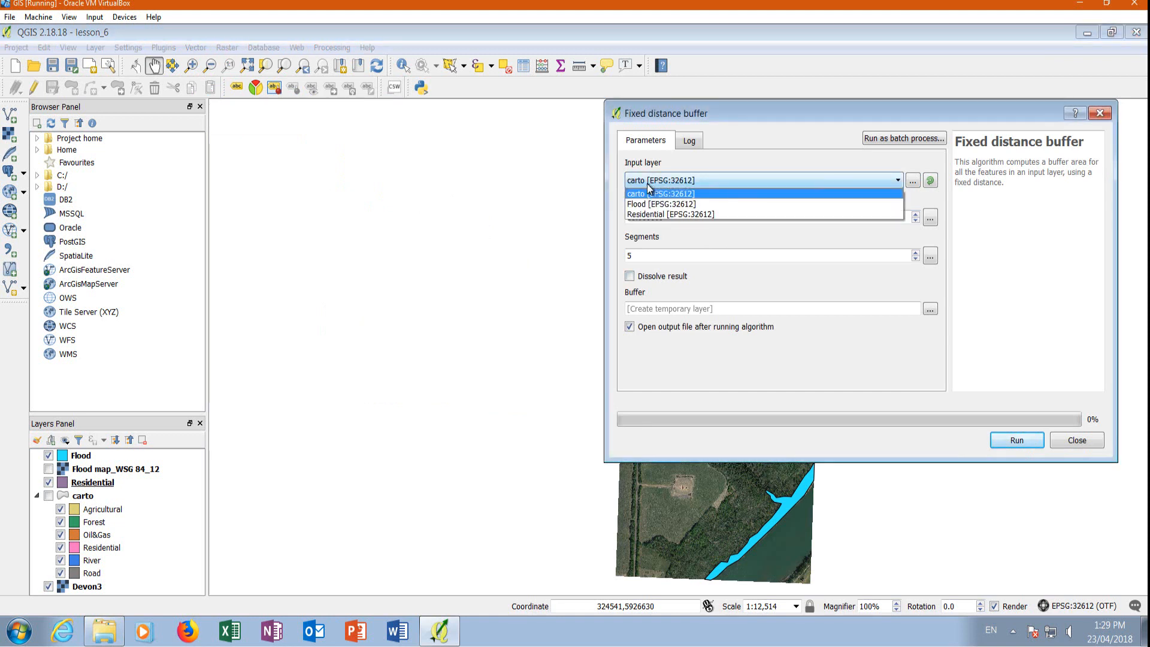
pyautogui.click(654, 215)
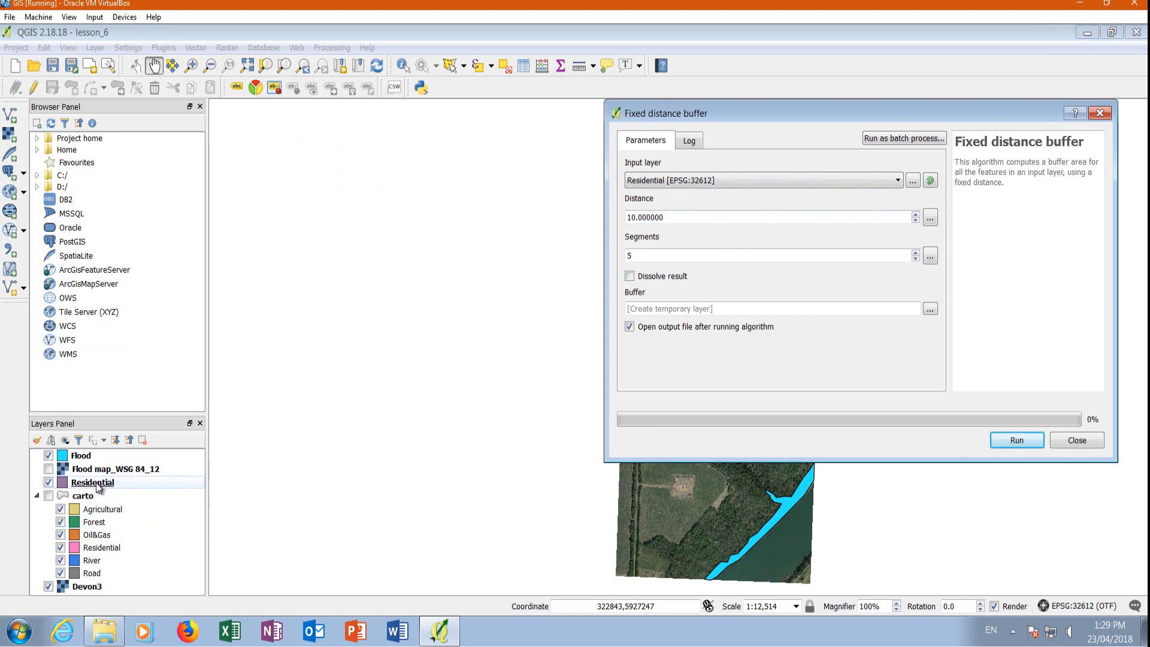
pyautogui.doubleClick(683, 217)
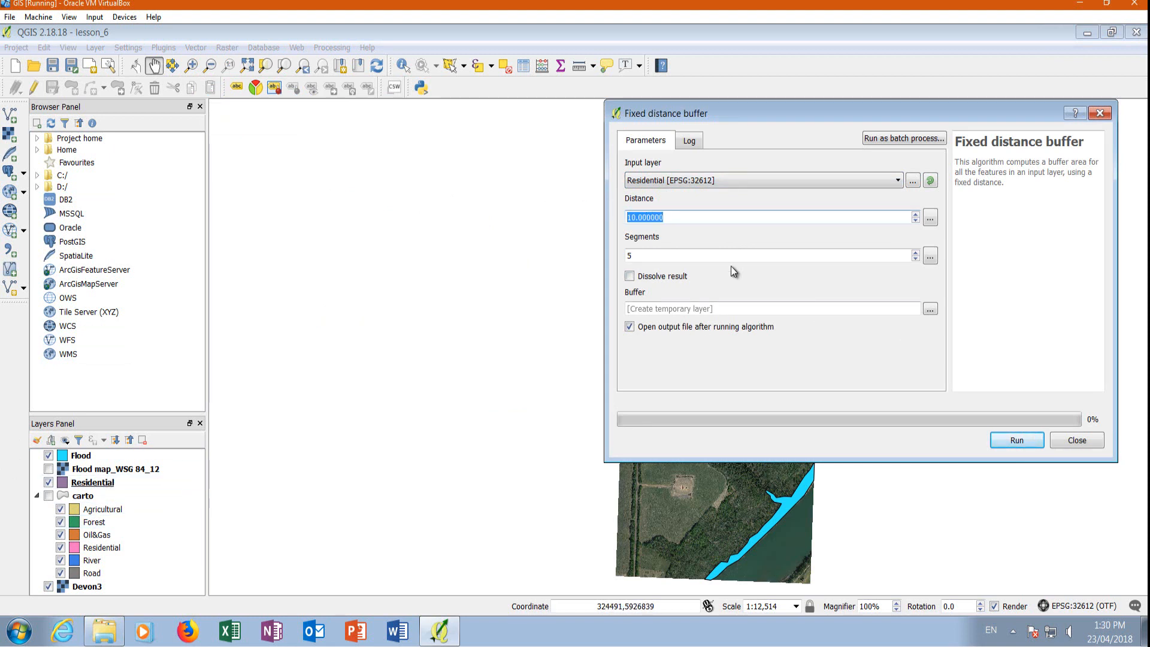
pyautogui.write('30')
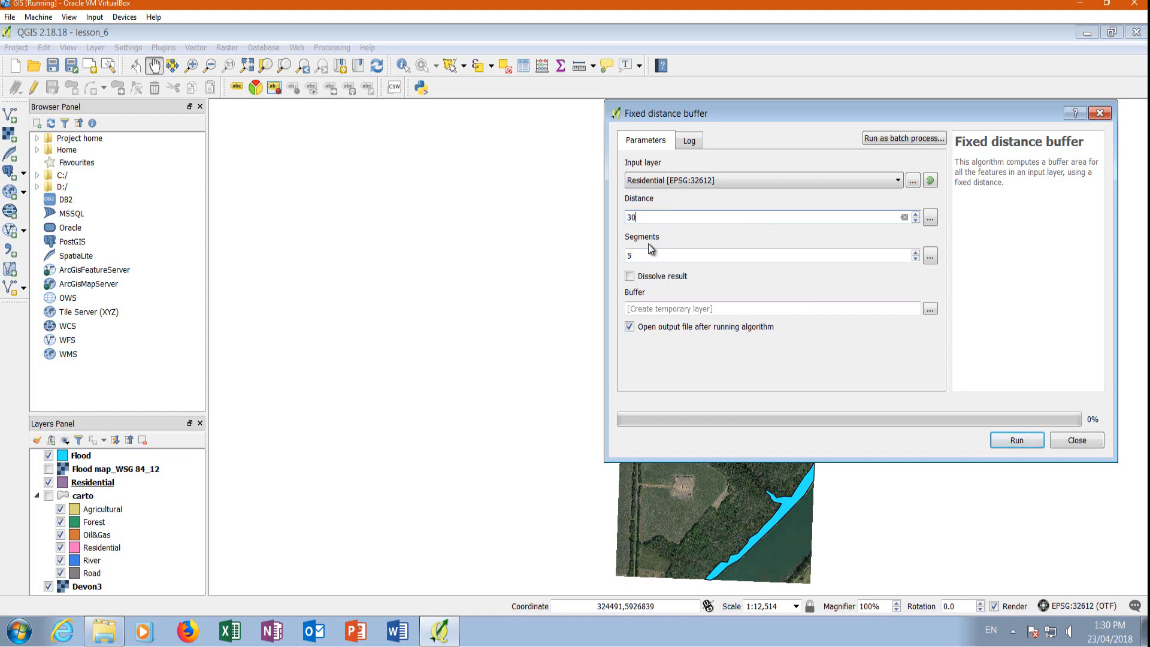
pyautogui.click(1018, 442)
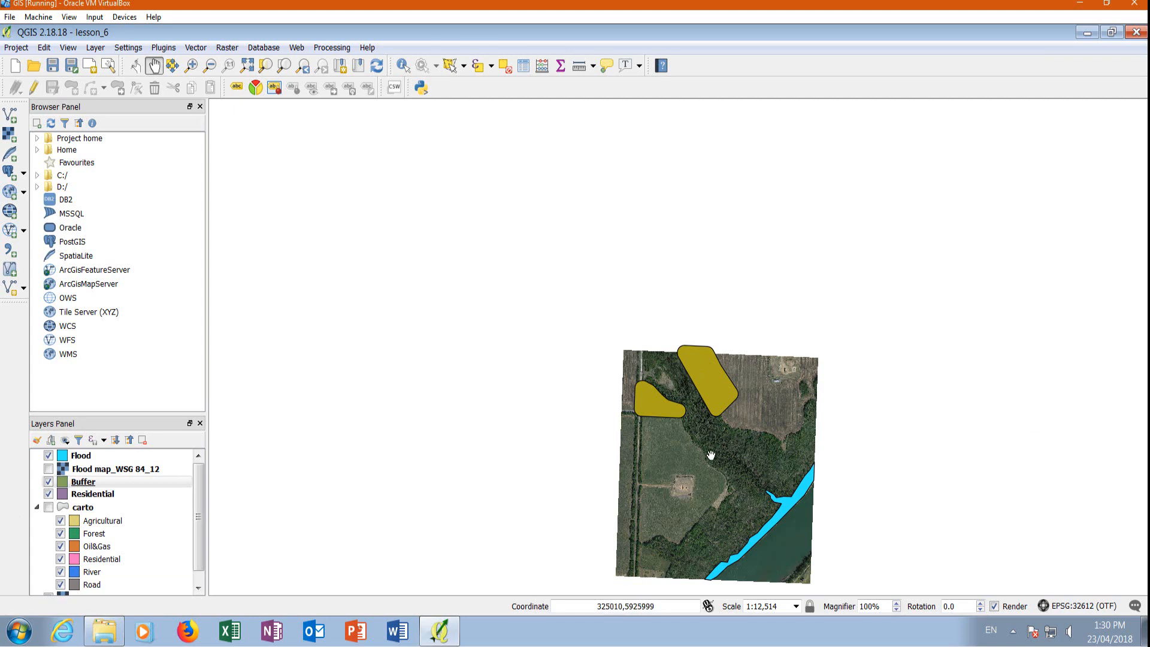
# Move the Residential layer above the Buffer layer in the layer order.
pyautogui.scroll(2, 689, 414)
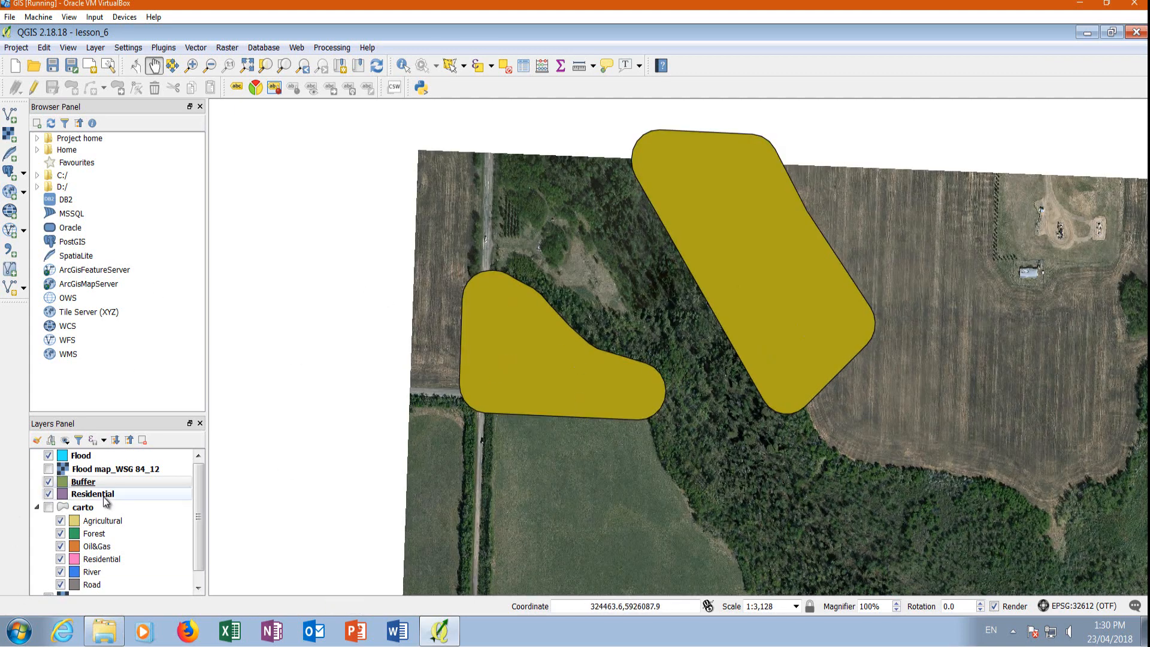
pyautogui.click(92, 496)
pyautogui.moveTo(93, 499); pyautogui.dragTo(81, 476)
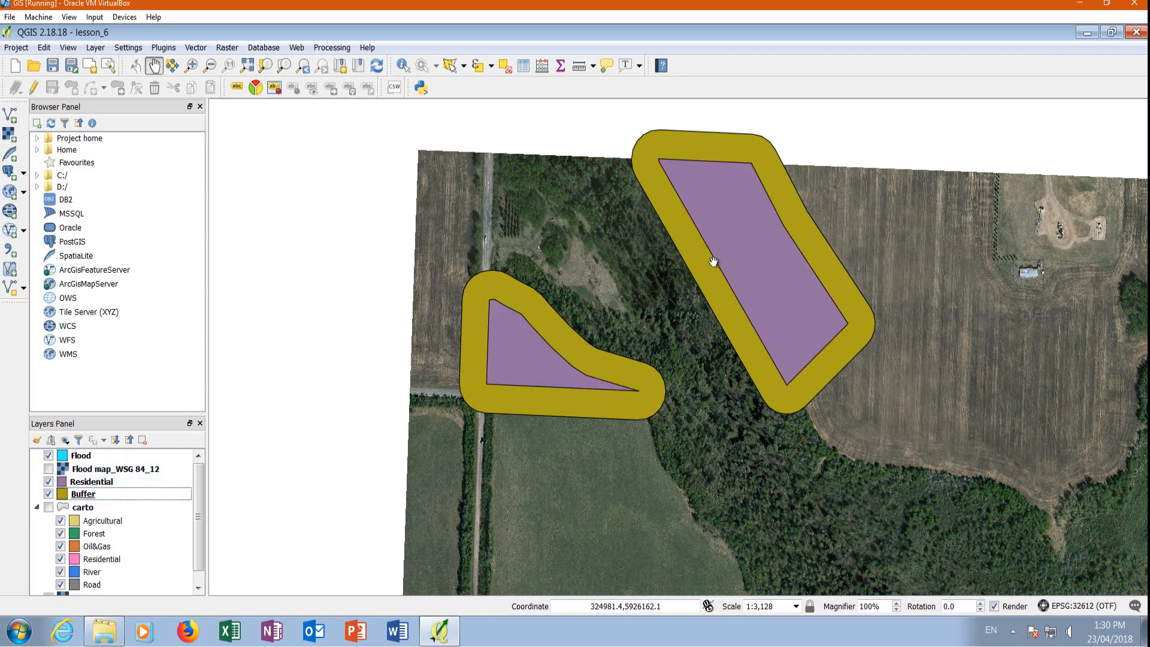
# Try to measure the buffer's width from the lower edge of the smaller Residential polygon, and close the measurement.
pyautogui.click(578, 66)
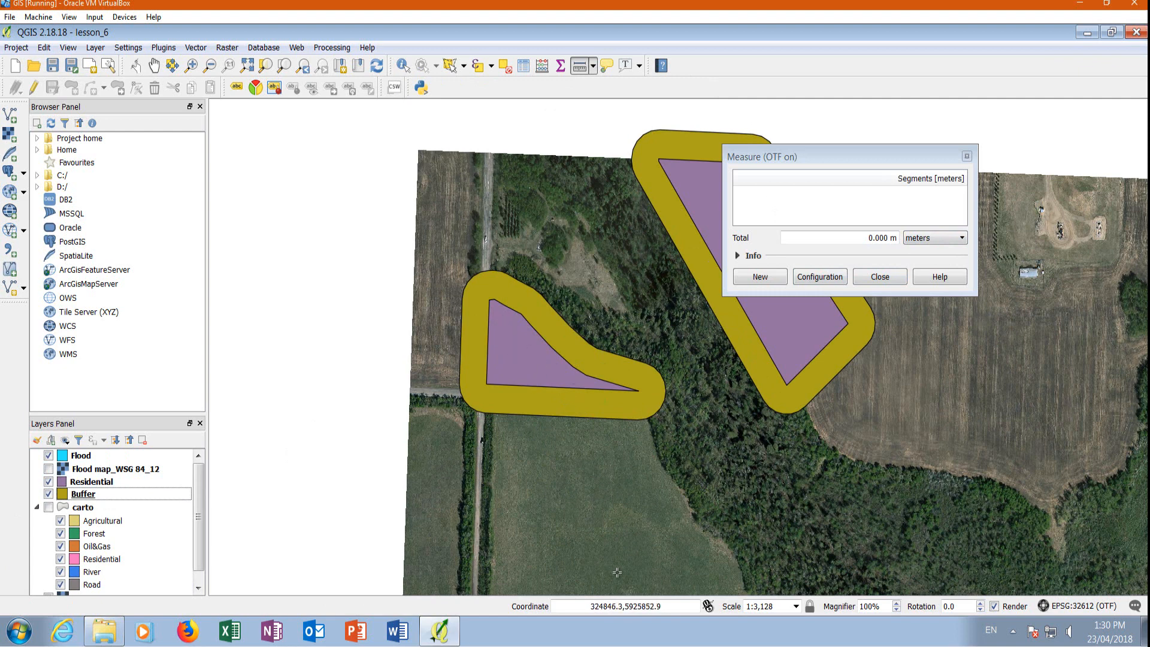
pyautogui.click(49, 508)
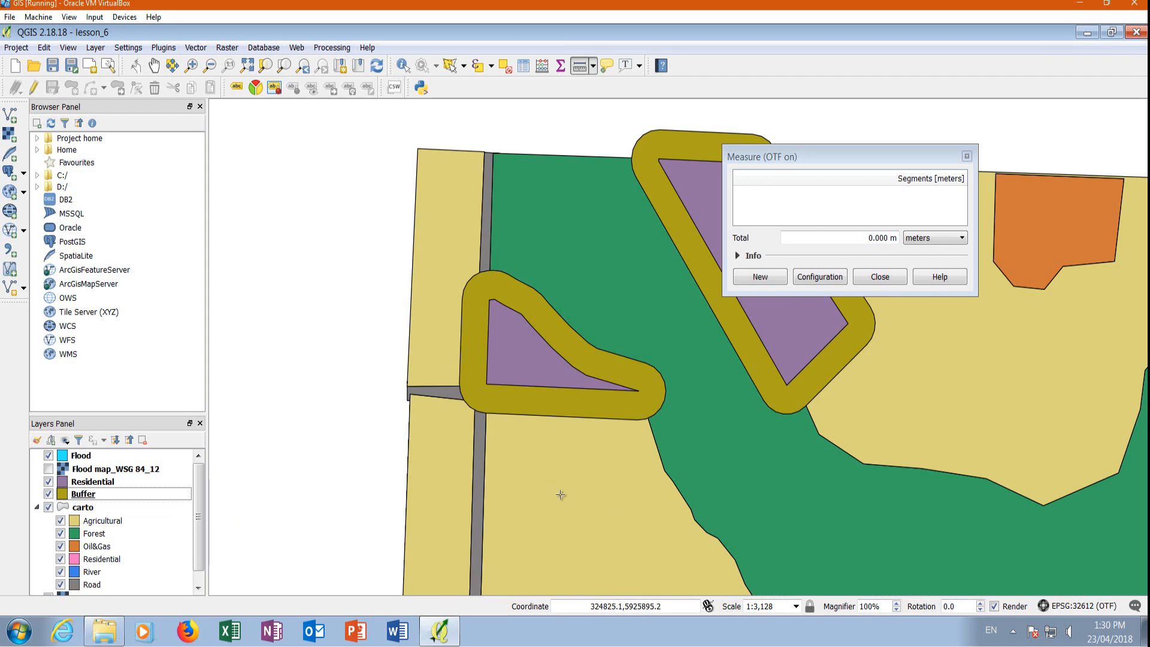
pyautogui.click(49, 507)
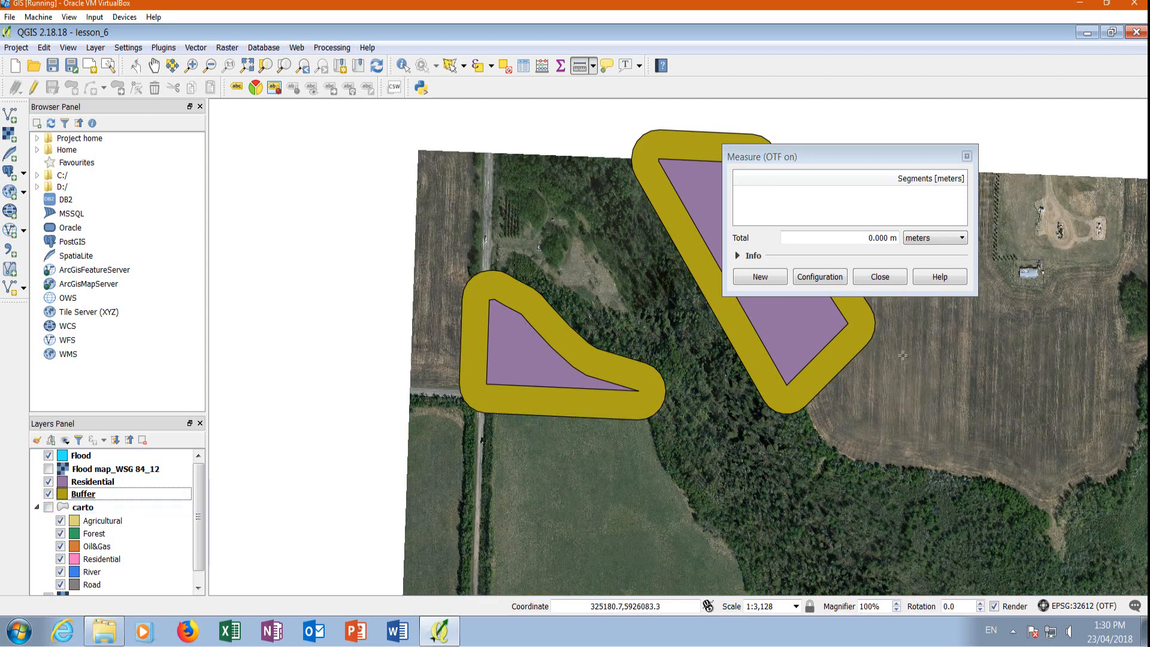
pyautogui.click(558, 387)
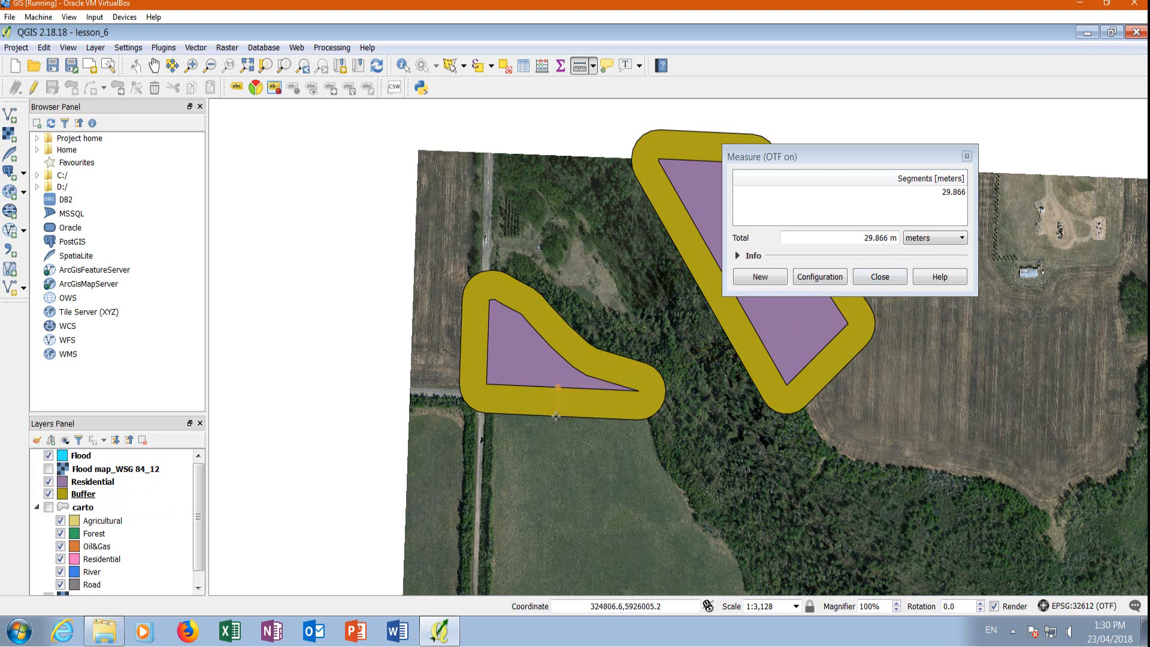
pyautogui.click(879, 278)
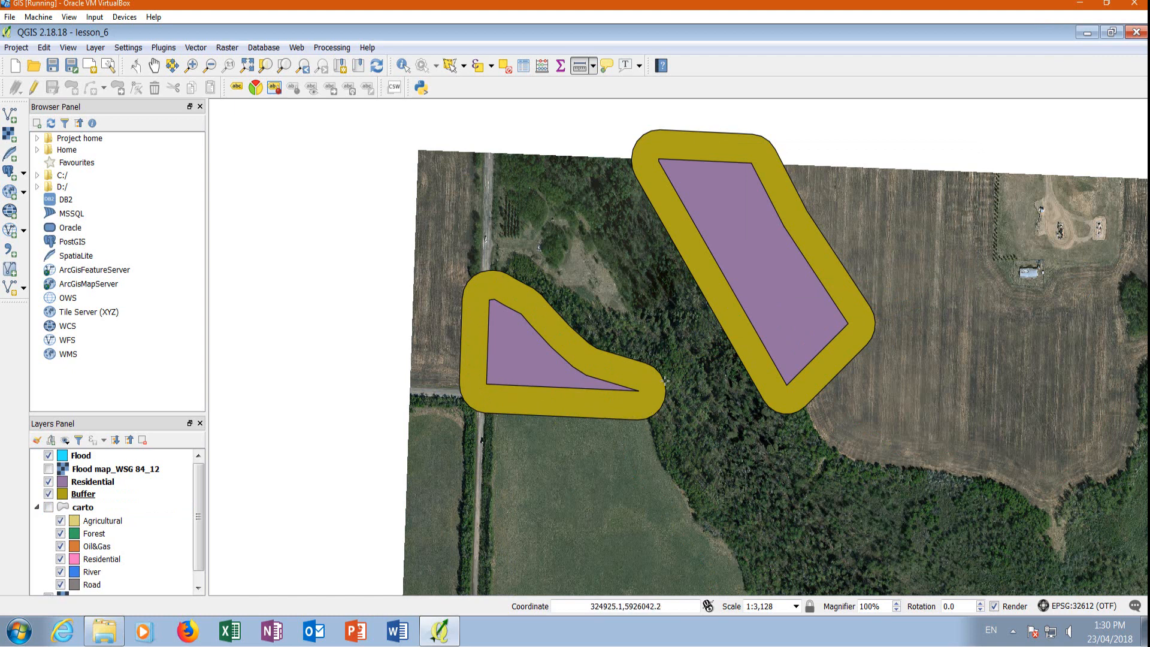
# Compare the smaller Residential polygon and its buffer with the imagery and land-cover classes by toggling the Buffer and carto layers.
pyautogui.scroll(1, 551, 441)
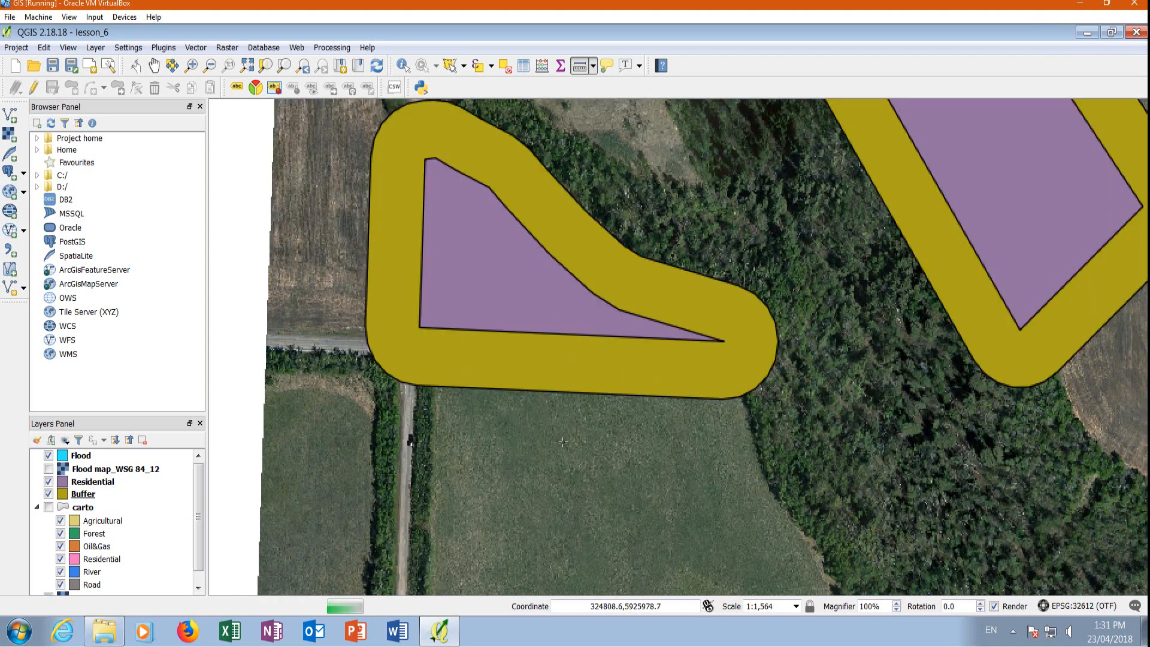
pyautogui.click(49, 494)
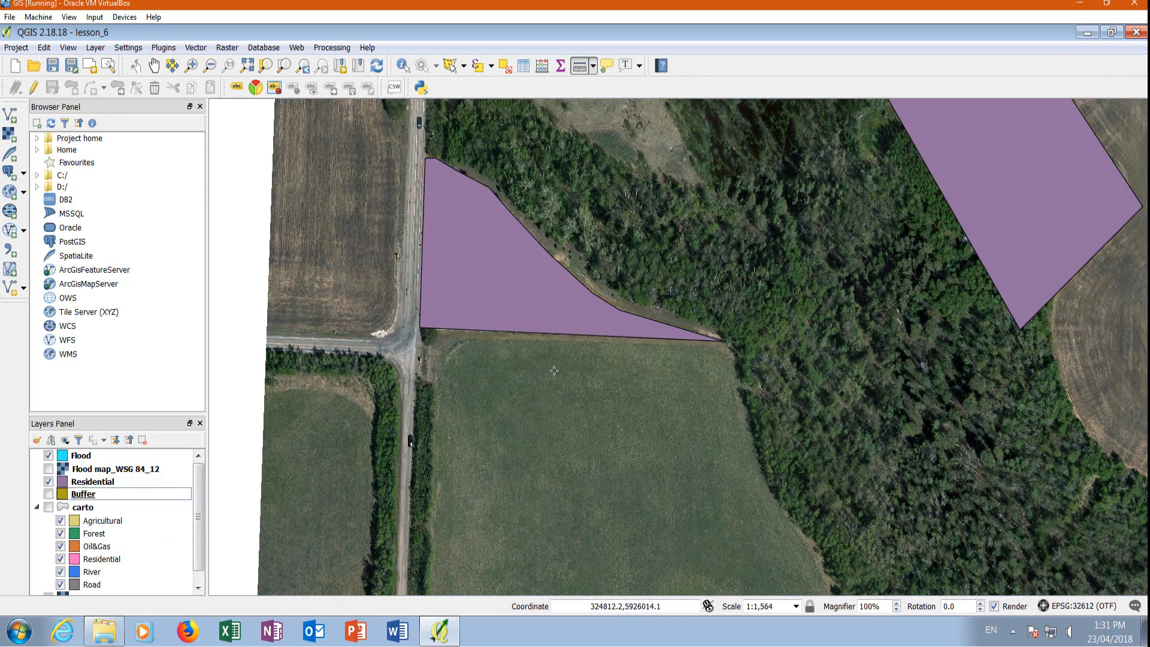
pyautogui.click(49, 507)
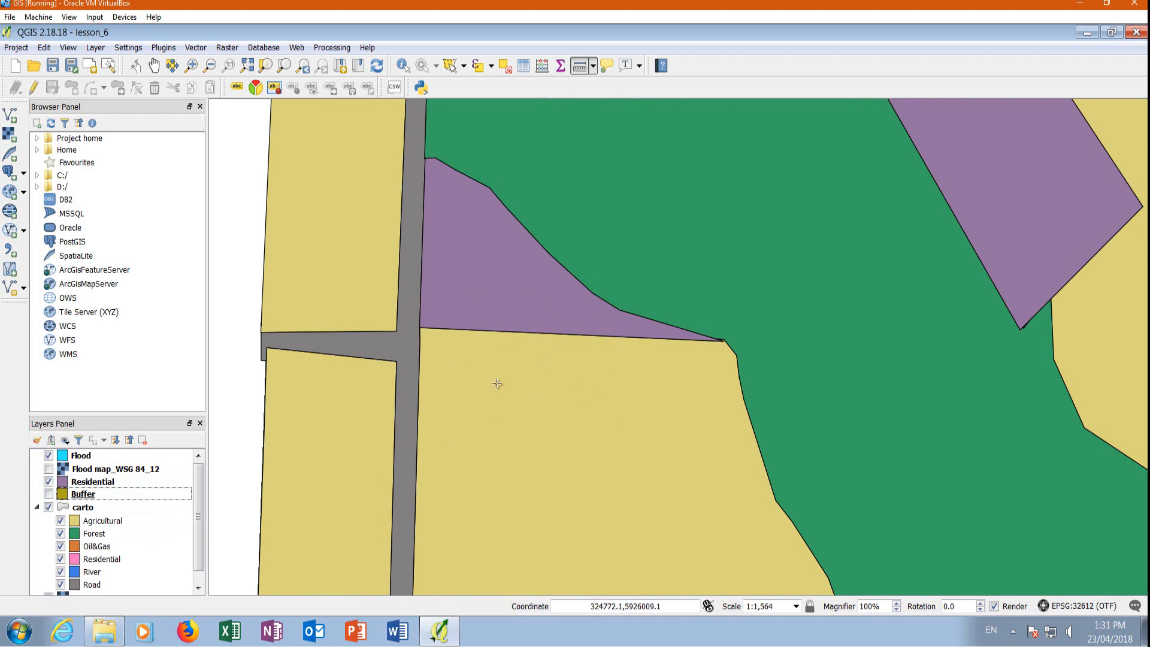
pyautogui.click(49, 494)
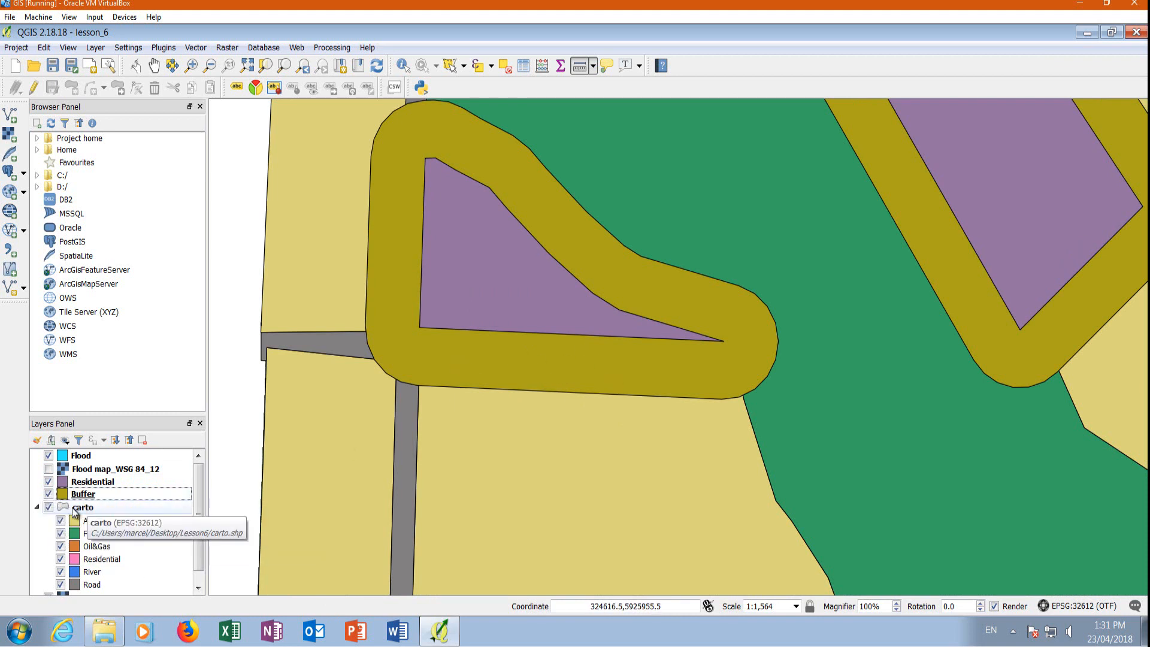
pyautogui.click(49, 508)
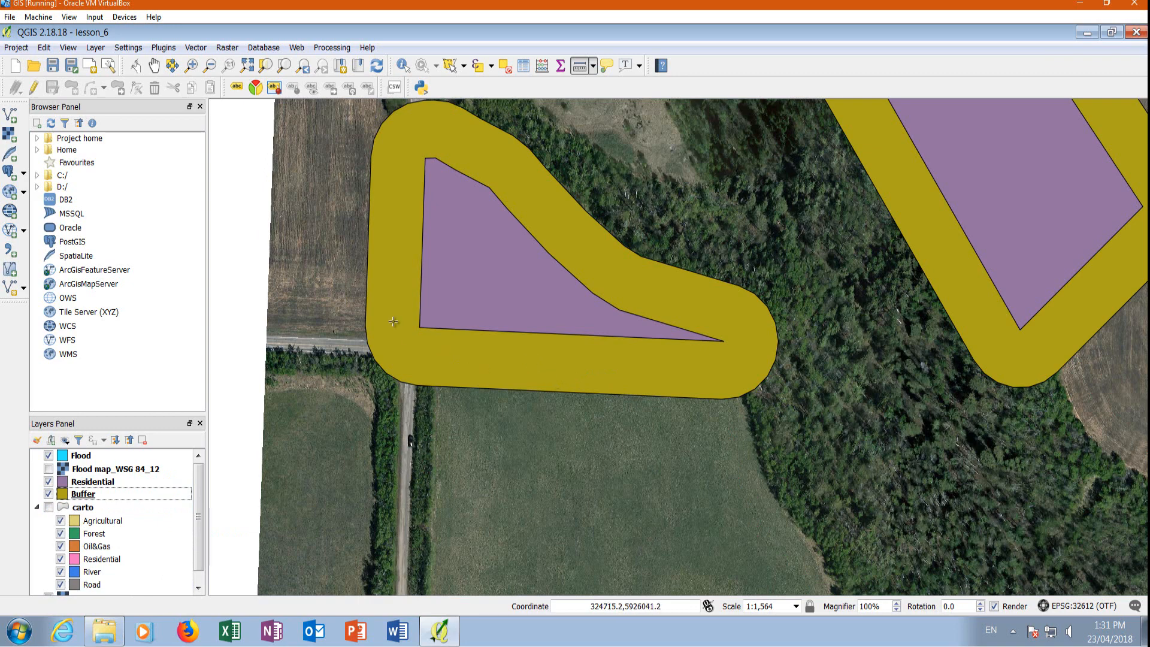
# Create a fixed distance buffer of 300 around the Flood layer as a temporary layer.
pyautogui.scroll(-1, 390, 282)
pyautogui.scroll(-1, 390, 280)
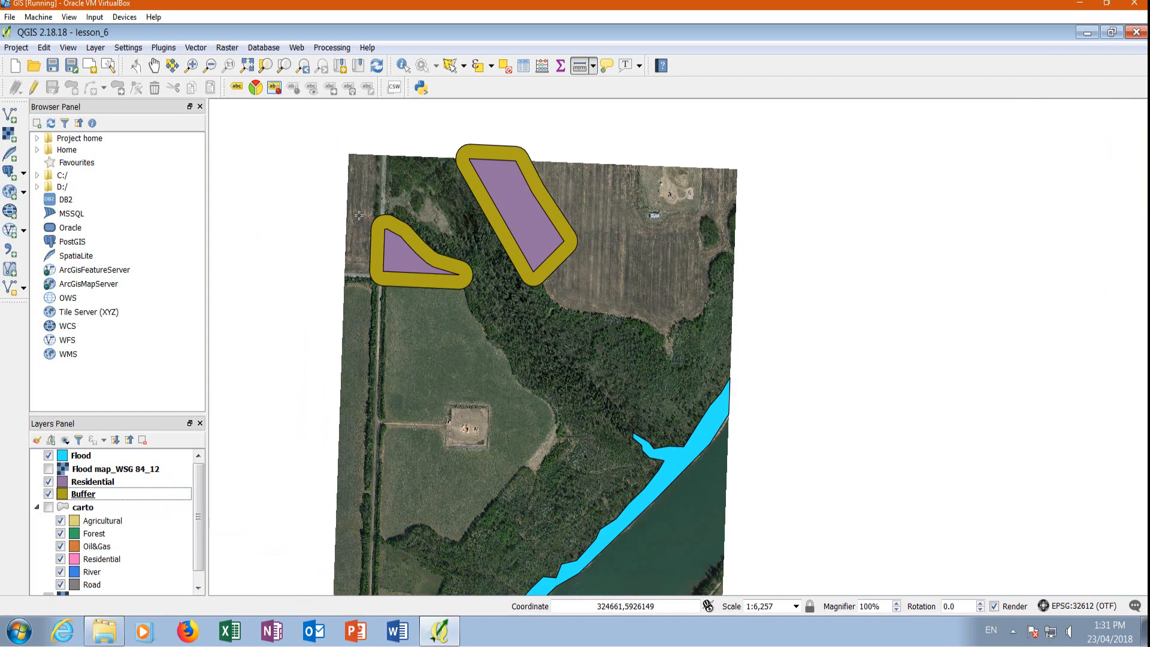
pyautogui.scroll(-1, 532, 363)
pyautogui.scroll(1, 572, 491)
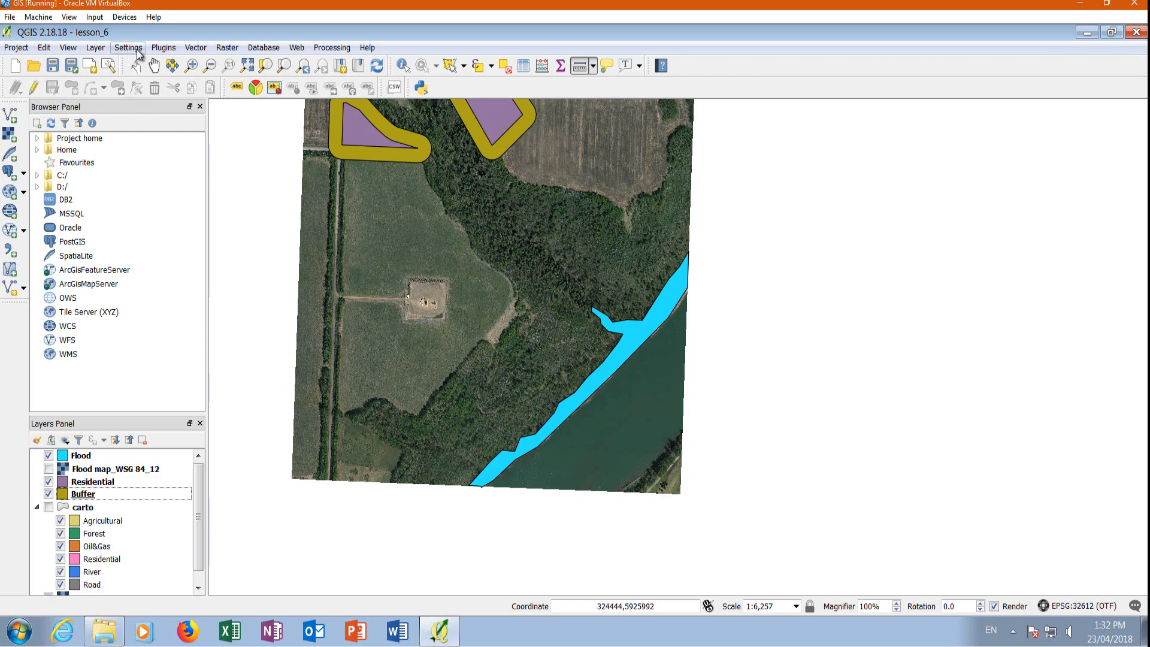
pyautogui.click(192, 52)
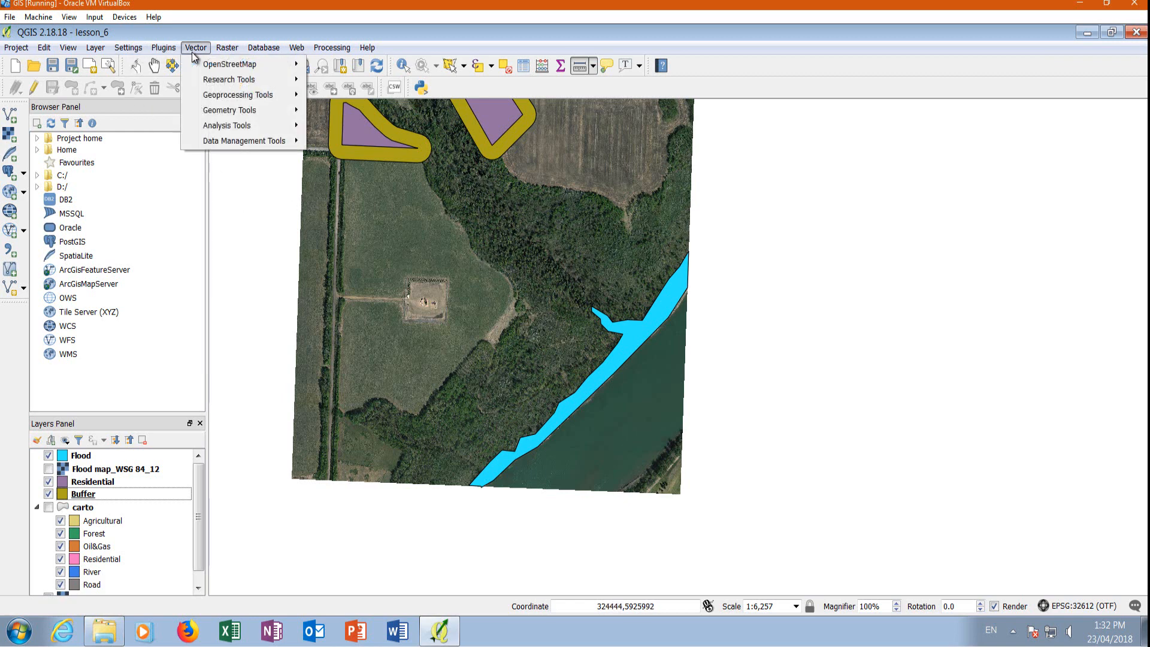
pyautogui.moveTo(235, 98)
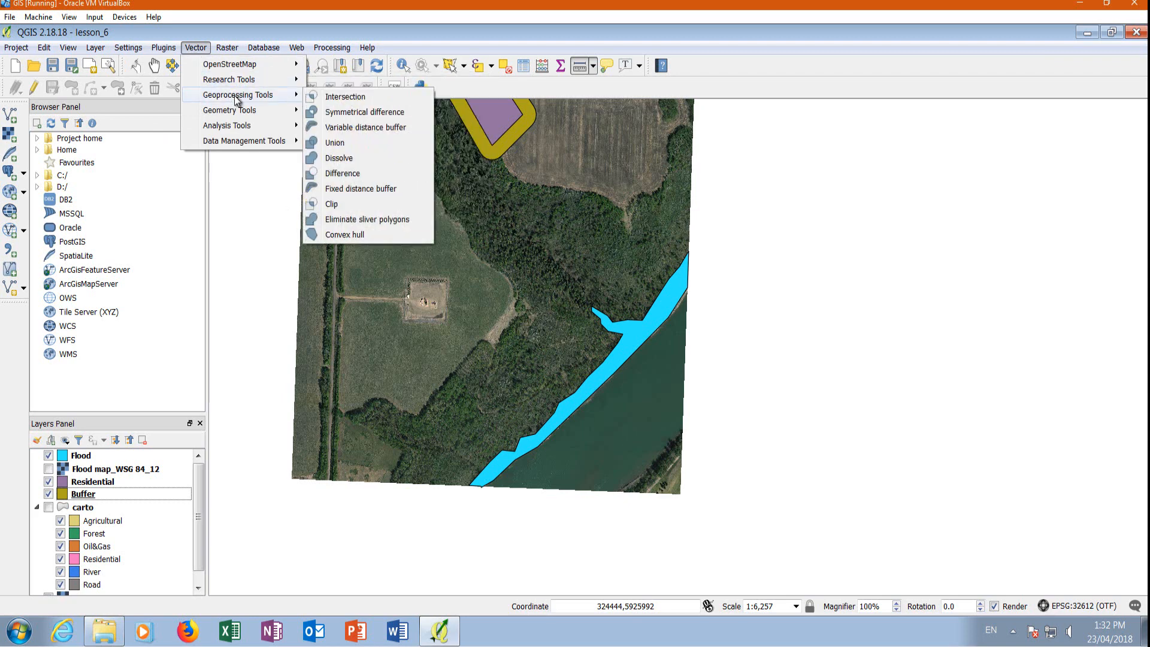
pyautogui.click(364, 191)
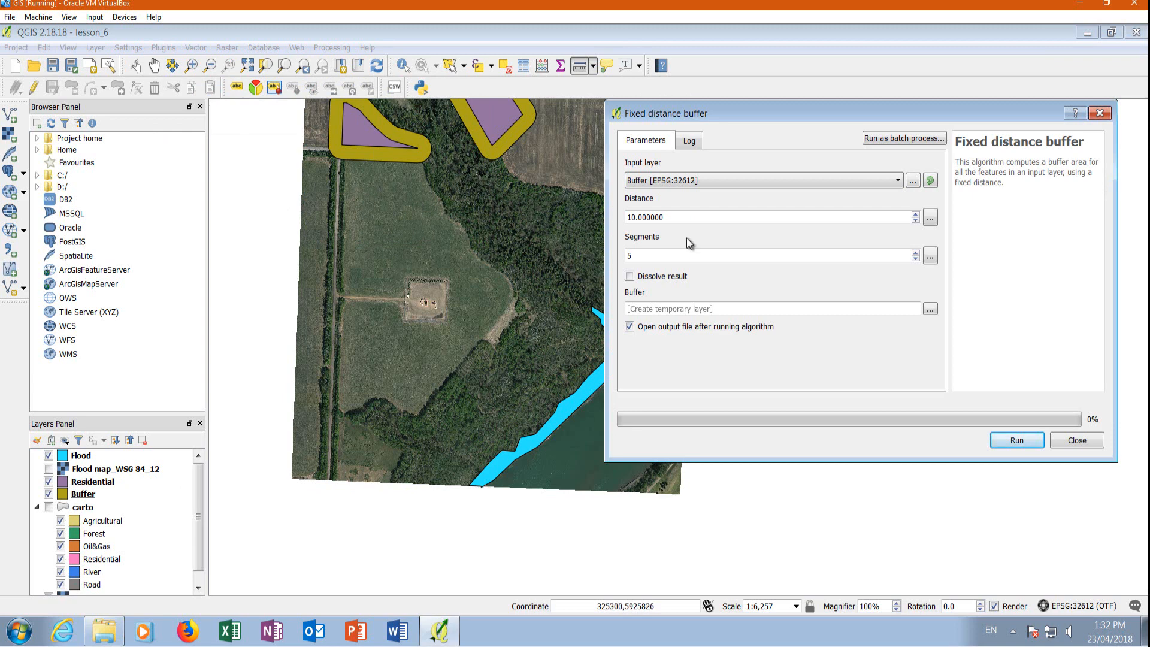
pyautogui.click(670, 180)
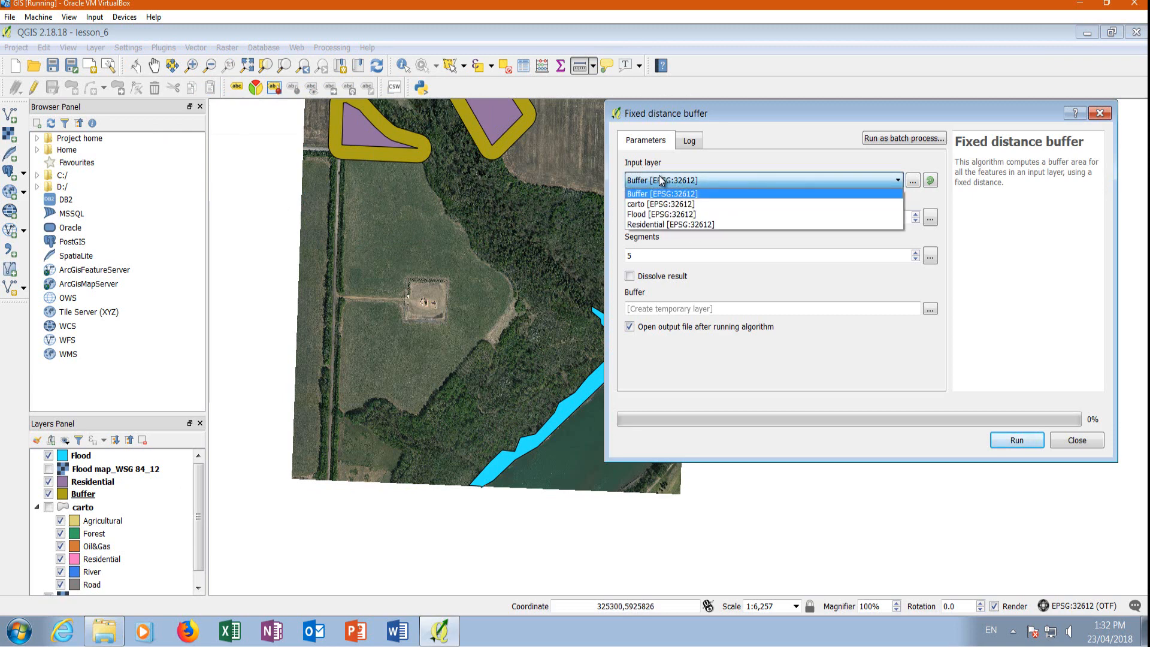
pyautogui.click(637, 214)
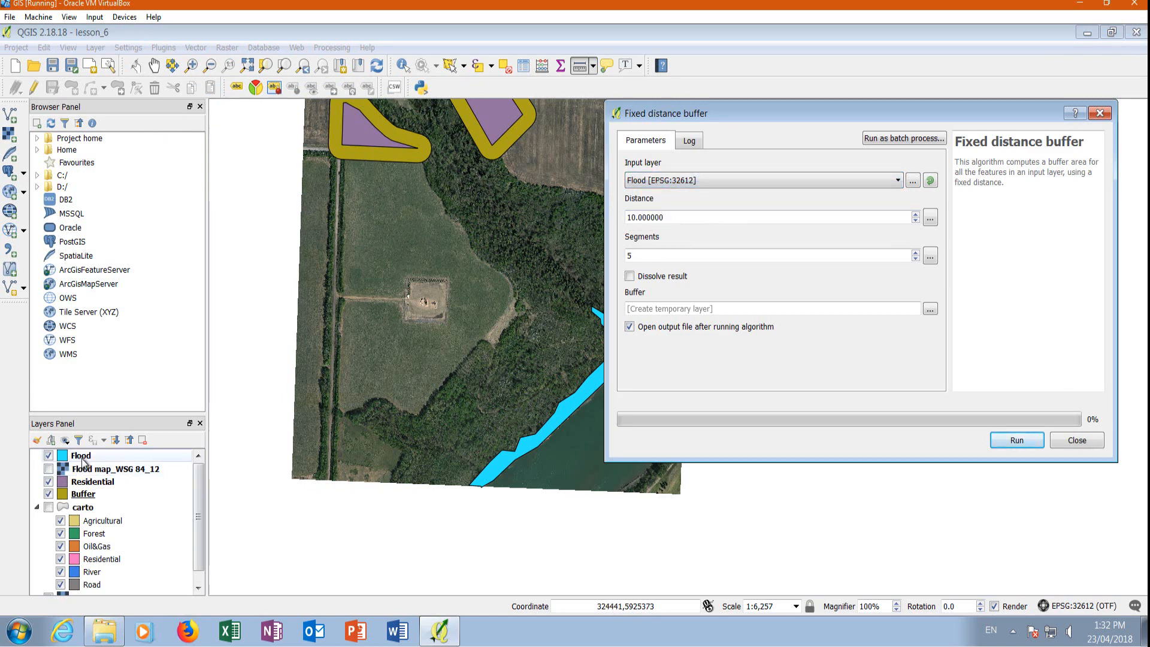
pyautogui.moveTo(676, 218); pyautogui.dragTo(566, 219)
pyautogui.write('300')
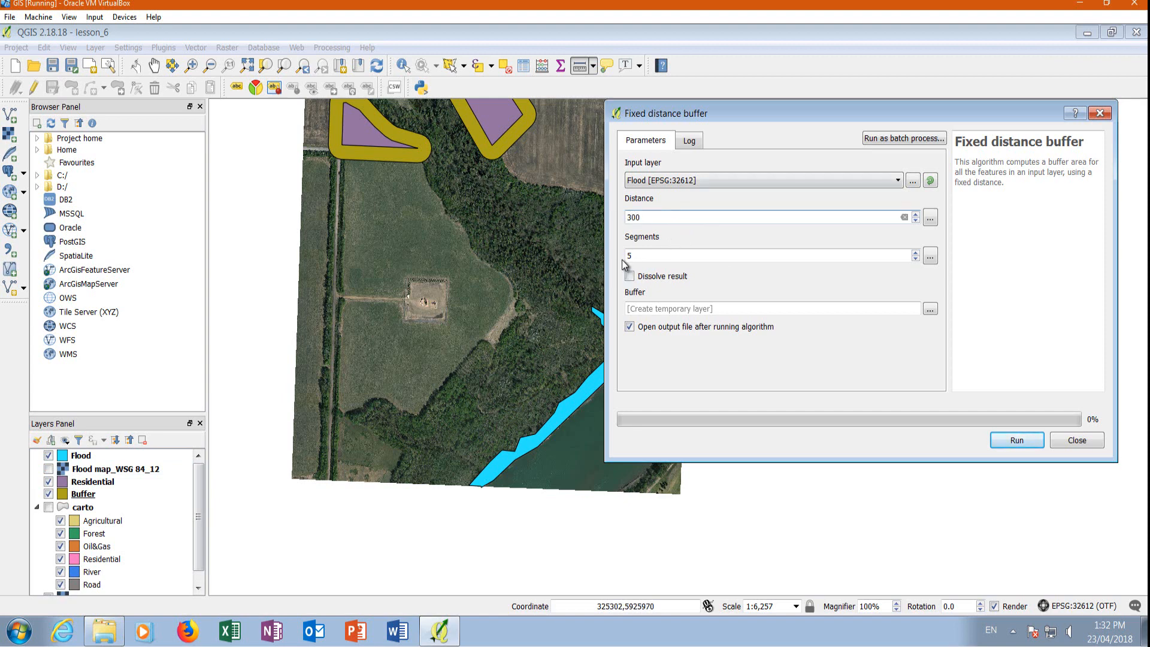
pyautogui.click(1018, 441)
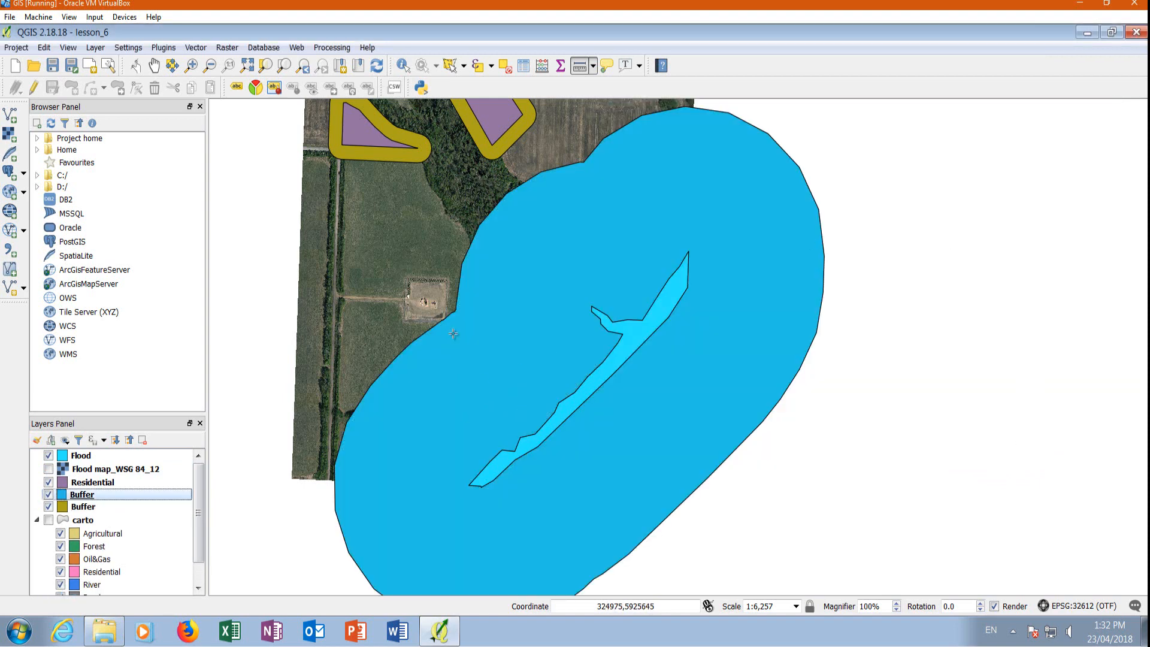
# Show the carto layer beneath the flood buffer to examine which land-cover polygons it overlaps.
pyautogui.scroll(1, 454, 334)
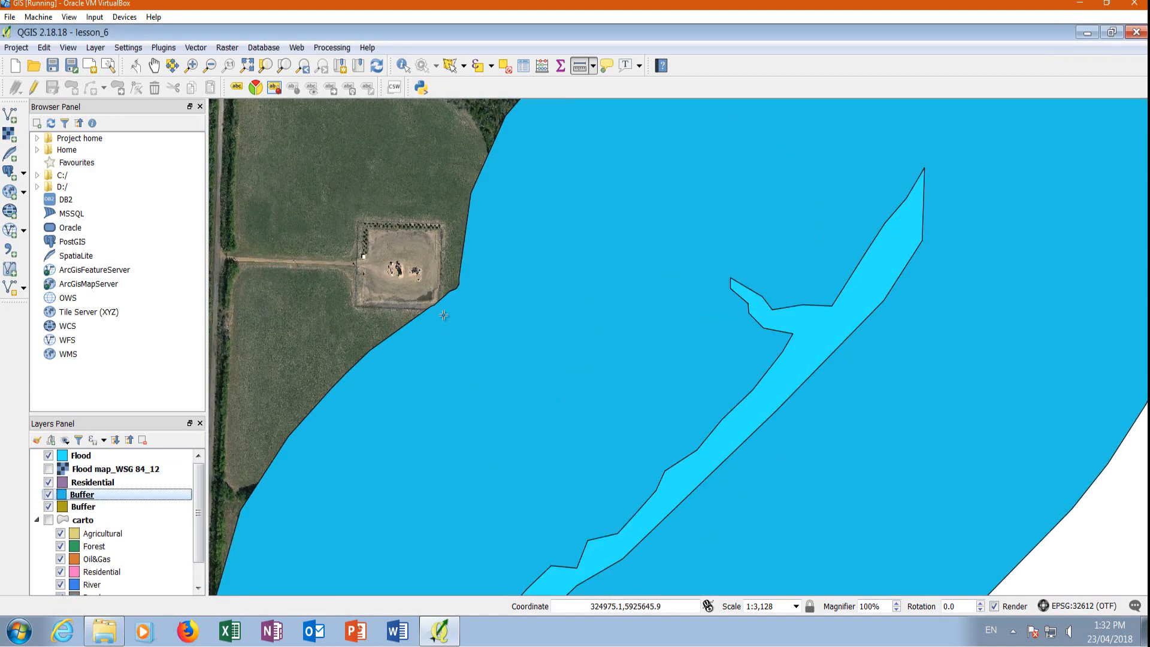
pyautogui.click(48, 520)
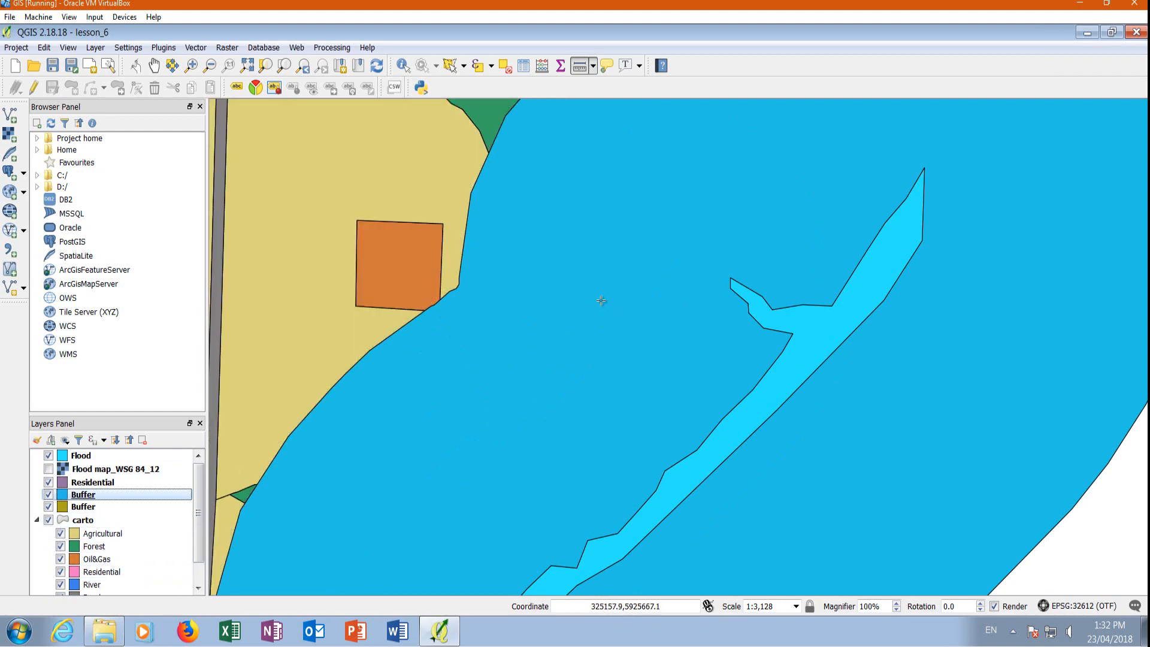
pyautogui.scroll(-1, 570, 263)
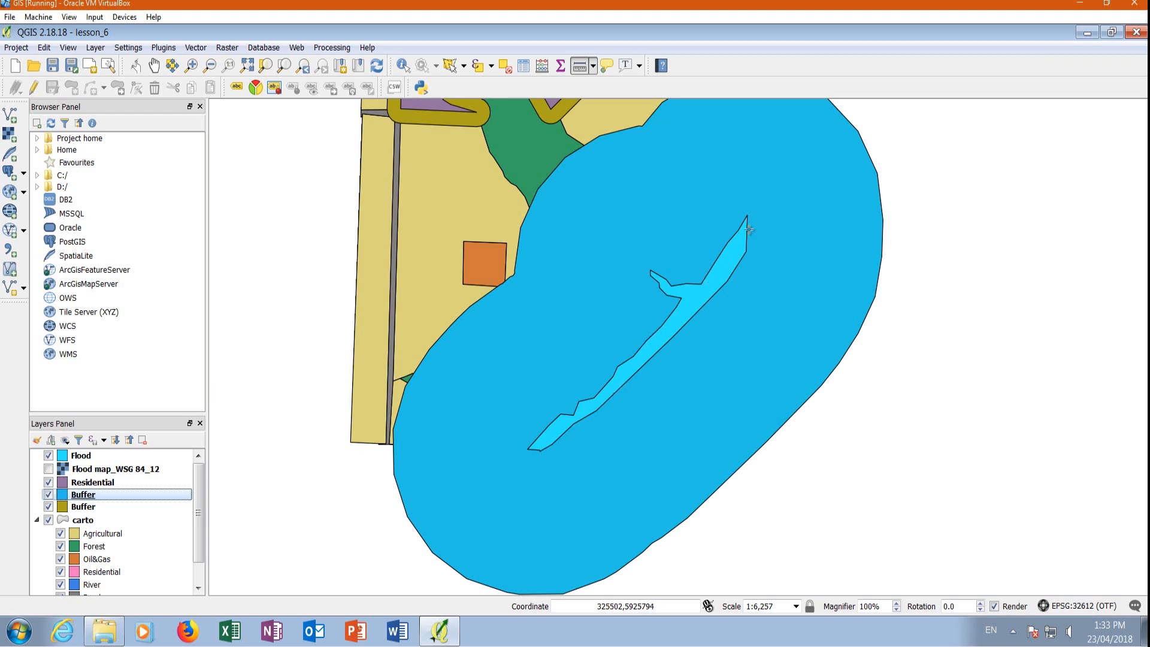
# Measure the flood buffer's width from its upper-left outer edge to the tip of the Flood polygon, and close the measurement.
pyautogui.click(579, 67)
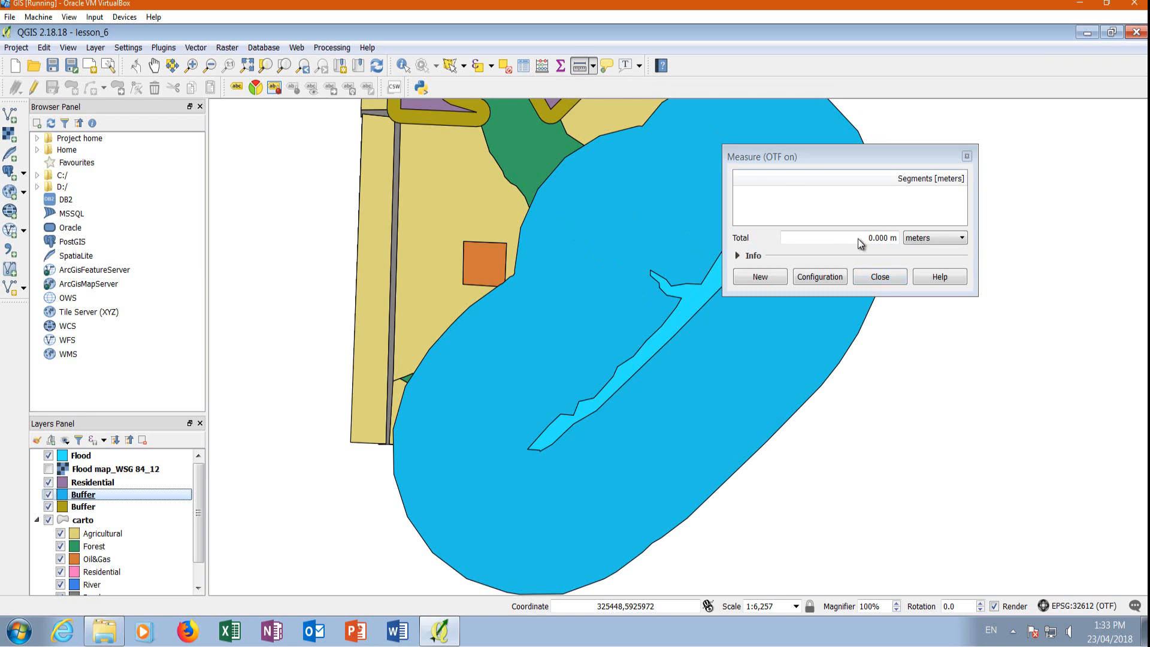
pyautogui.click(554, 174)
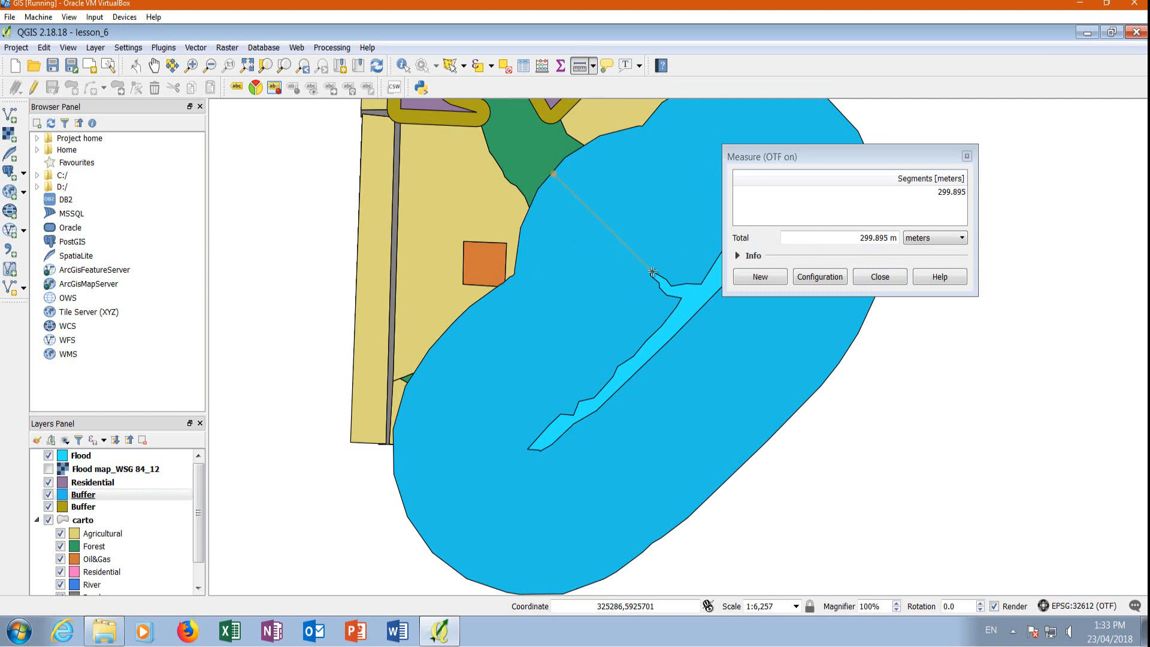
pyautogui.click(880, 276)
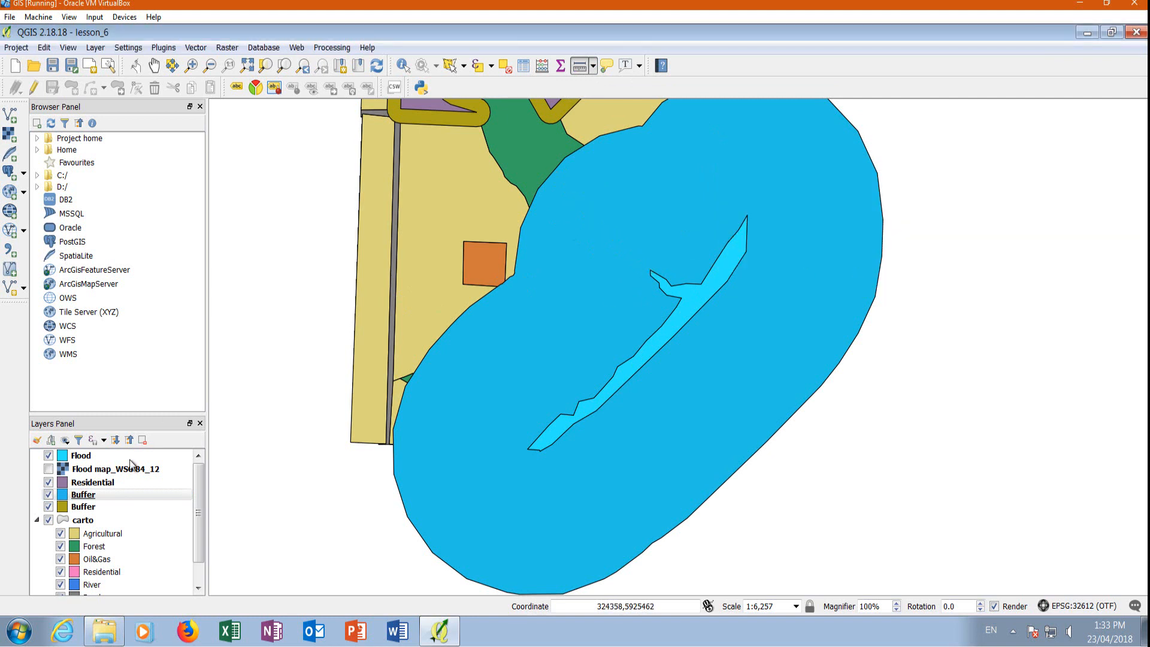
# Hide the carto layer and the flood buffer to view the Flood and Residential polygons directly over the imagery.
pyautogui.click(48, 519)
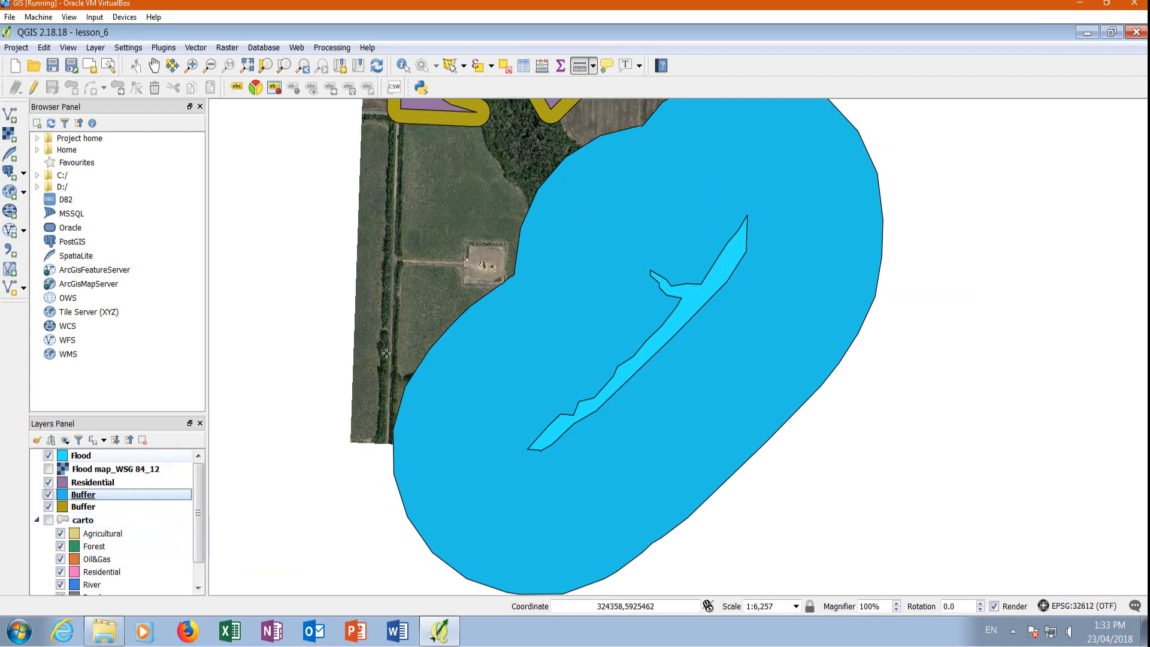
pyautogui.scroll(1, 566, 263)
pyautogui.scroll(-1, 376, 267)
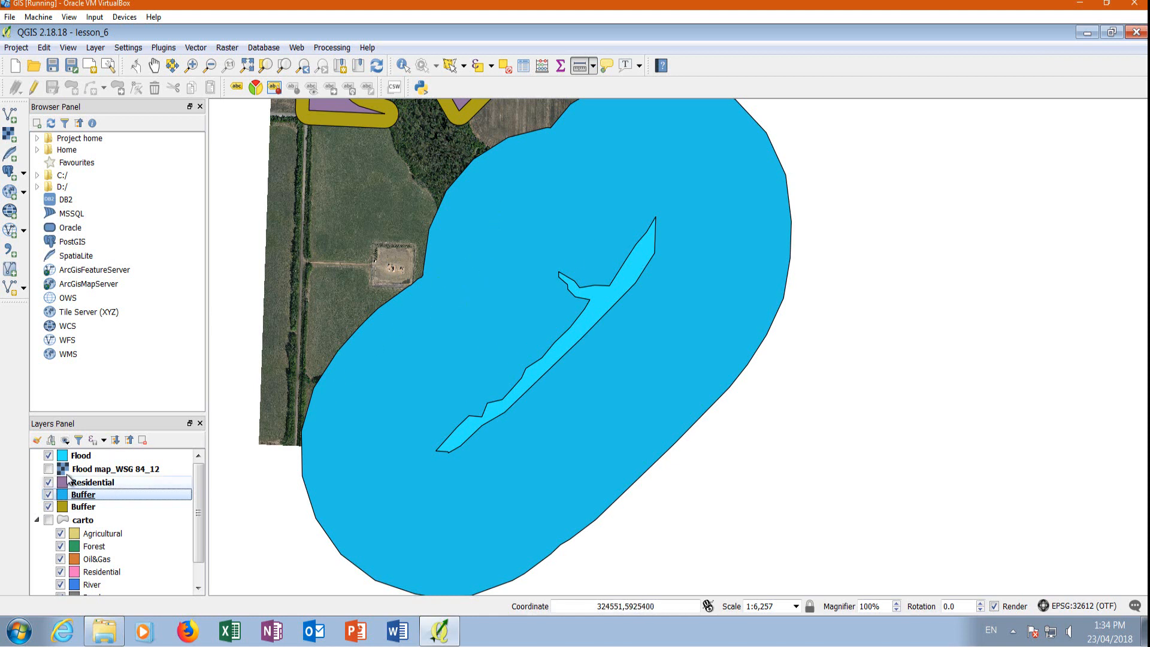
pyautogui.click(48, 455)
pyautogui.click(47, 456)
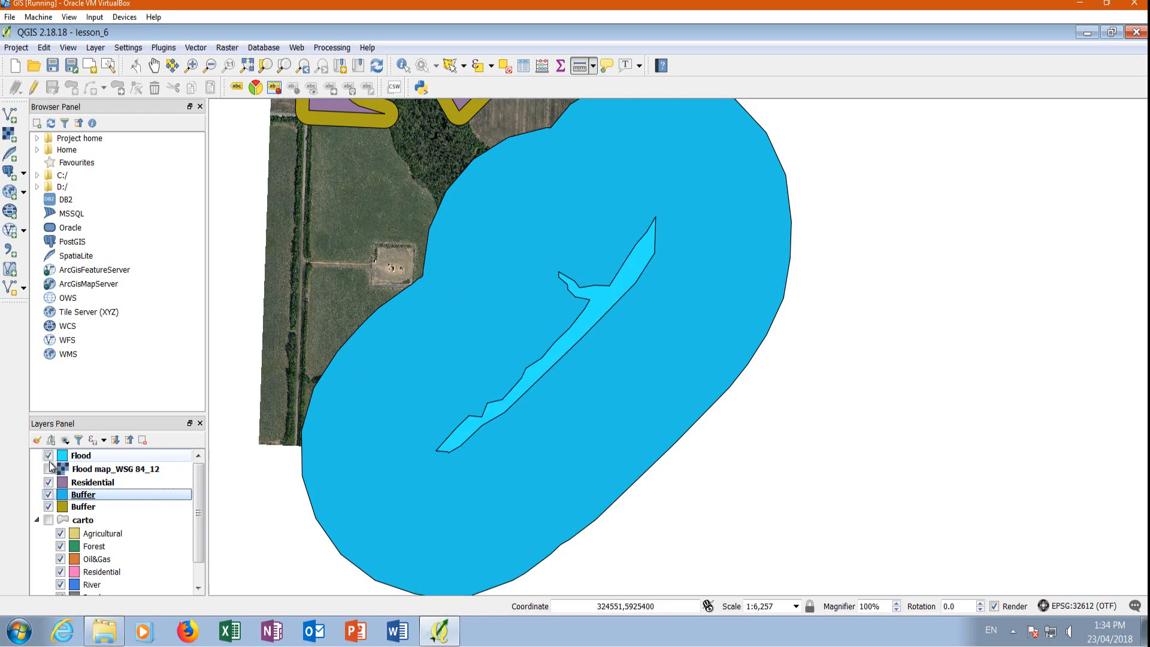
pyautogui.click(48, 495)
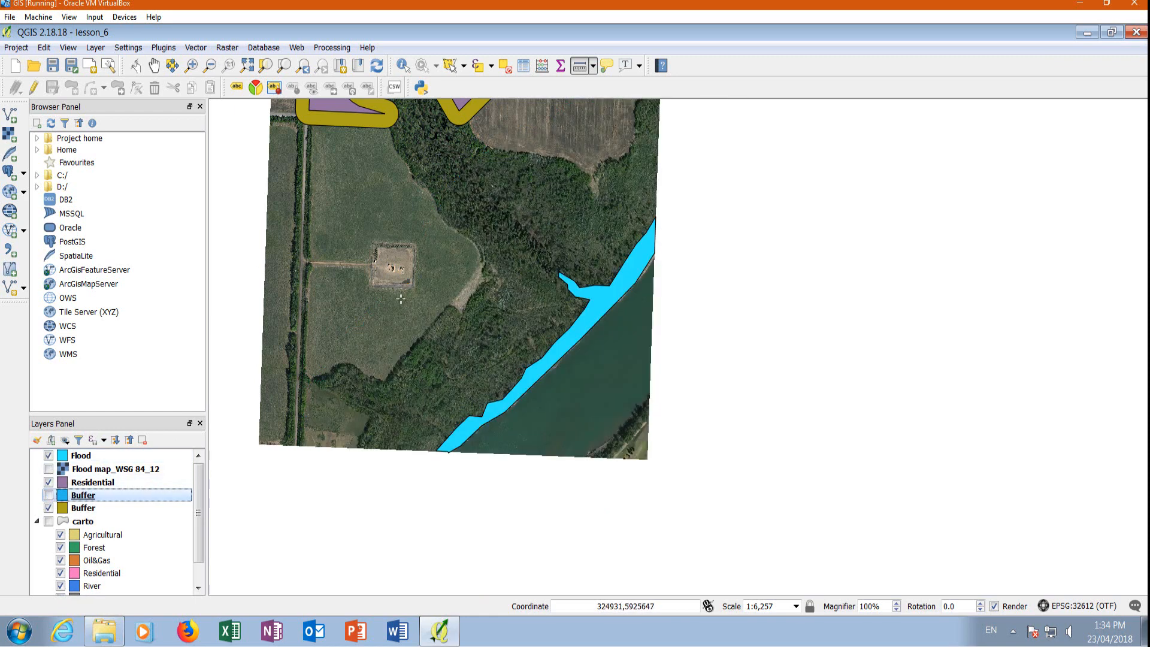
pyautogui.scroll(1, 417, 300)
pyautogui.scroll(-1, 539, 353)
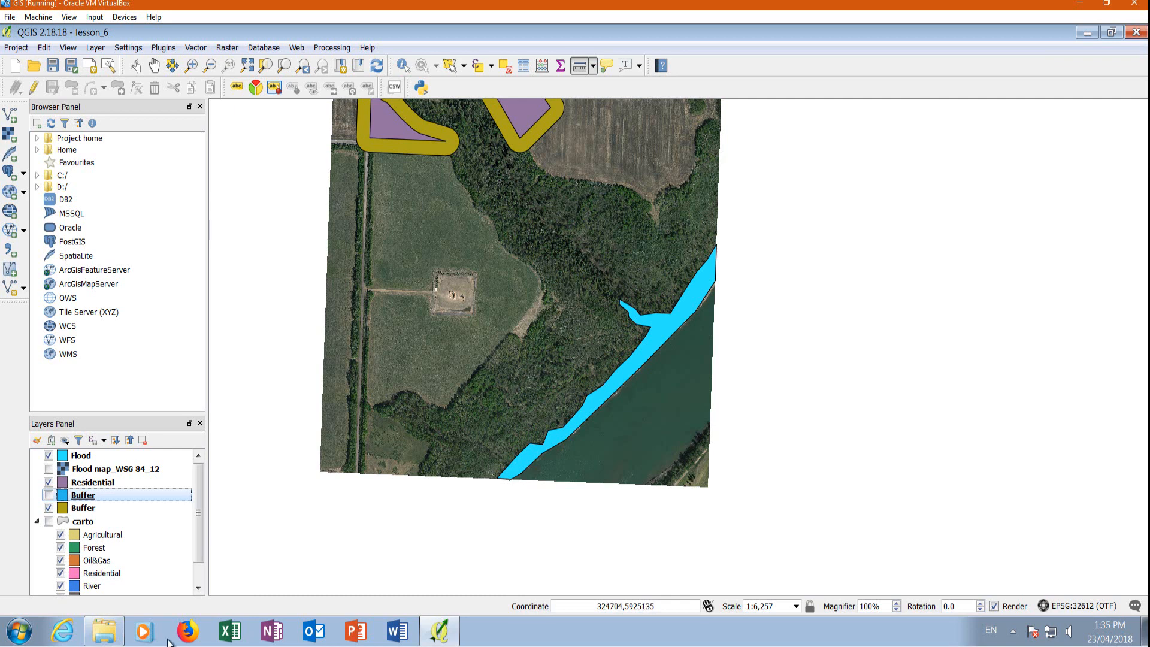
# Show the 300 flood buffer over the imagery to examine the area it covers around the Flood polygon.
pyautogui.click(49, 495)
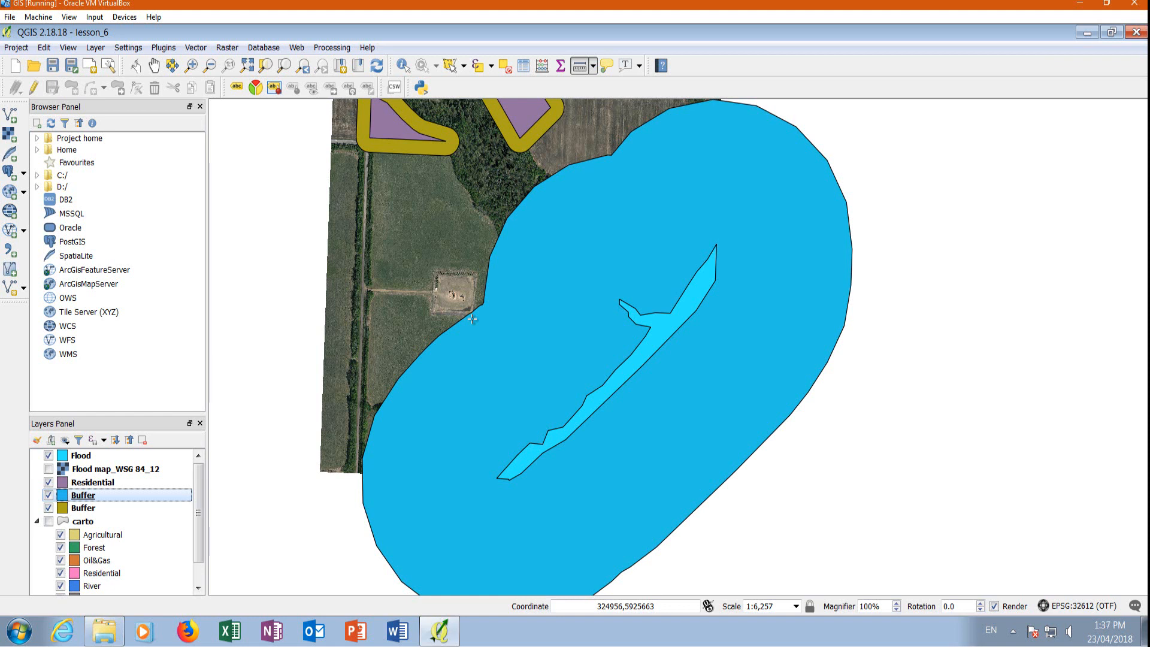
pyautogui.scroll(1, 472, 319)
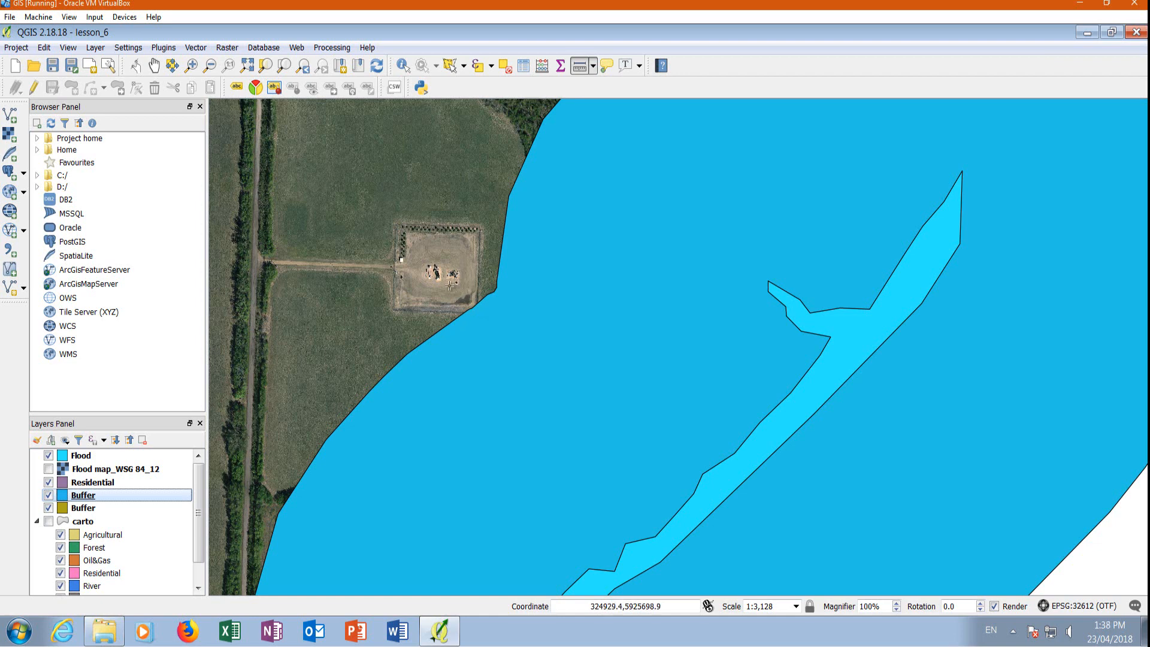
pyautogui.scroll(-1, 449, 279)
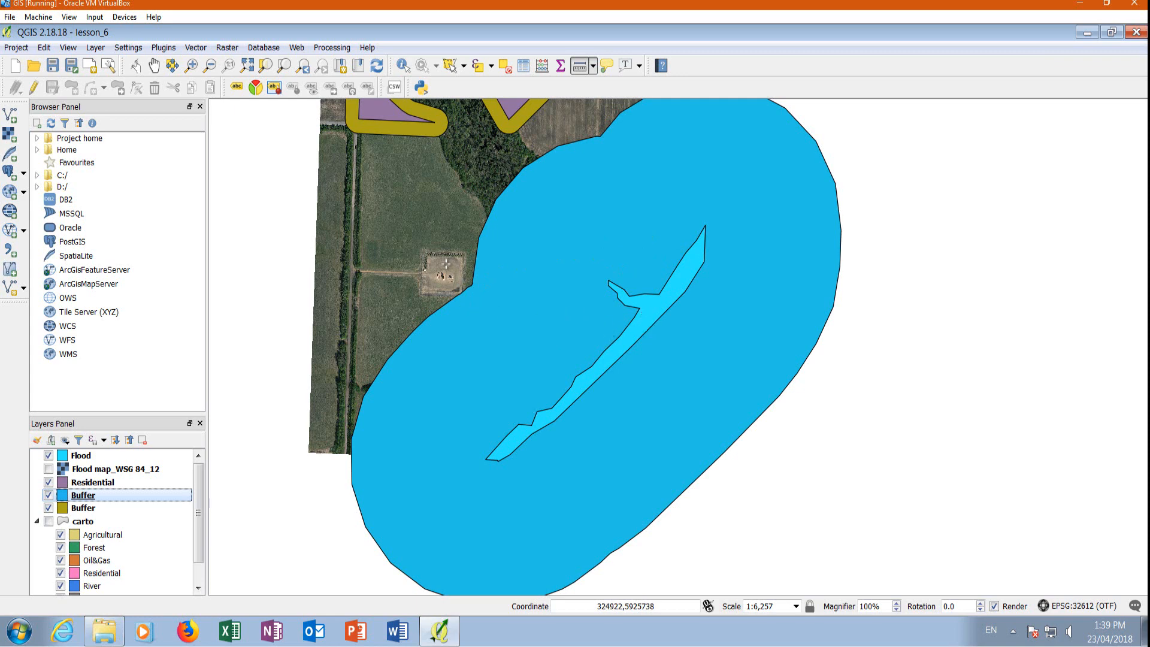
pyautogui.scroll(1, 446, 263)
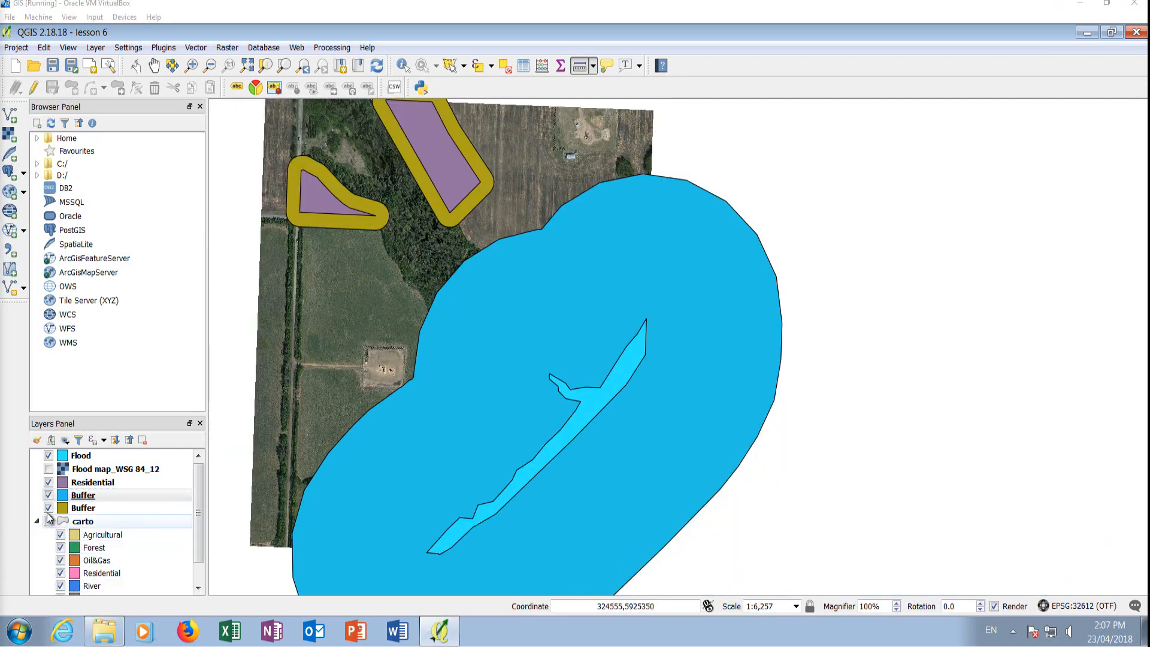
# Hide both Buffer layers and the Residential and Flood layers, leaving only the imagery on the map.
pyautogui.click(48, 507)
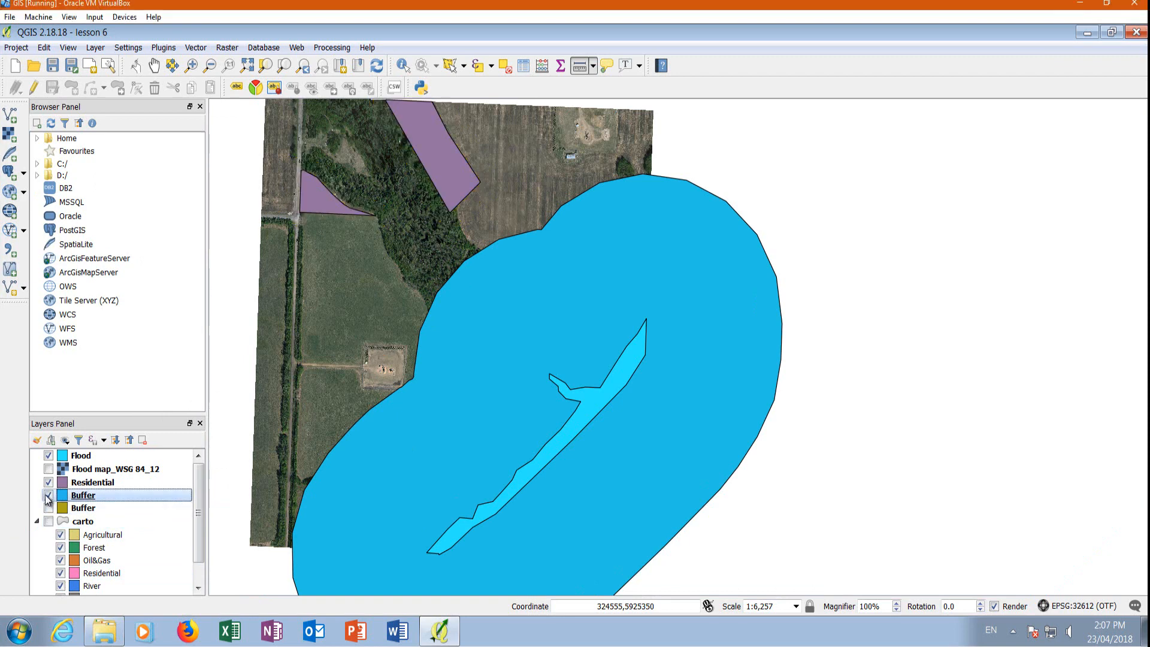
pyautogui.click(49, 494)
pyautogui.click(48, 482)
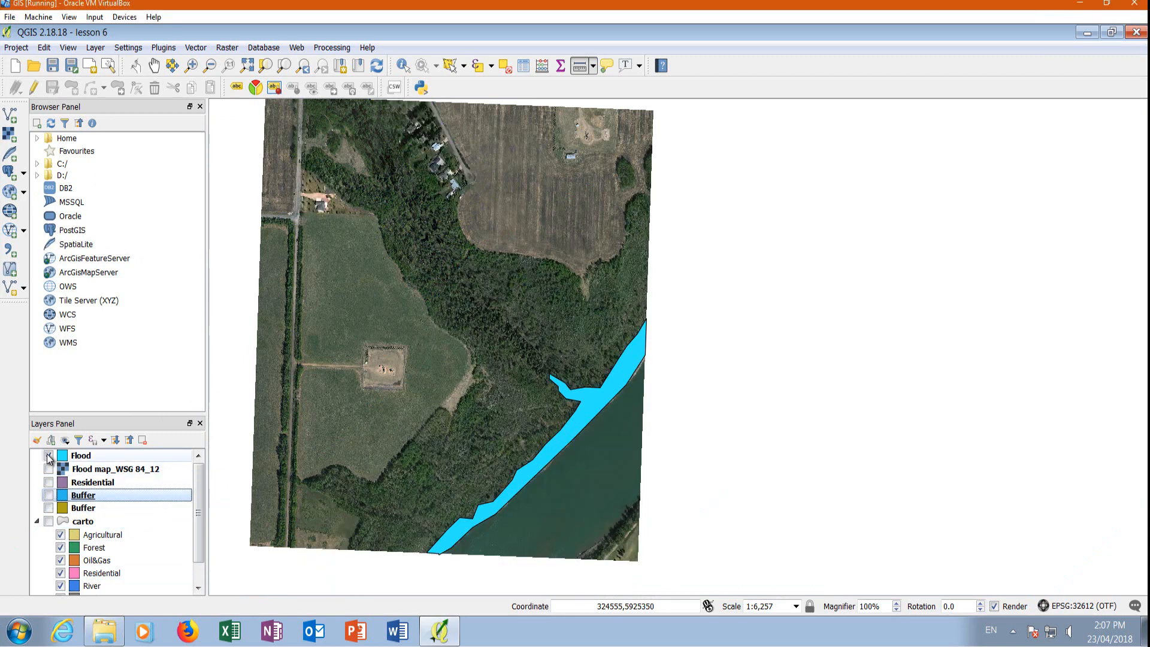
pyautogui.click(49, 455)
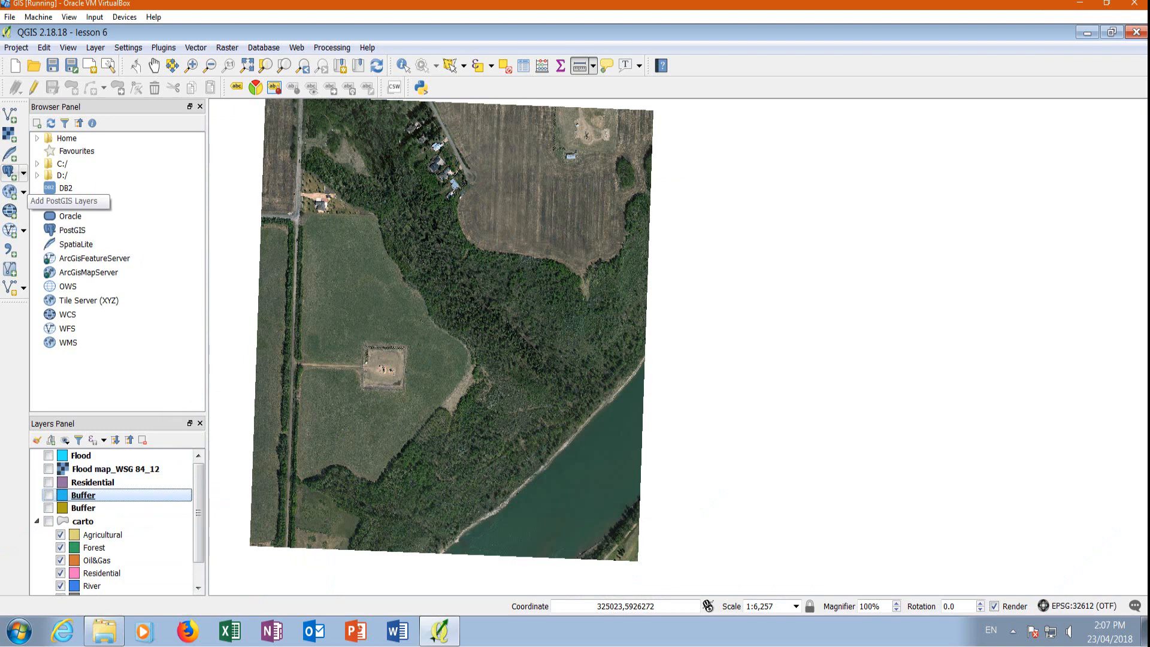
# Create a new WMS connection named Groundwater Alberta with the copied Groundwater-Layers WmsServer URL.
pyautogui.click(96, 48)
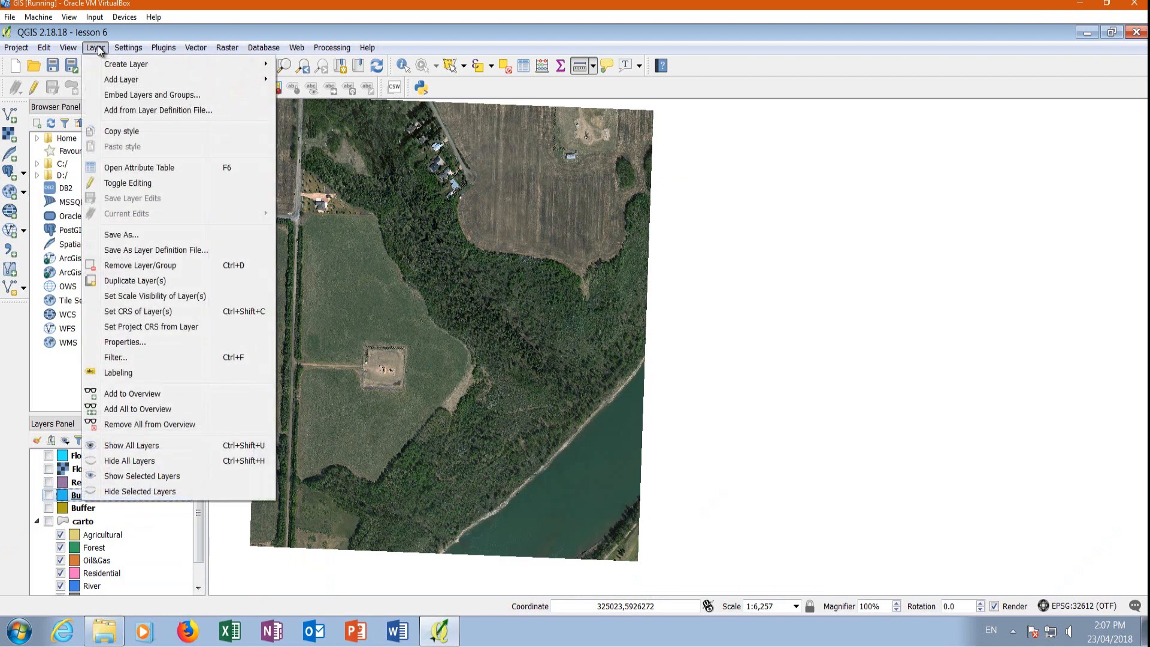
pyautogui.moveTo(127, 79)
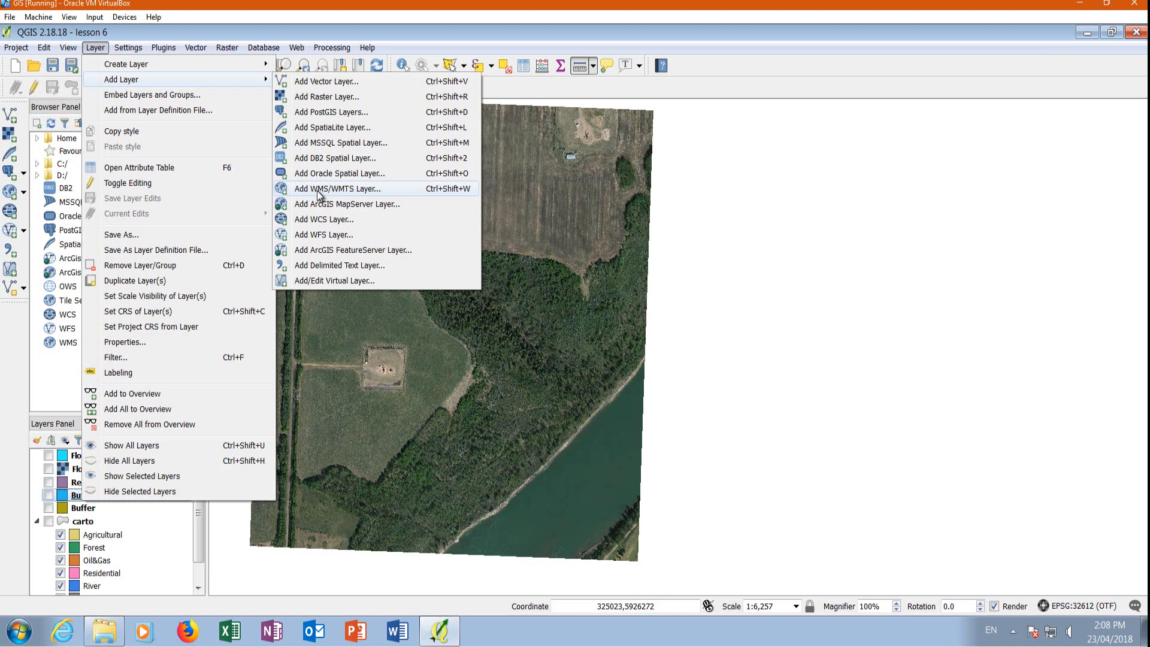
pyautogui.click(320, 190)
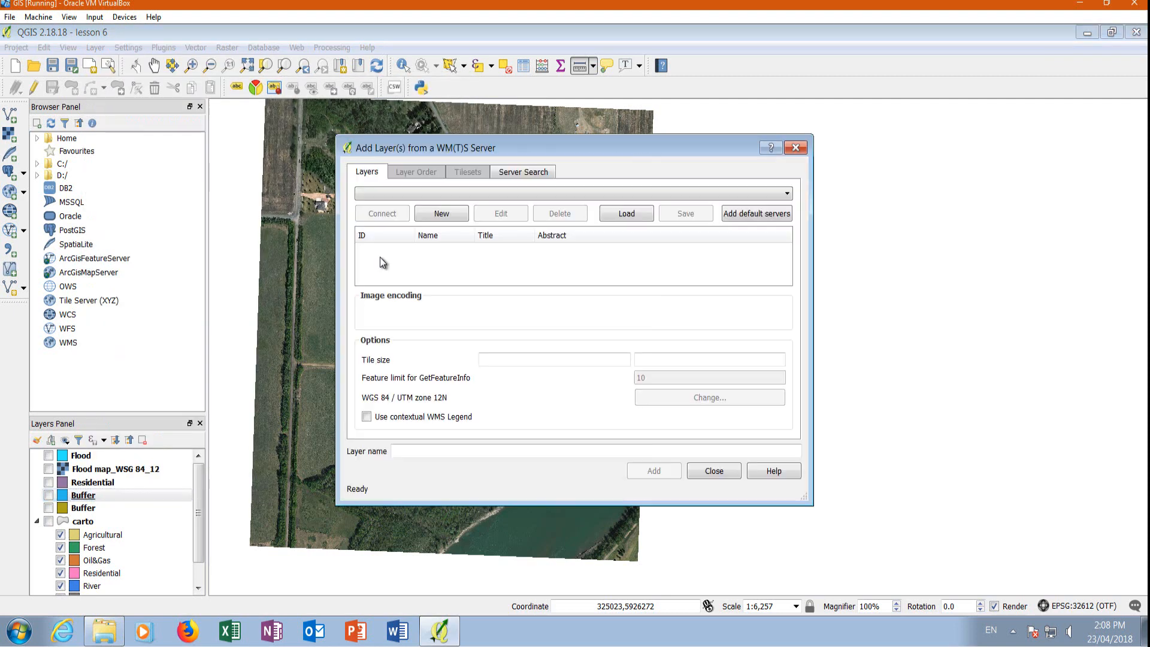
pyautogui.click(443, 215)
pyautogui.click(507, 195)
pyautogui.write('Groundw')
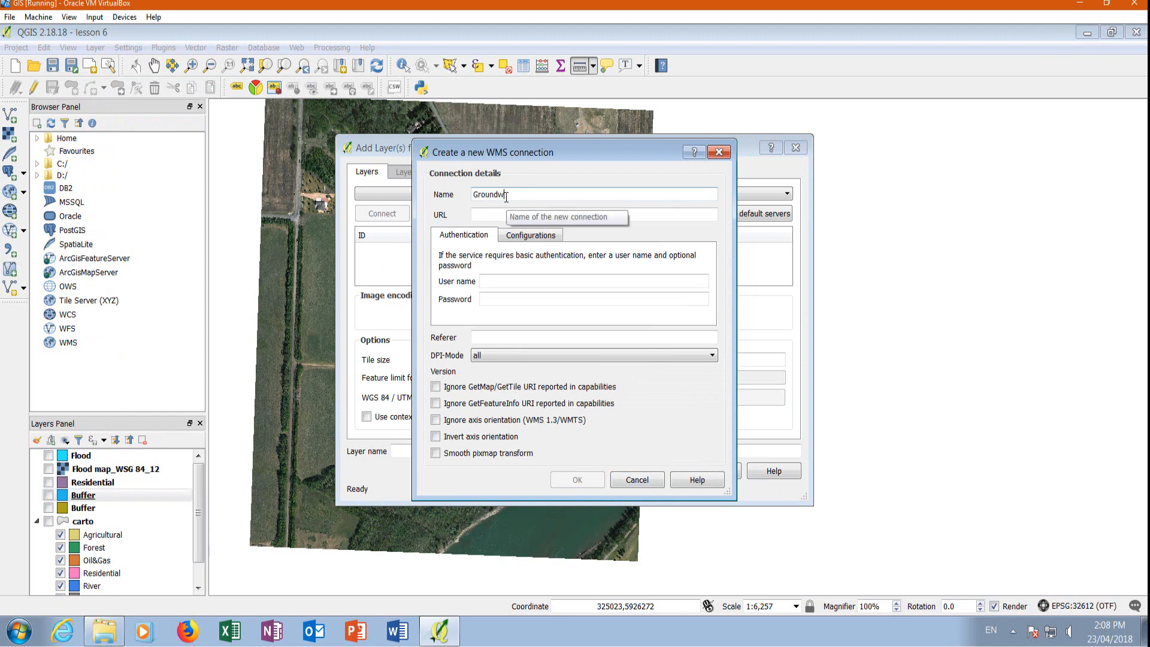
pyautogui.write('ater Alberta')
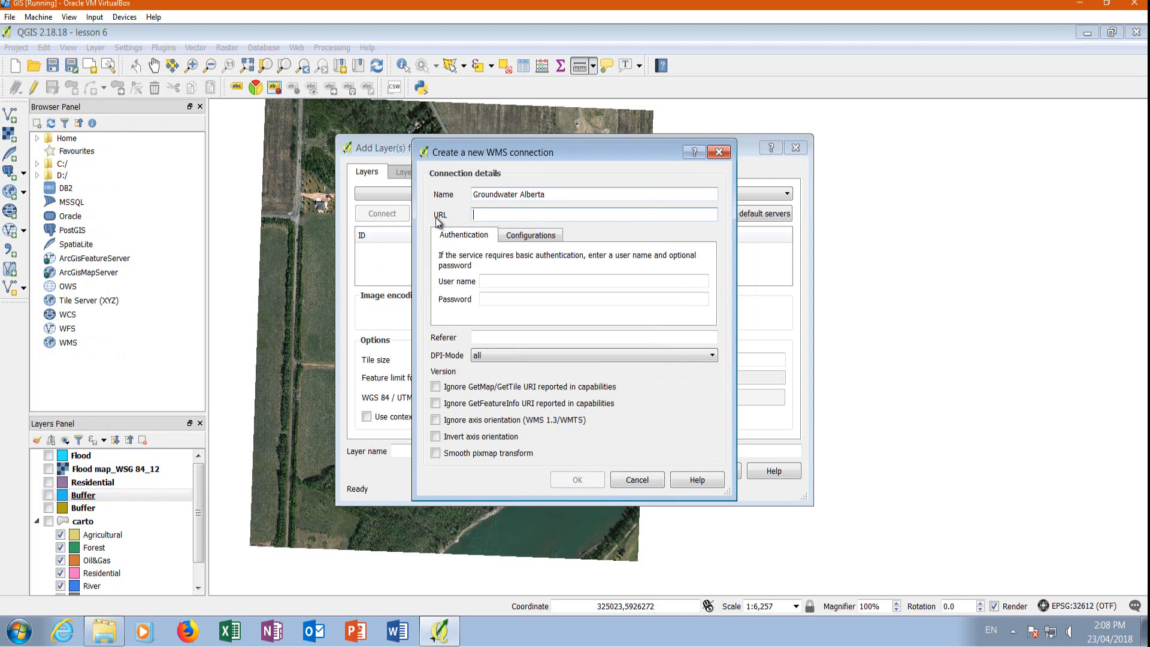
pyautogui.rightClick(490, 215)
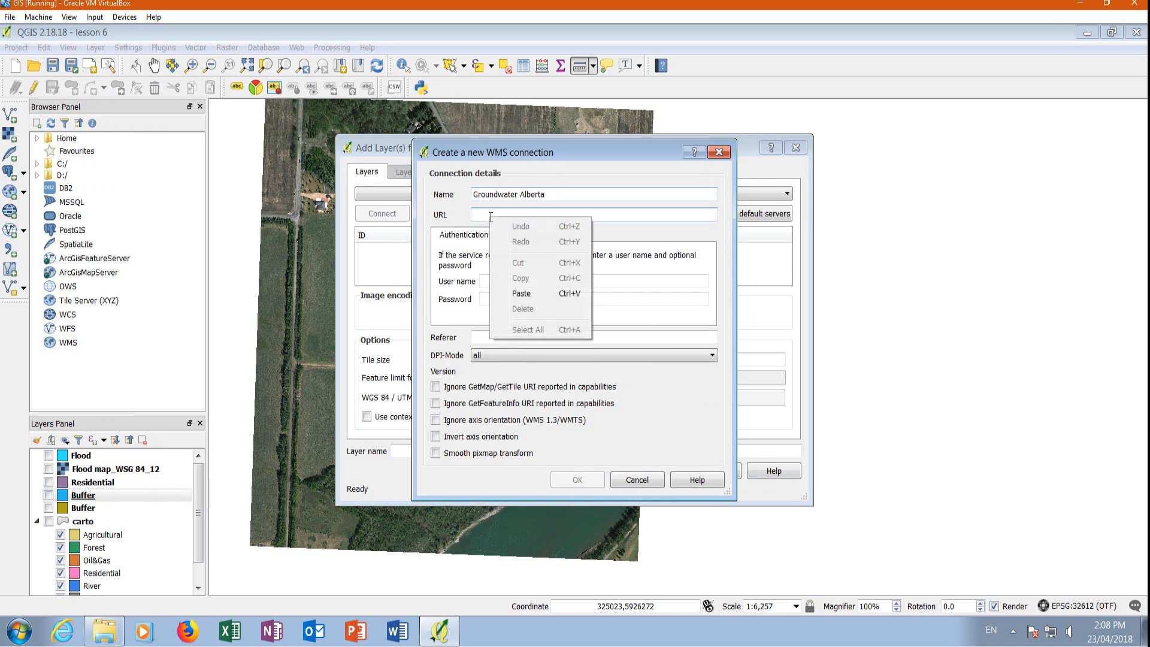
pyautogui.click(536, 294)
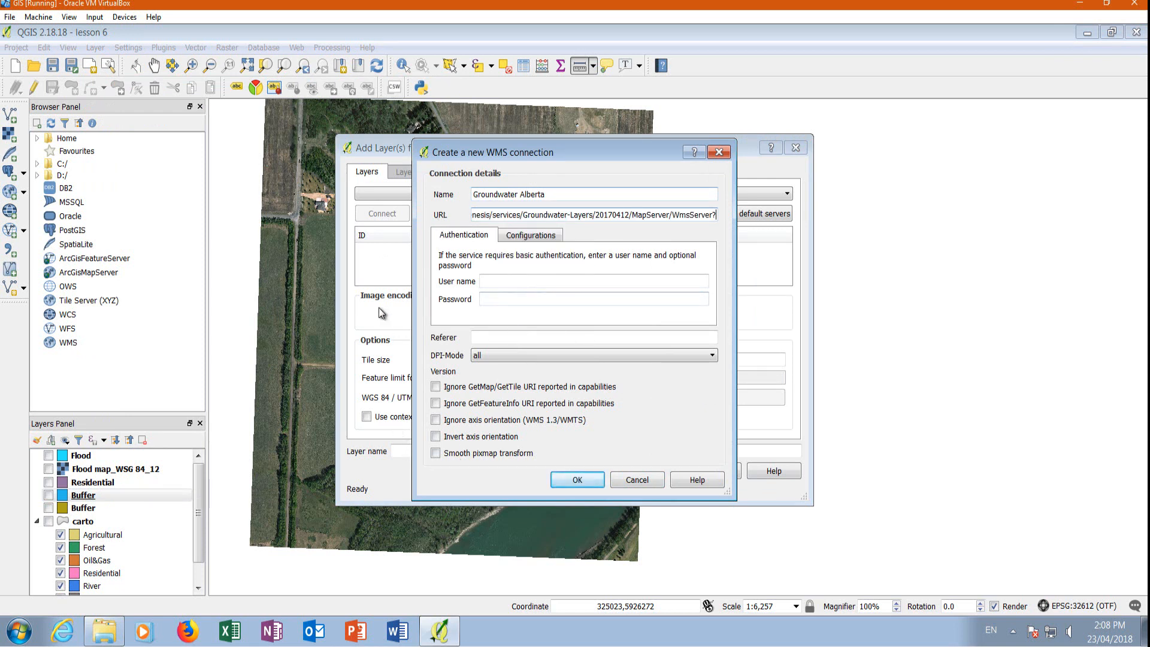
pyautogui.click(570, 480)
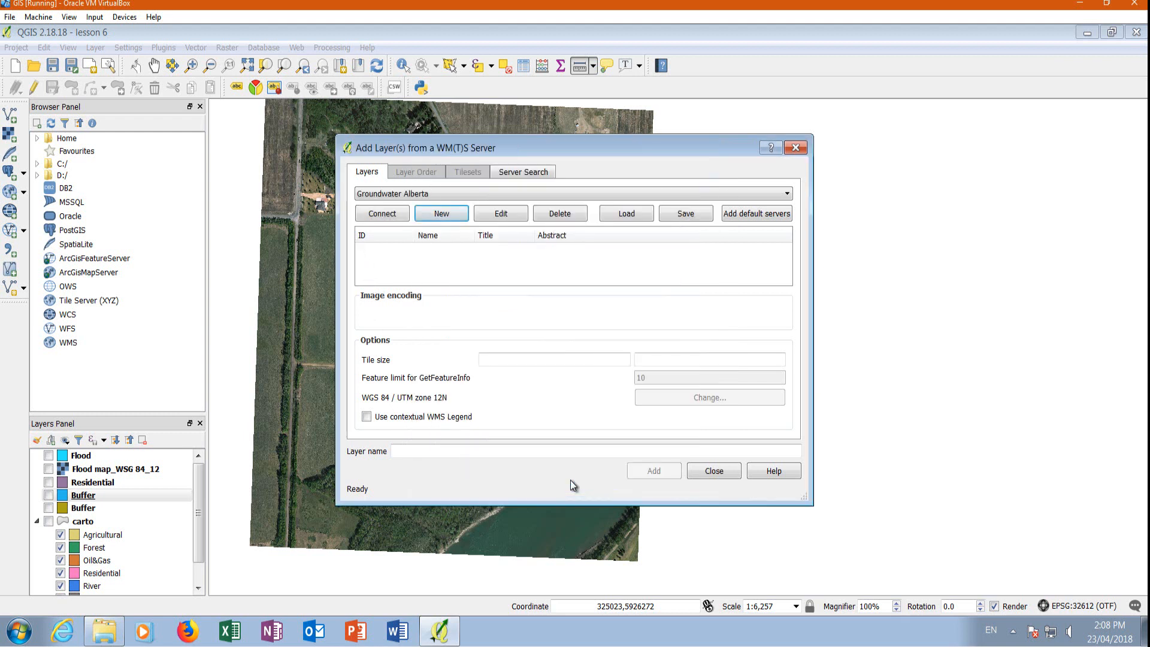
# Connect to the Groundwater Alberta server and add its Groundwater Wells layer to the map, closing the server dialog.
pyautogui.click(384, 216)
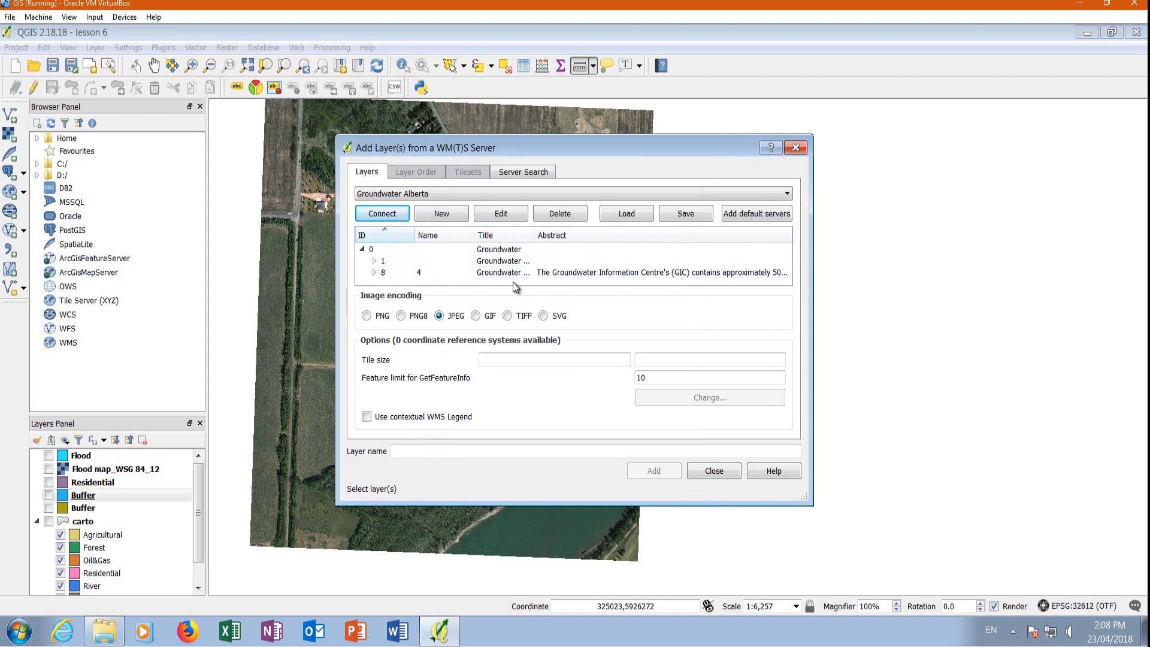
pyautogui.click(373, 272)
pyautogui.moveTo(786, 253); pyautogui.dragTo(785, 262)
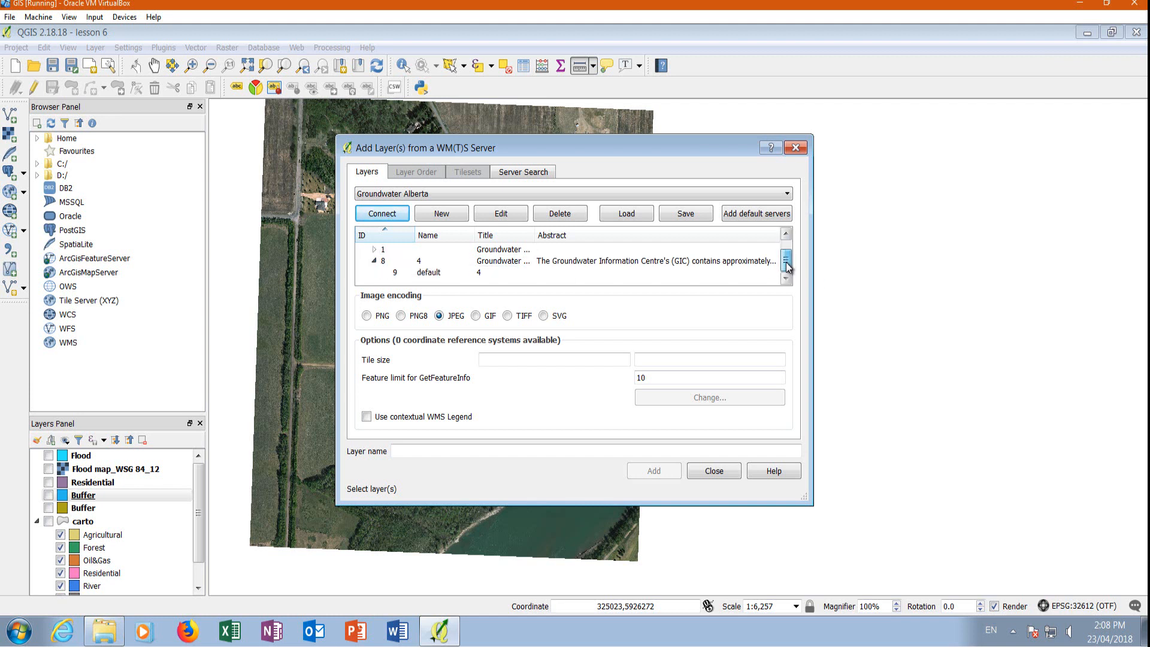
pyautogui.click(699, 261)
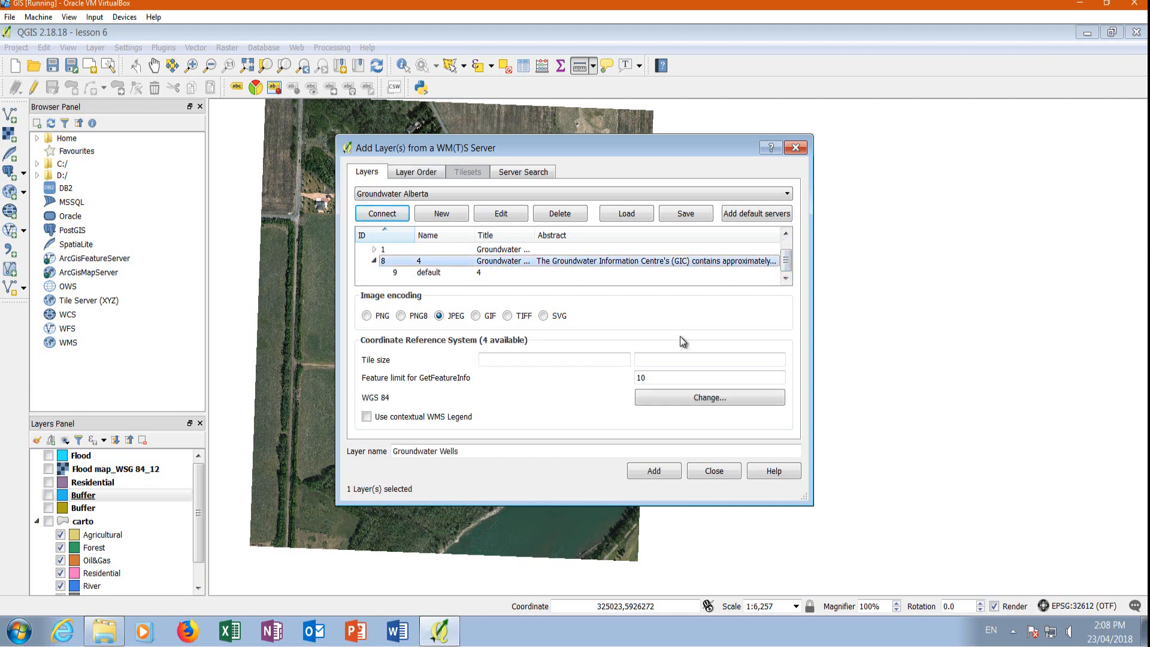
pyautogui.click(653, 472)
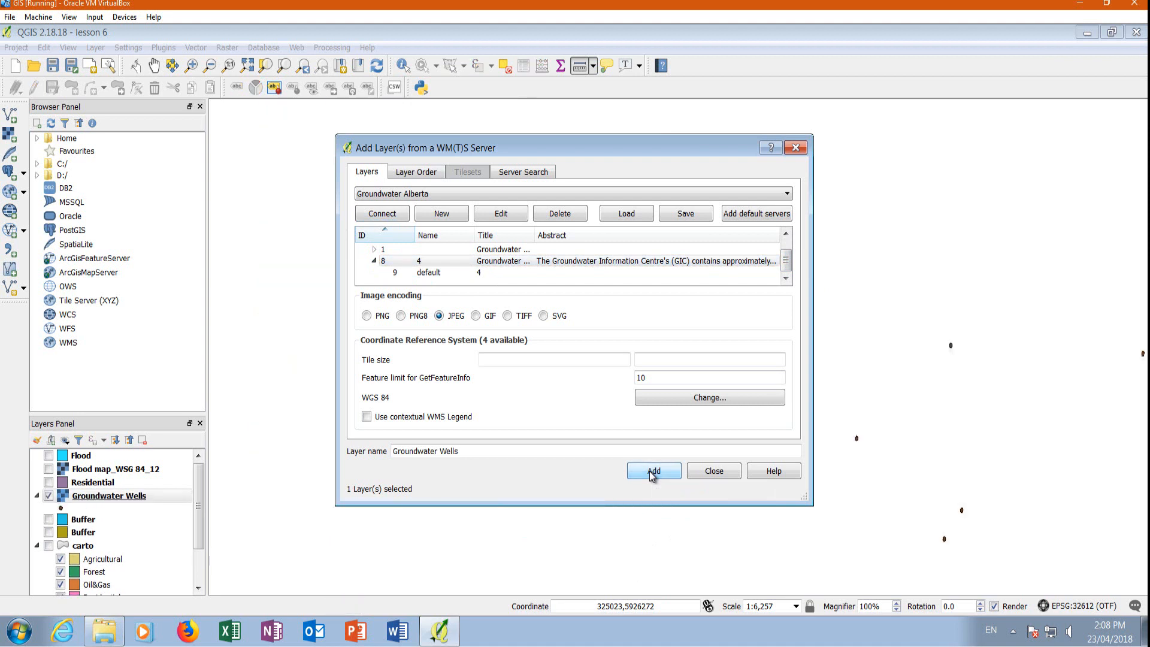
pyautogui.click(796, 146)
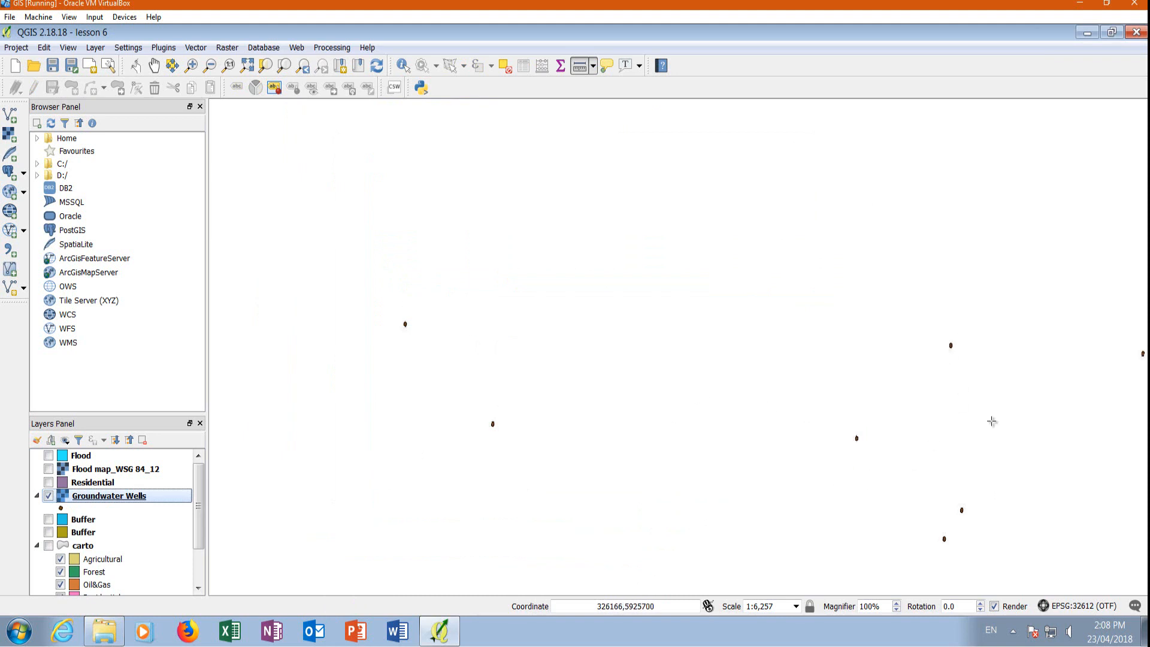
# Set the Groundwater Wells layer's global transparency to 49%.
pyautogui.rightClick(118, 496)
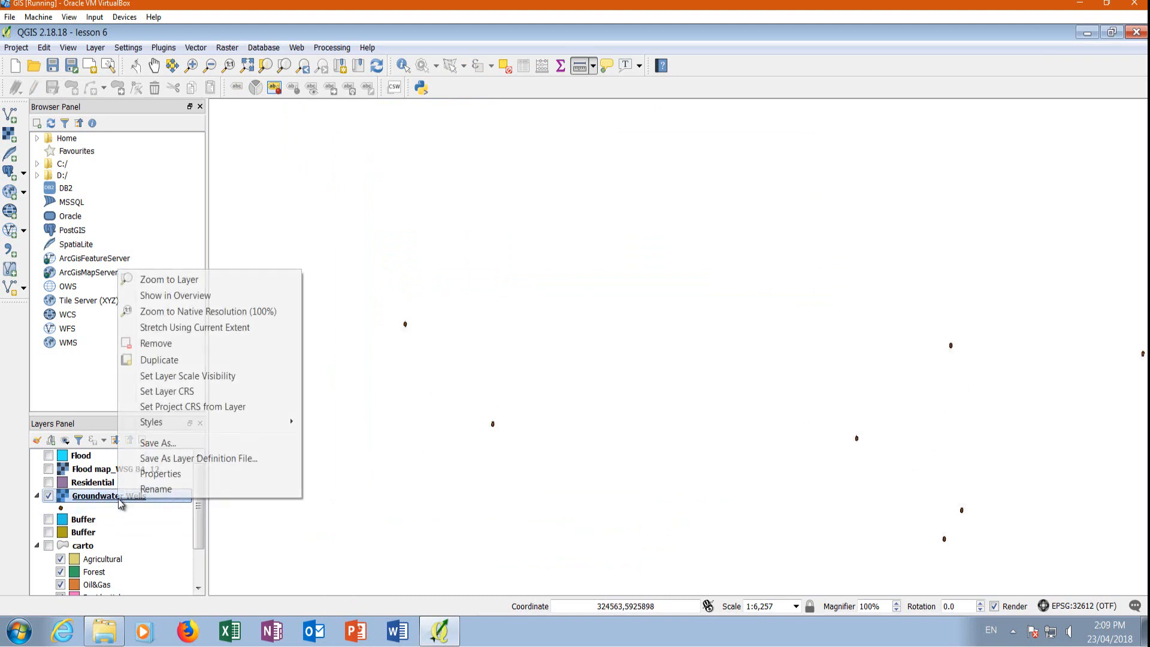
pyautogui.click(161, 473)
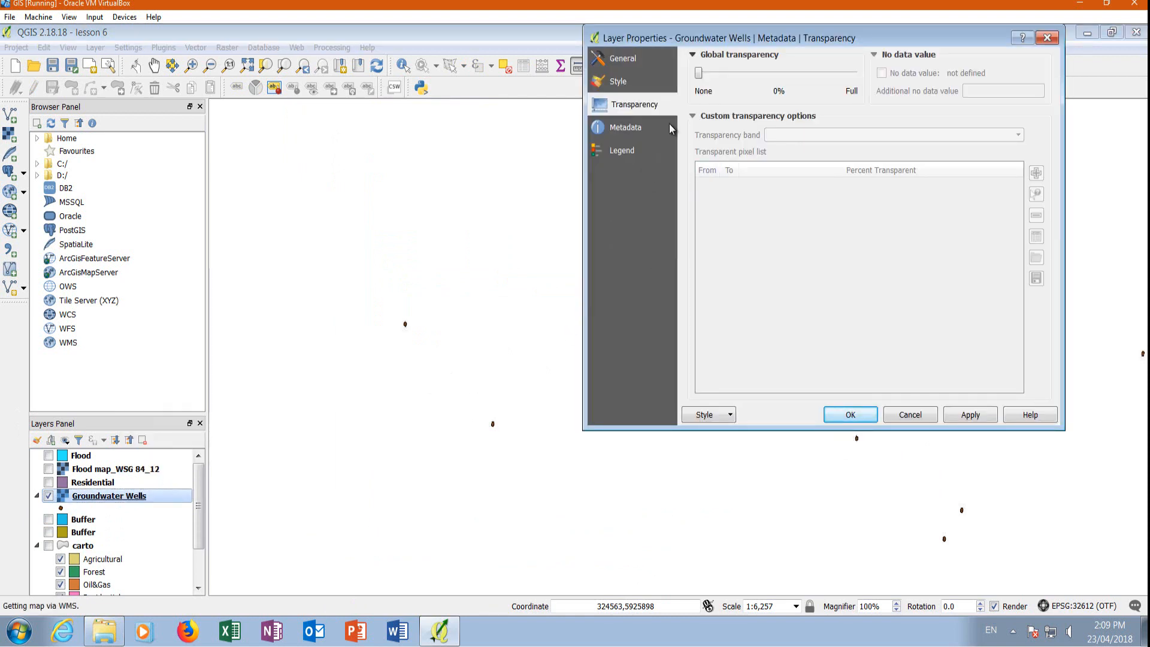
pyautogui.moveTo(698, 73); pyautogui.dragTo(775, 84)
pyautogui.click(971, 415)
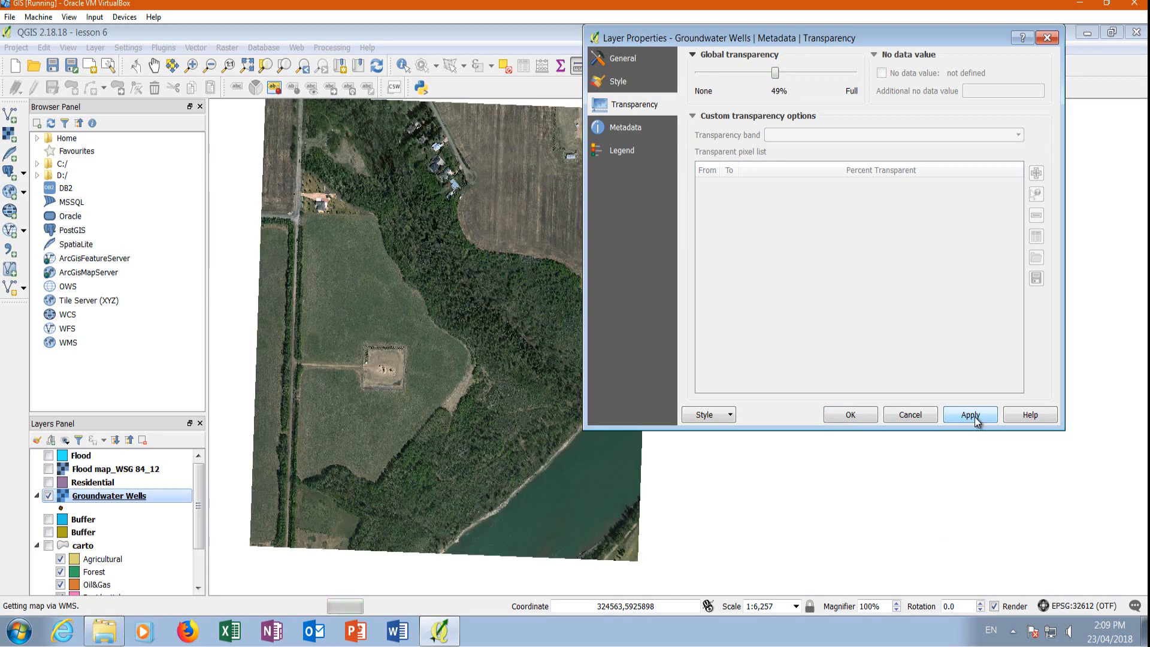
pyautogui.click(848, 415)
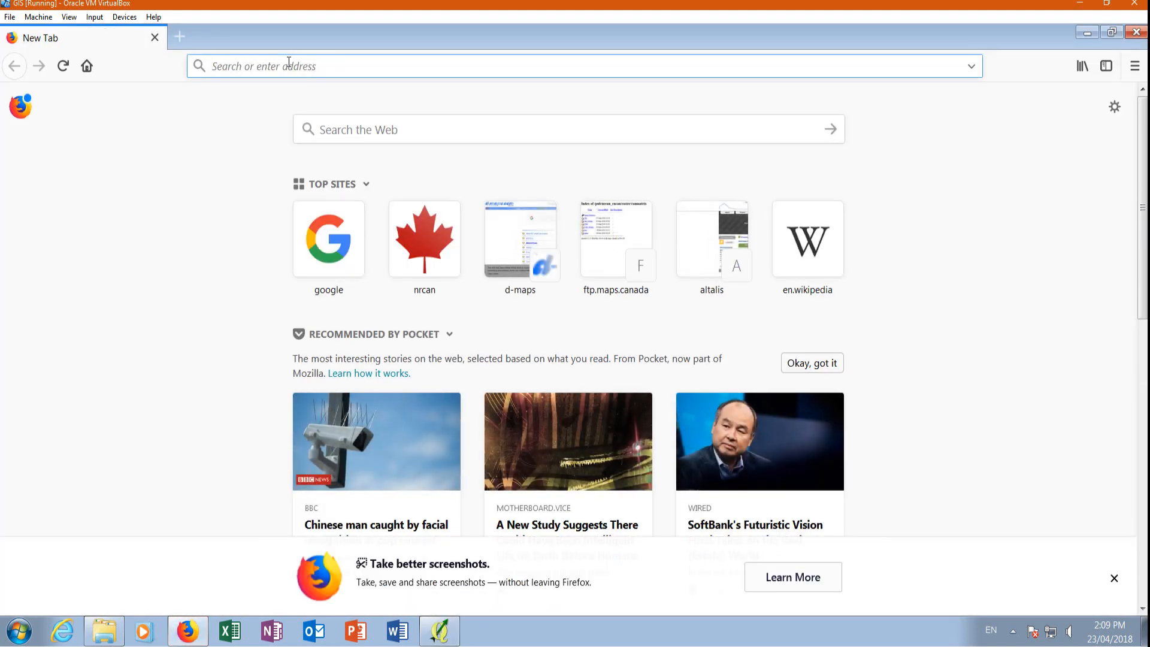
# In Firefox, search the web for "groundwater alberta" and open the Environment and Parks Groundwater page.
pyautogui.write('gr')
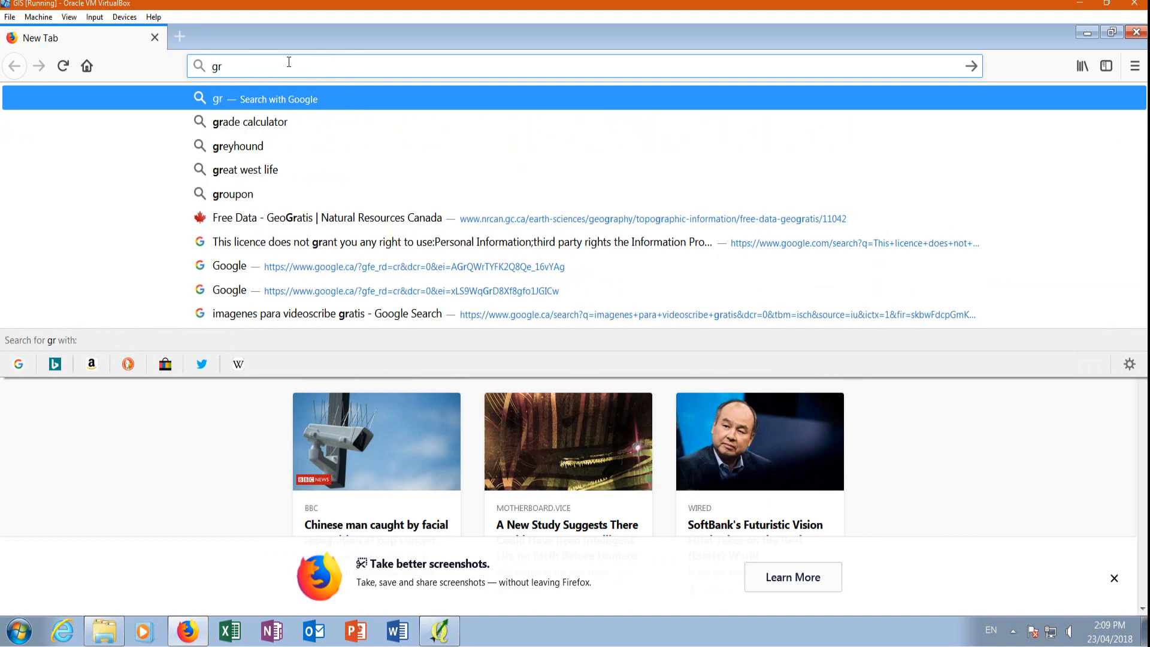
pyautogui.write('oundwater')
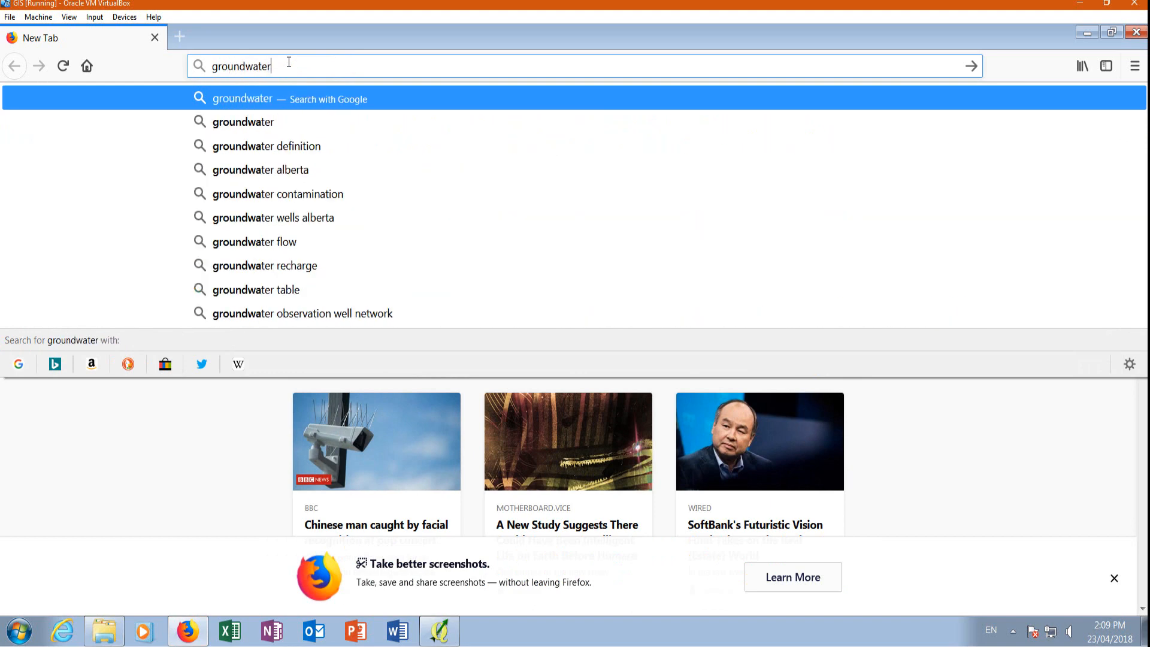
pyautogui.write(' alberta')
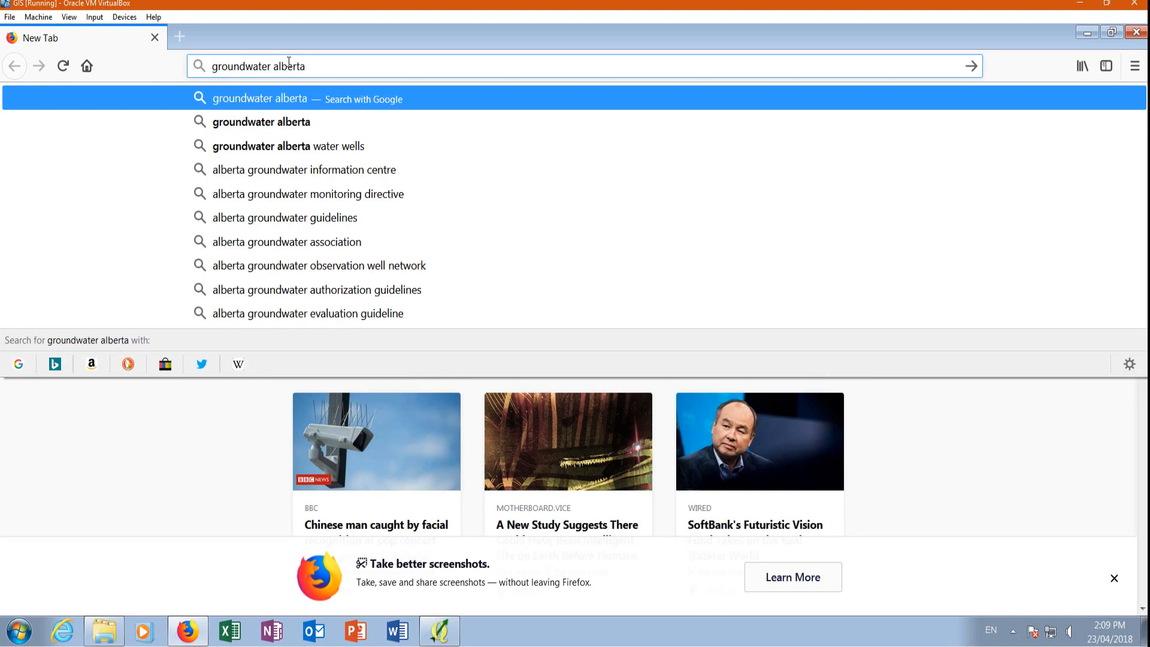
pyautogui.press('Return')
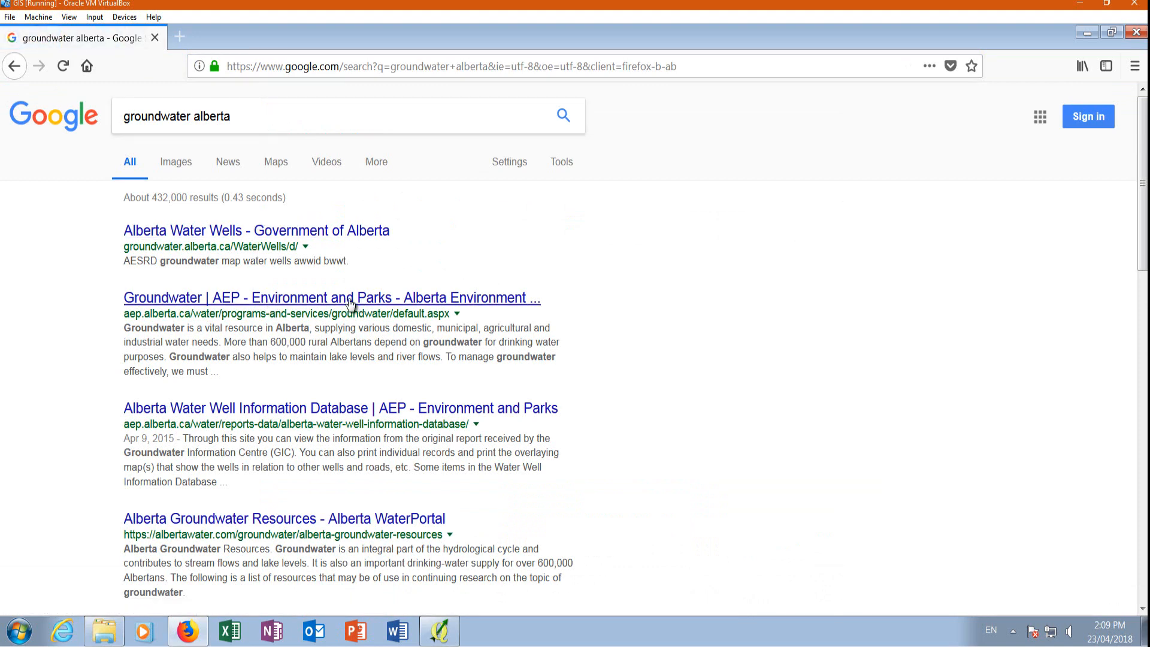
pyautogui.click(183, 305)
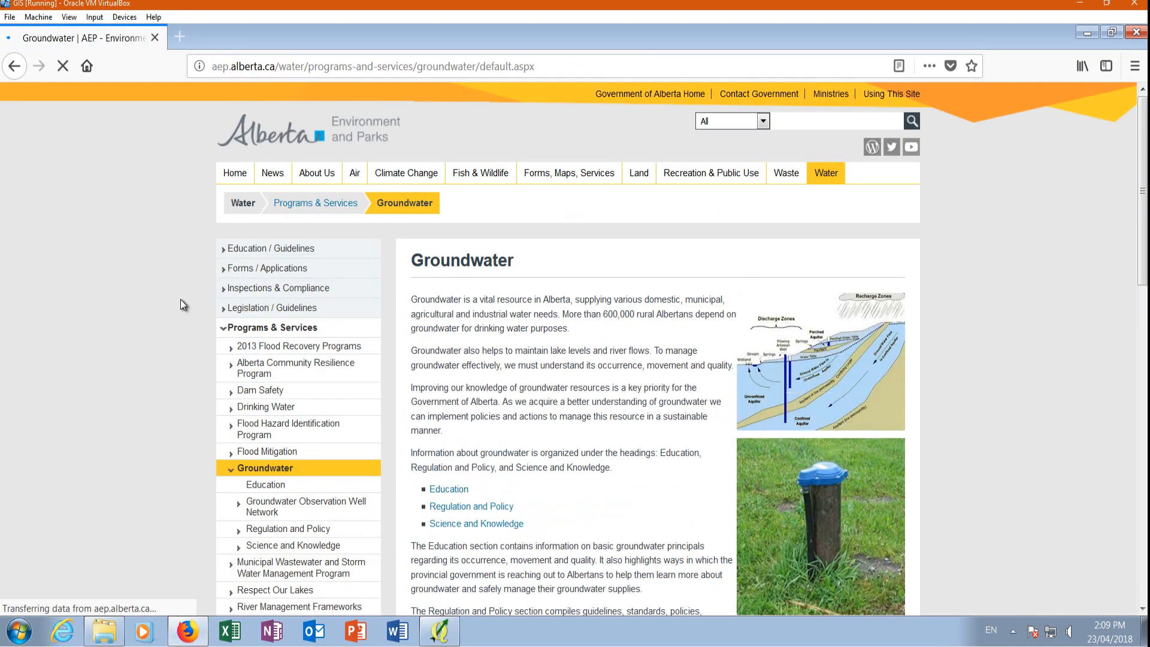
# Look through the Groundwater page for well information and open the Groundwater Observation Well Network page.
pyautogui.scroll(-5, 668, 361)
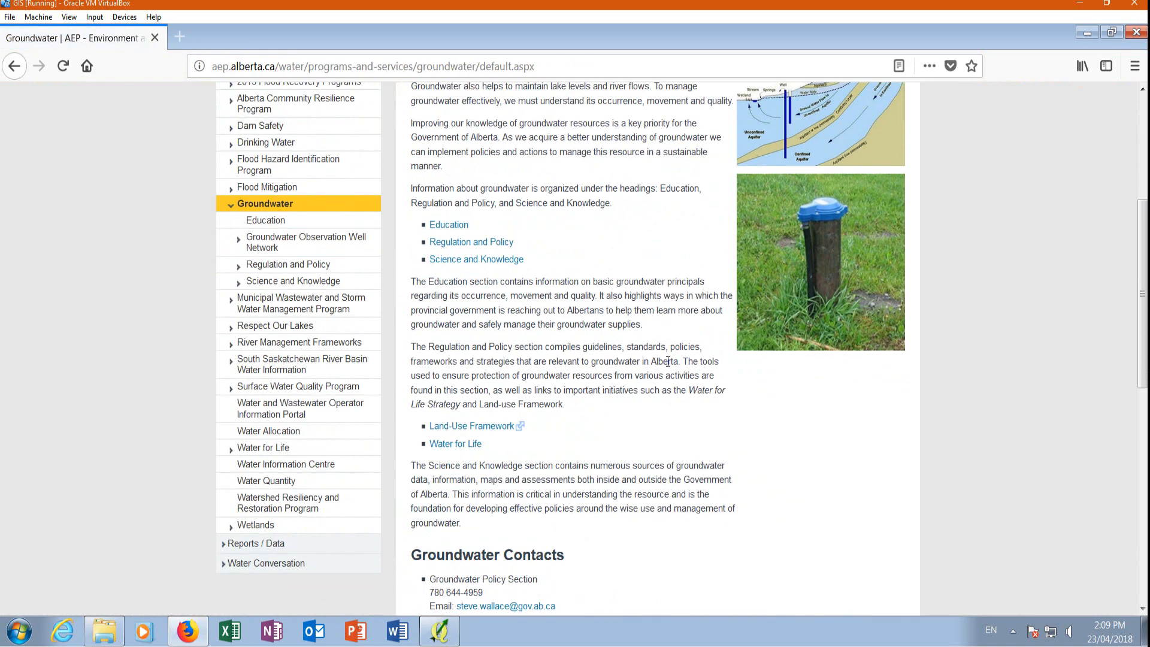
pyautogui.scroll(-5, 668, 361)
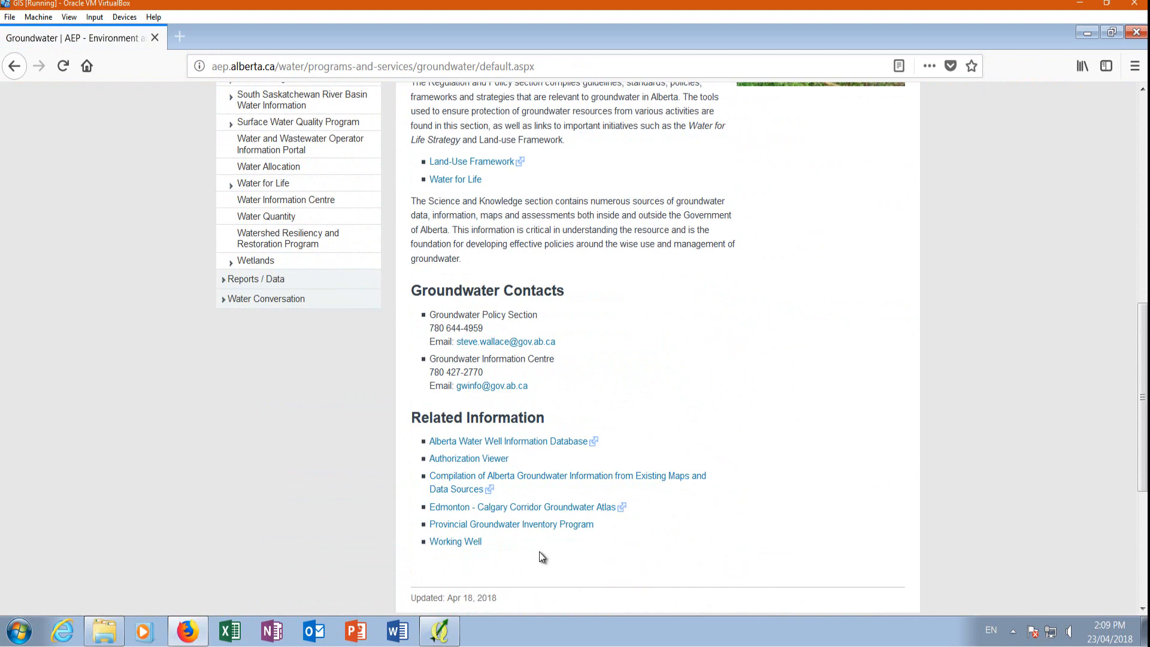
pyautogui.scroll(5, 525, 544)
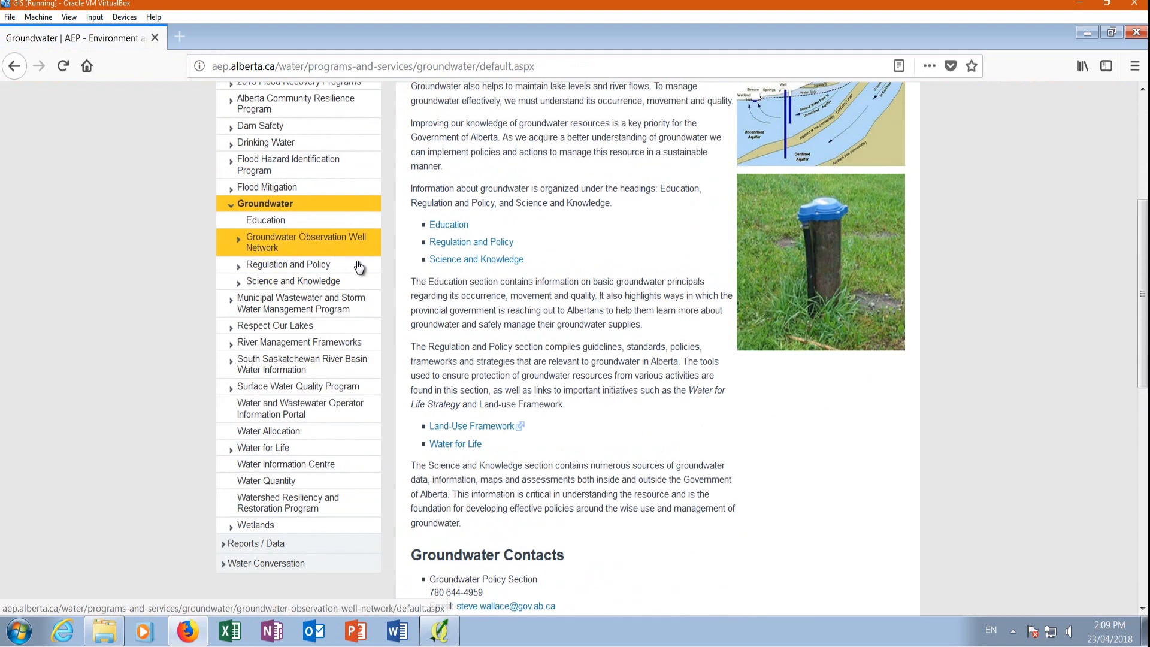
pyautogui.scroll(5, 513, 439)
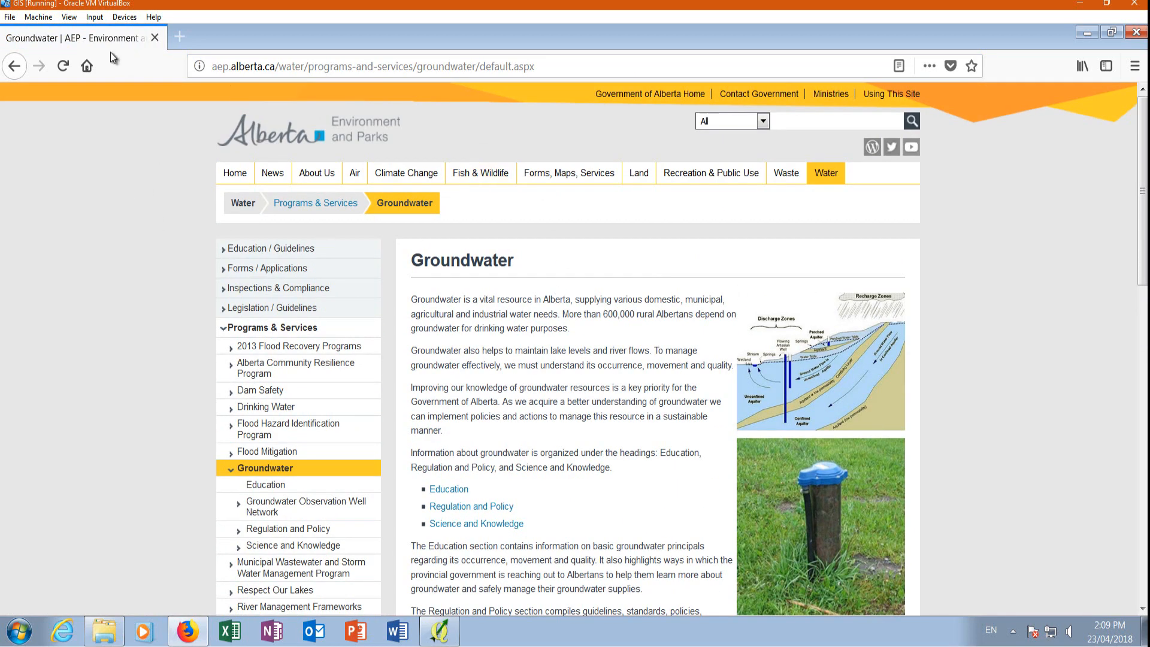
pyautogui.scroll(-3, 337, 370)
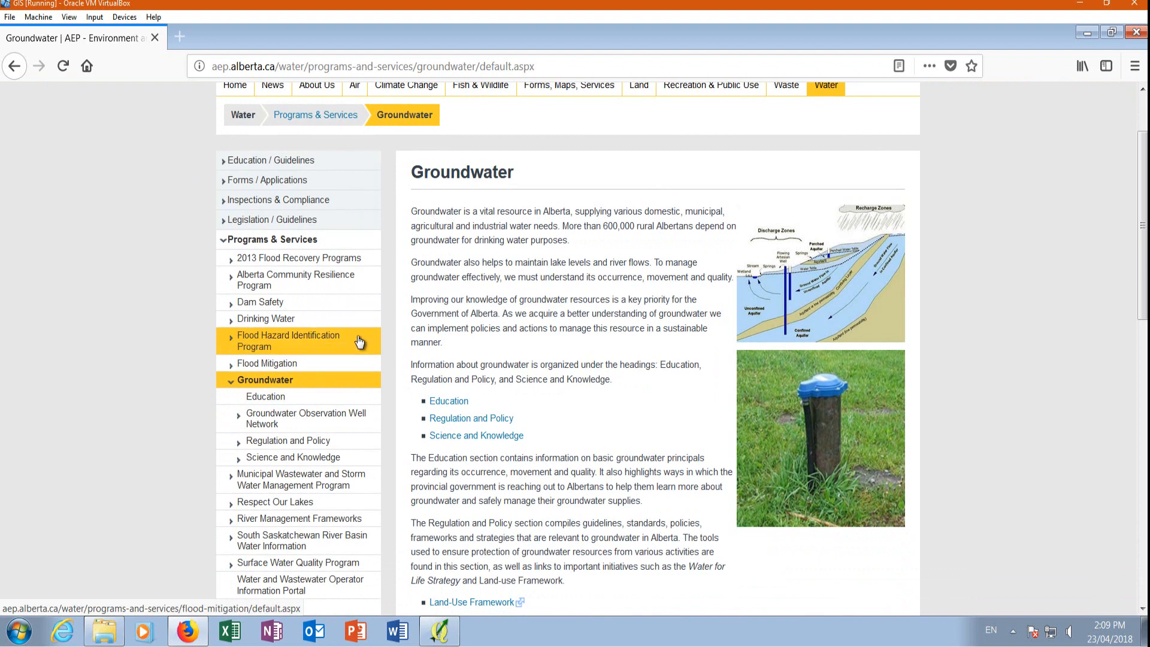
pyautogui.click(328, 420)
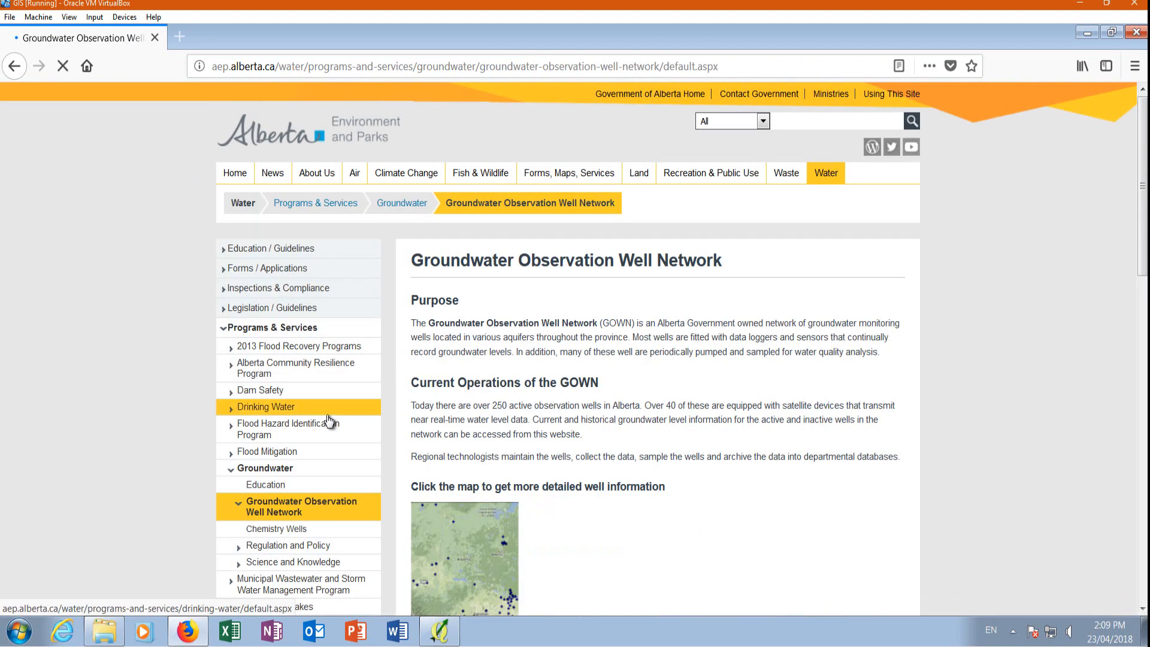
# Open the Alberta Water Well Information Database listed under Other Resources on the Groundwater Observation Well Network page.
pyautogui.scroll(-18, 506, 418)
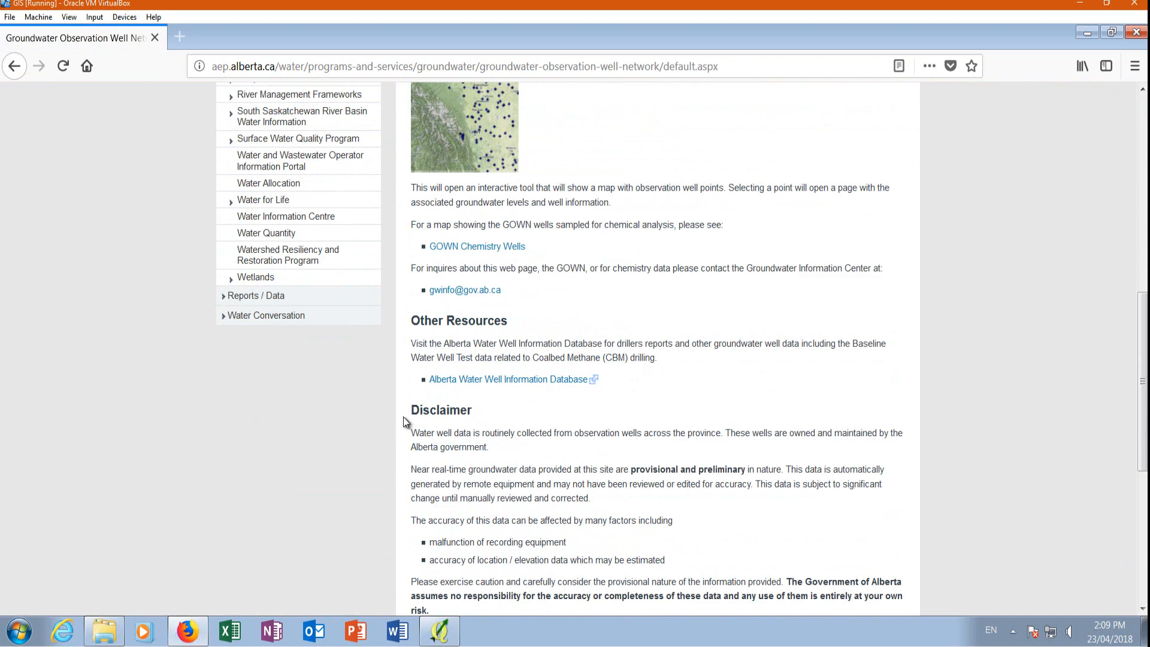
pyautogui.scroll(-3, 509, 381)
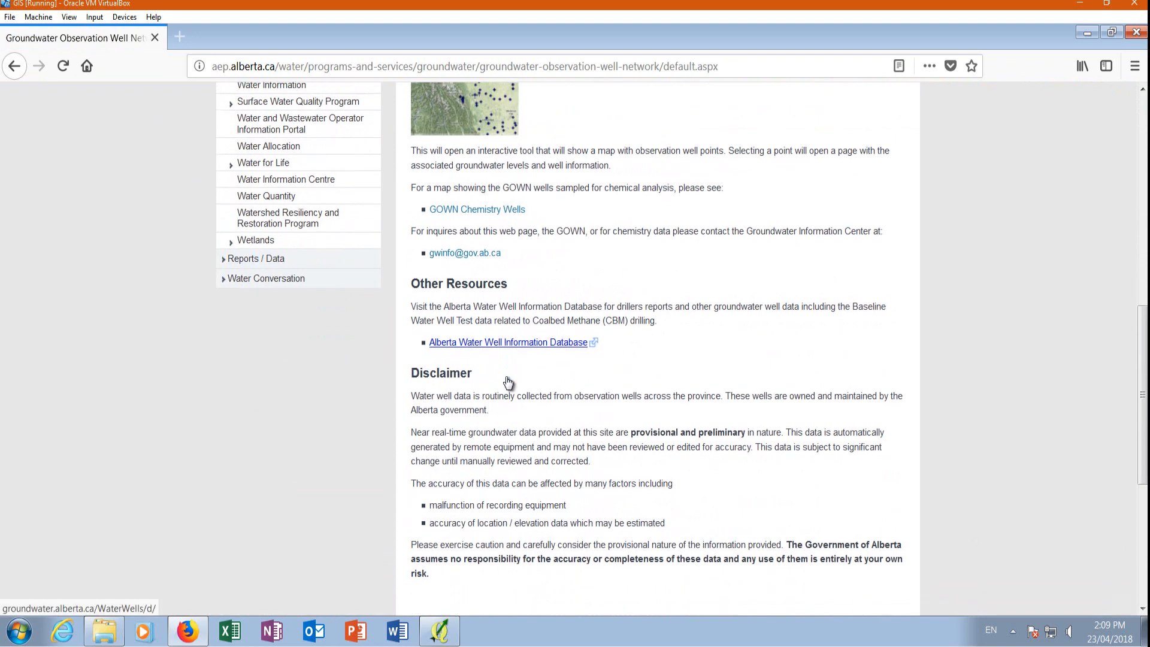
pyautogui.click(520, 292)
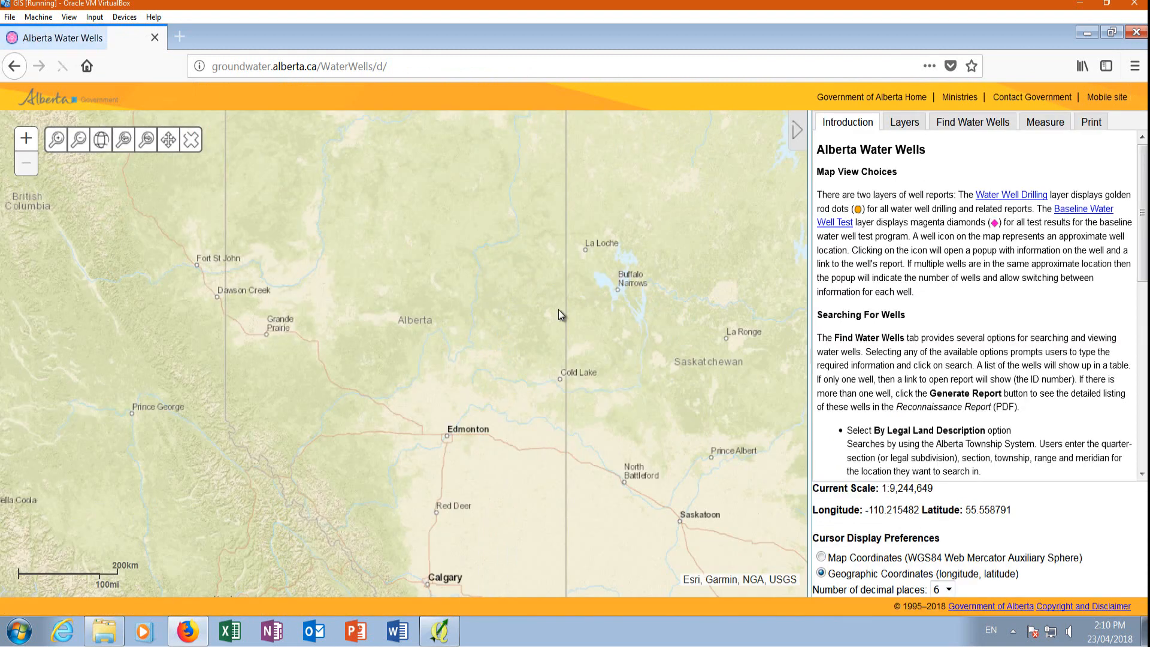
# Turn off the ATS Layers on the Alberta Water Wells map and change the basemap to satellite imagery around southwest Edmonton.
pyautogui.scroll(1, 397, 488)
pyautogui.scroll(2, 397, 488)
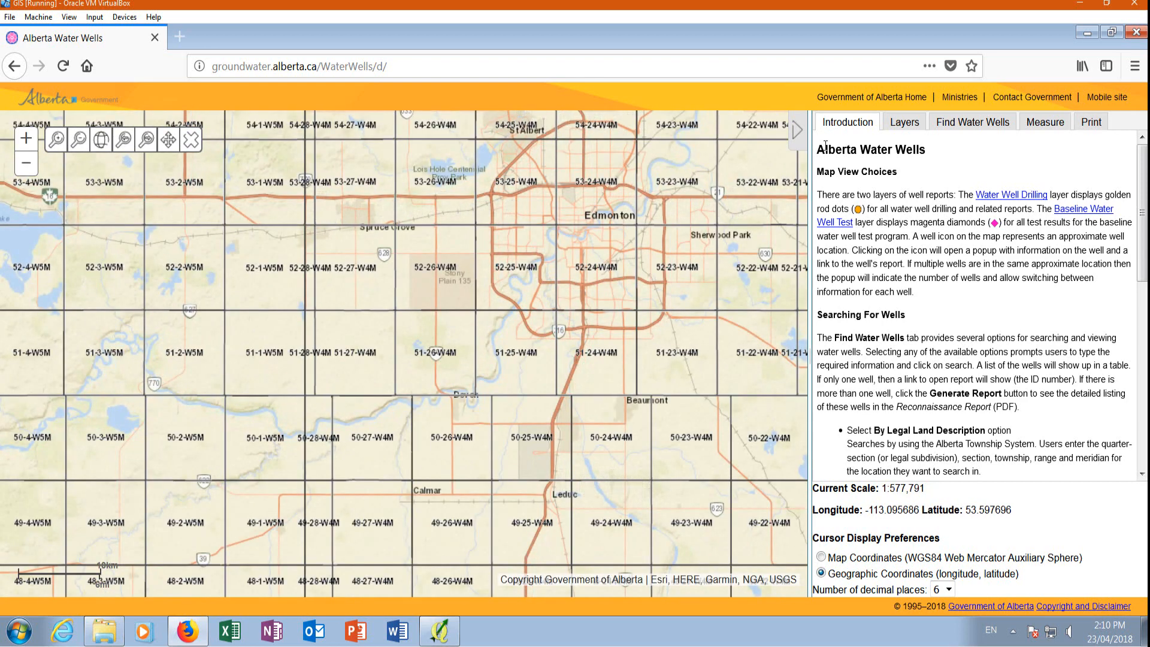
pyautogui.click(904, 122)
pyautogui.click(854, 205)
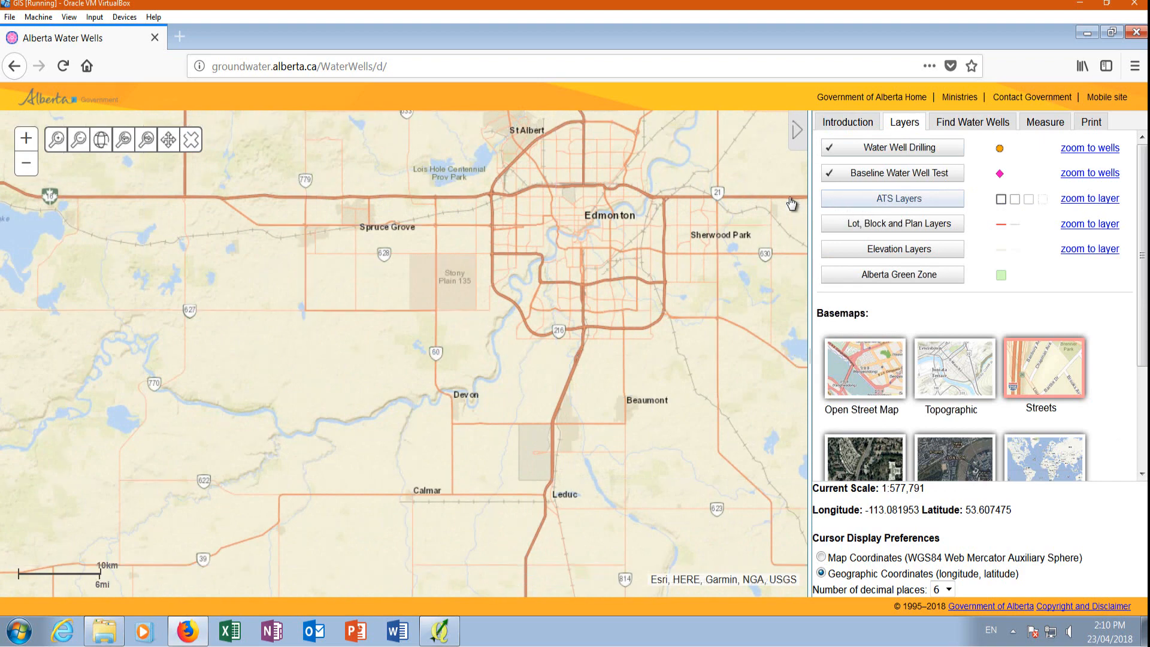
pyautogui.scroll(2, 502, 294)
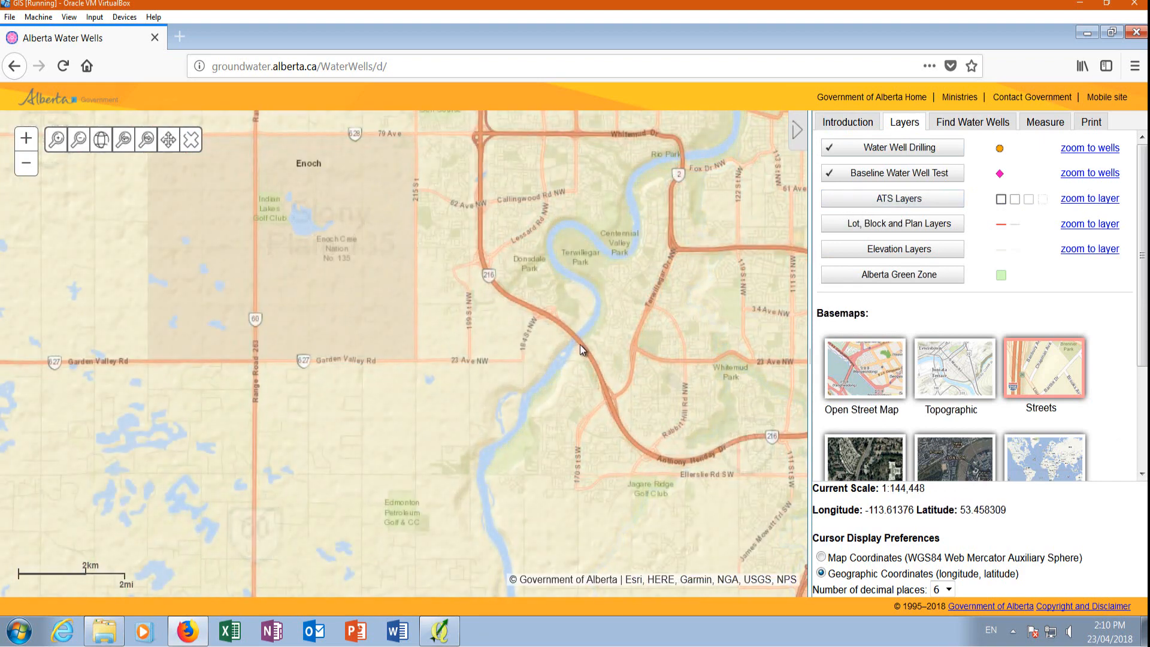
pyautogui.scroll(1, 566, 355)
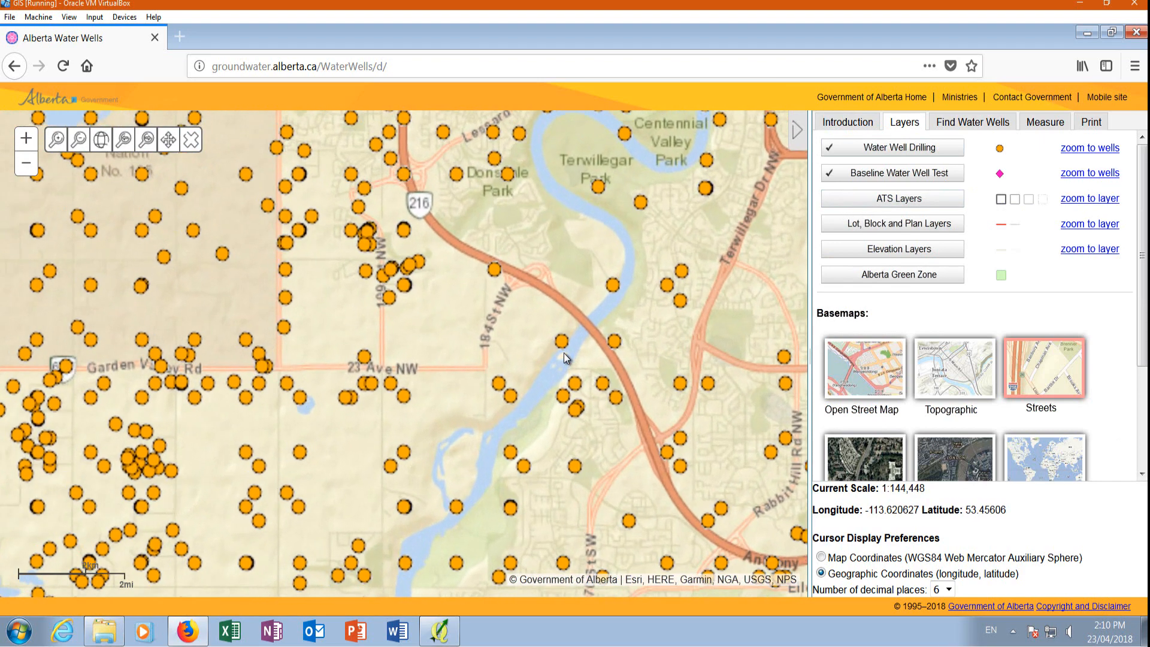
pyautogui.click(860, 460)
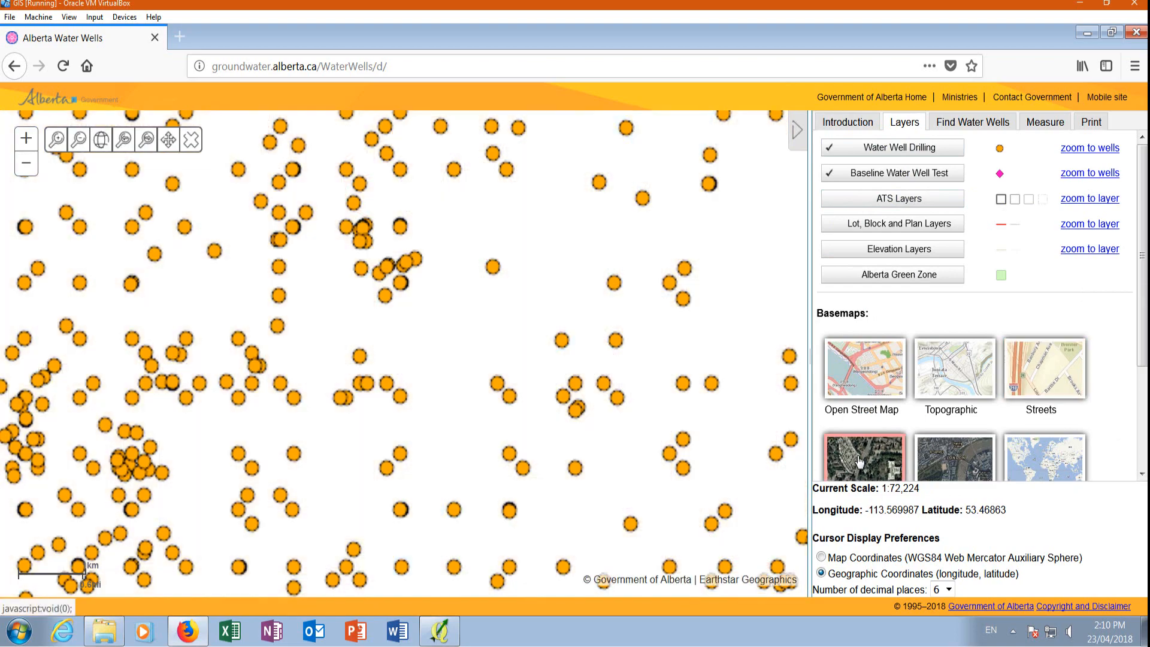
# Locate the wells near the cleared pad west of the river, and switch to QGIS to compare them with the Groundwater Wells layer.
pyautogui.scroll(1, 533, 355)
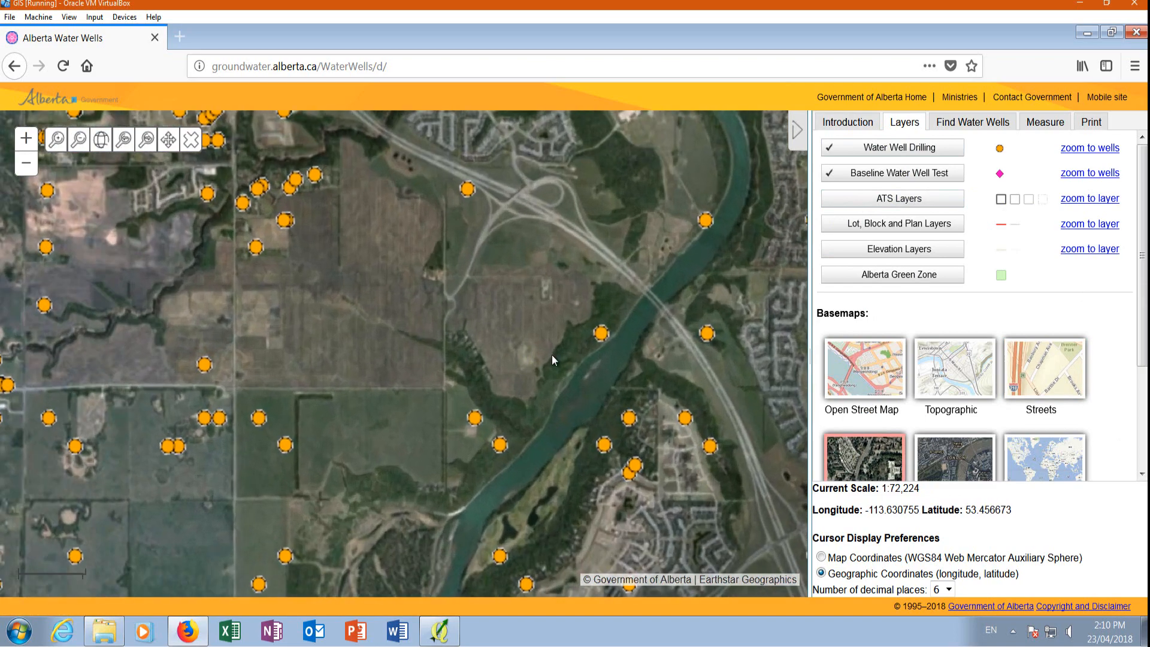
pyautogui.scroll(1, 533, 355)
pyautogui.moveTo(490, 444); pyautogui.dragTo(579, 252)
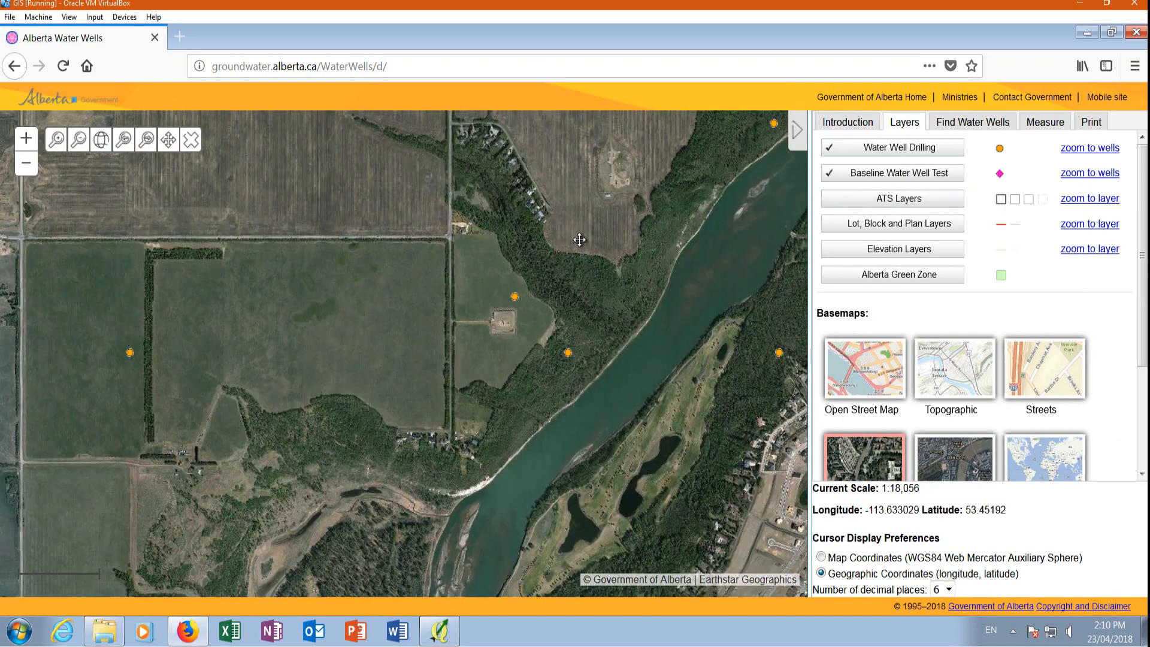
pyautogui.scroll(2, 545, 239)
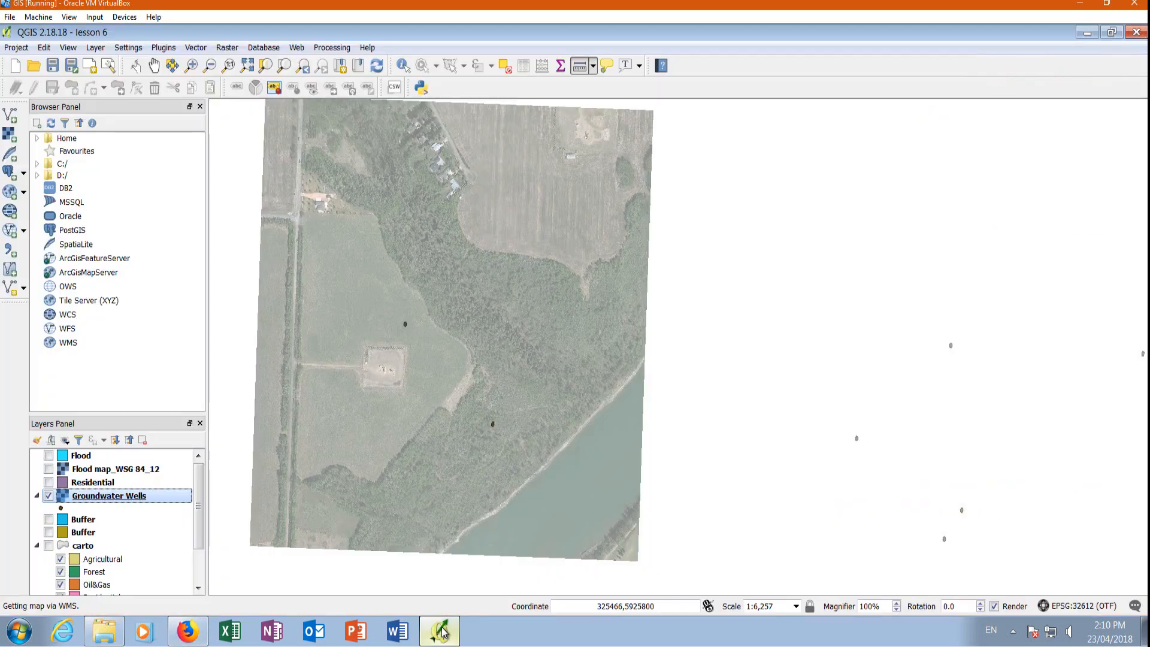
pyautogui.click(439, 630)
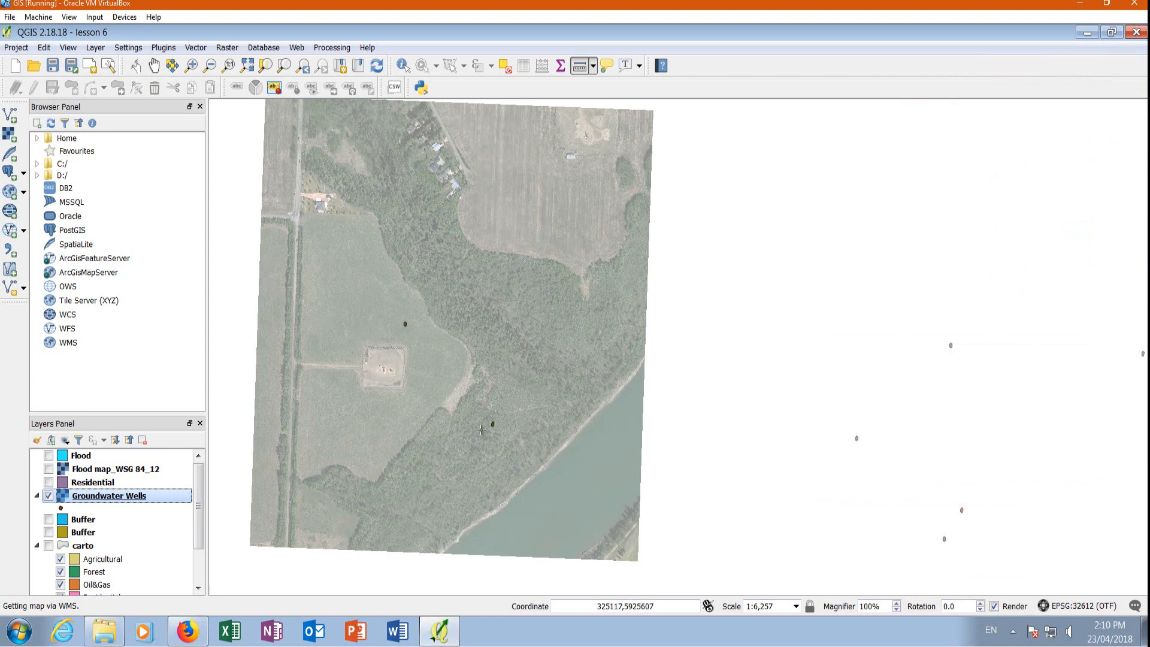
pyautogui.click(405, 325)
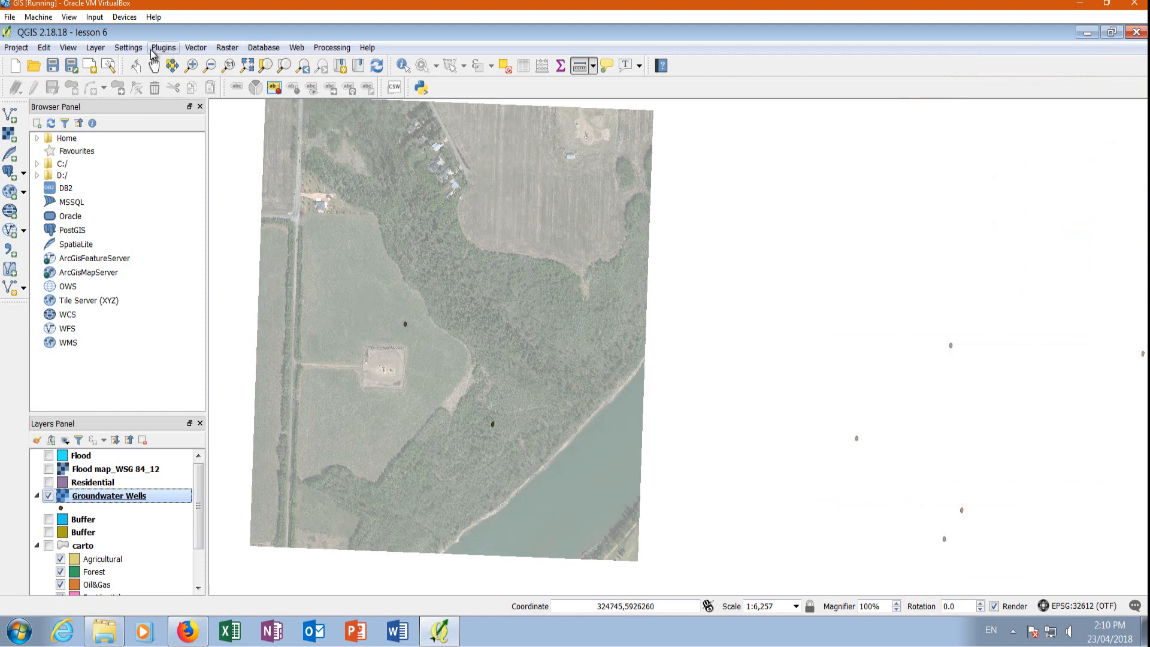
# Start a new point shapefile layer and set its coordinate system to WGS 84 / UTM zone 12N (EPSG:32612).
pyautogui.click(96, 47)
pyautogui.moveTo(120, 64)
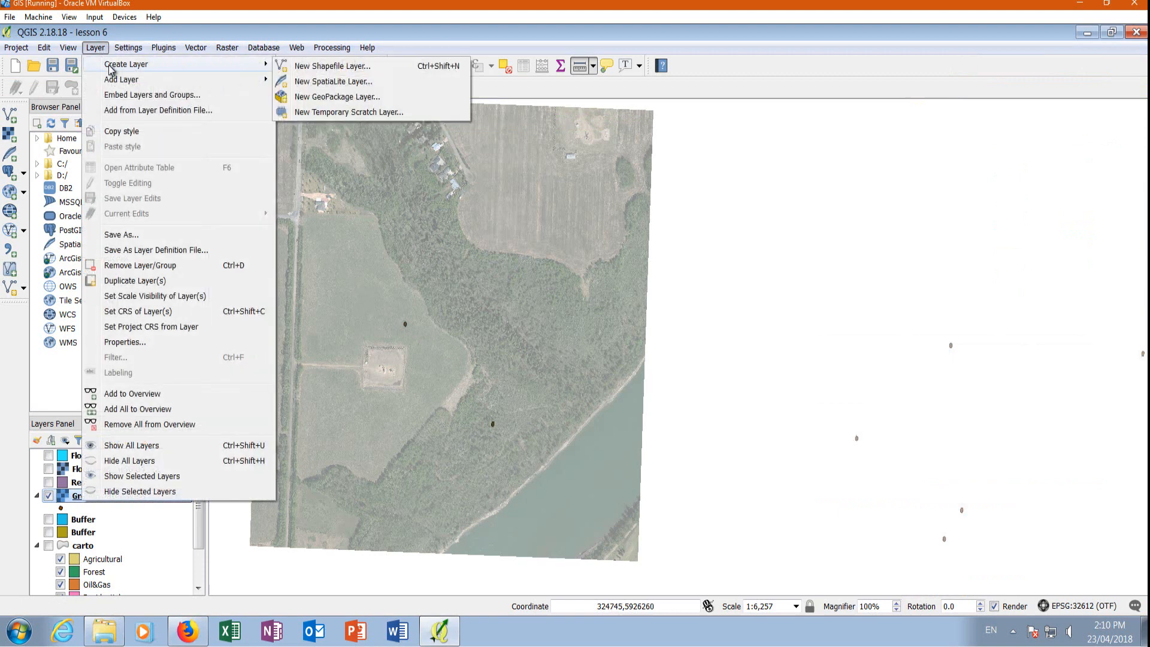
pyautogui.click(327, 67)
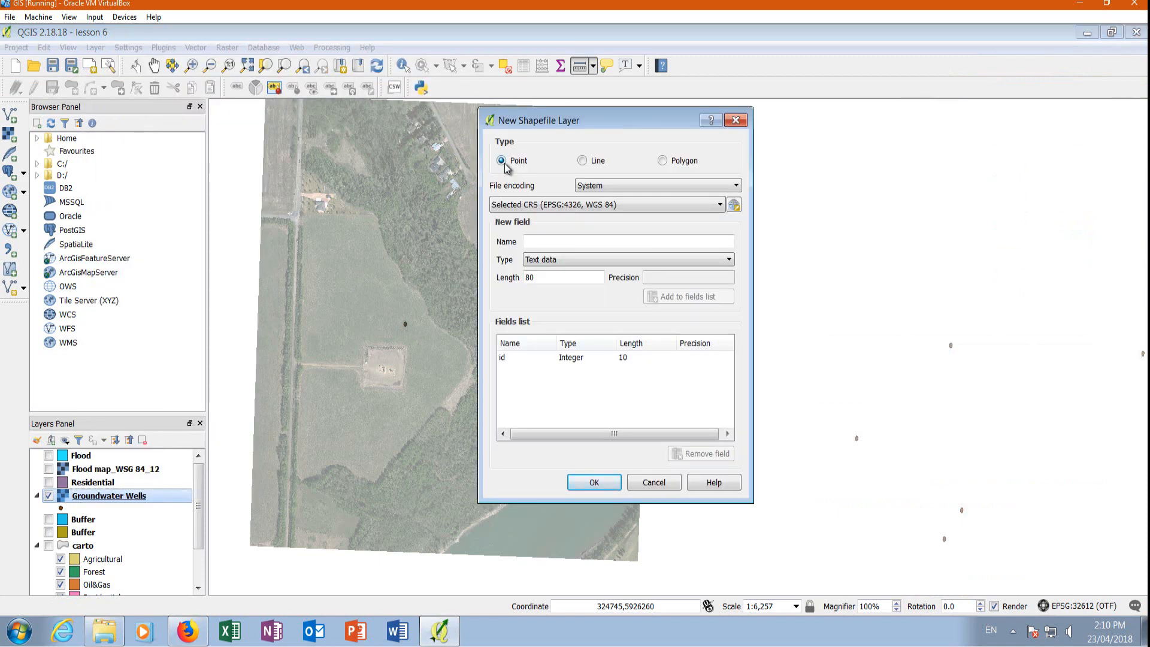
pyautogui.click(681, 207)
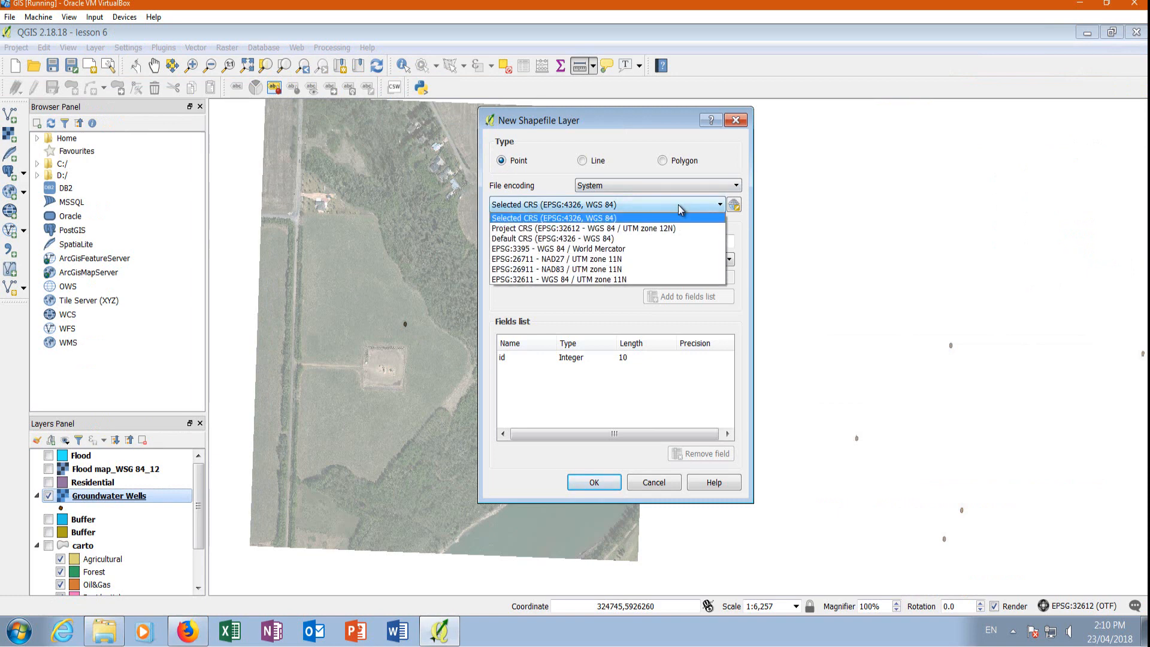
pyautogui.click(680, 206)
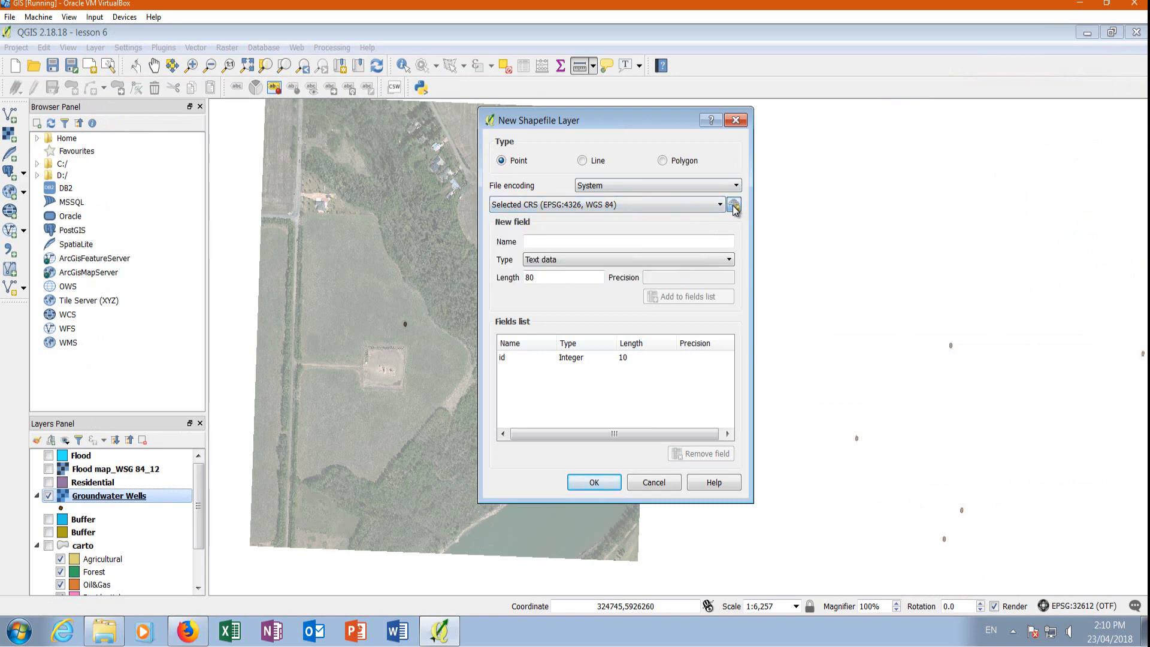
pyautogui.click(734, 205)
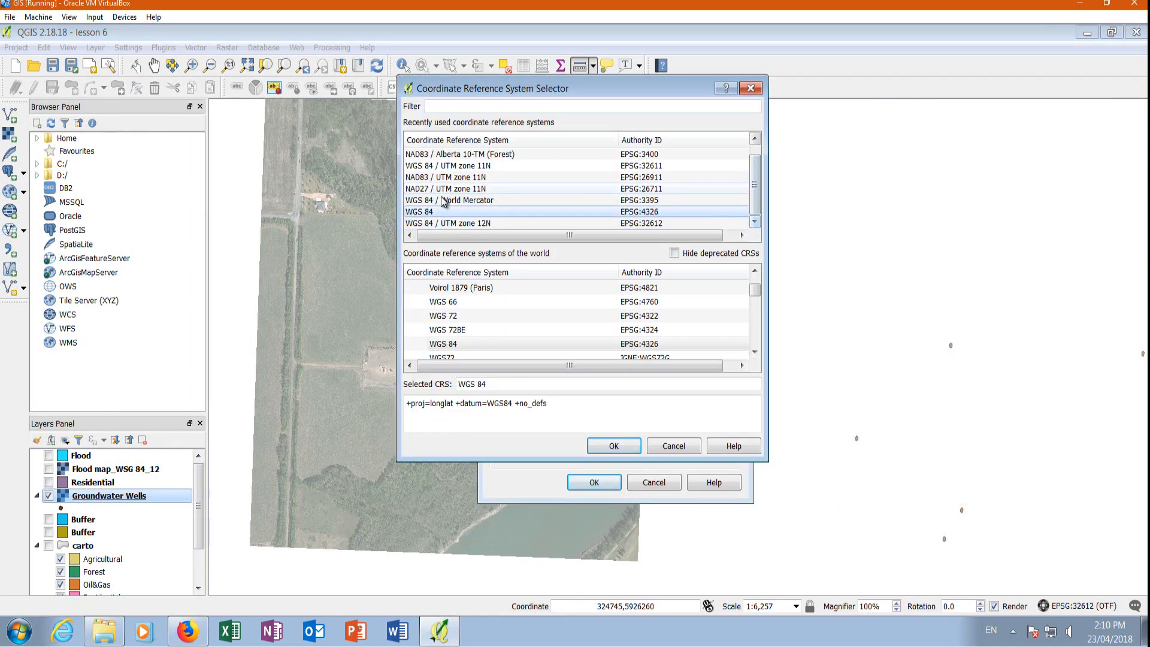
pyautogui.click(475, 222)
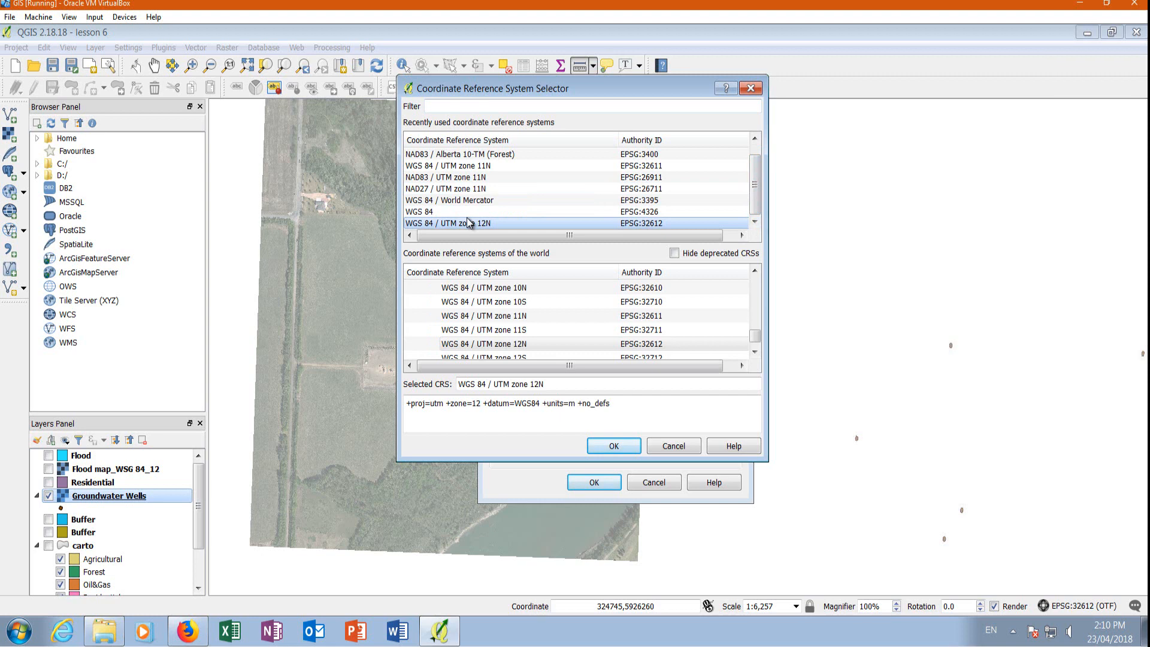
pyautogui.click(614, 447)
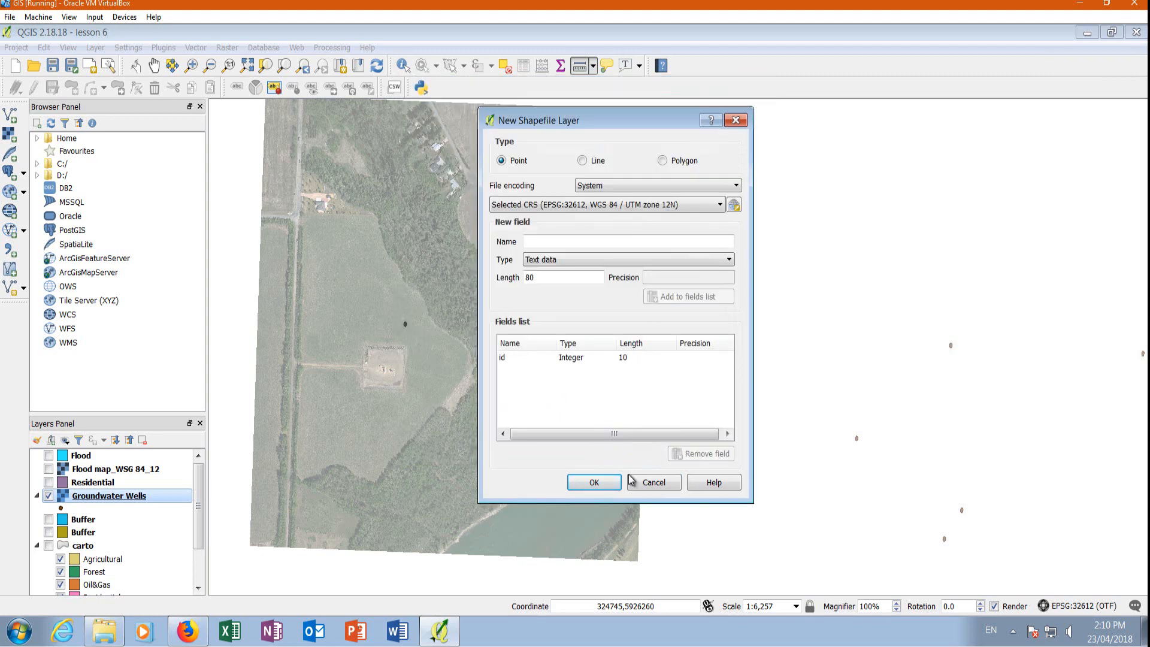
# Enter WaterWells as the new field name and save the point shapefile as WaterWells in the Lesson6 folder.
pyautogui.click(540, 242)
pyautogui.write('WaterWells')
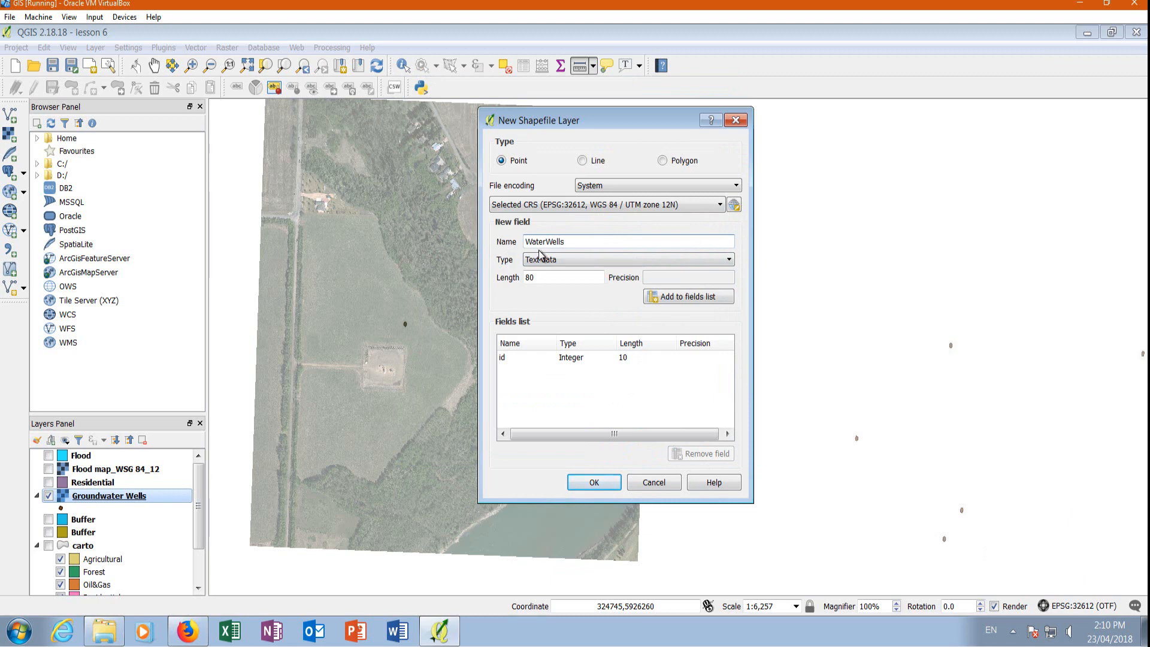
pyautogui.click(594, 483)
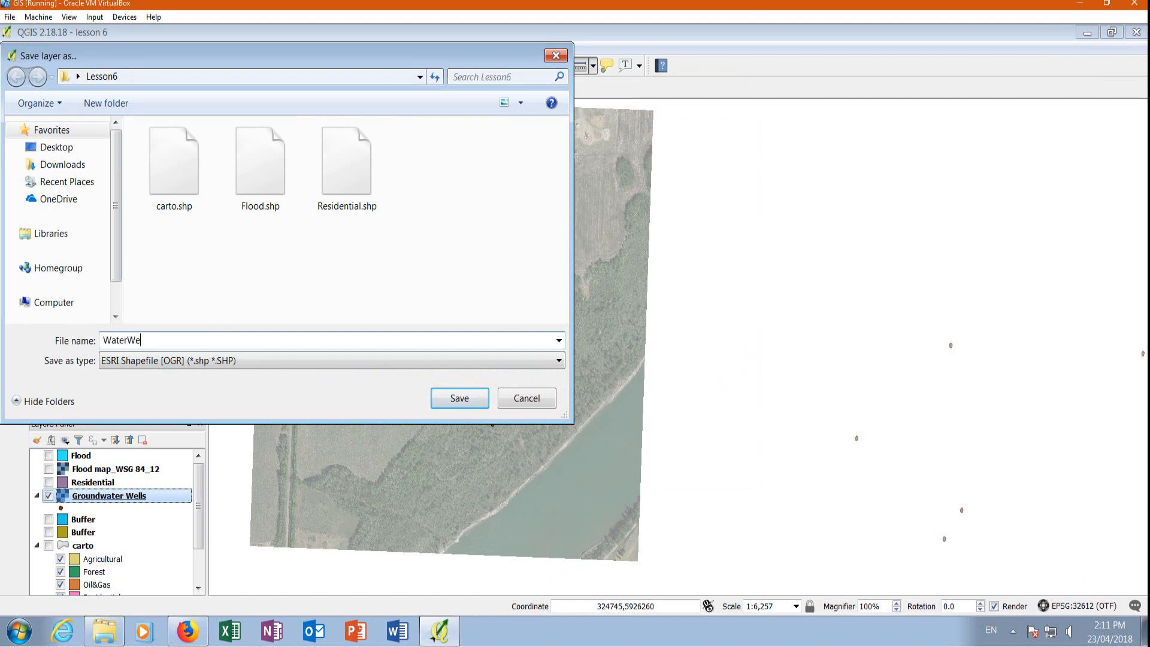
pyautogui.click(474, 402)
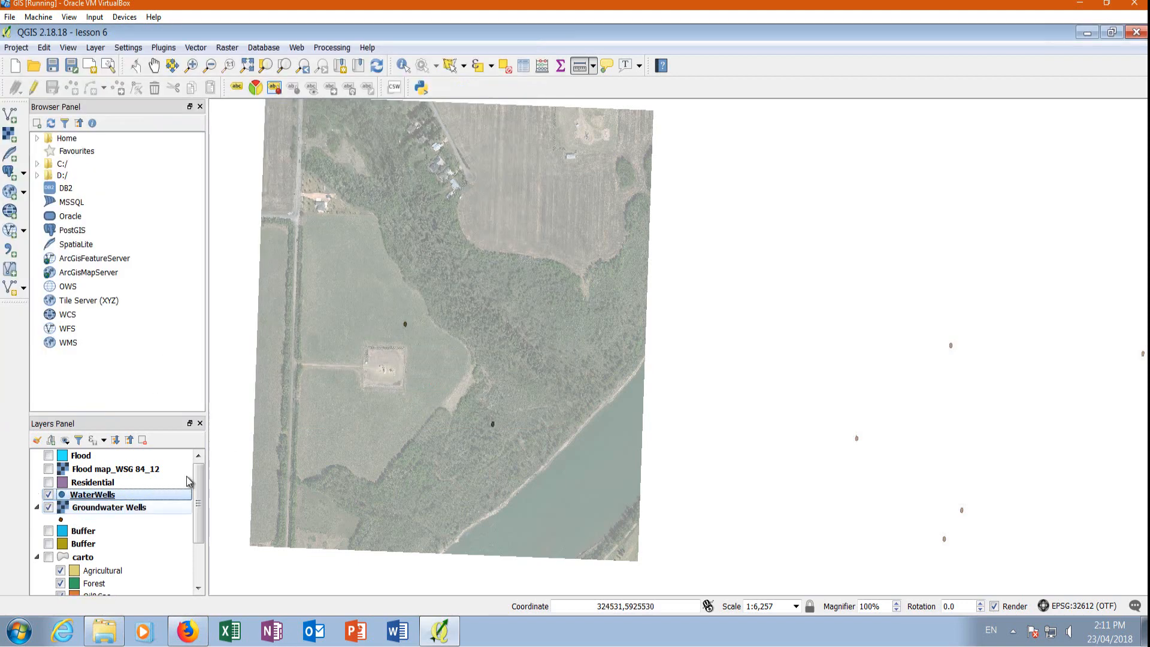
# Enable editing on the WaterWells layer and add a point with id 1 over the well in the forest near the river.
pyautogui.click(32, 88)
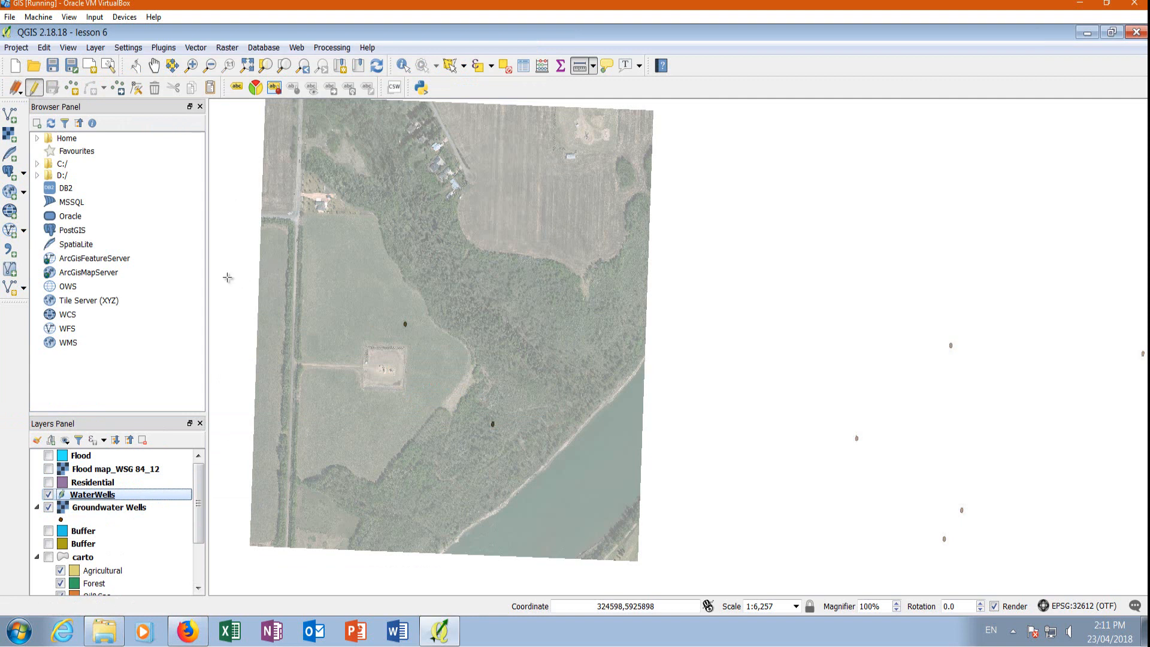
pyautogui.click(72, 88)
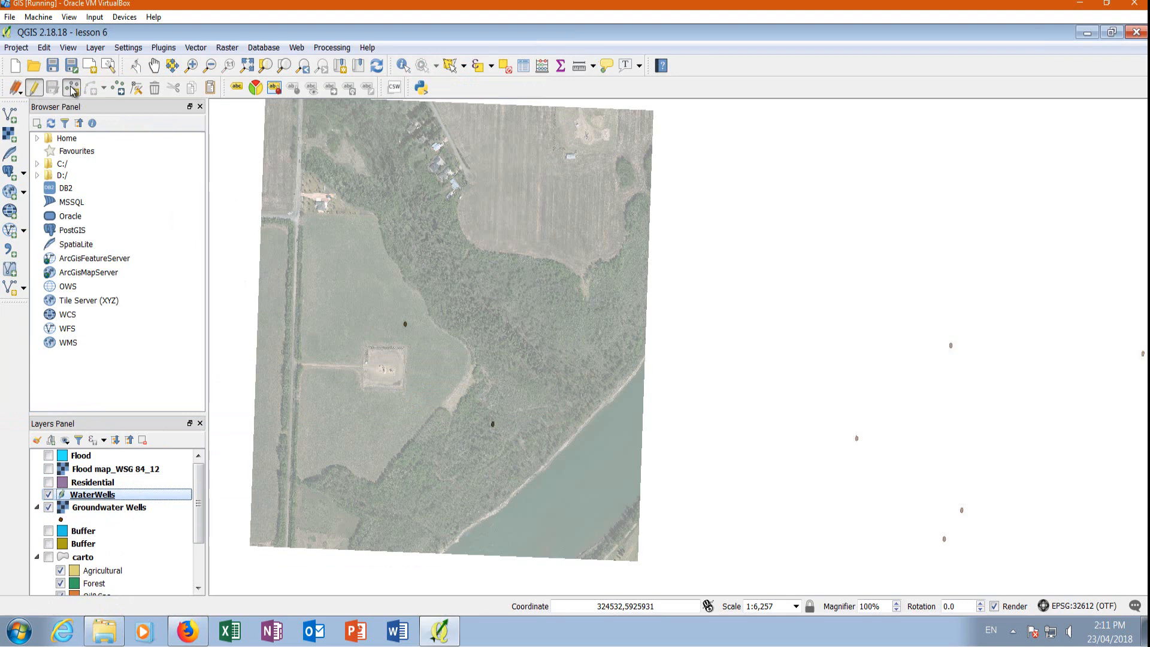
pyautogui.scroll(2, 488, 430)
pyautogui.scroll(1, 488, 430)
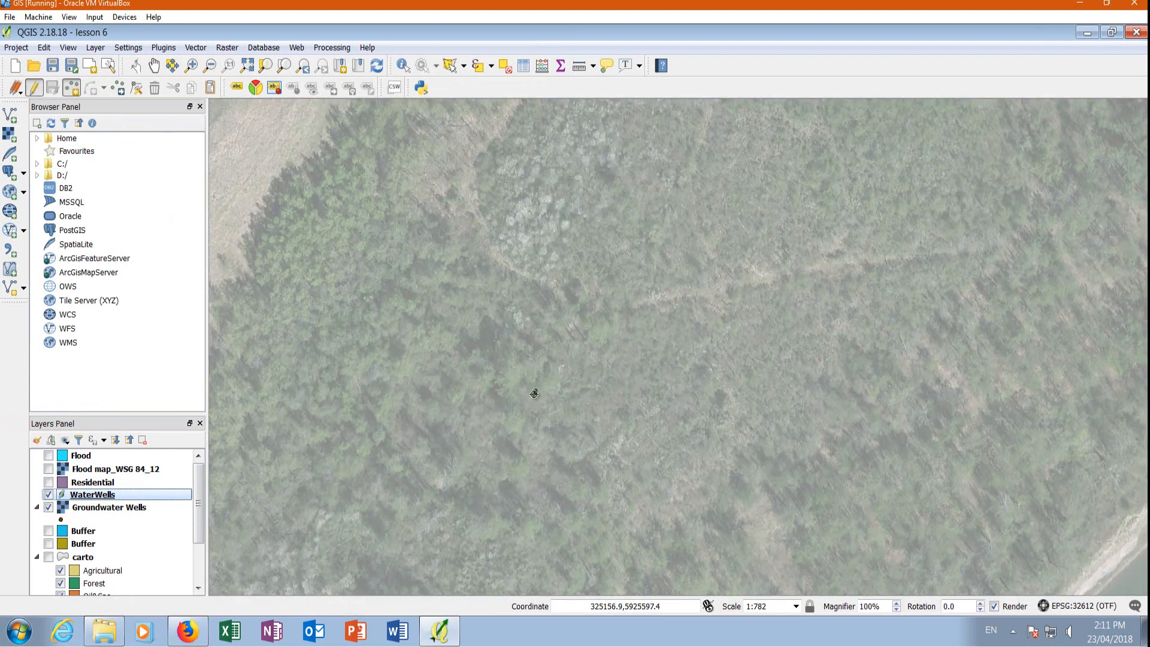
pyautogui.click(536, 391)
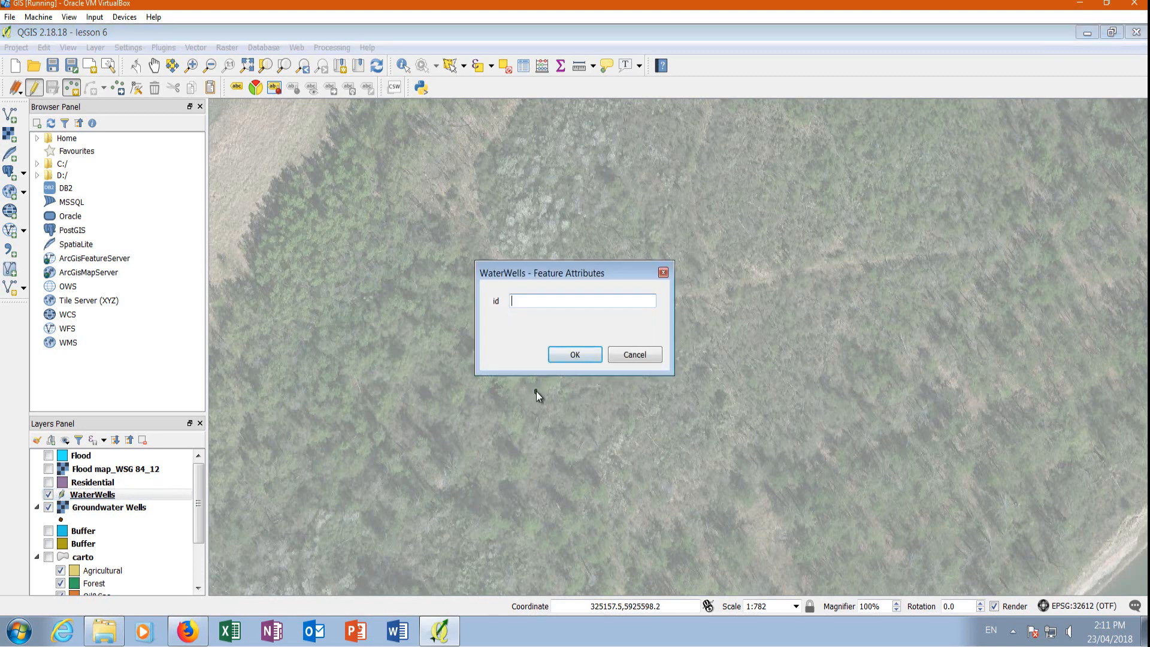
pyautogui.write('1')
pyautogui.click(563, 354)
# Add a second WaterWells point with id 2 over the well in the field north of the cleared pad.
pyautogui.scroll(-2, 637, 399)
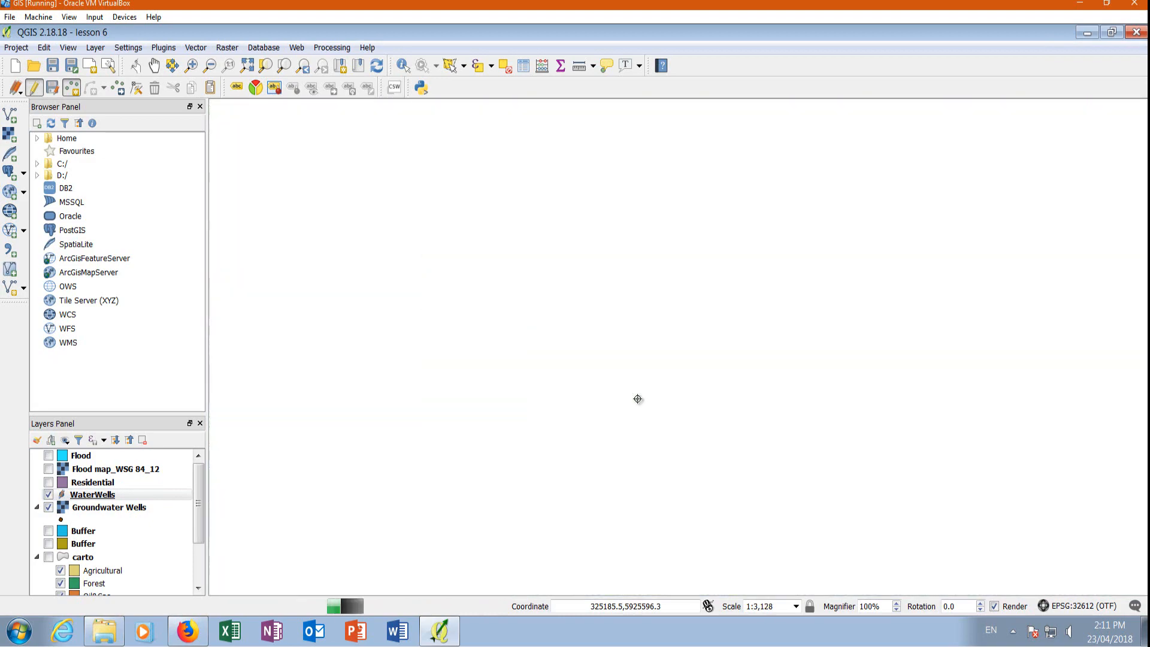
pyautogui.scroll(2, 460, 216)
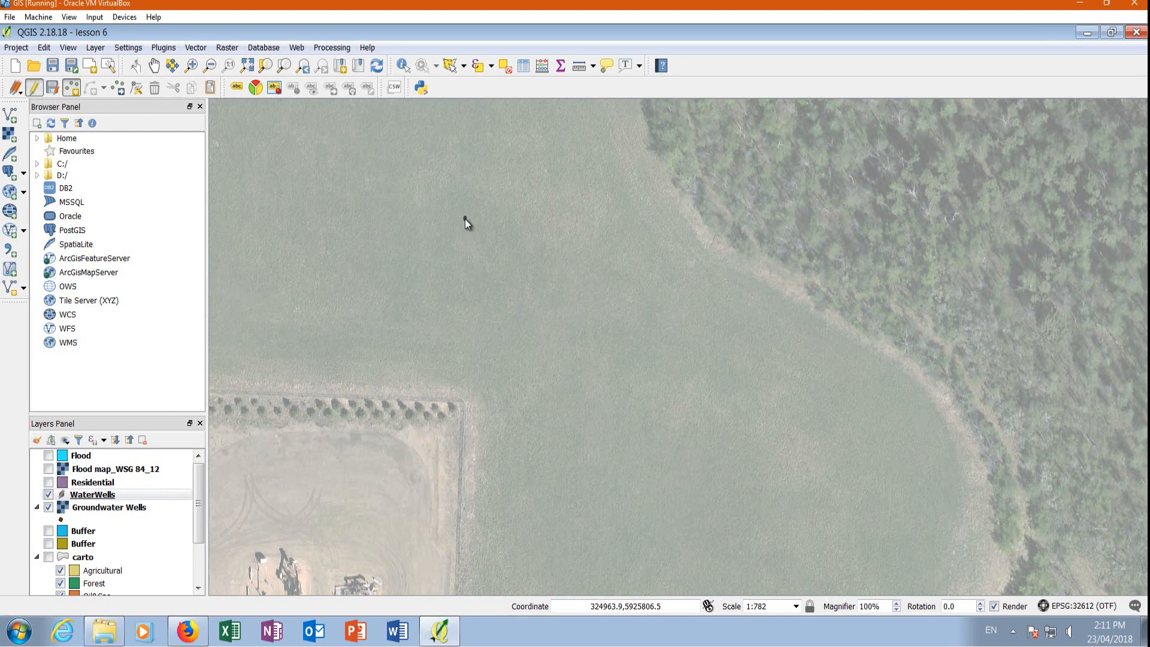
pyautogui.click(465, 218)
pyautogui.write('2')
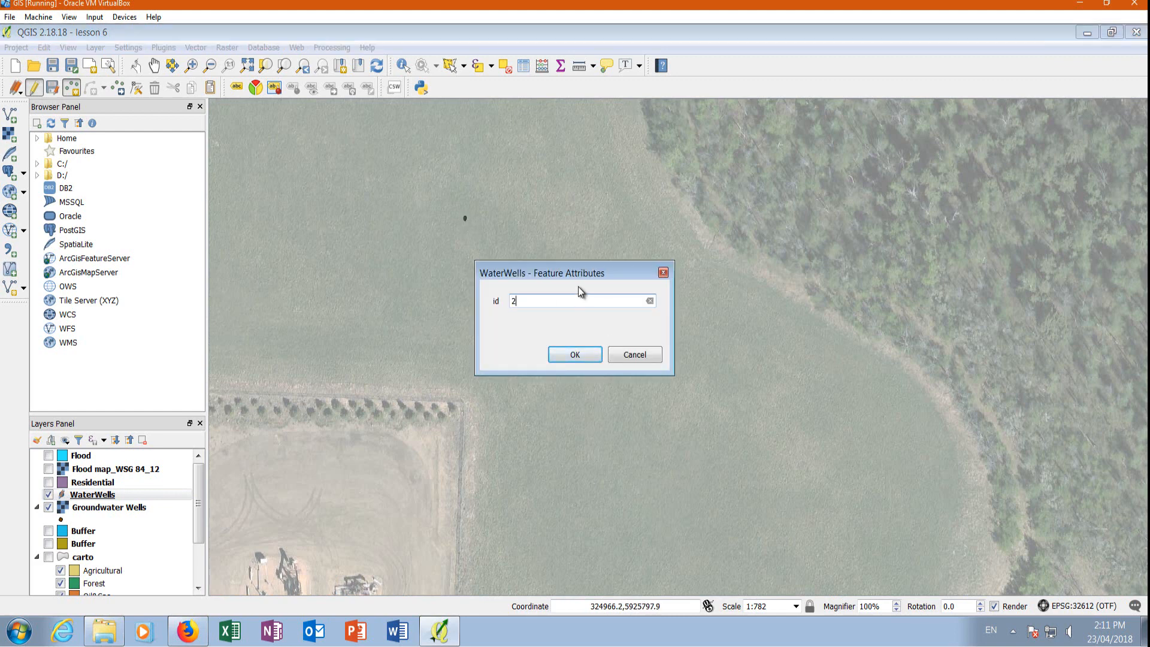
pyautogui.click(563, 358)
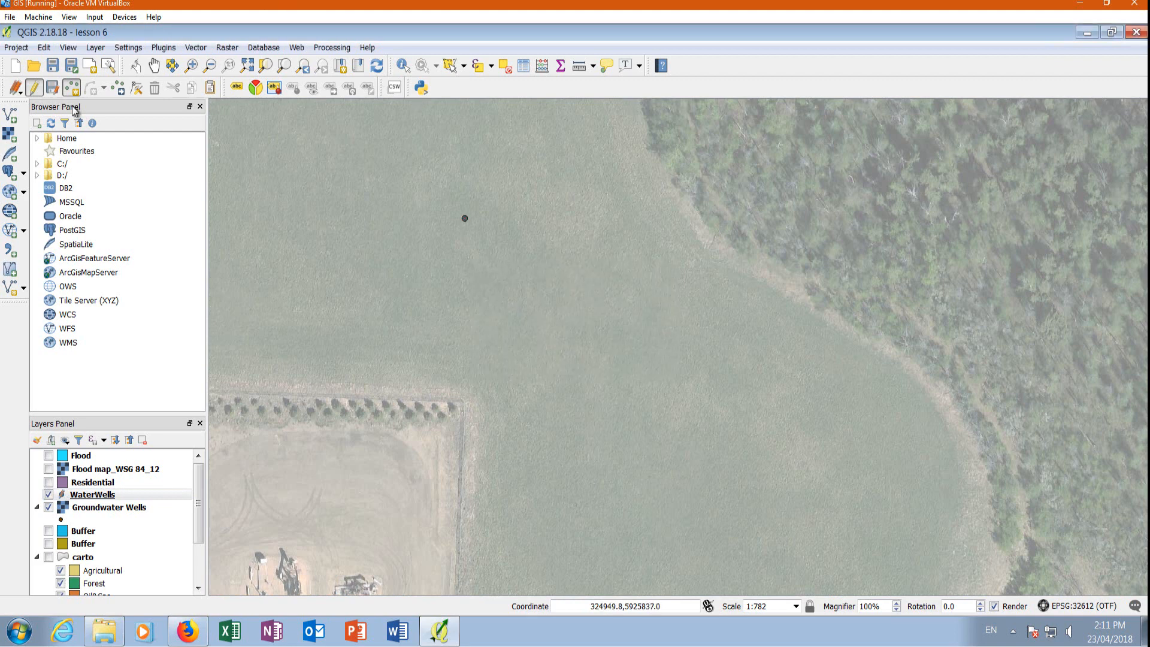
# Stop editing the WaterWells layer, saving its changes, and close the Measure window.
pyautogui.click(33, 88)
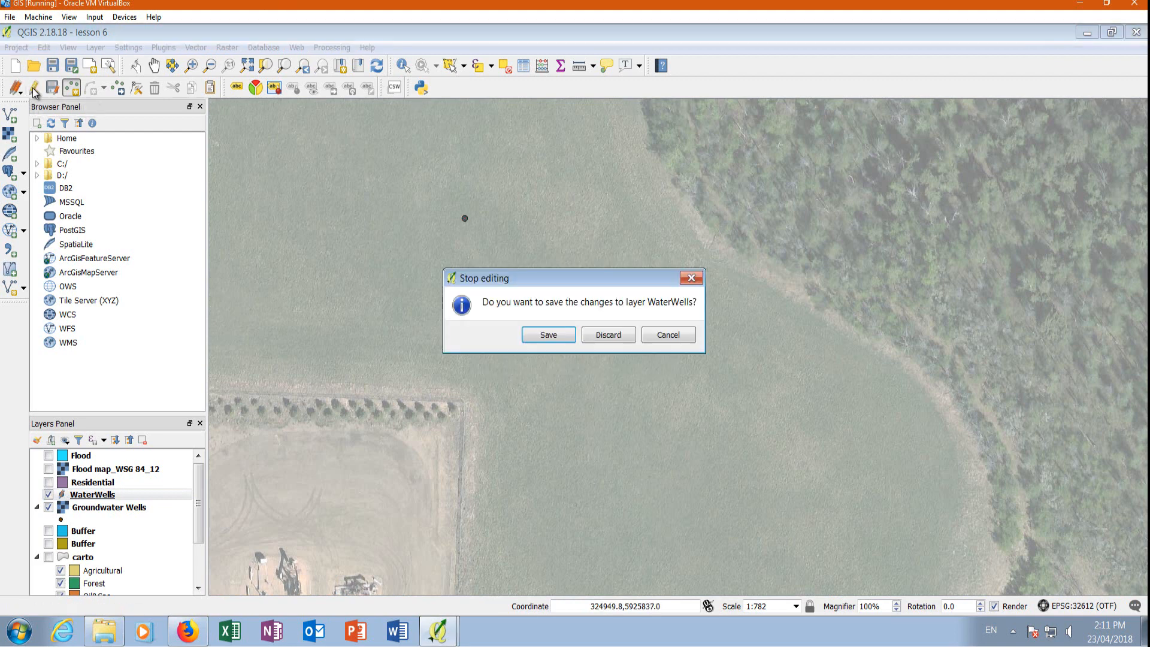
pyautogui.click(547, 333)
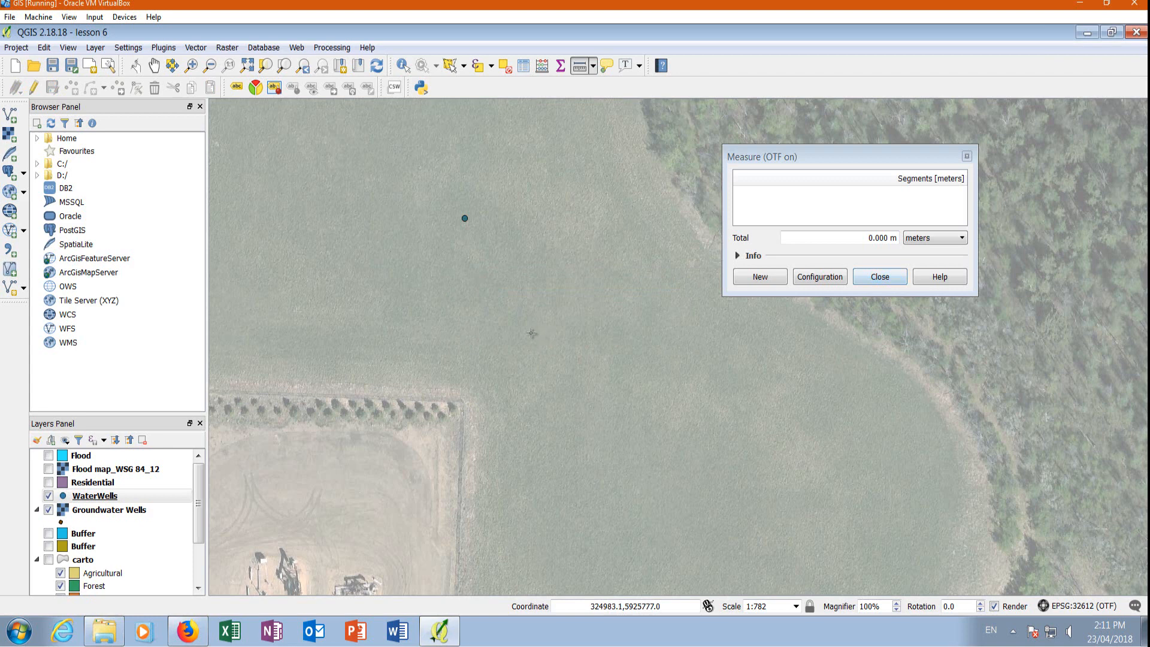
pyautogui.click(880, 277)
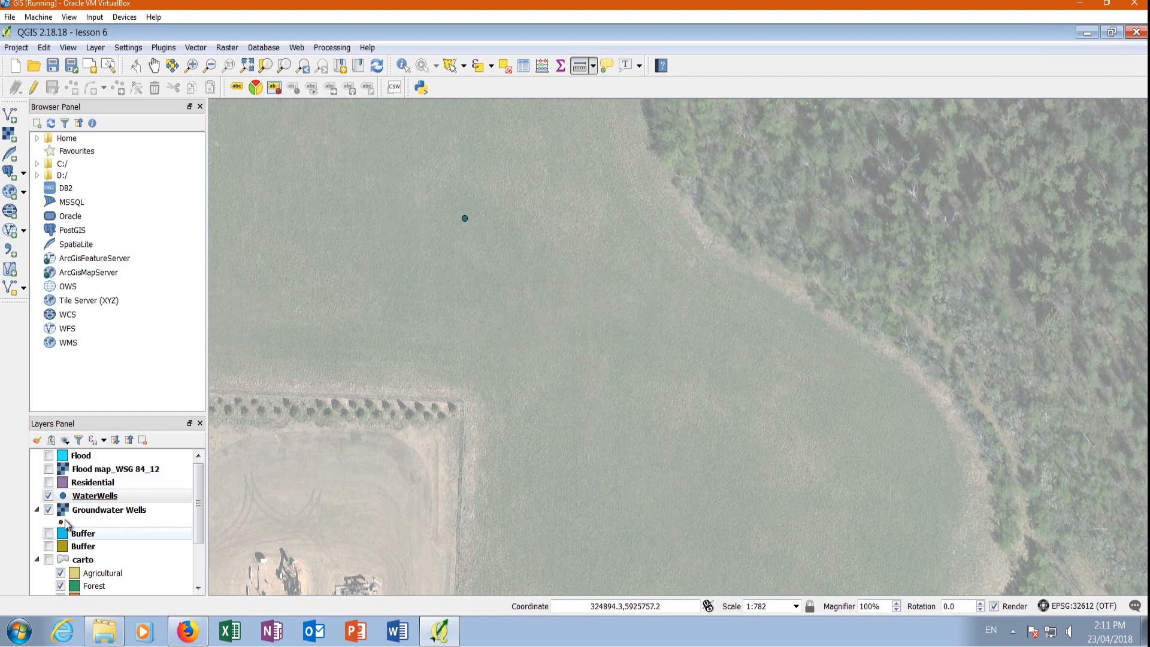
pyautogui.scroll(-1, 418, 221)
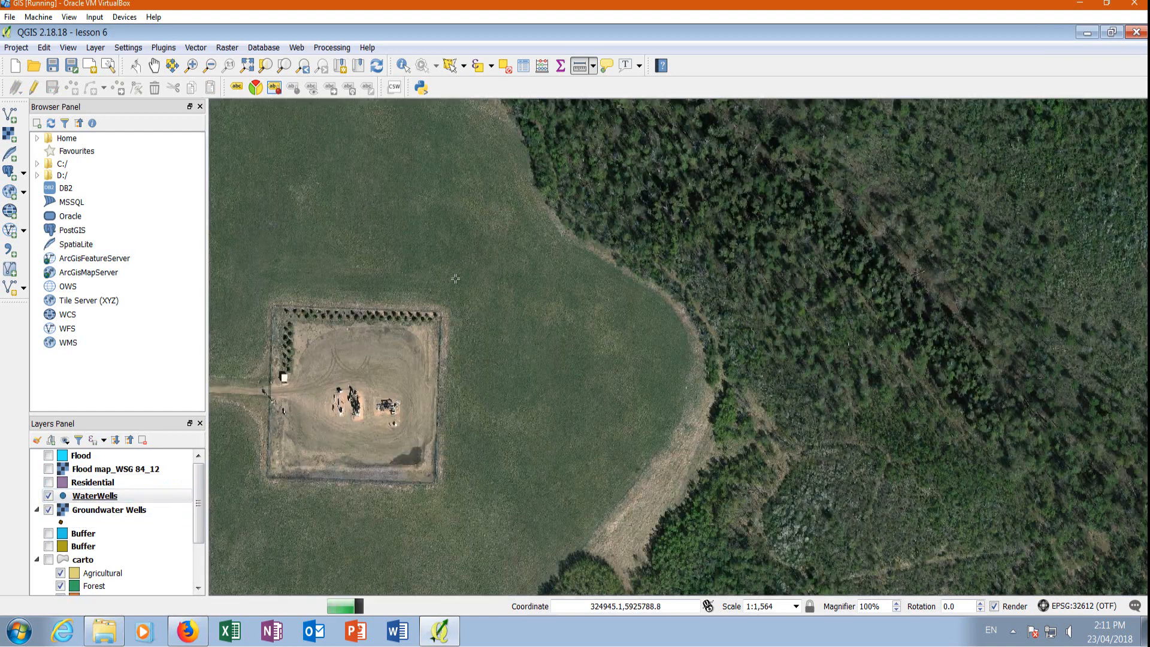
# Turn off the Groundwater Wells layer and inspect the WaterWells point north of the cleared pad.
pyautogui.scroll(-1, 444, 230)
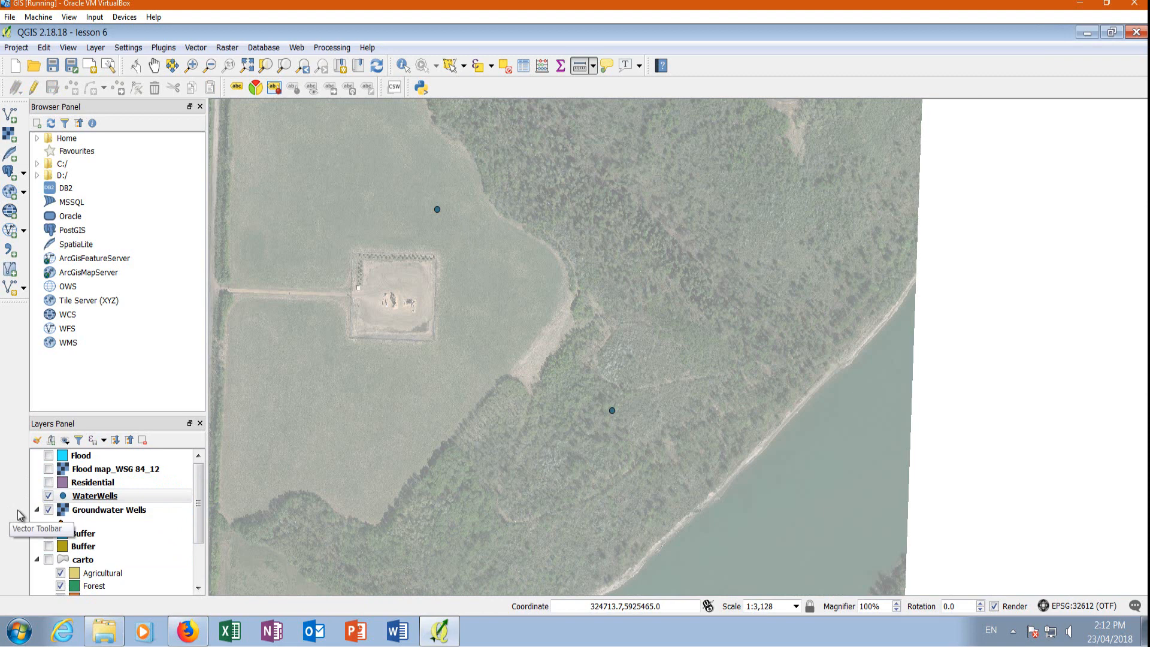
pyautogui.click(49, 512)
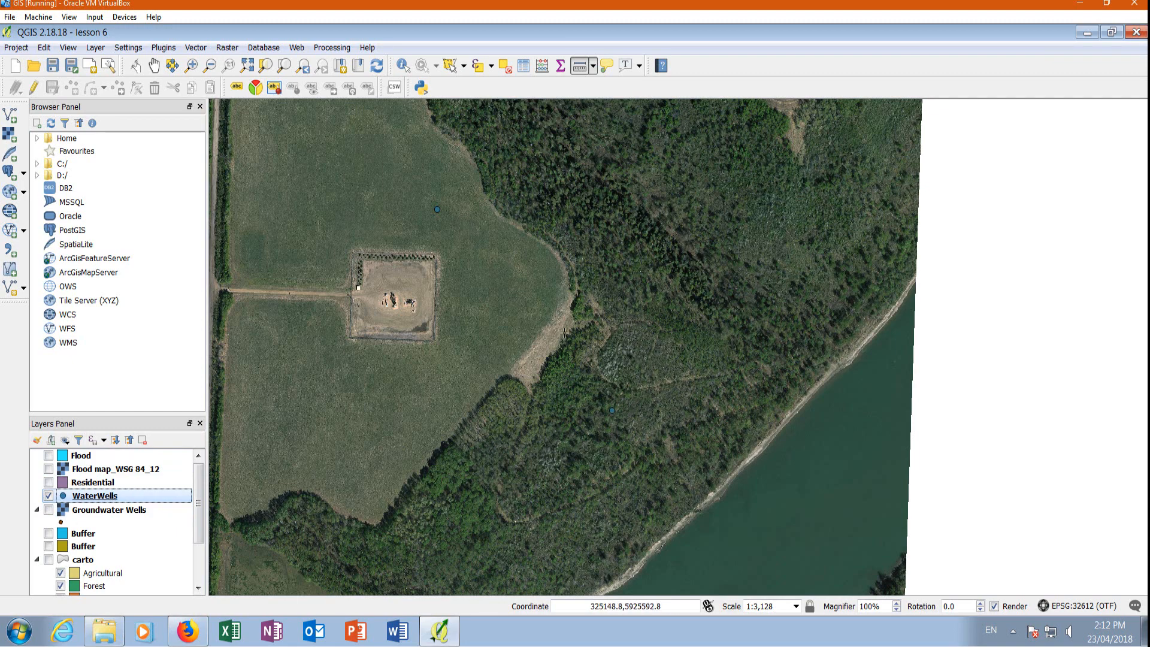
pyautogui.scroll(1, 437, 209)
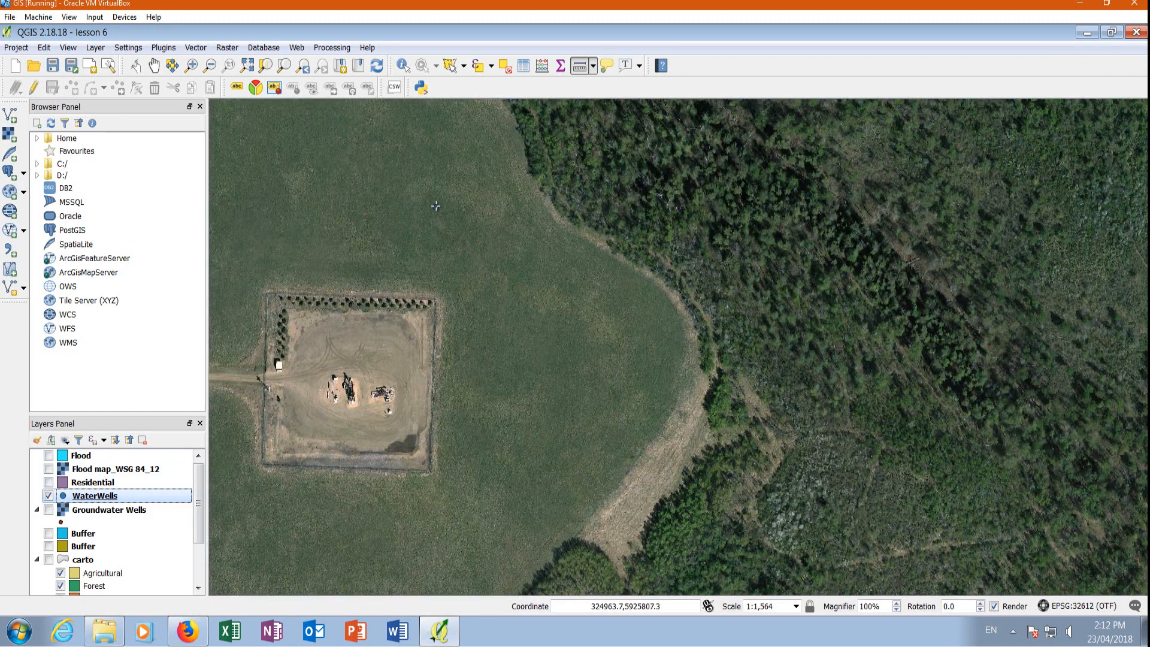
# Switch to the Alberta Water Wells map in Firefox and open the details of the well in the forest near the river.
pyautogui.click(188, 630)
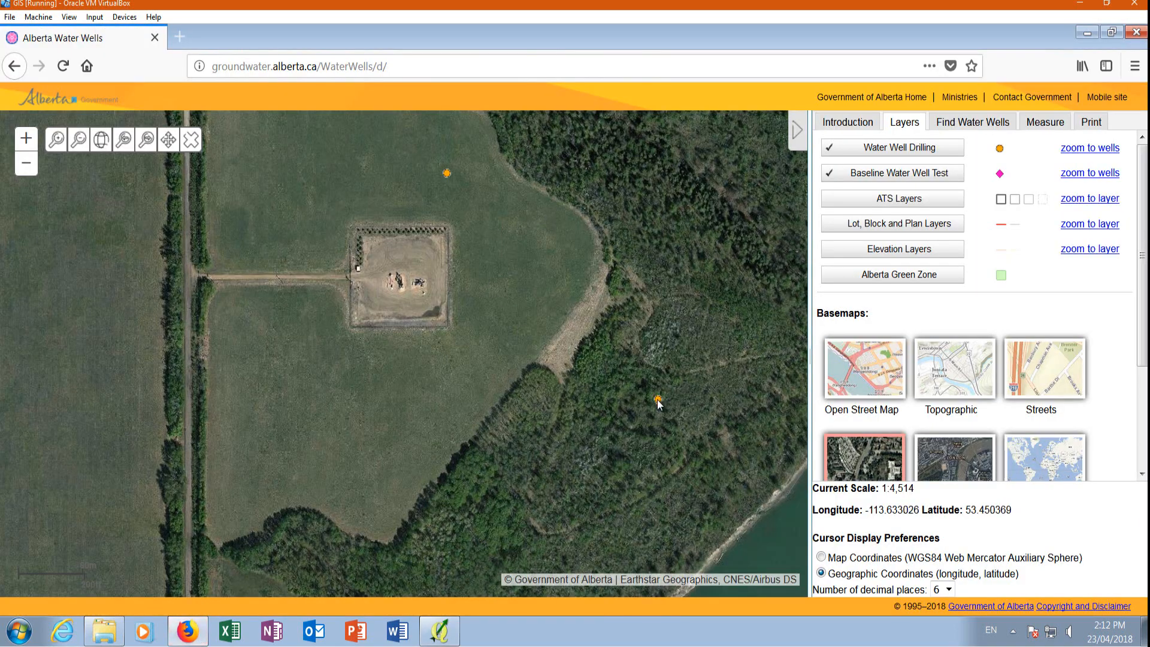
pyautogui.scroll(1, 658, 403)
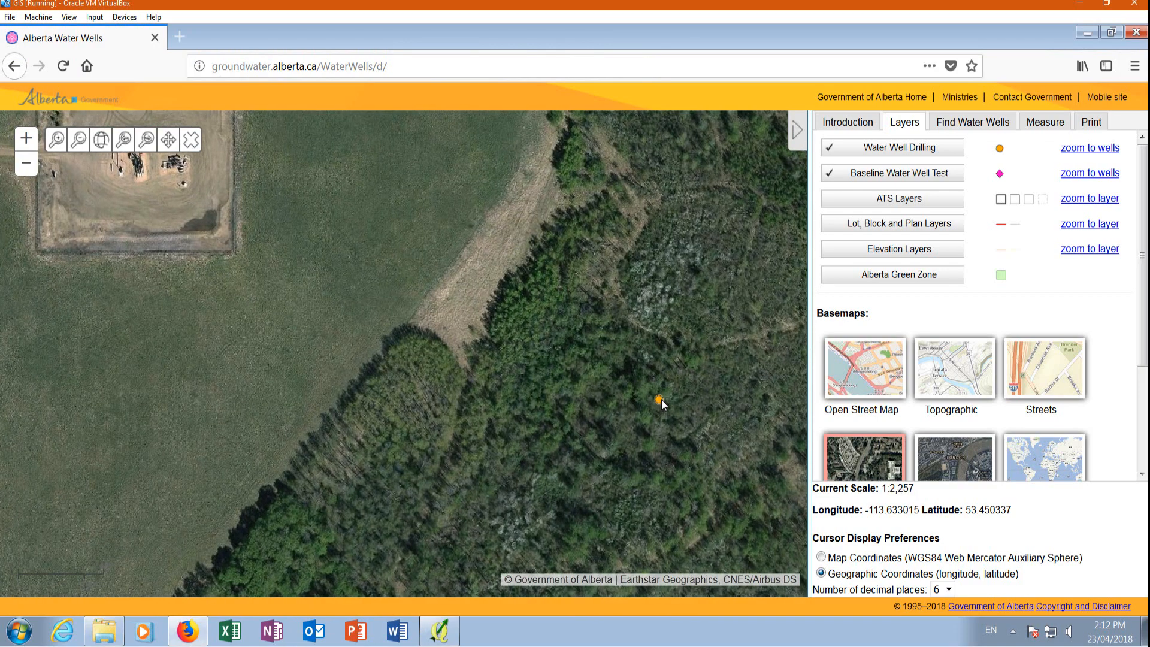
pyautogui.scroll(1, 661, 401)
pyautogui.scroll(1, 658, 401)
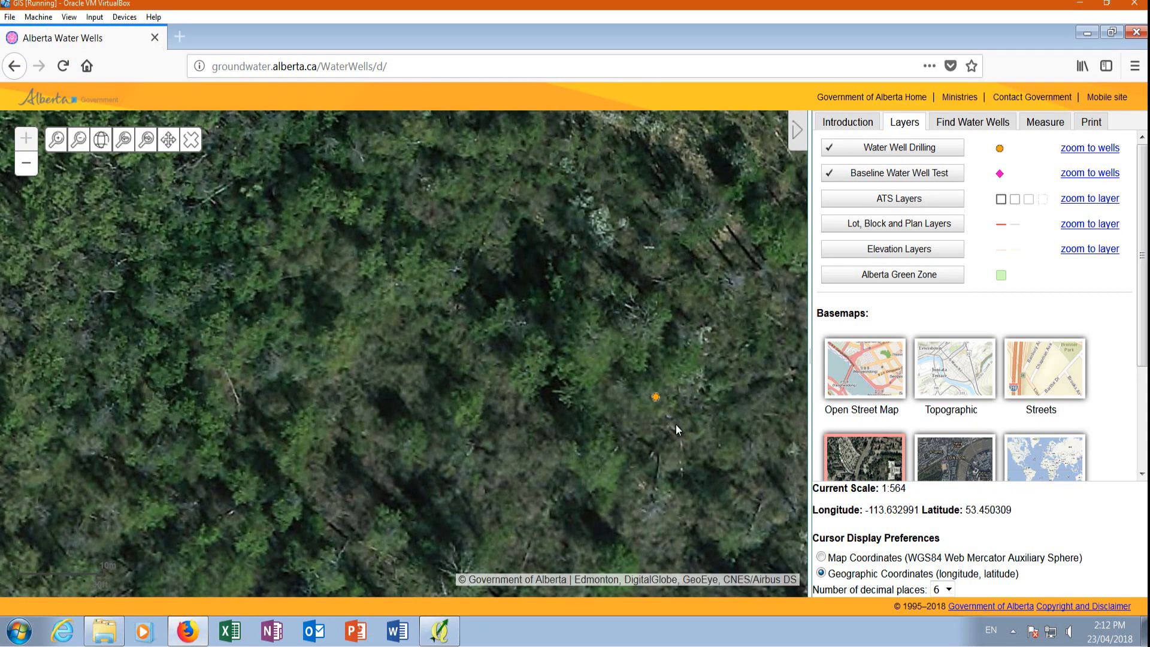
pyautogui.rightClick(654, 398)
pyautogui.press('Escape')
pyautogui.click(645, 392)
pyautogui.click(648, 397)
pyautogui.click(653, 405)
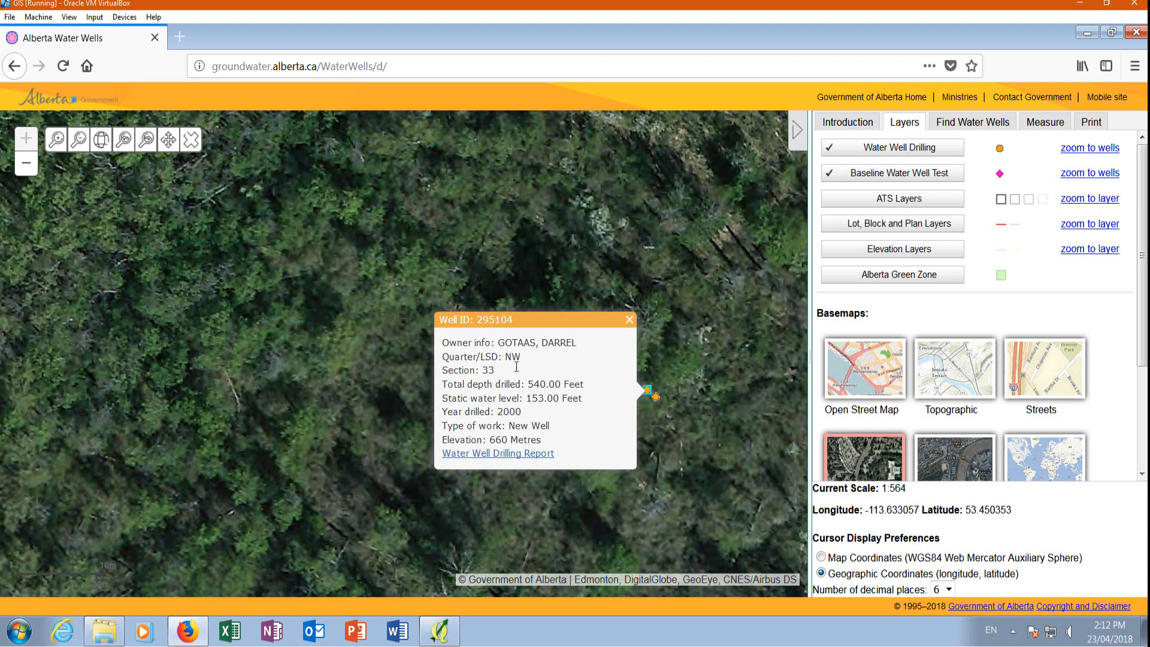
# Review the forest well's Water Well Drilling Report for the proposed well use, and close the report and the well details.
pyautogui.click(532, 457)
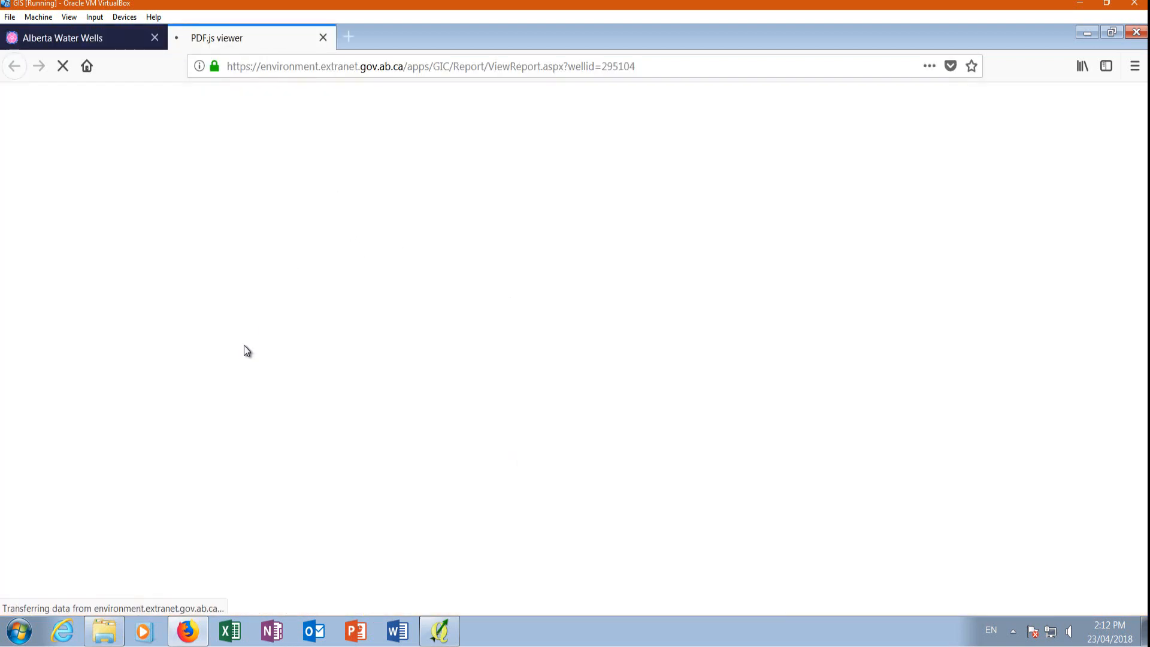
pyautogui.scroll(-1, 338, 326)
pyautogui.scroll(-3, 342, 321)
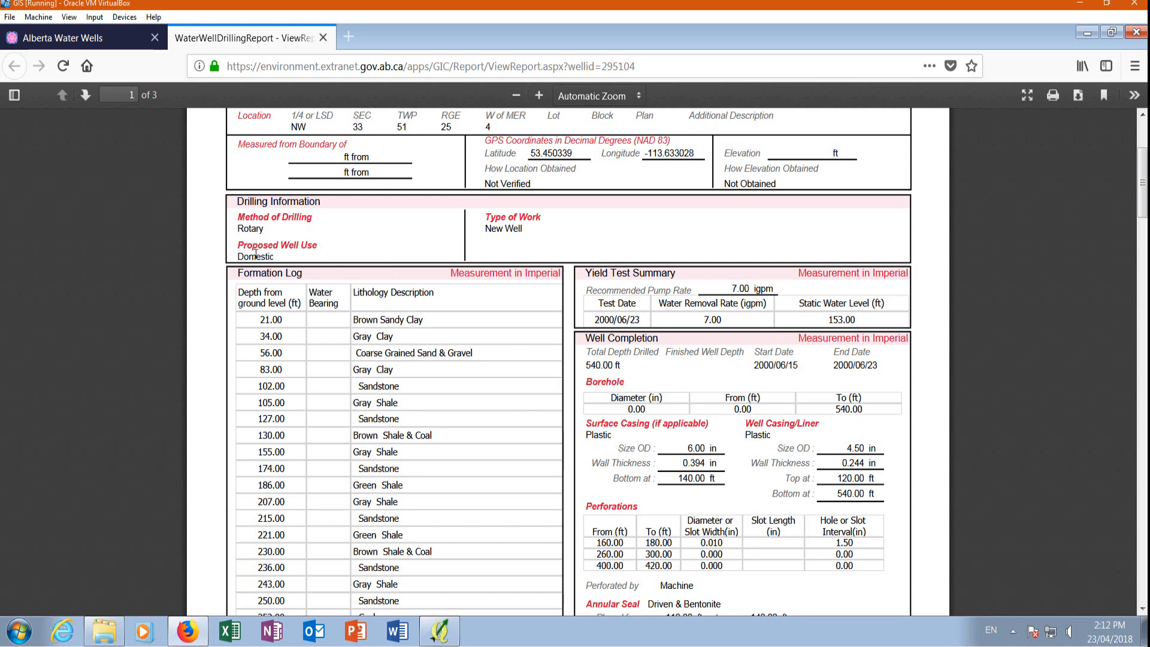
pyautogui.click(323, 37)
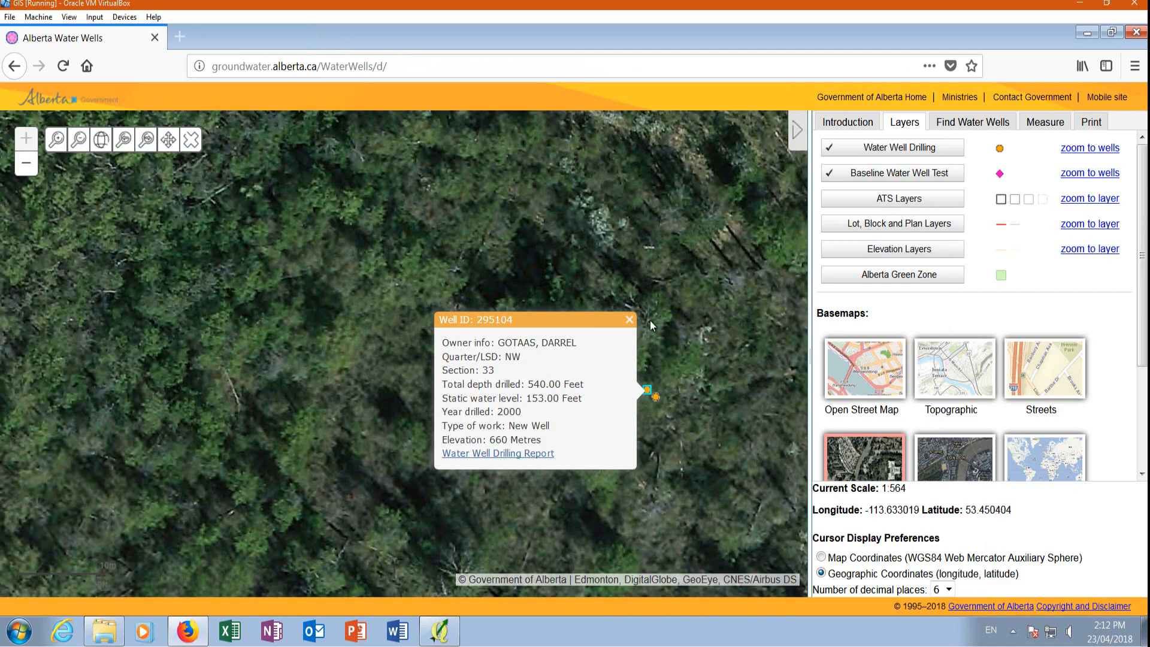
pyautogui.click(631, 320)
# Open the details of the well in the field north of the cleared pad and review the proposed well use in its drilling report.
pyautogui.scroll(-2, 662, 406)
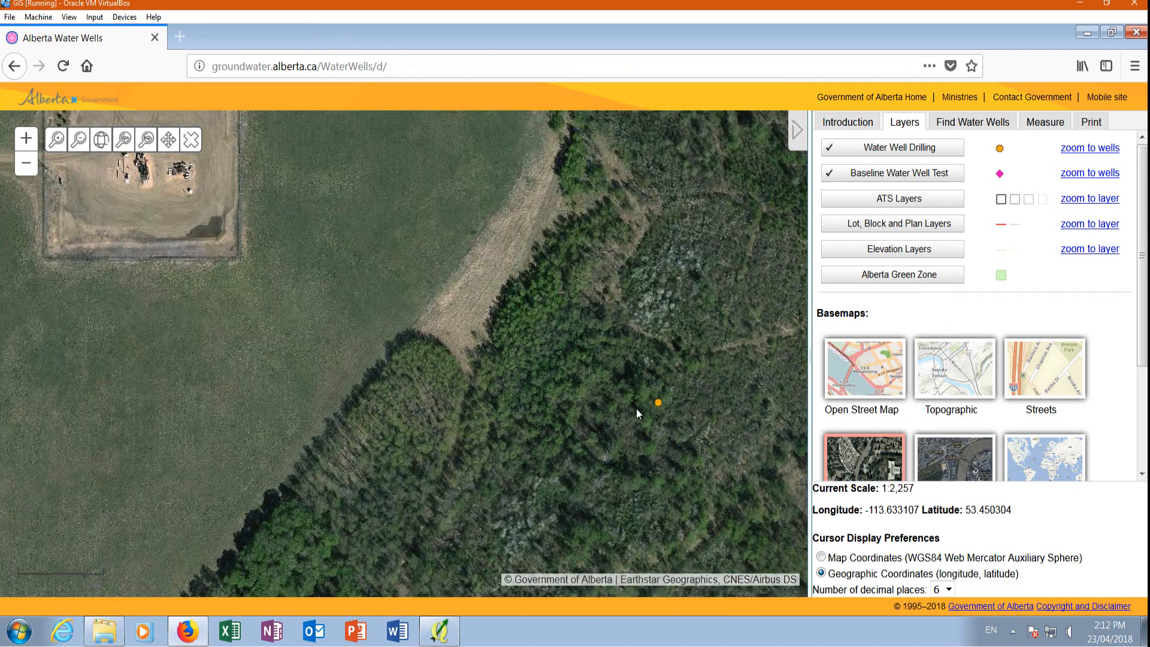
pyautogui.scroll(-1, 635, 408)
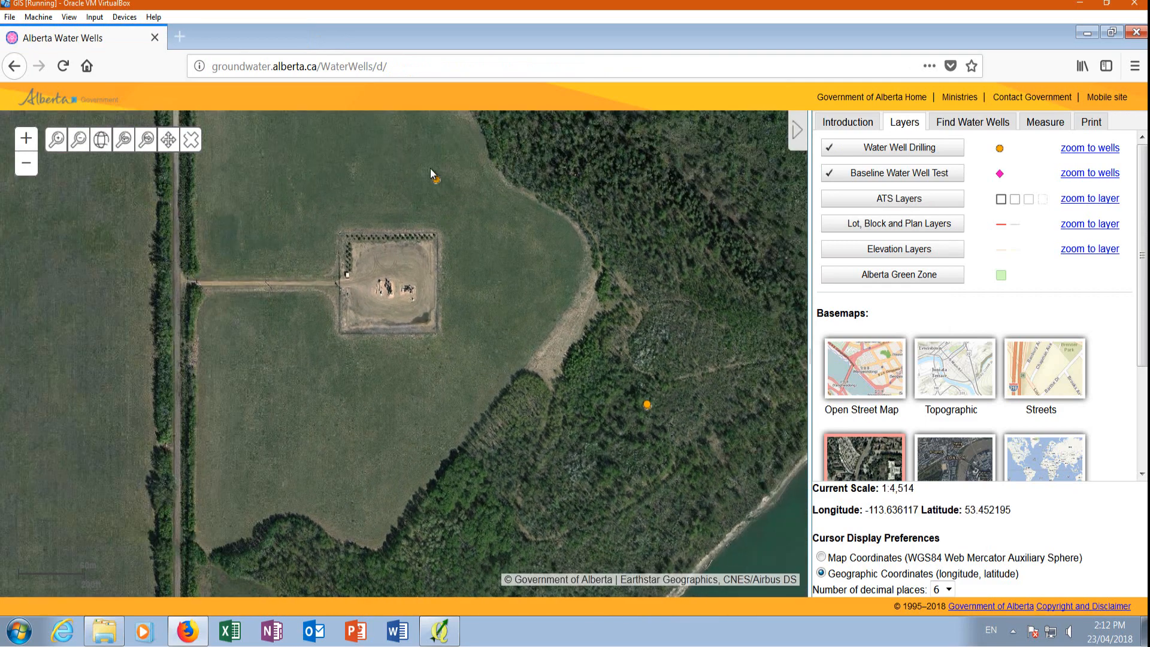
pyautogui.scroll(3, 428, 181)
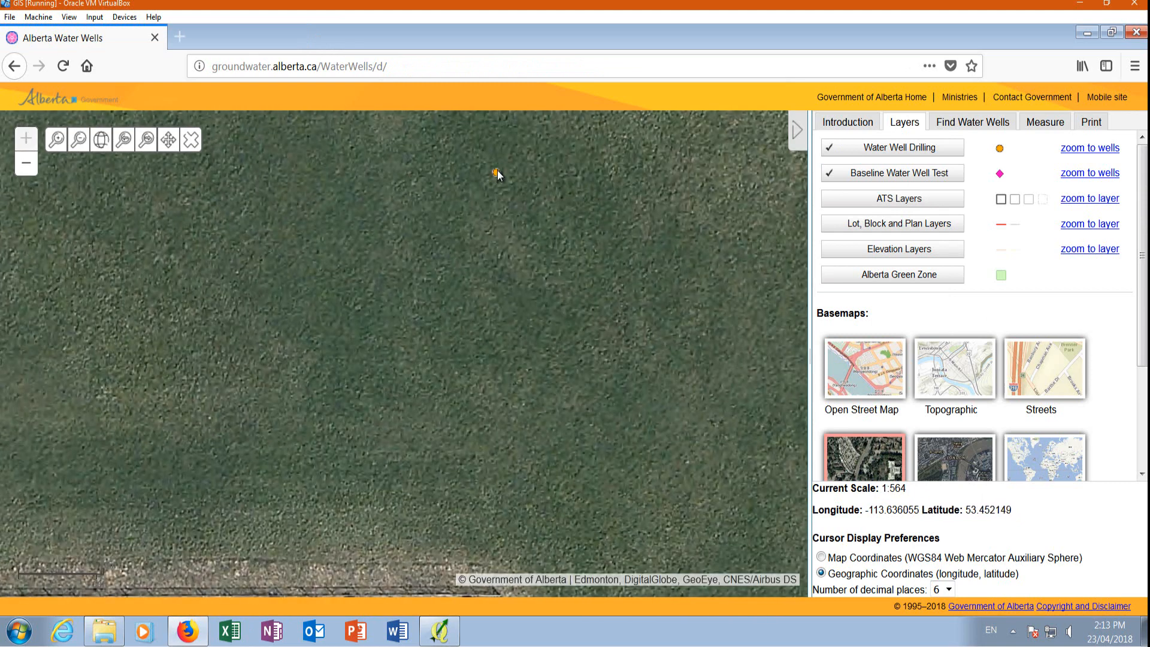
pyautogui.moveTo(501, 169); pyautogui.dragTo(542, 341)
pyautogui.scroll(-3, 533, 333)
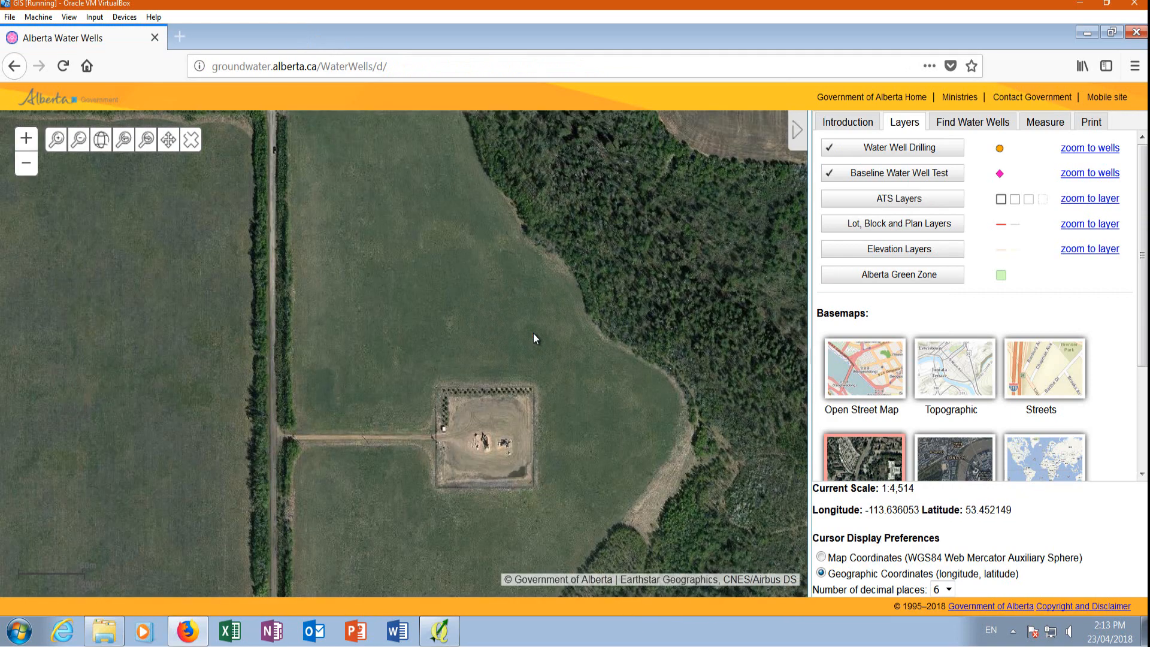
pyautogui.scroll(1, 539, 341)
pyautogui.scroll(2, 534, 318)
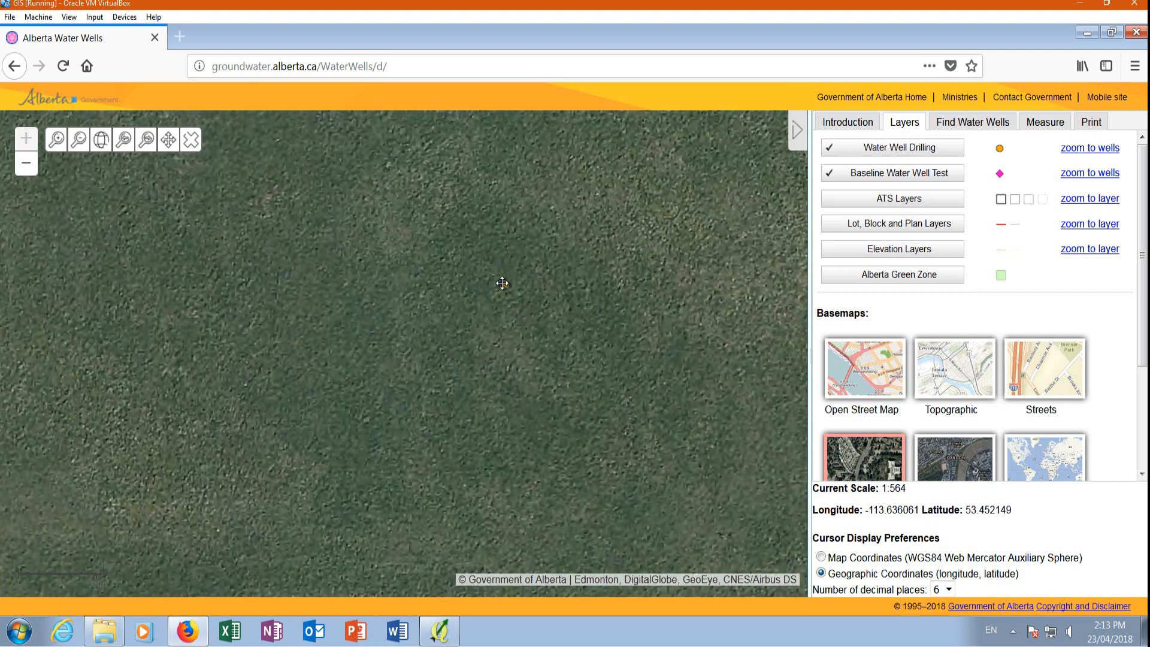
pyautogui.click(507, 285)
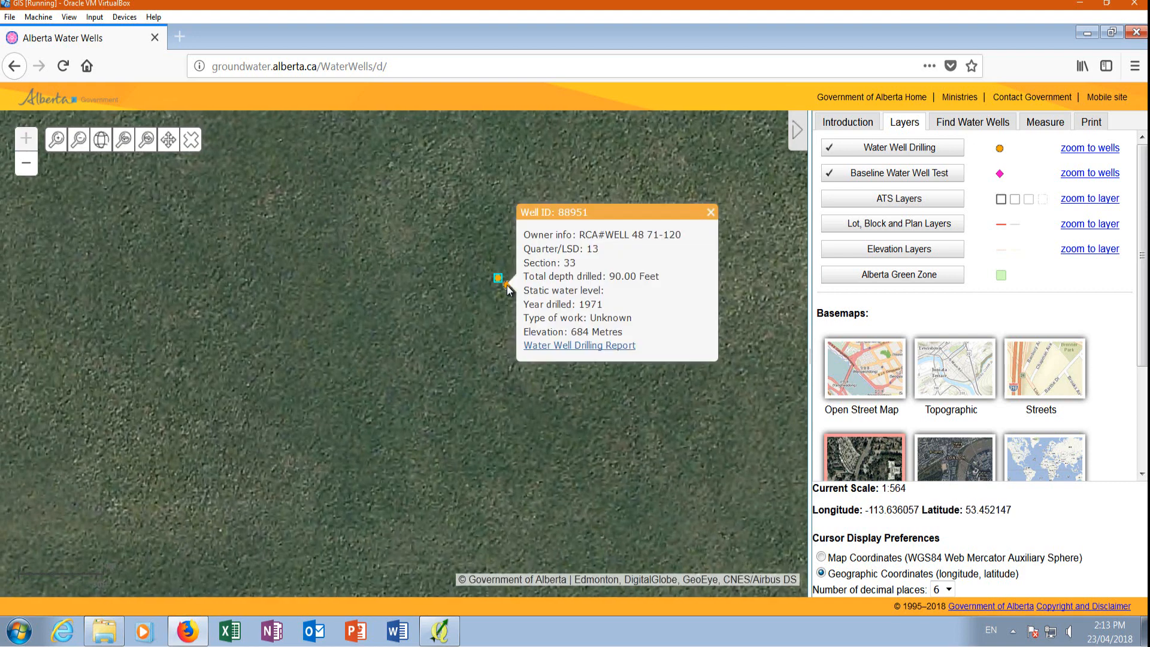
pyautogui.click(581, 345)
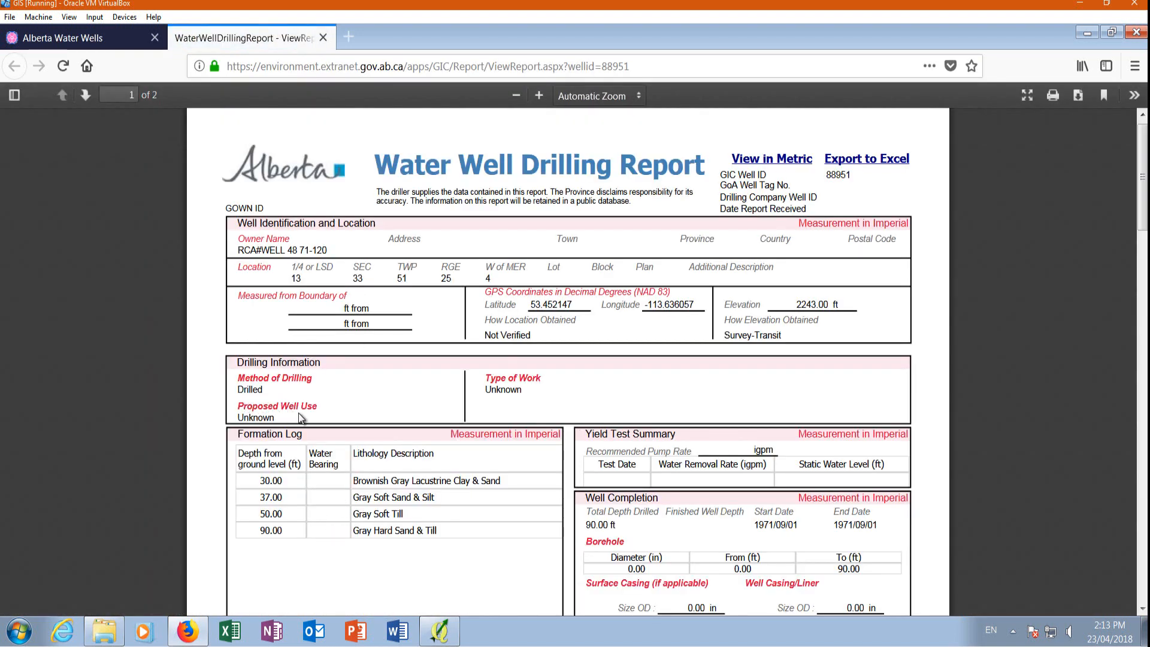
pyautogui.click(322, 39)
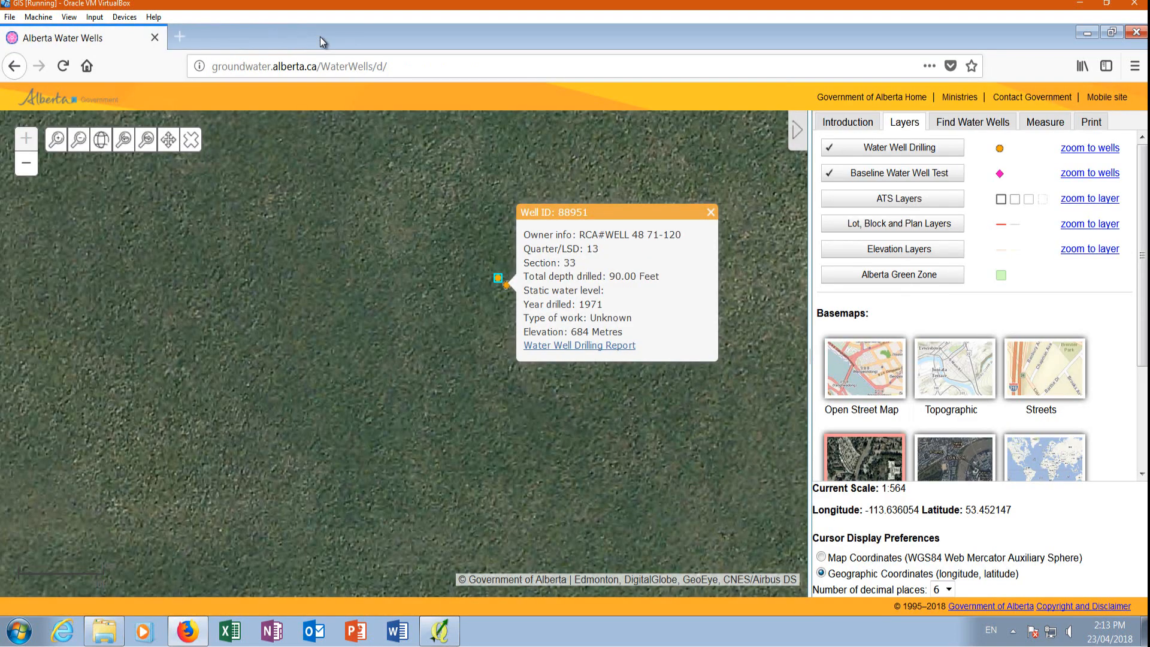
# Switch to QGIS, enable editing in the WaterWells attribute table, and start adding a new field.
pyautogui.click(1084, 32)
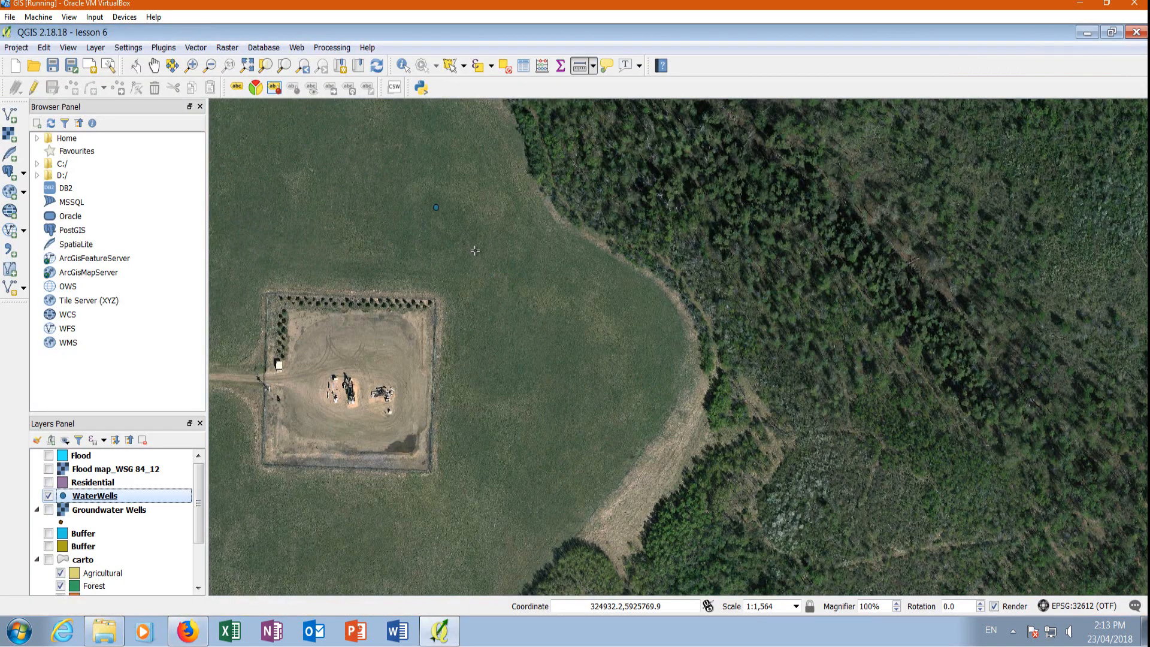
pyautogui.rightClick(111, 496)
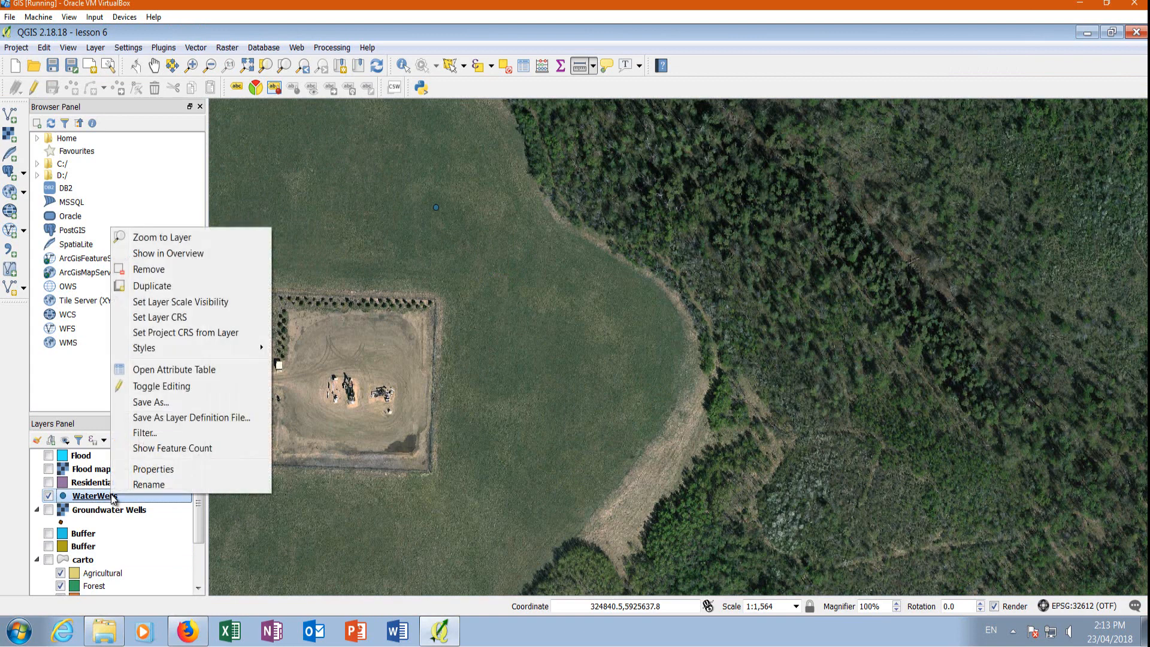
pyautogui.scroll(-1, 603, 357)
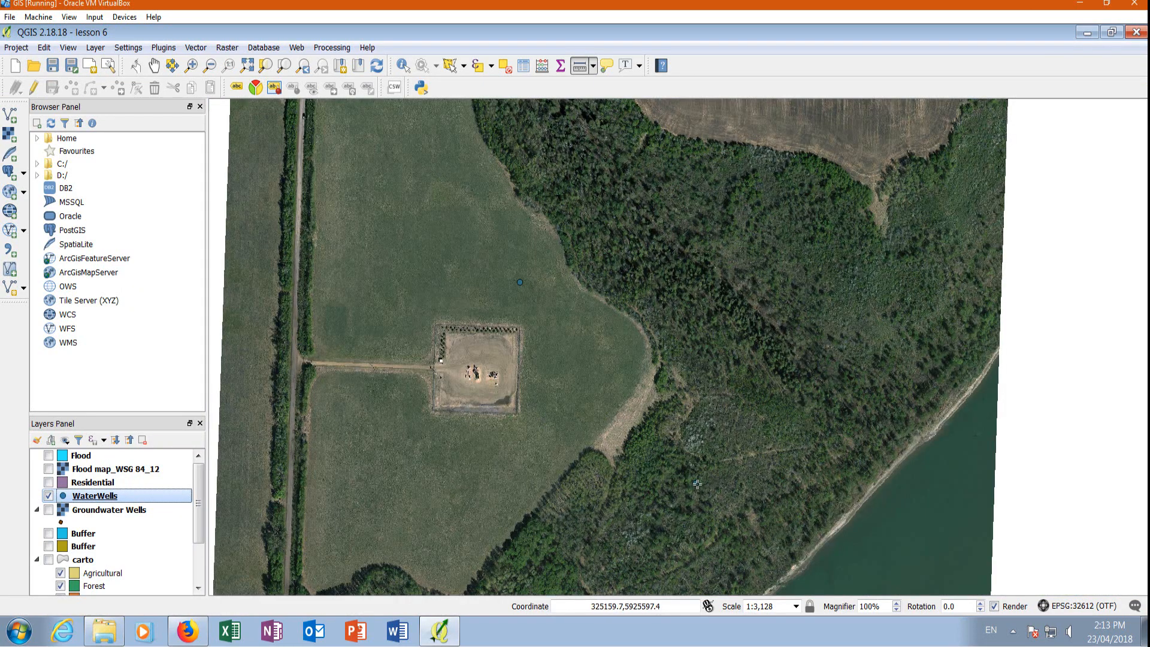
pyautogui.rightClick(108, 503)
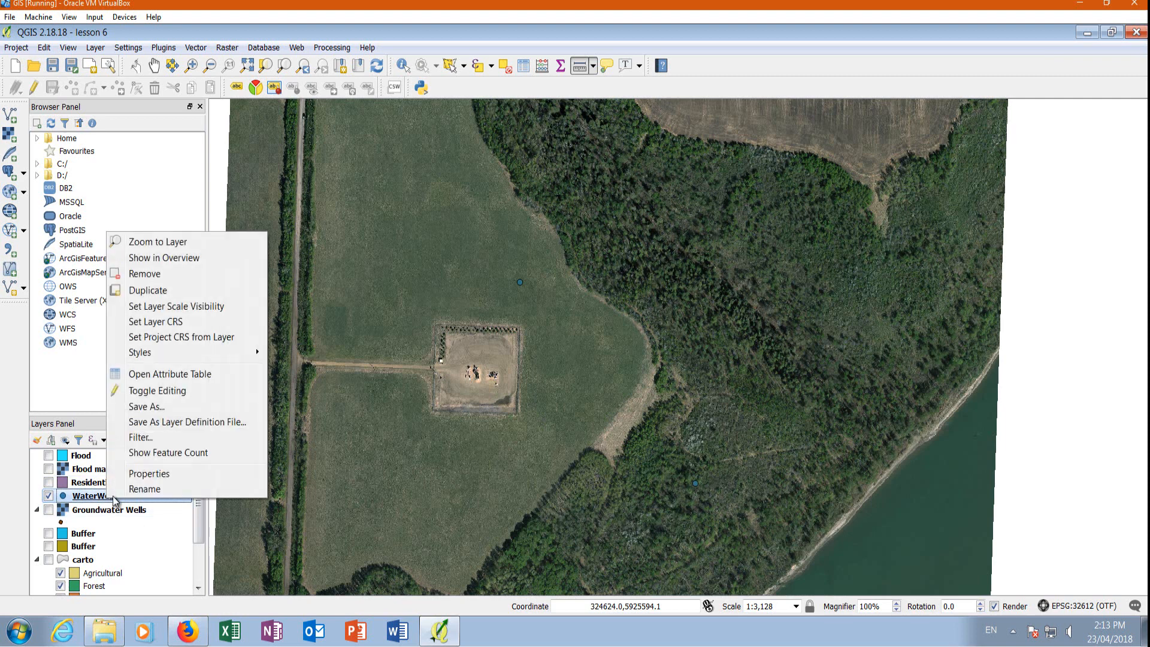
pyautogui.click(174, 375)
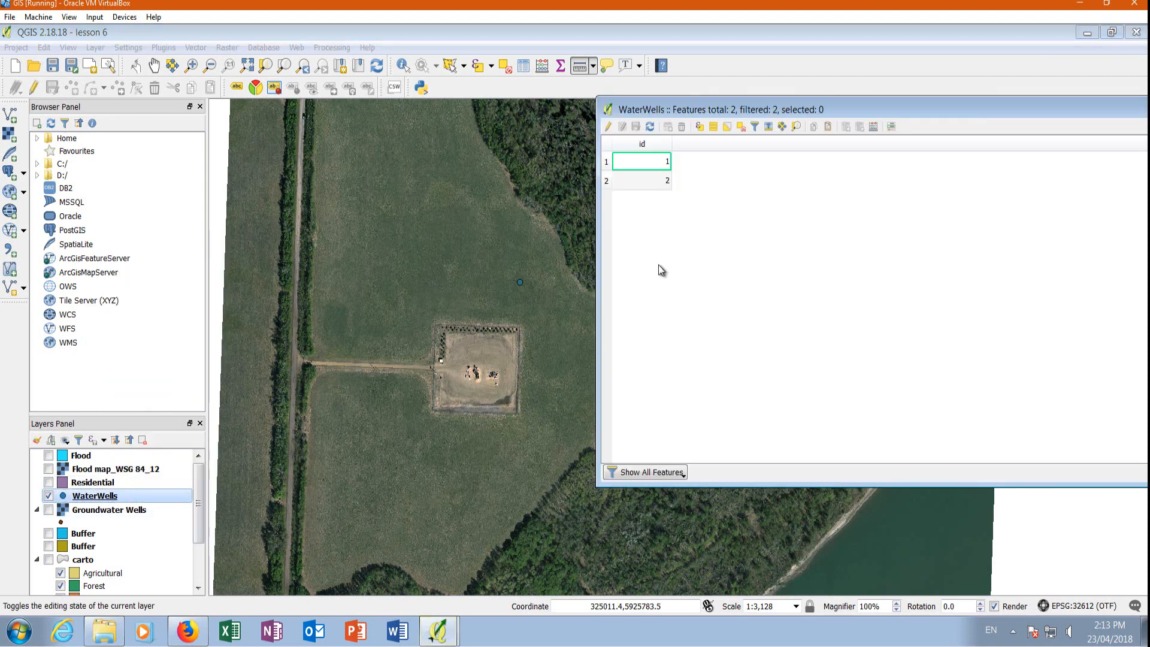
pyautogui.click(608, 127)
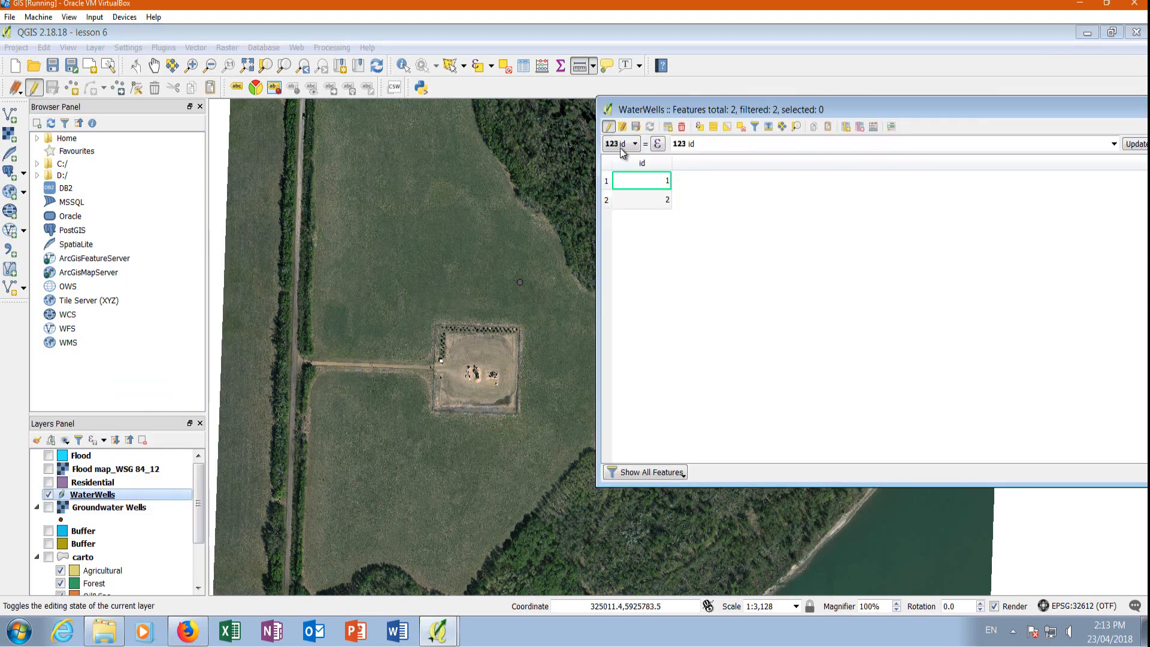
pyautogui.click(847, 127)
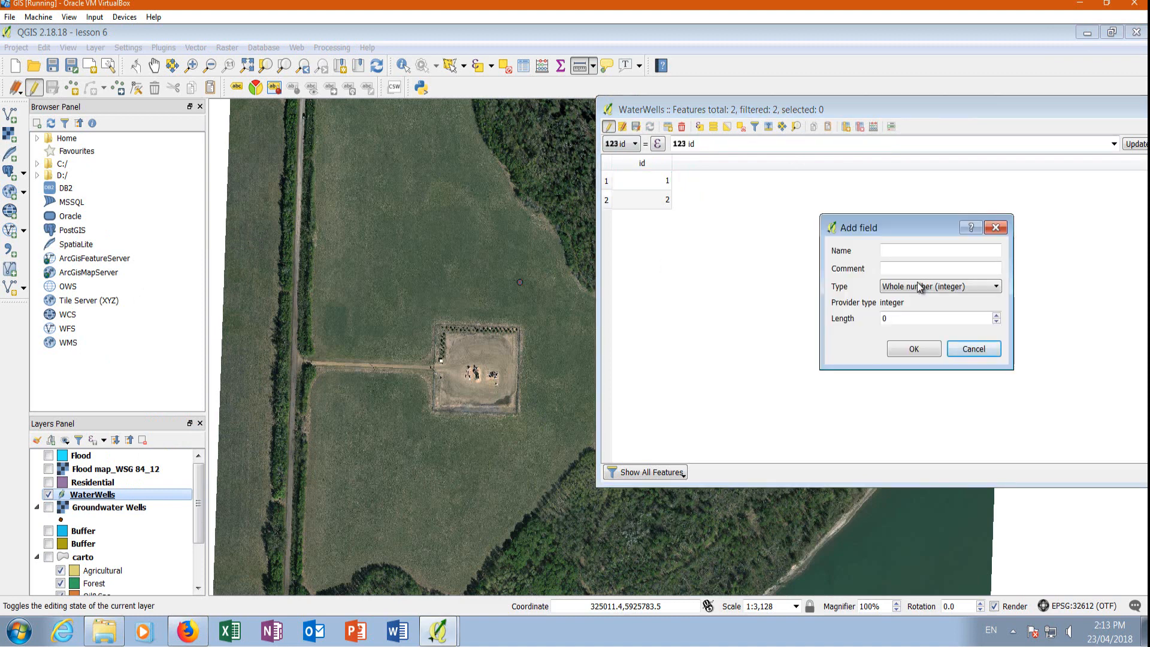
pyautogui.click(901, 252)
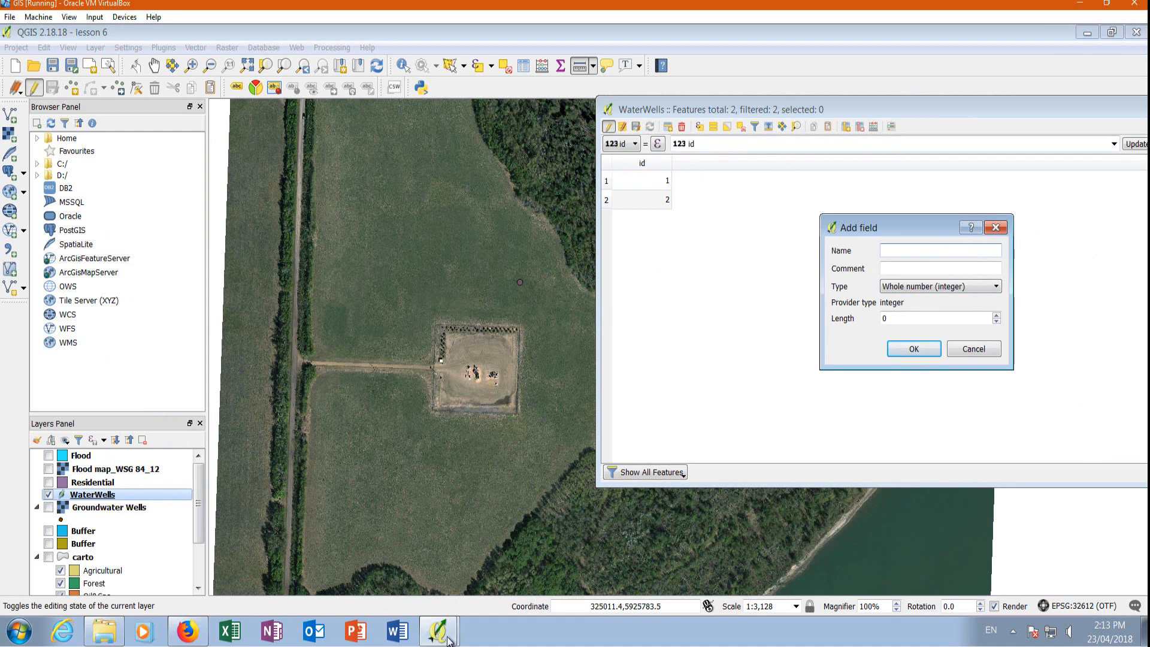
# Check the Proposed Well Use entry in the field well's drilling report in Firefox and return to QGIS.
pyautogui.click(191, 632)
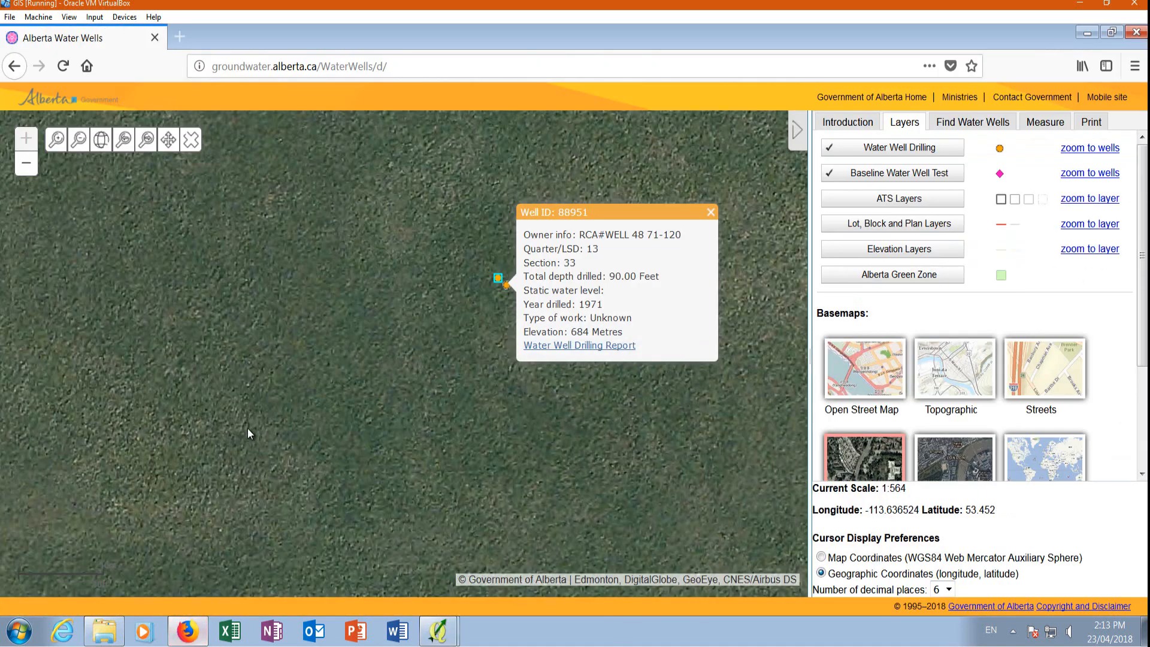
pyautogui.click(545, 347)
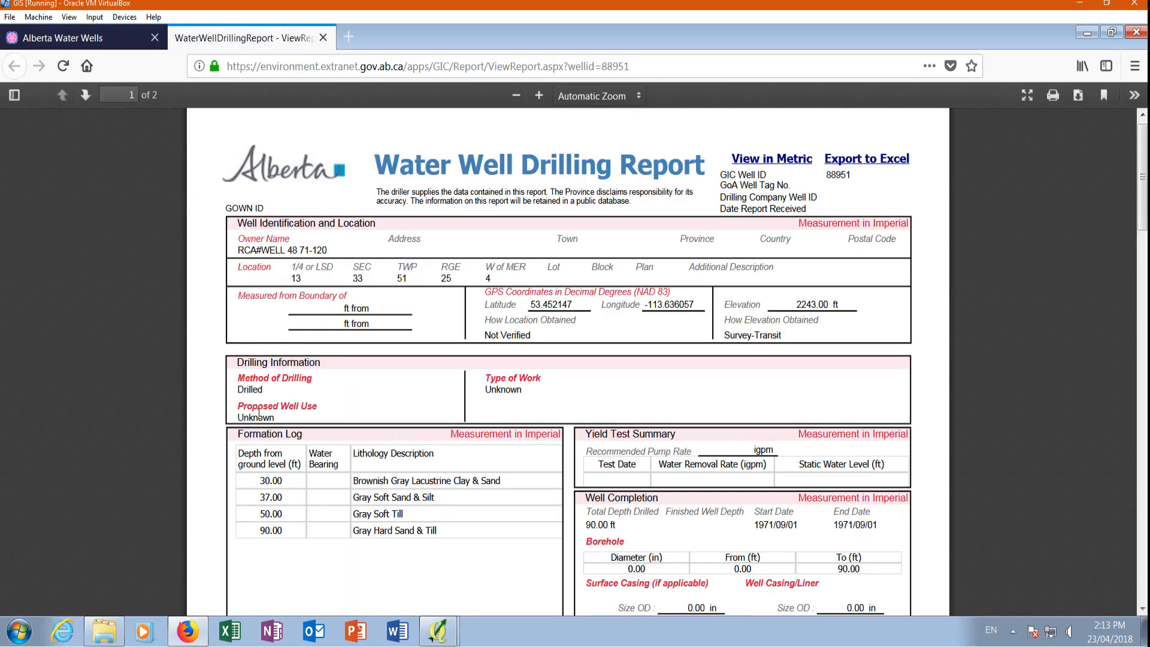
pyautogui.click(324, 37)
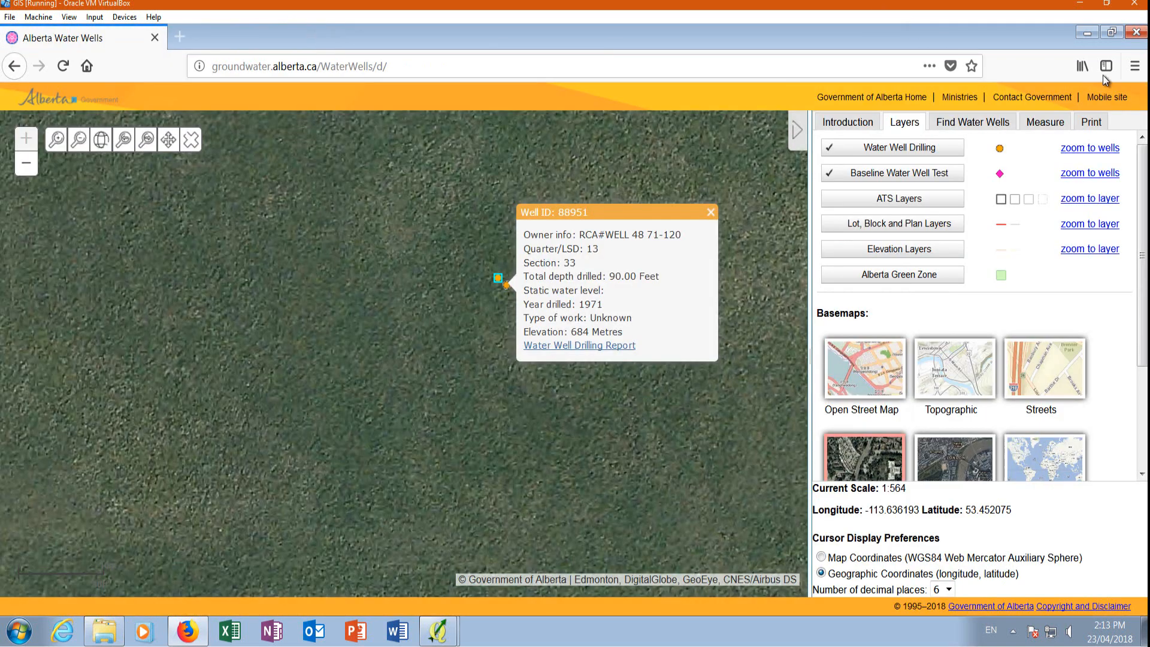
pyautogui.click(1087, 32)
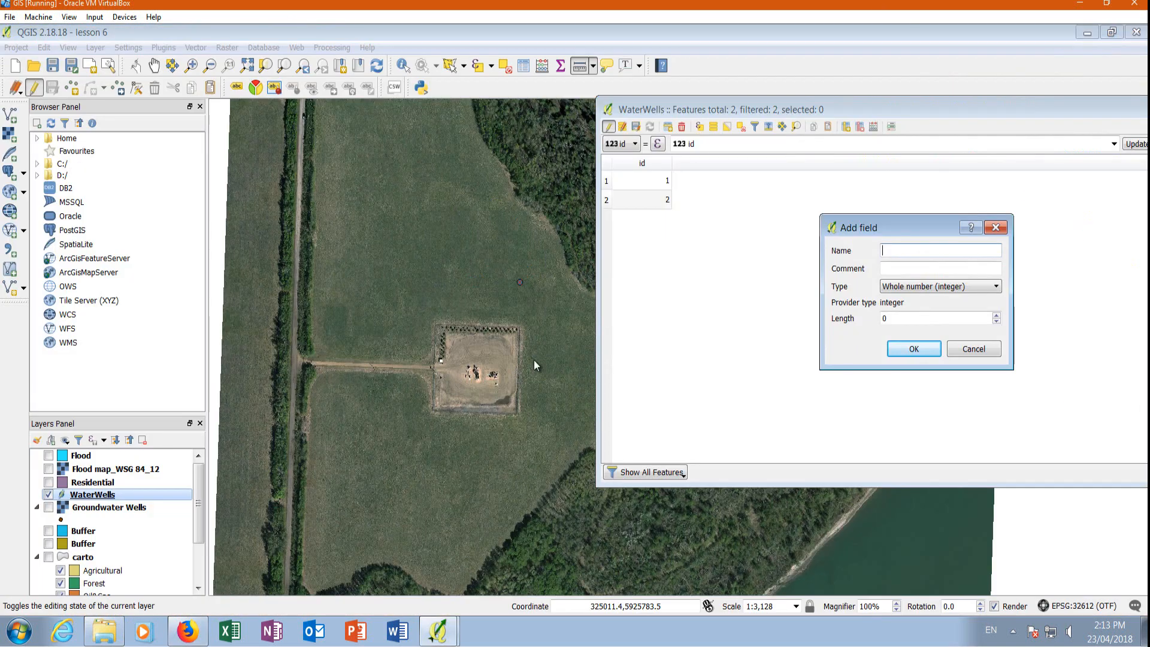
# Add a field named WellUse to the WaterWells table with type Text (string) and length 80.
pyautogui.click(906, 252)
pyautogui.write('WellUse')
pyautogui.click(920, 290)
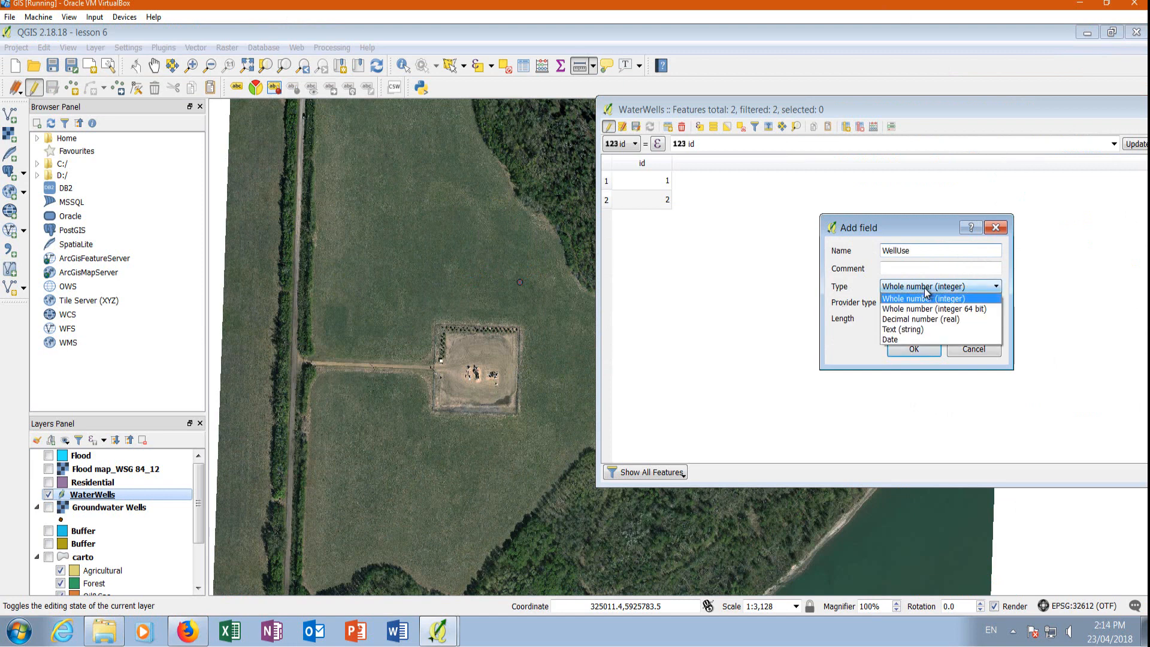
pyautogui.click(900, 329)
pyautogui.click(900, 318)
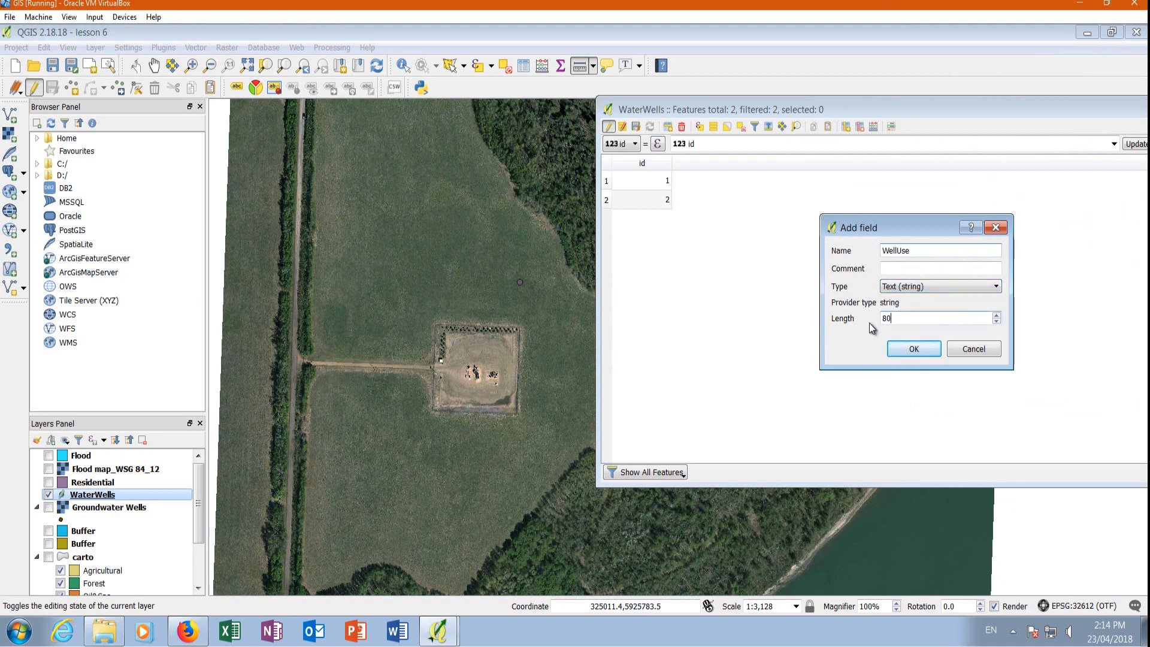
pyautogui.click(909, 349)
# Enter WellUse values Domestic for well 1 and Unknow for well 2, save the edits, and close the WaterWells table.
pyautogui.doubleClick(686, 183)
pyautogui.write('Domestic')
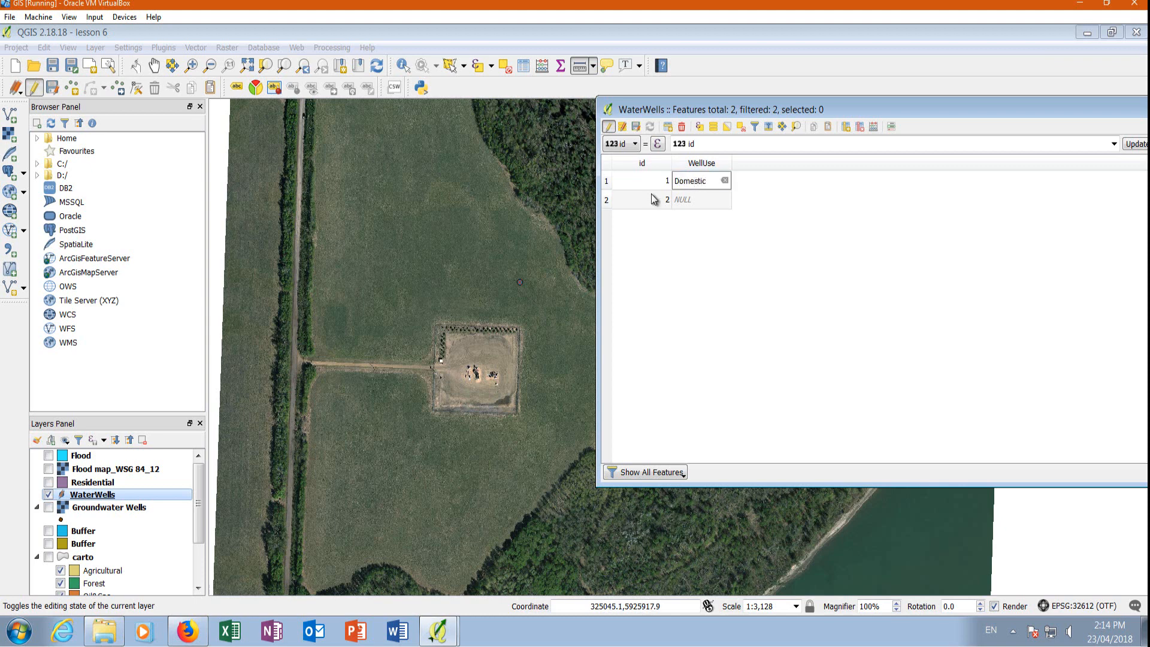
pyautogui.doubleClick(693, 198)
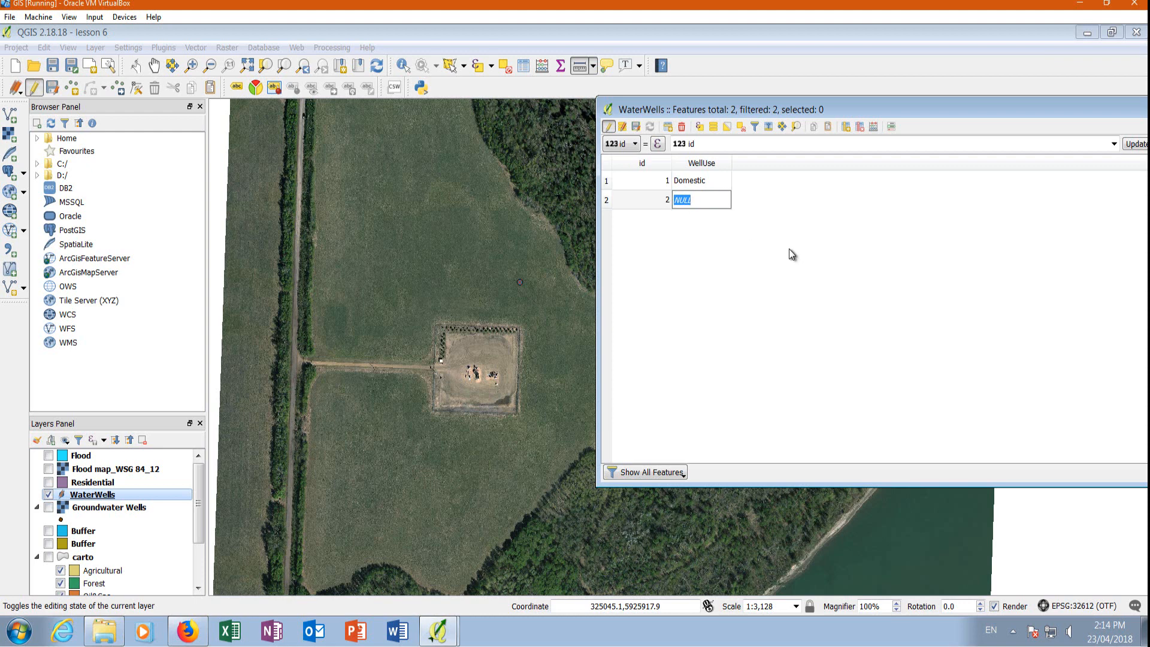
pyautogui.write('Unknow')
pyautogui.click(608, 127)
pyautogui.click(548, 334)
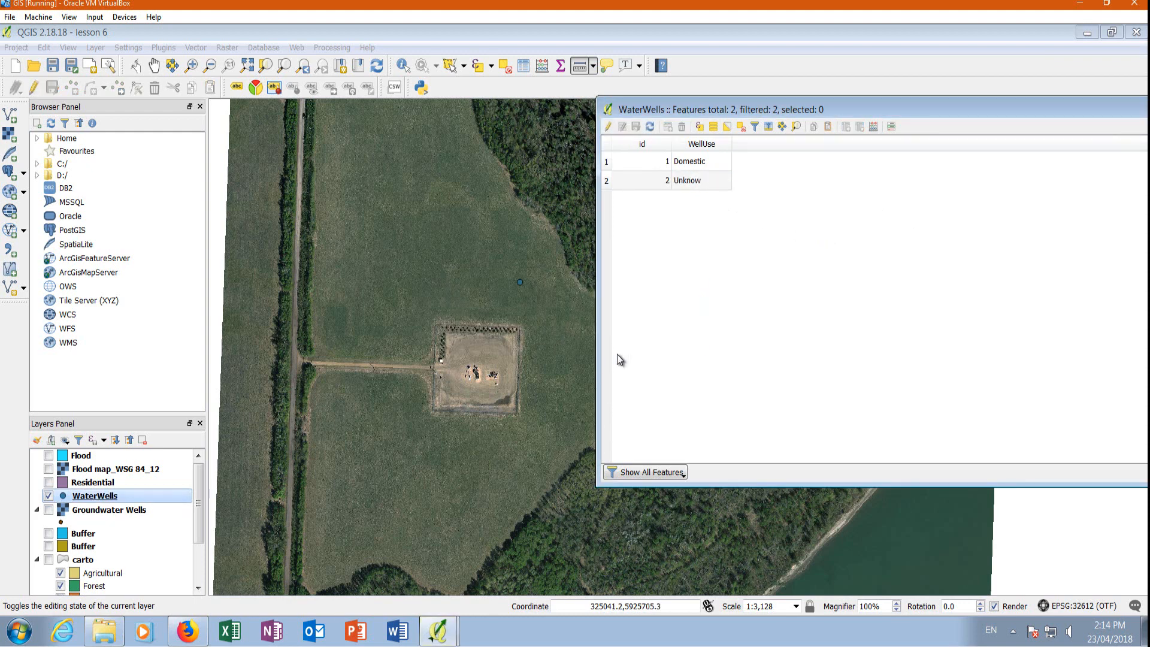
pyautogui.moveTo(994, 108); pyautogui.dragTo(677, 158)
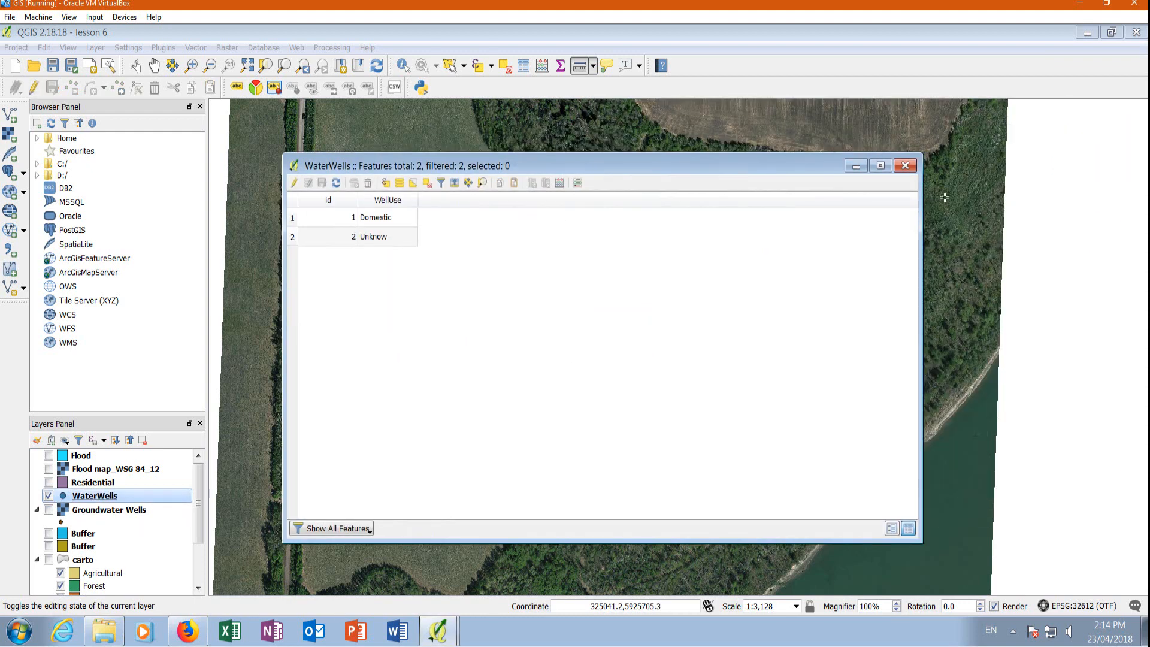
pyautogui.click(901, 163)
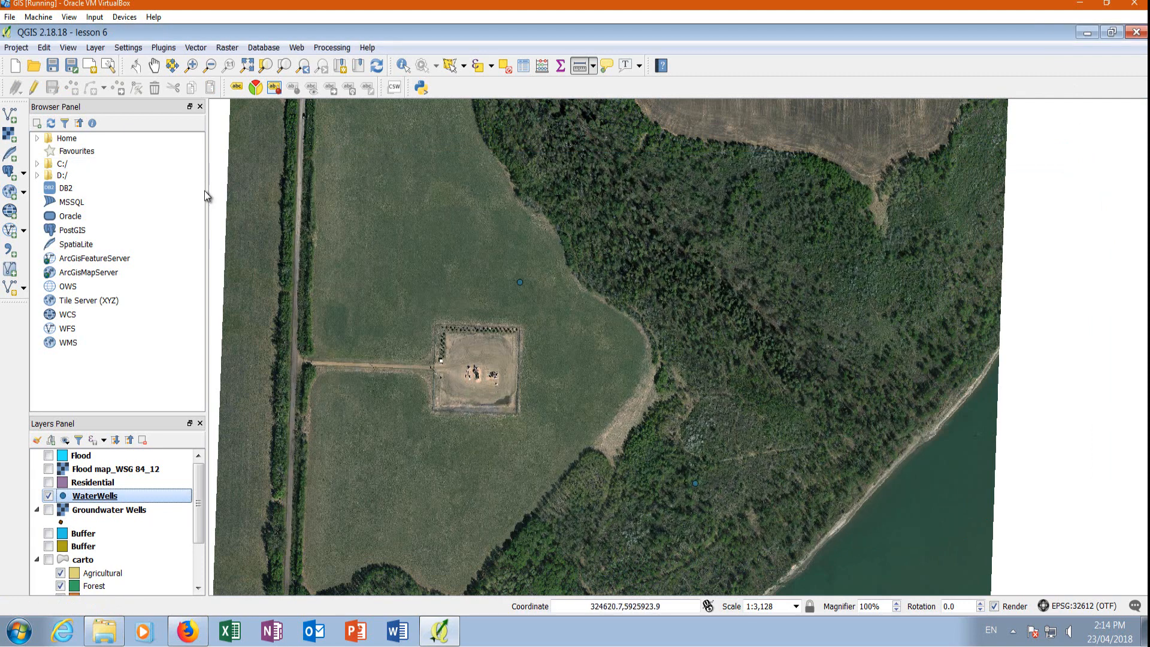
# Style the WaterWells layer with the capital marker symbol and set its color to light blue.
pyautogui.doubleClick(87, 498)
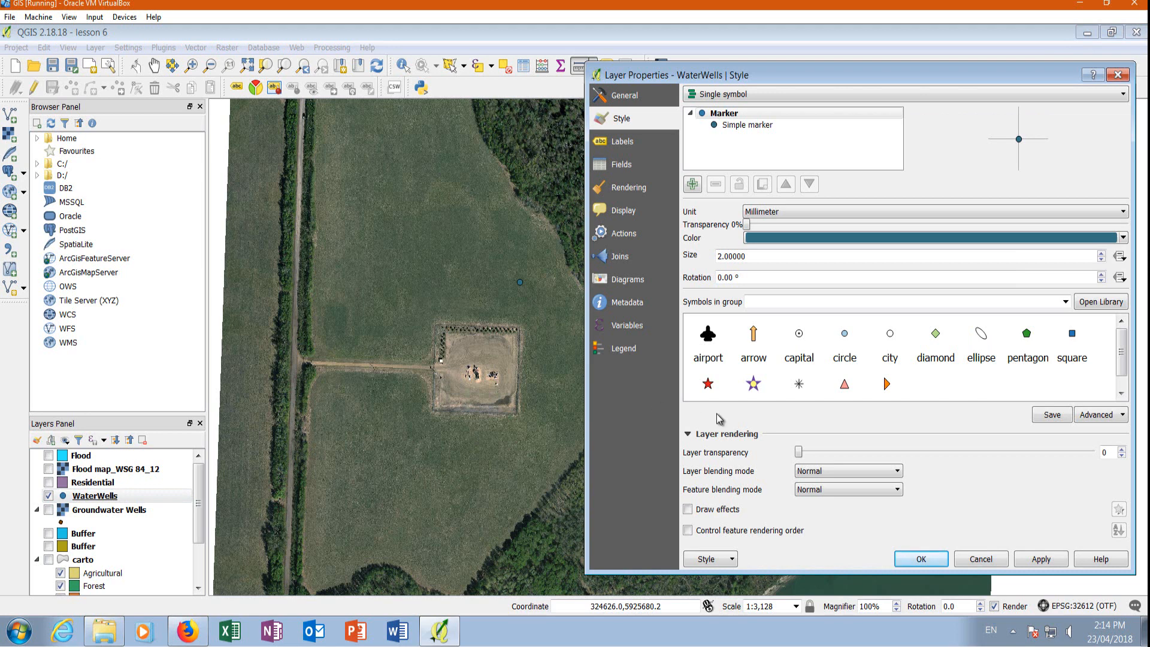
pyautogui.moveTo(938, 84); pyautogui.dragTo(562, 58)
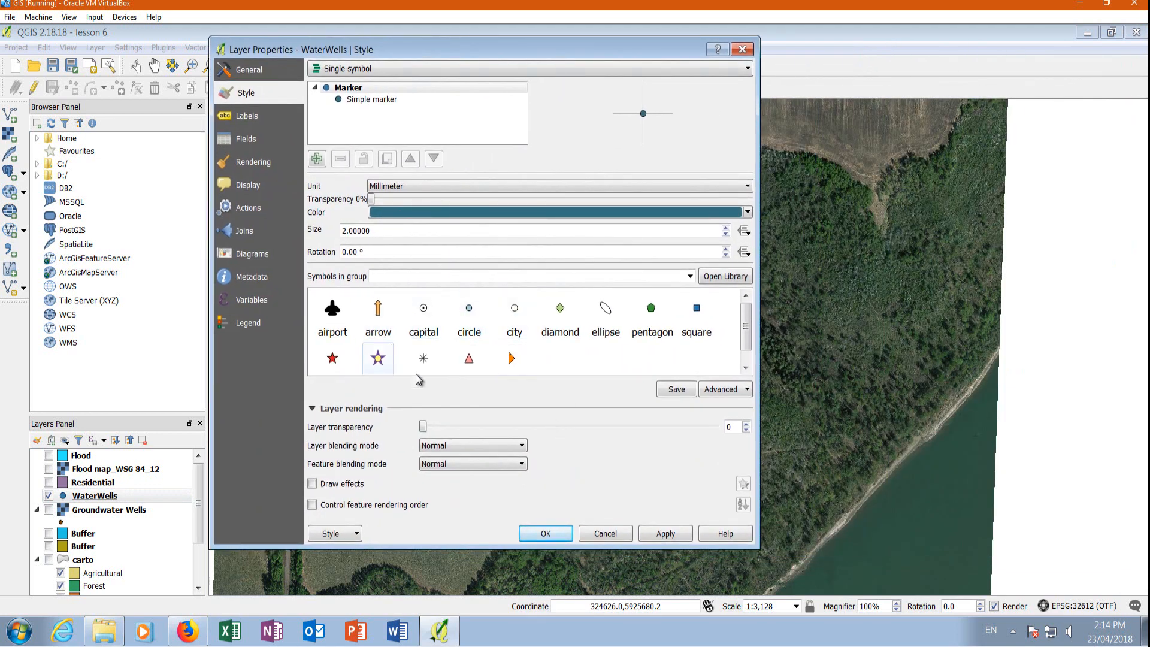
pyautogui.moveTo(748, 323)
pyautogui.mouseDown()
pyautogui.moveTo(757, 351)
pyautogui.moveTo(756, 315)
pyautogui.mouseUp()
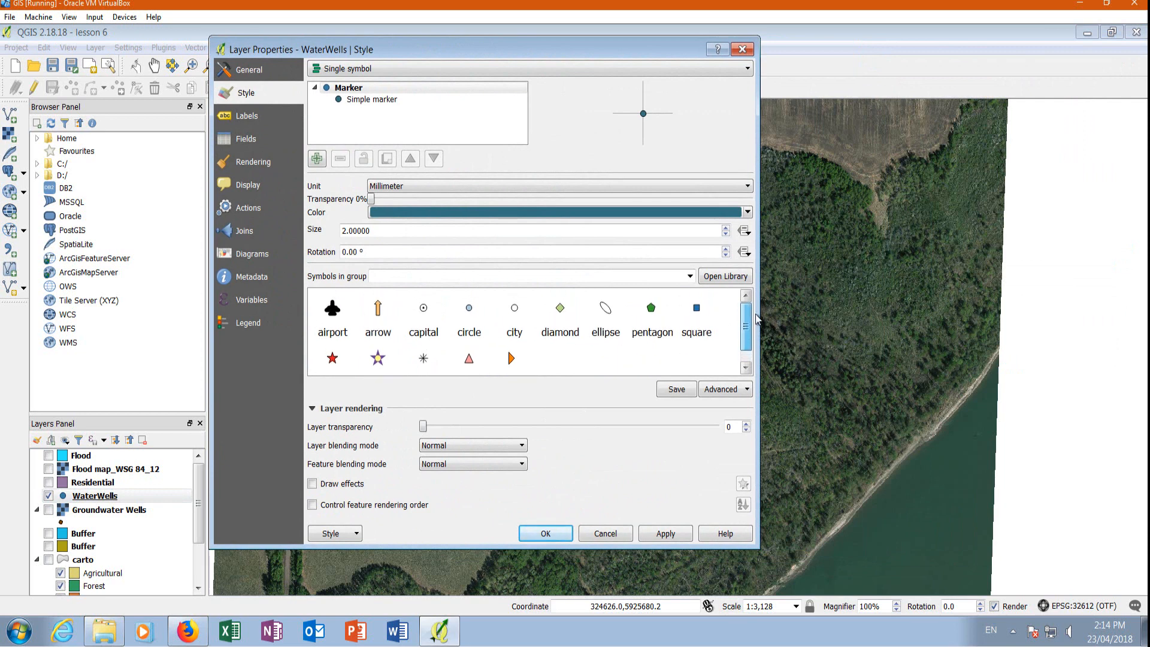
pyautogui.click(332, 362)
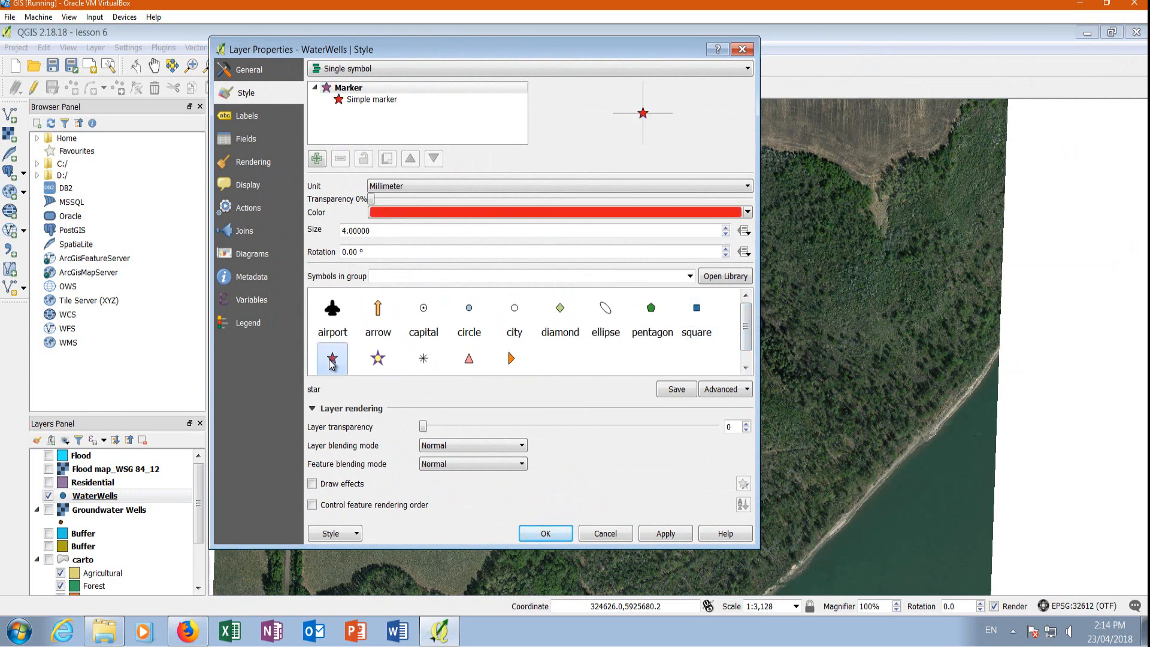
pyautogui.moveTo(747, 340); pyautogui.dragTo(747, 316)
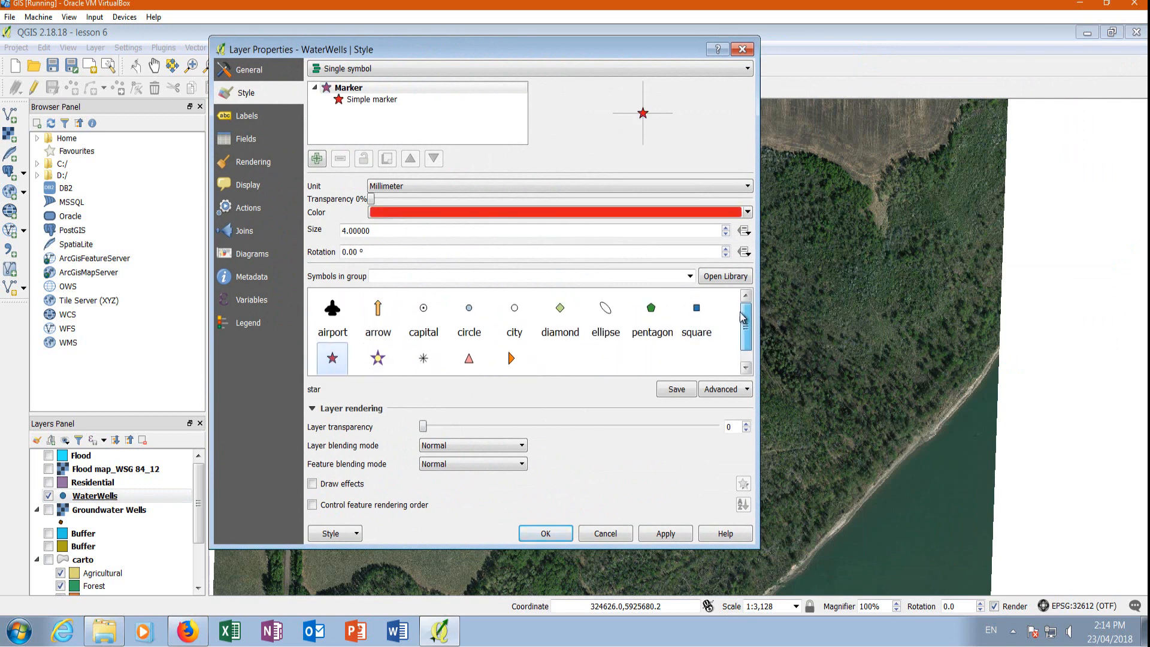
pyautogui.click(424, 317)
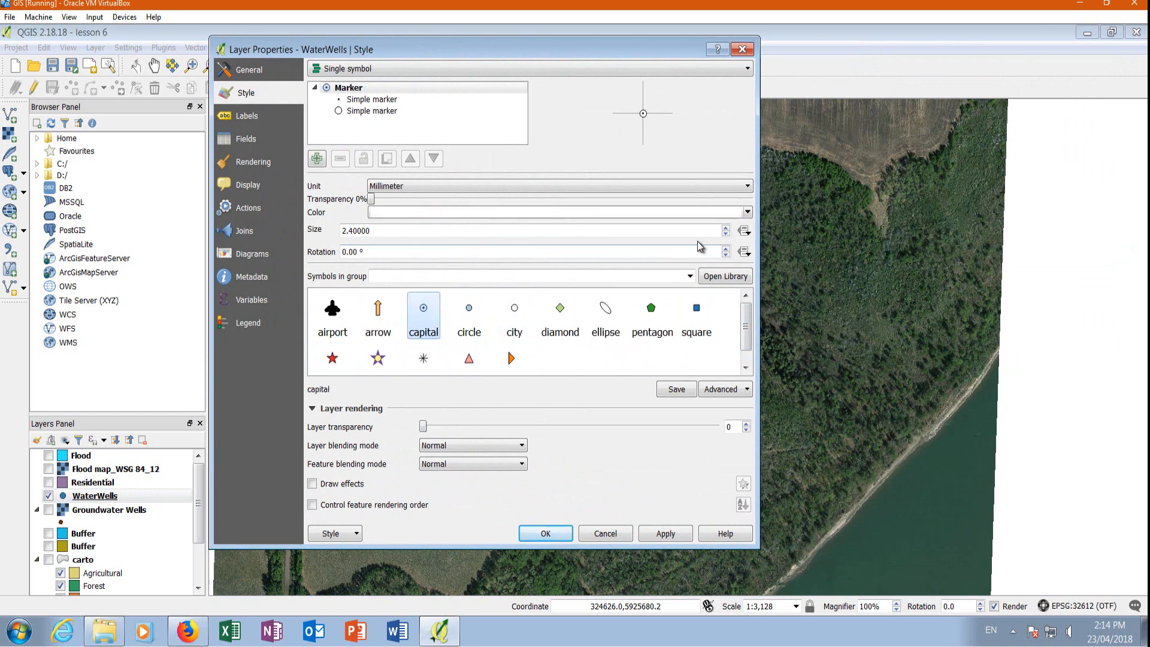
pyautogui.click(748, 212)
pyautogui.click(376, 369)
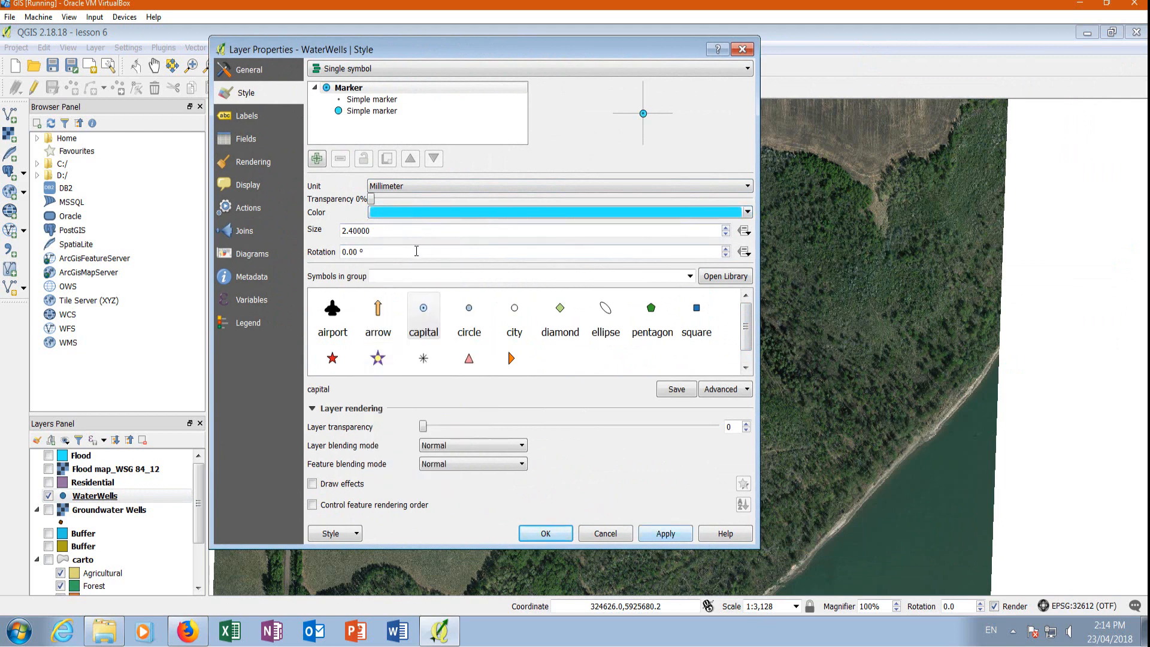
# Increase the WaterWells marker size by three increments and apply the style to the layer.
pyautogui.click(725, 228)
pyautogui.click(726, 228)
pyautogui.click(725, 228)
pyautogui.click(726, 228)
pyautogui.click(666, 533)
pyautogui.click(545, 533)
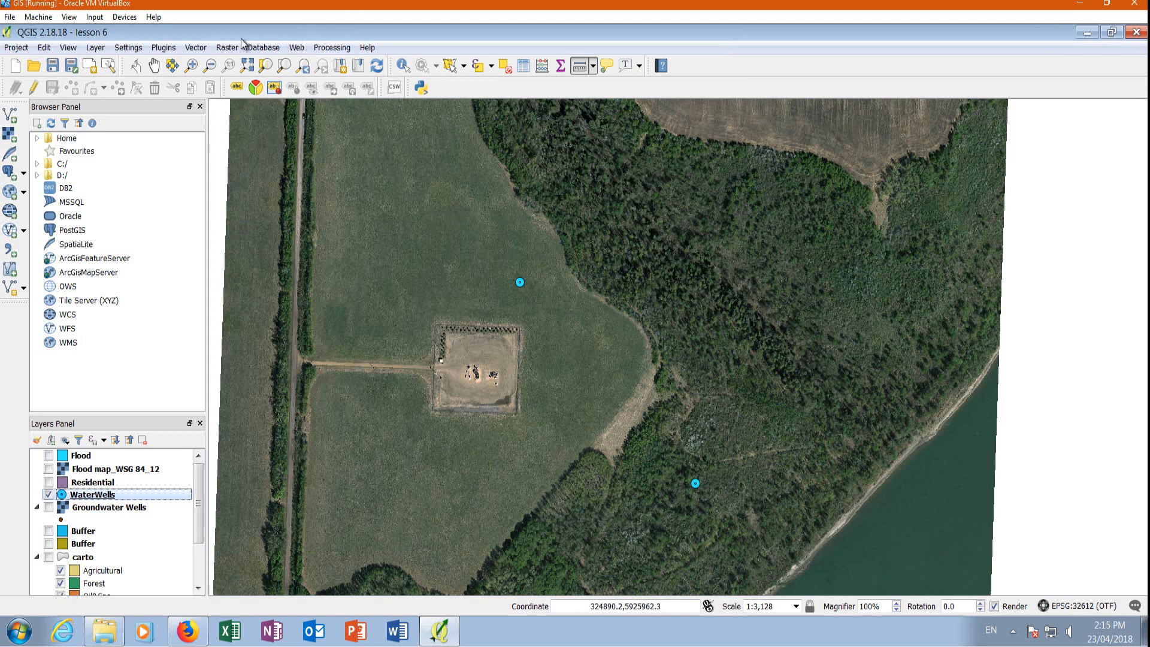
# Create a fixed distance buffer of 50 around the WaterWells layer as a temporary layer with 5 segments.
pyautogui.click(195, 47)
pyautogui.moveTo(217, 67)
pyautogui.moveTo(261, 100)
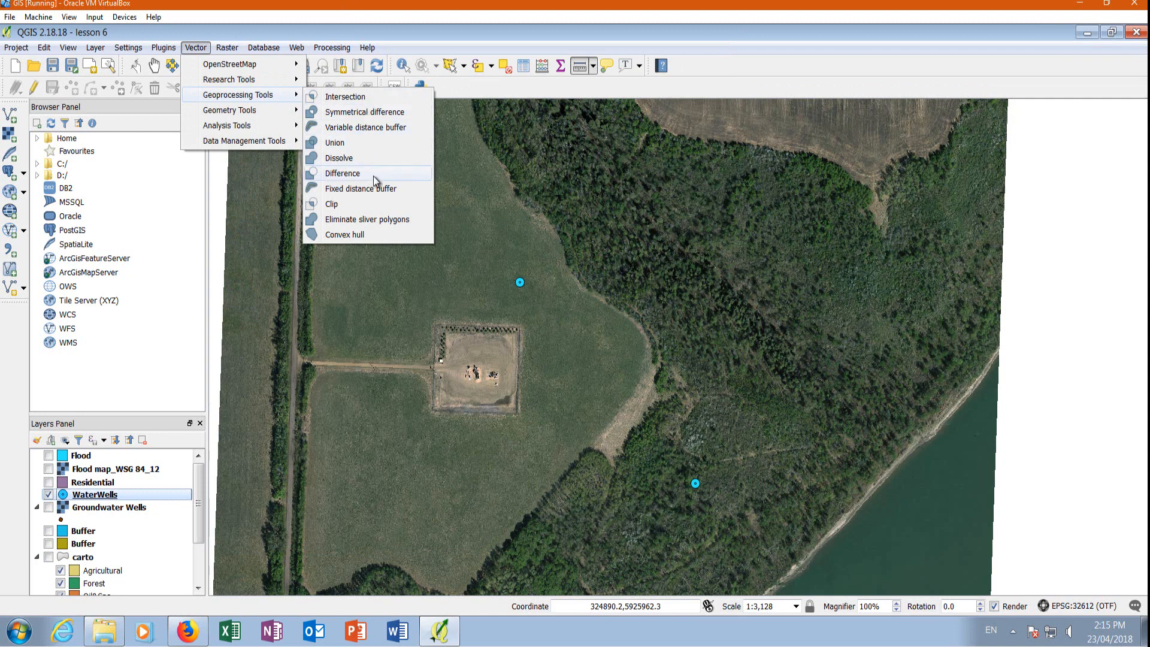
pyautogui.click(356, 189)
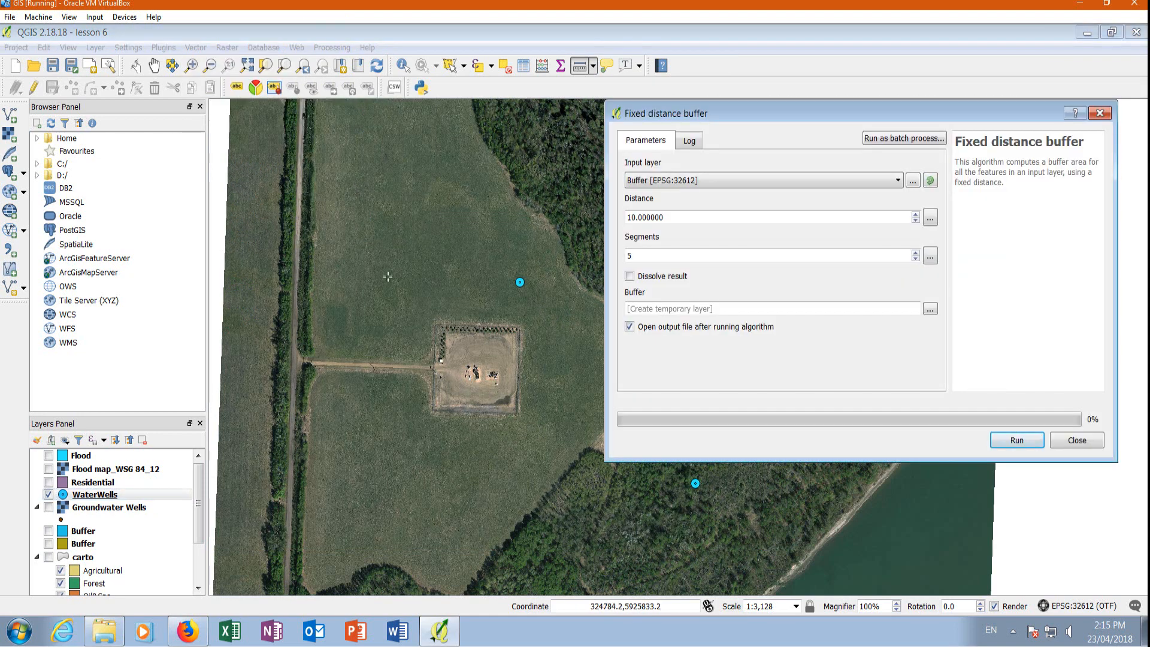
pyautogui.click(683, 182)
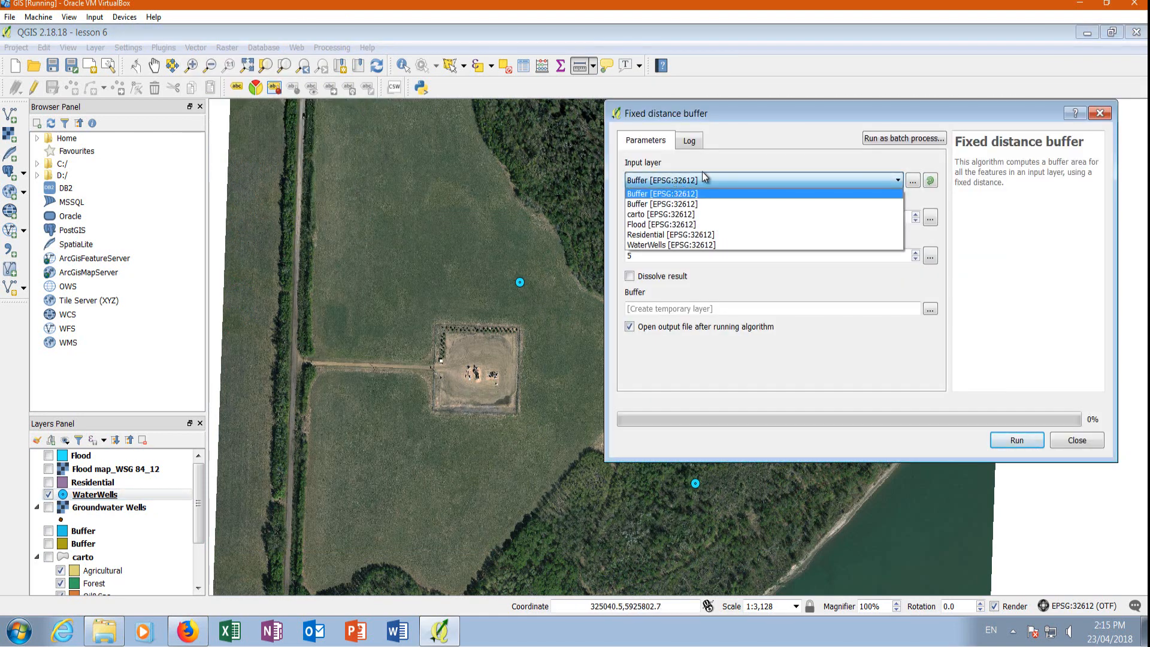
pyautogui.click(658, 246)
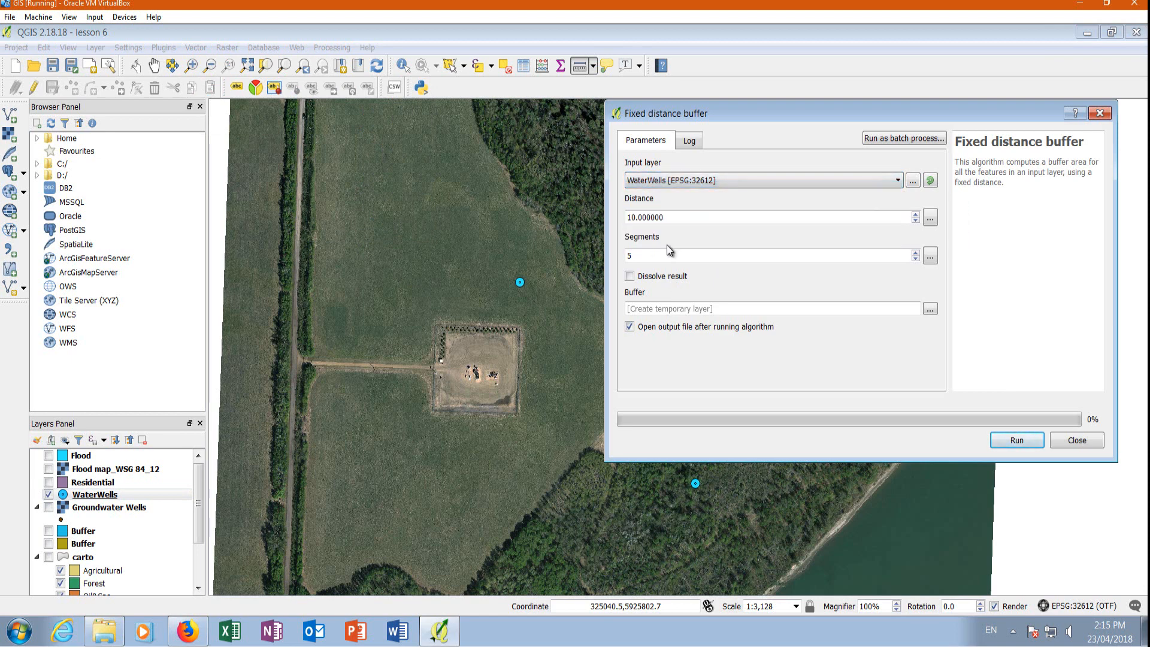
pyautogui.doubleClick(665, 217)
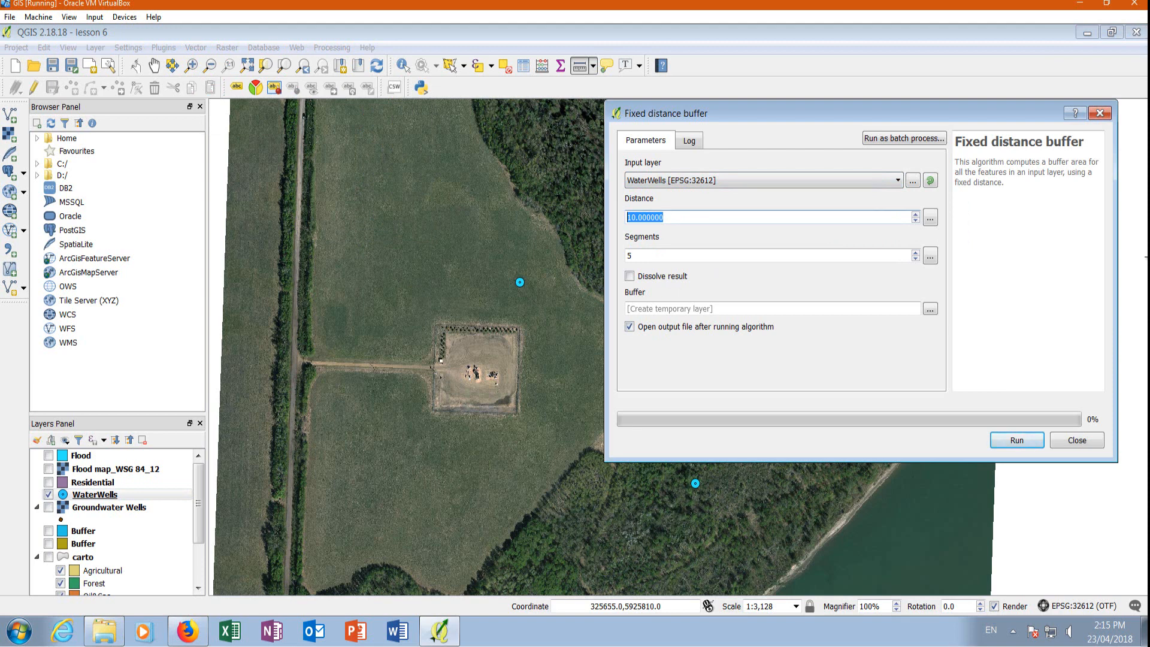
pyautogui.write('50')
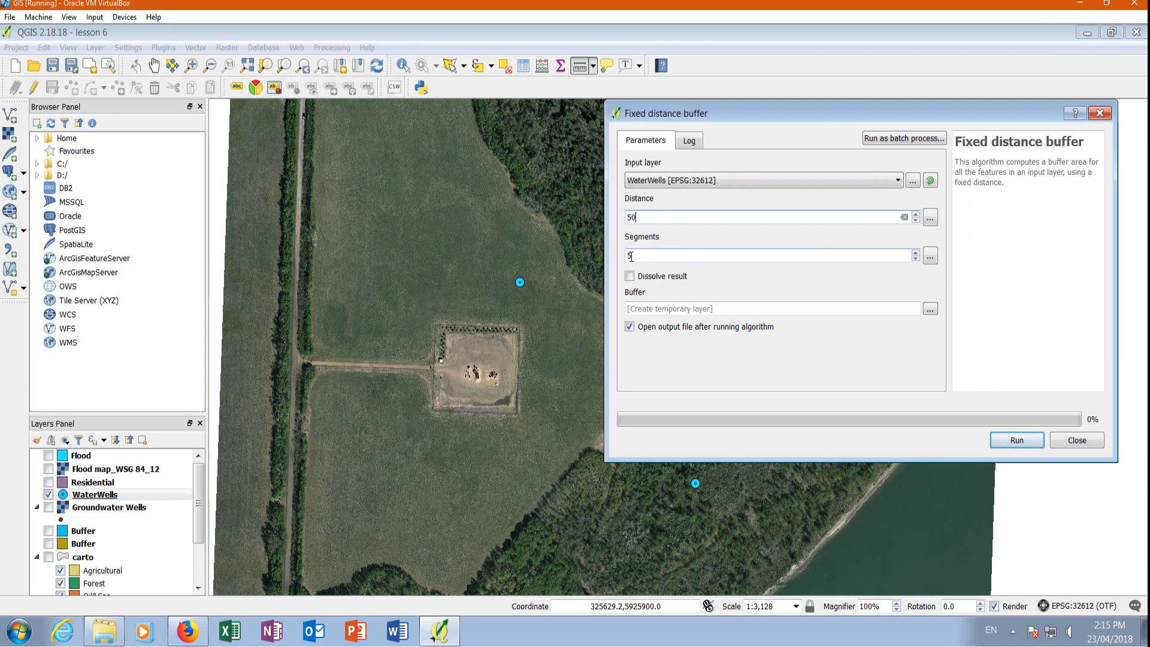
pyautogui.click(1013, 442)
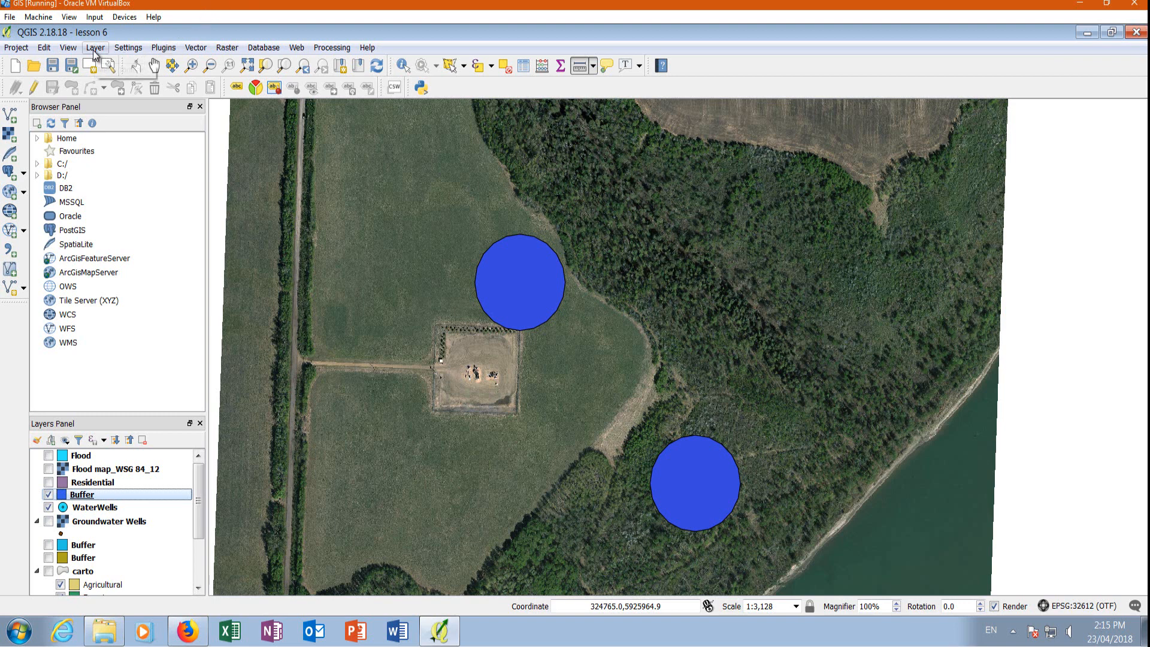
# Create a second fixed distance buffer around WaterWells with a distance of 100 as a temporary layer.
pyautogui.click(197, 48)
pyautogui.moveTo(252, 99)
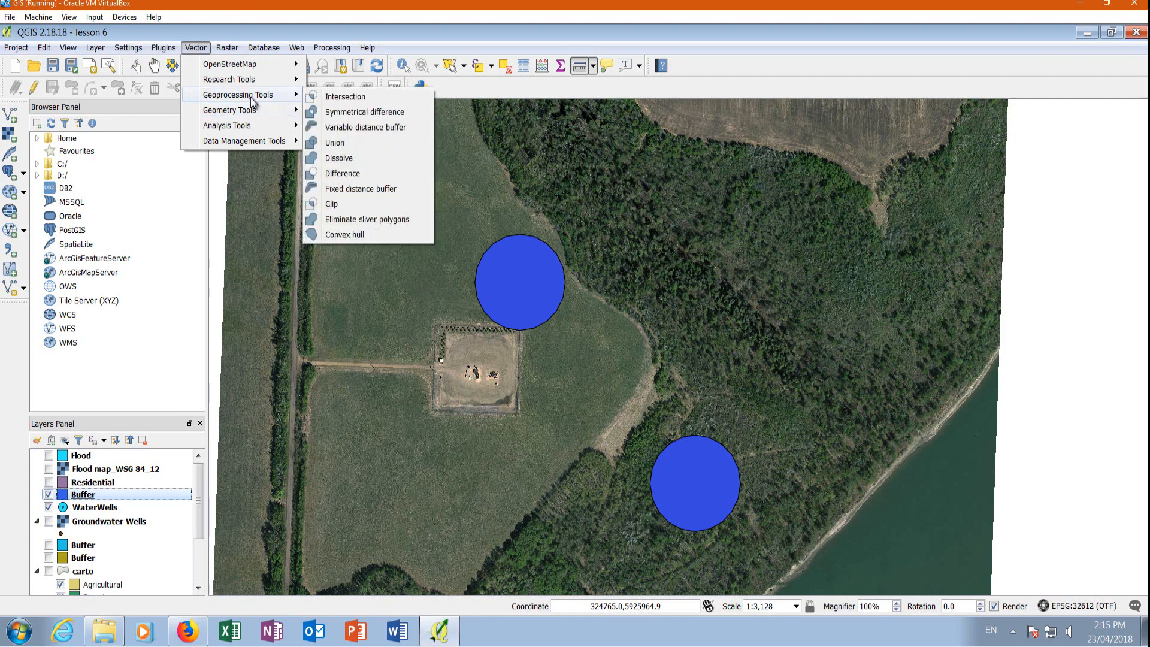
pyautogui.click(366, 189)
pyautogui.click(655, 181)
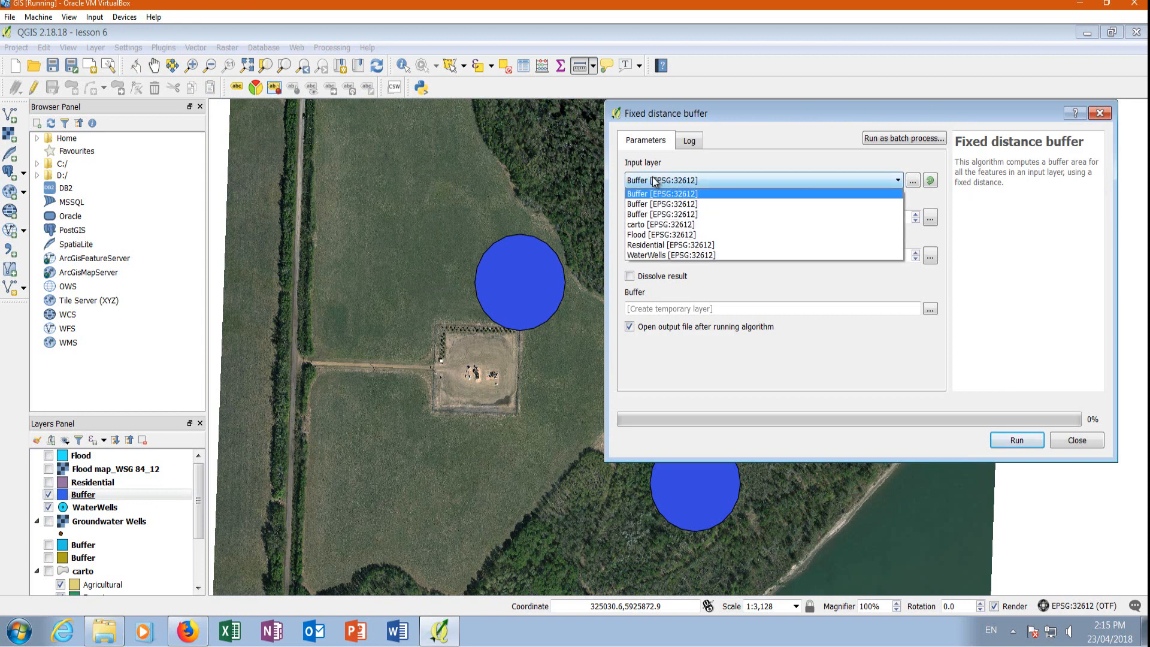
pyautogui.click(669, 258)
pyautogui.moveTo(677, 217); pyautogui.dragTo(623, 214)
pyautogui.write('100')
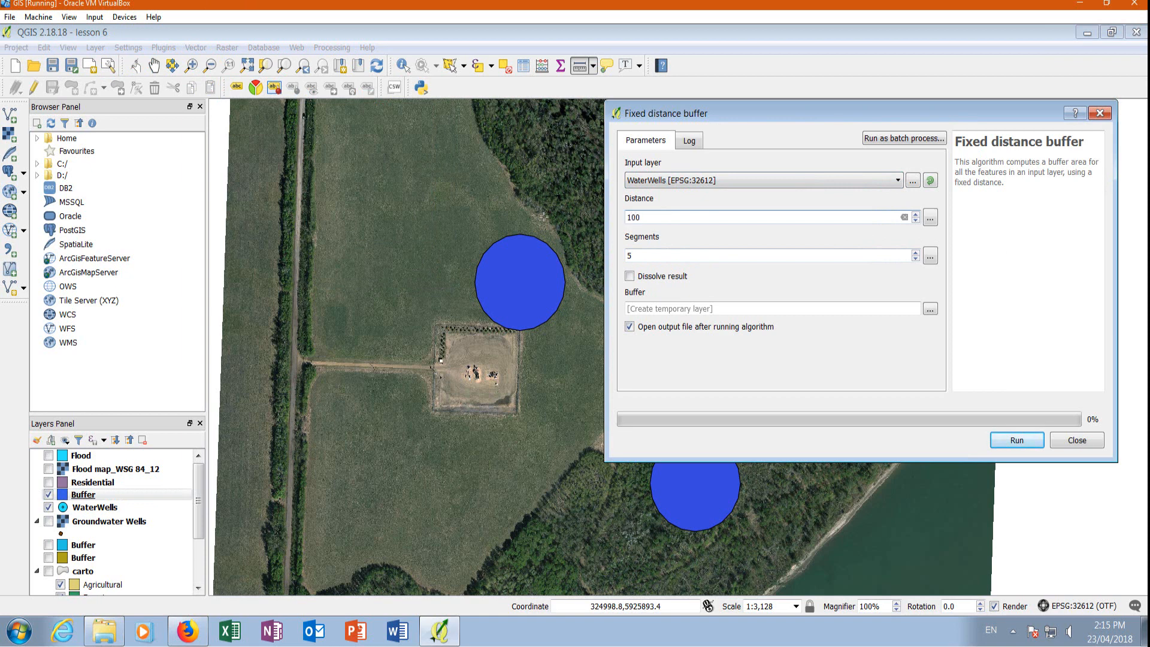
pyautogui.click(1016, 441)
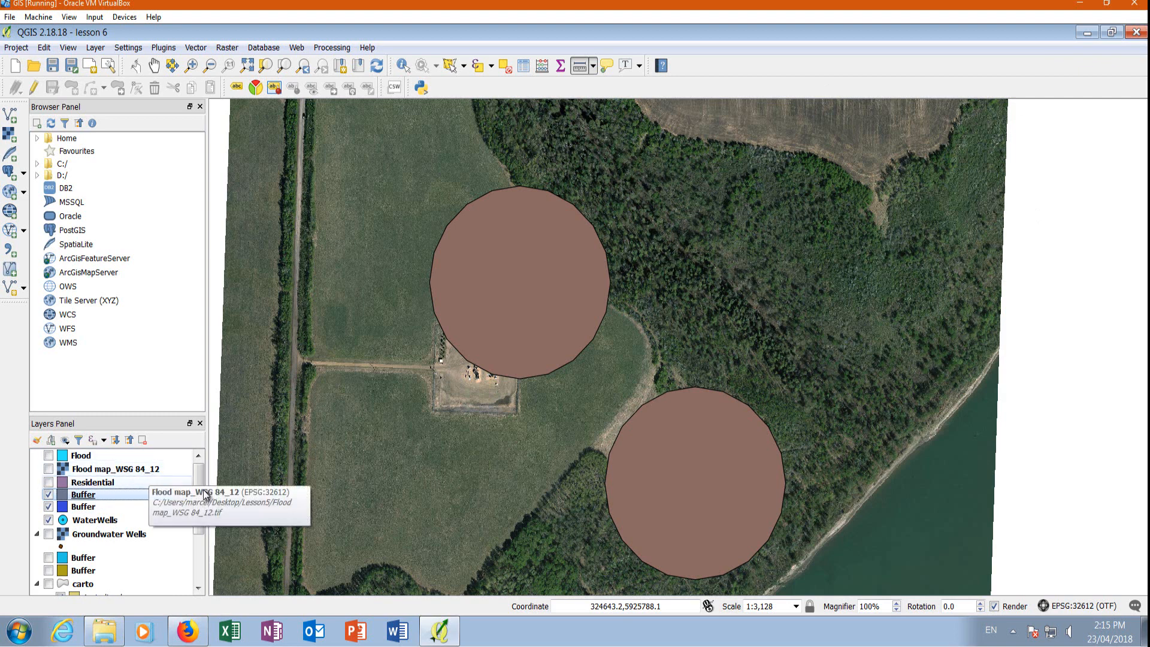
# Reorder the layers so WaterWells lies above the 50-distance buffer and the 100-distance buffer lies beneath both.
pyautogui.moveTo(199, 499); pyautogui.dragTo(201, 504)
pyautogui.moveTo(81, 495)
pyautogui.mouseDown()
pyautogui.moveTo(82, 472)
pyautogui.moveTo(79, 492)
pyautogui.moveTo(82, 483)
pyautogui.mouseUp()
pyautogui.click(77, 513)
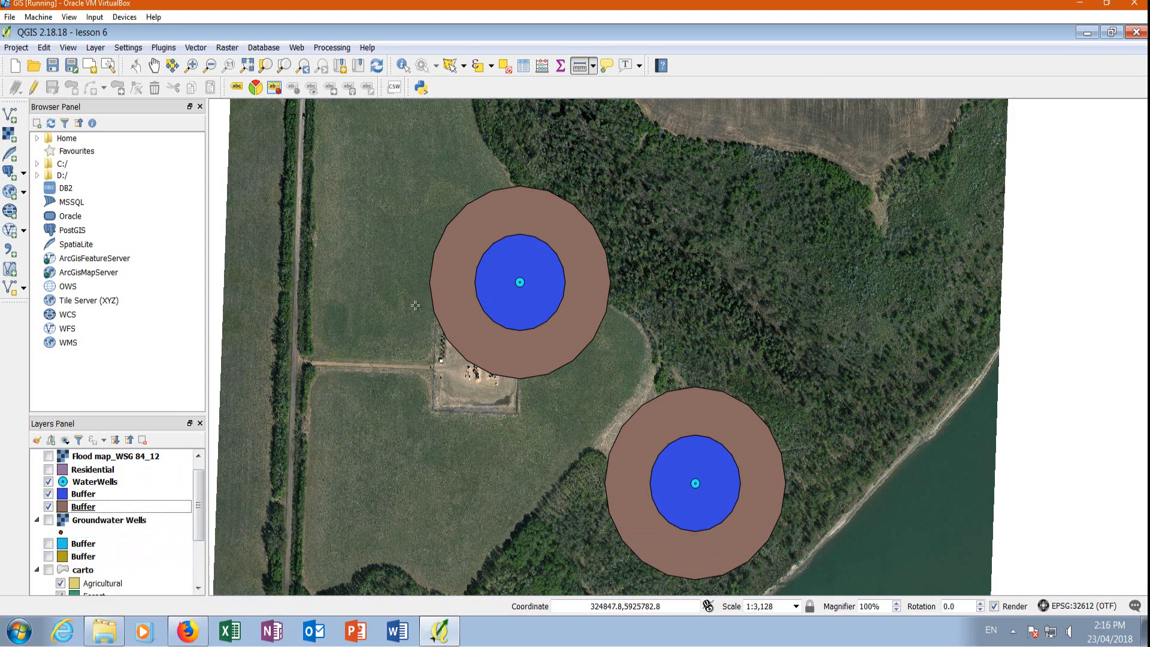
pyautogui.scroll(-1, 415, 305)
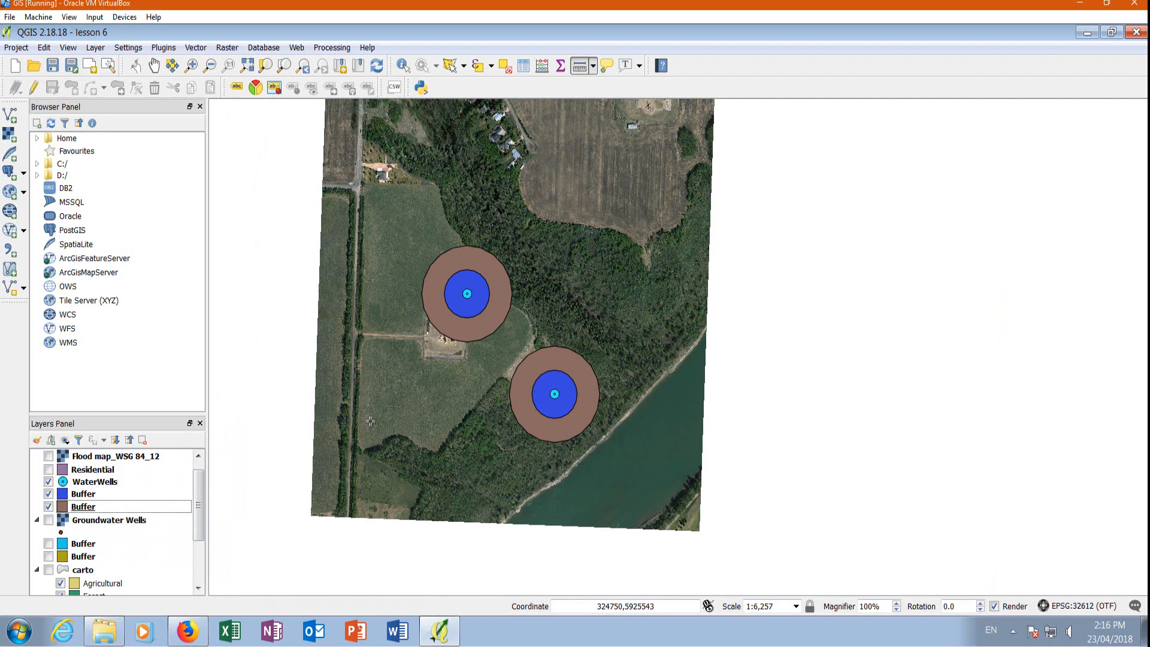